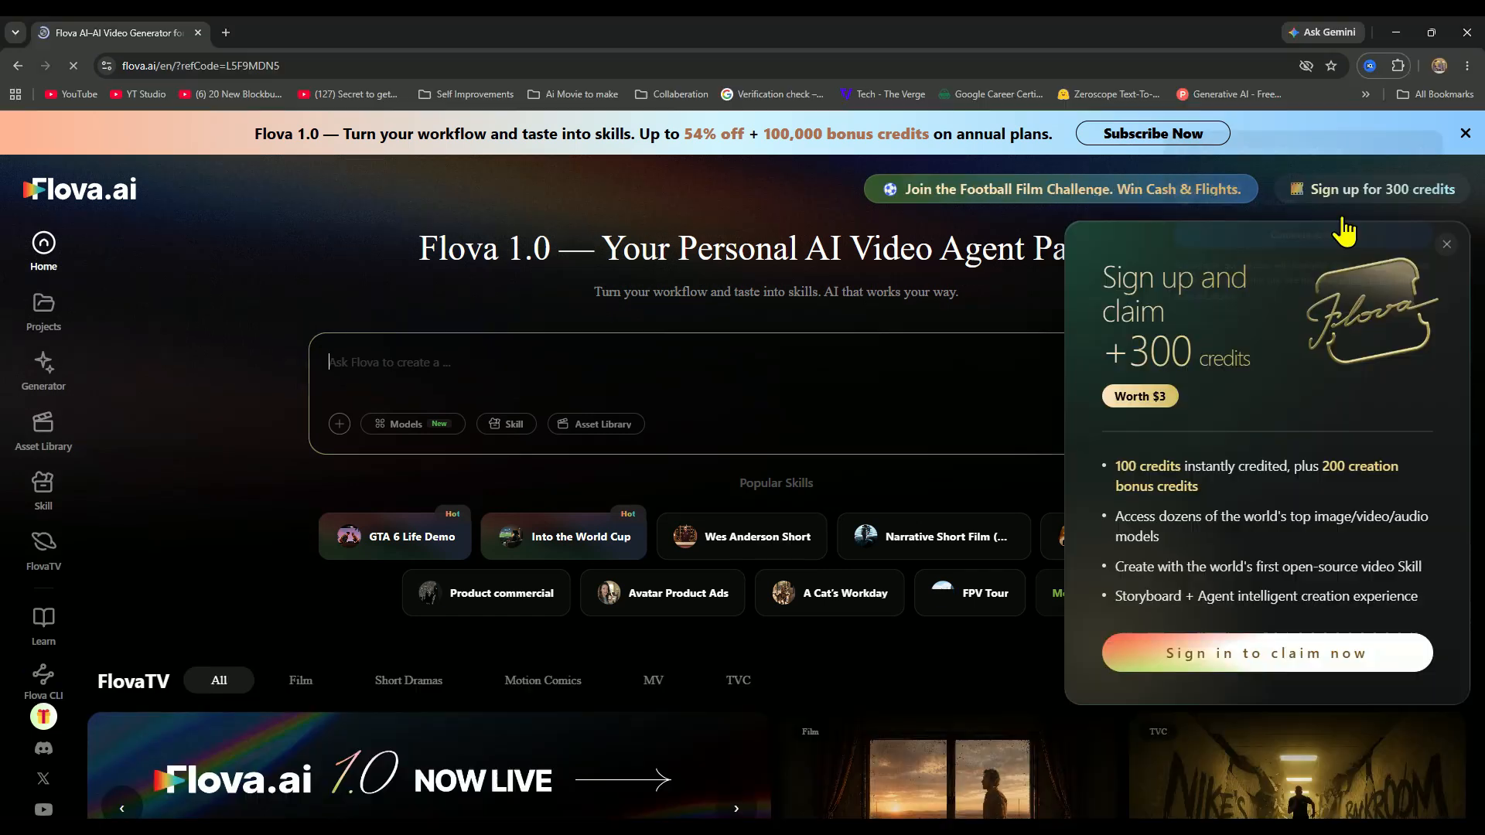
Start signing in to claim the 300 sign-up credits and dismiss the Flova.ai 1.0 launch offer.
{"action": "left_click", "coordinate": [1253, 653]}
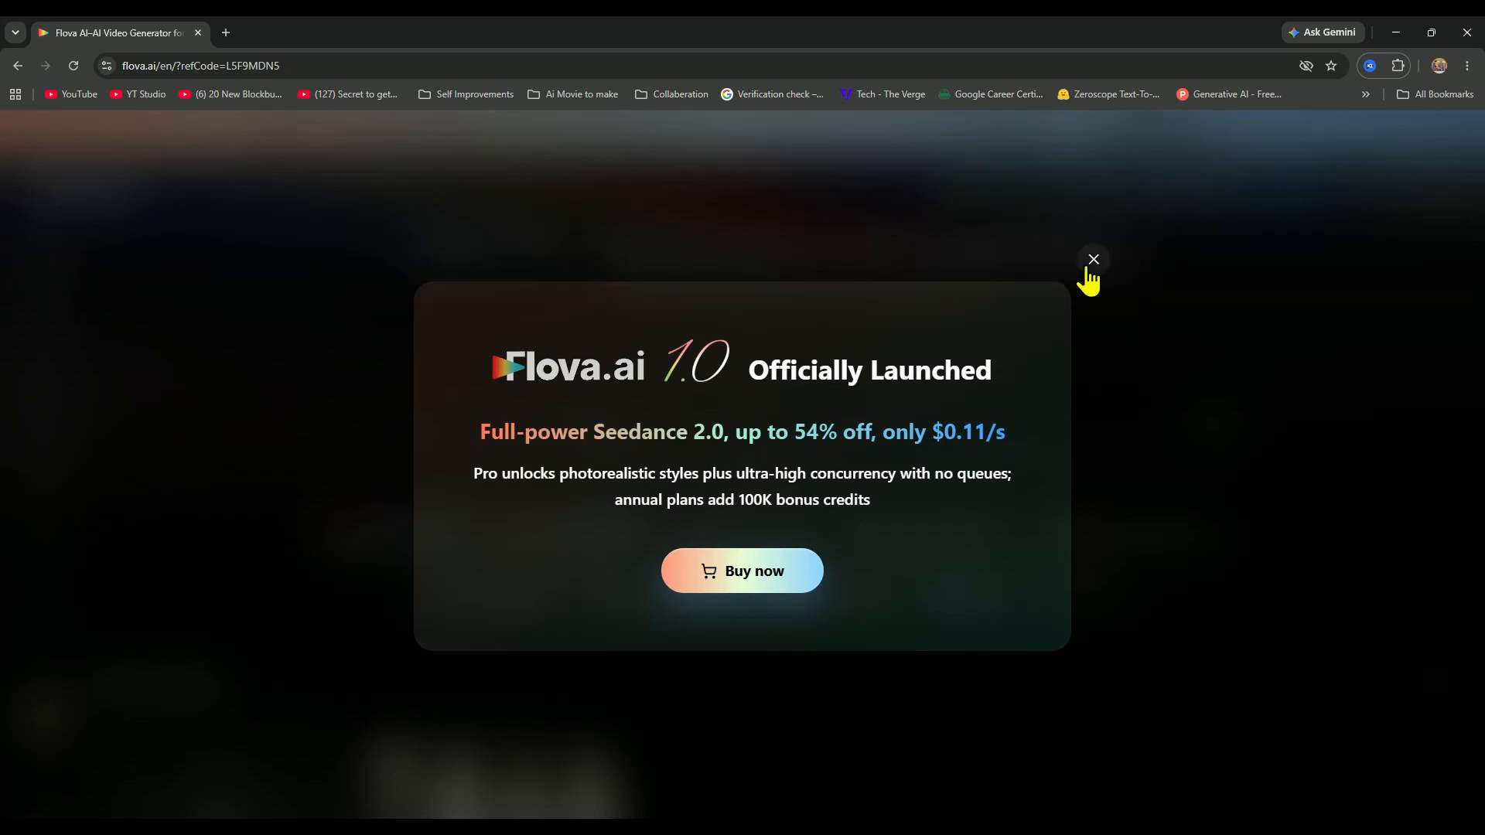
{"action": "left_click", "coordinate": [1092, 259]}
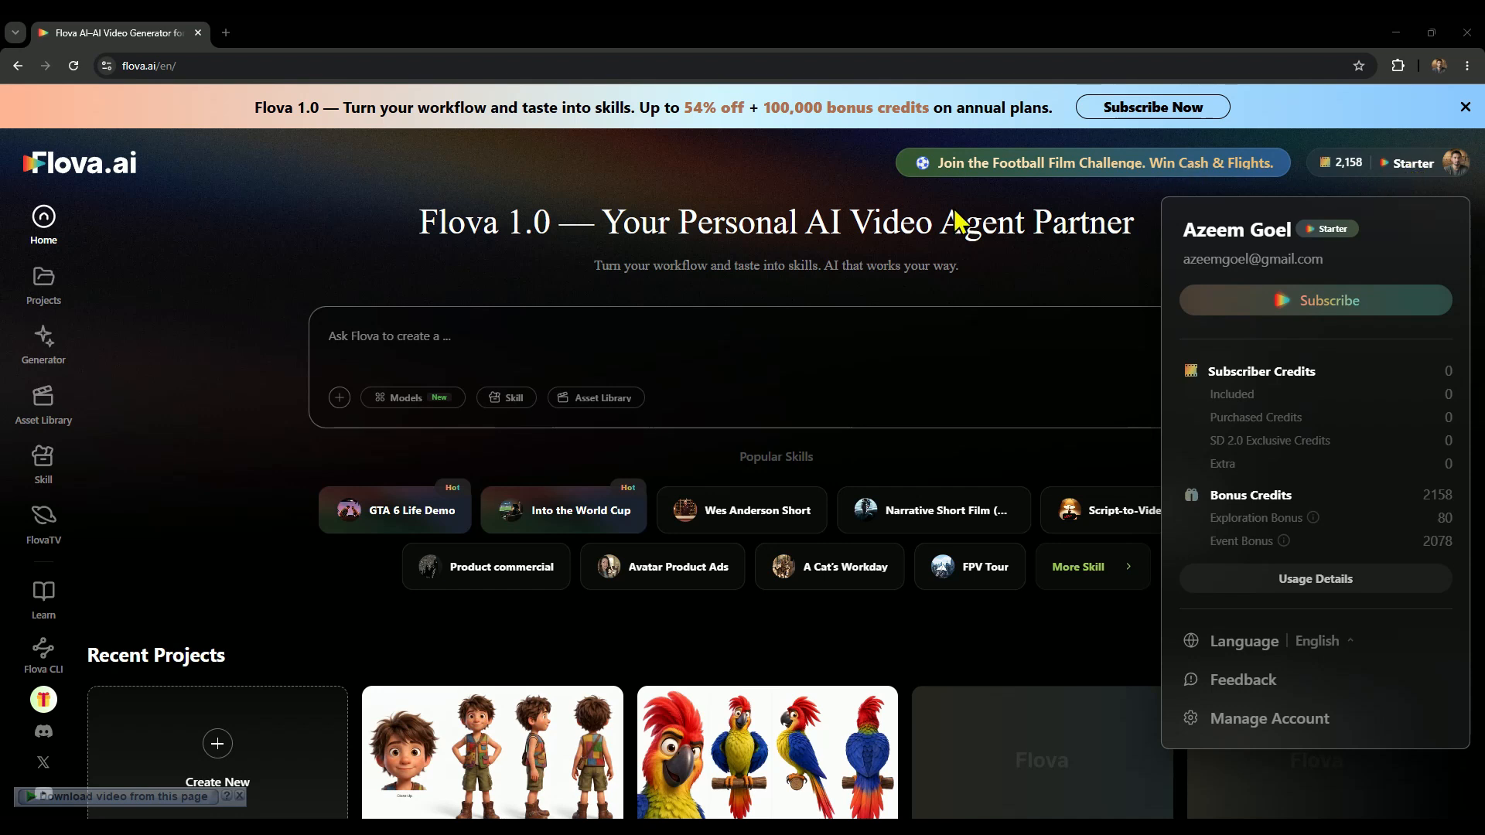
Look through the image, video, music and narration models available for the prompt, glancing at the skill list too.
{"action": "left_click", "coordinate": [401, 397]}
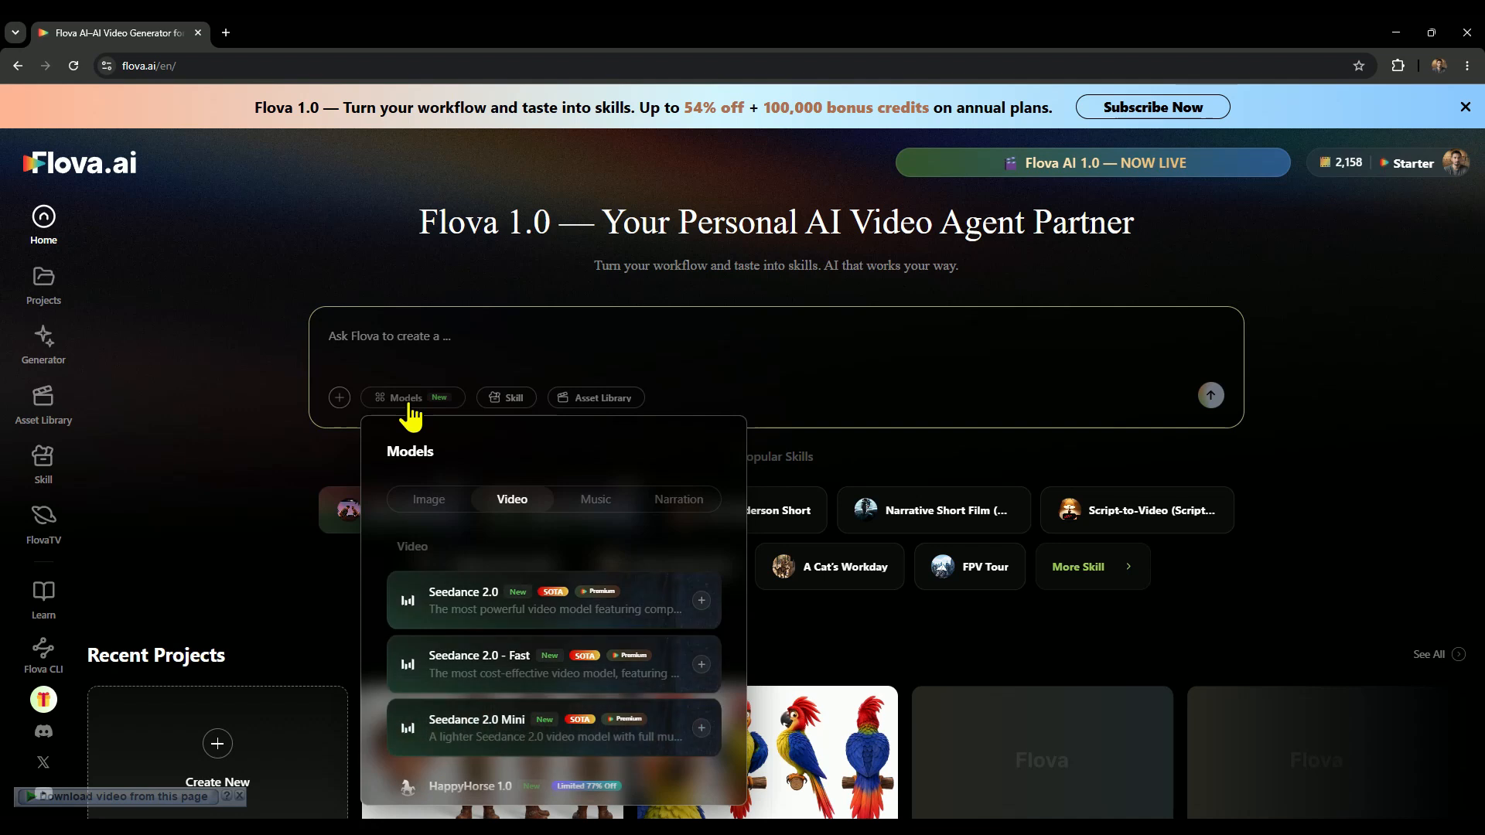
{"action": "left_click", "coordinate": [510, 408]}
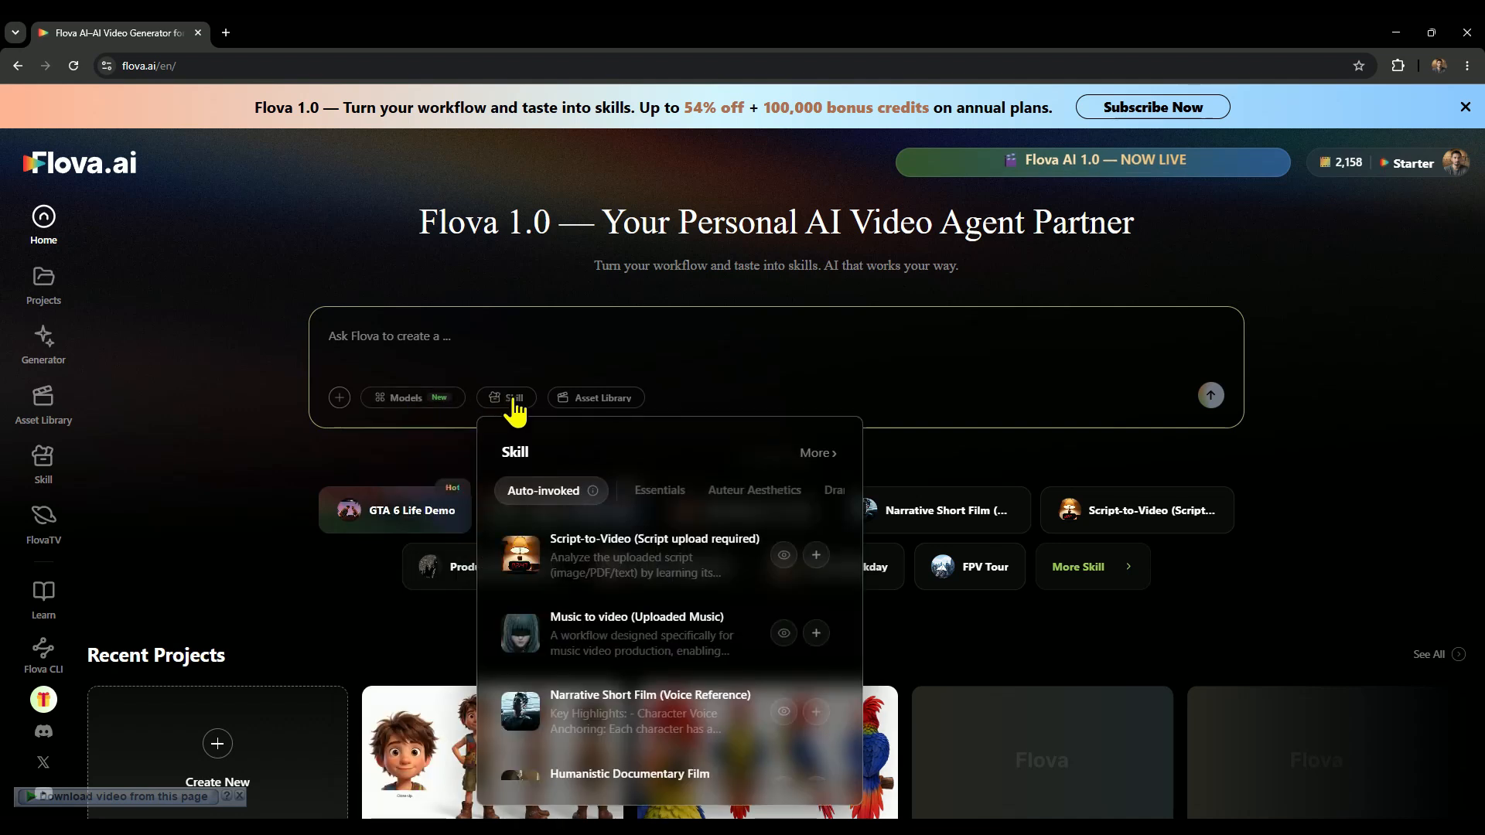
{"action": "left_click", "coordinate": [421, 397]}
{"action": "left_click", "coordinate": [431, 511]}
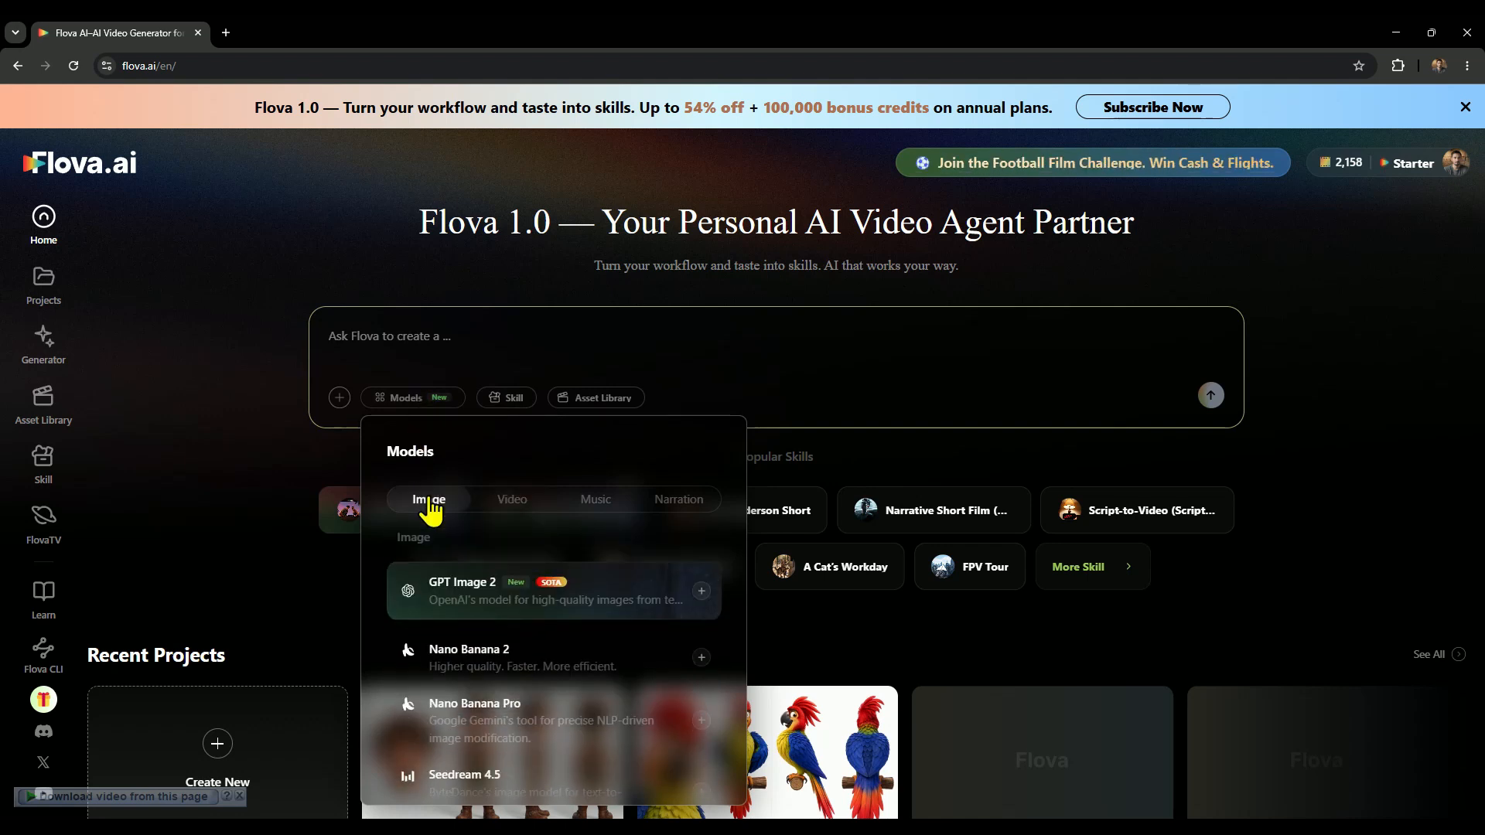
{"action": "left_click", "coordinate": [513, 512]}
{"action": "left_click", "coordinate": [590, 503]}
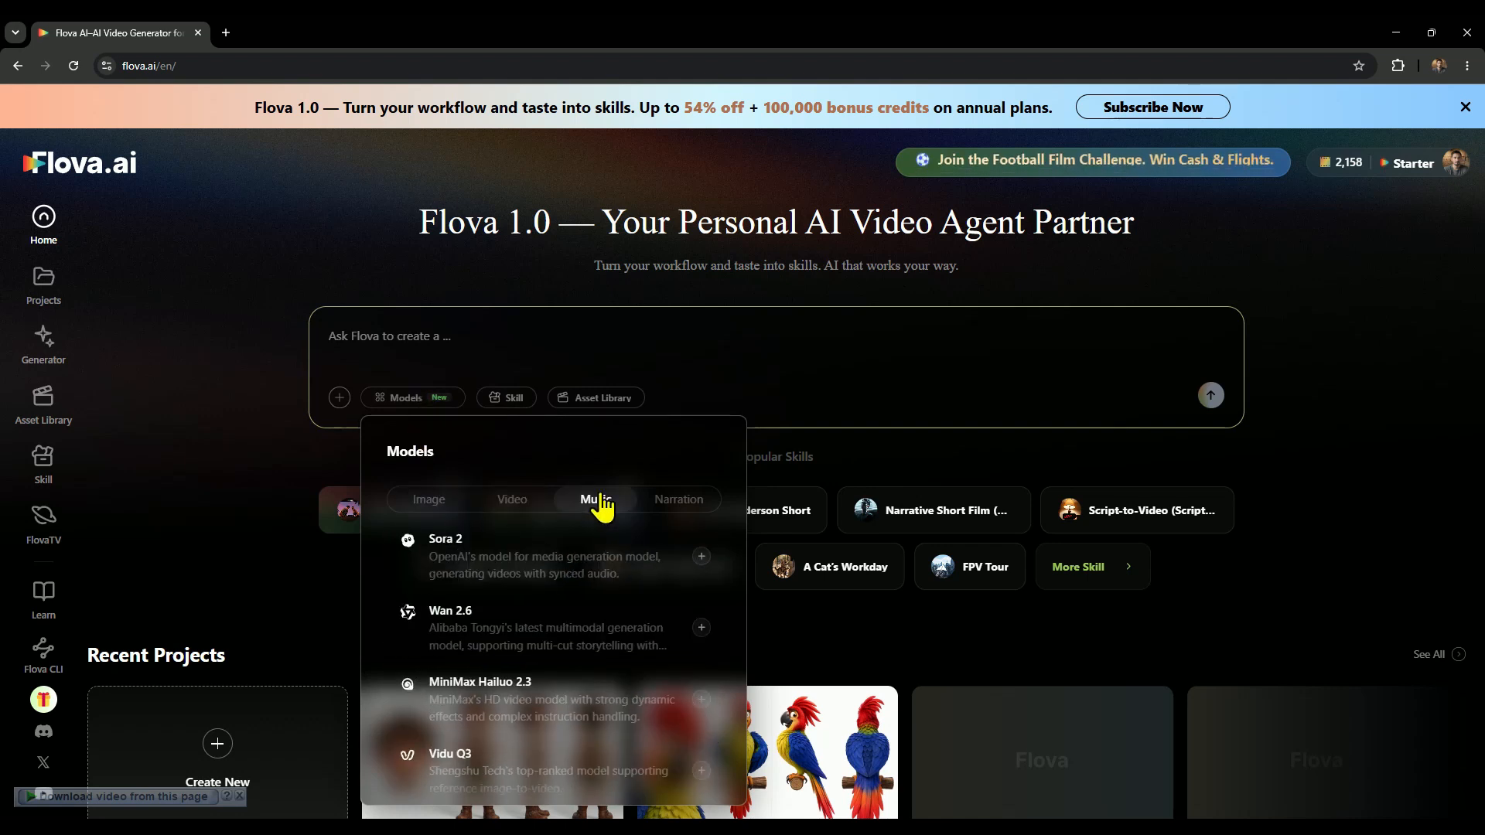
{"action": "left_click", "coordinate": [679, 501]}
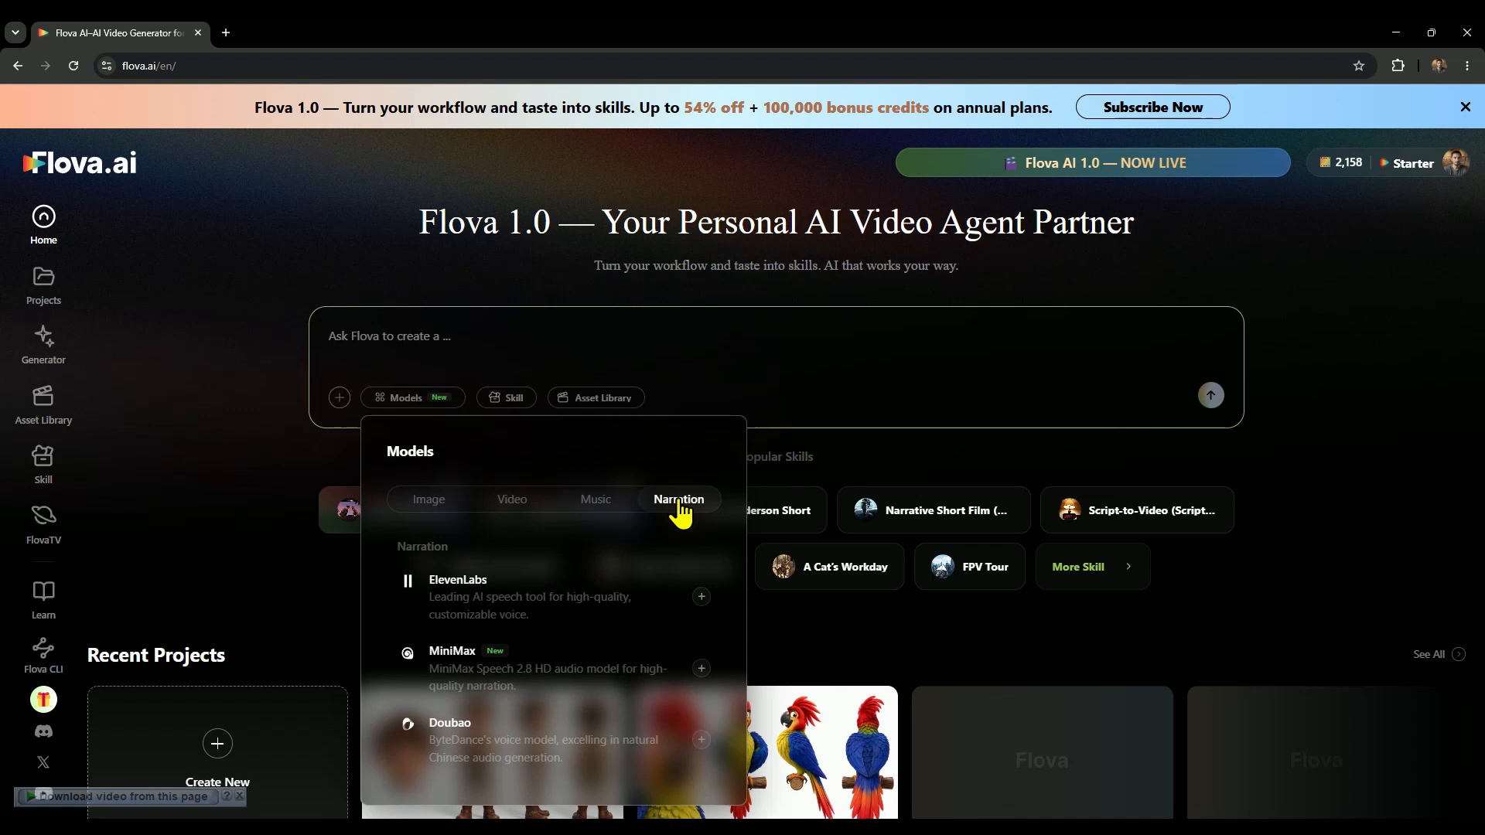
Add GPT Image 2 to the prompt as the image model.
{"action": "left_click", "coordinate": [410, 504]}
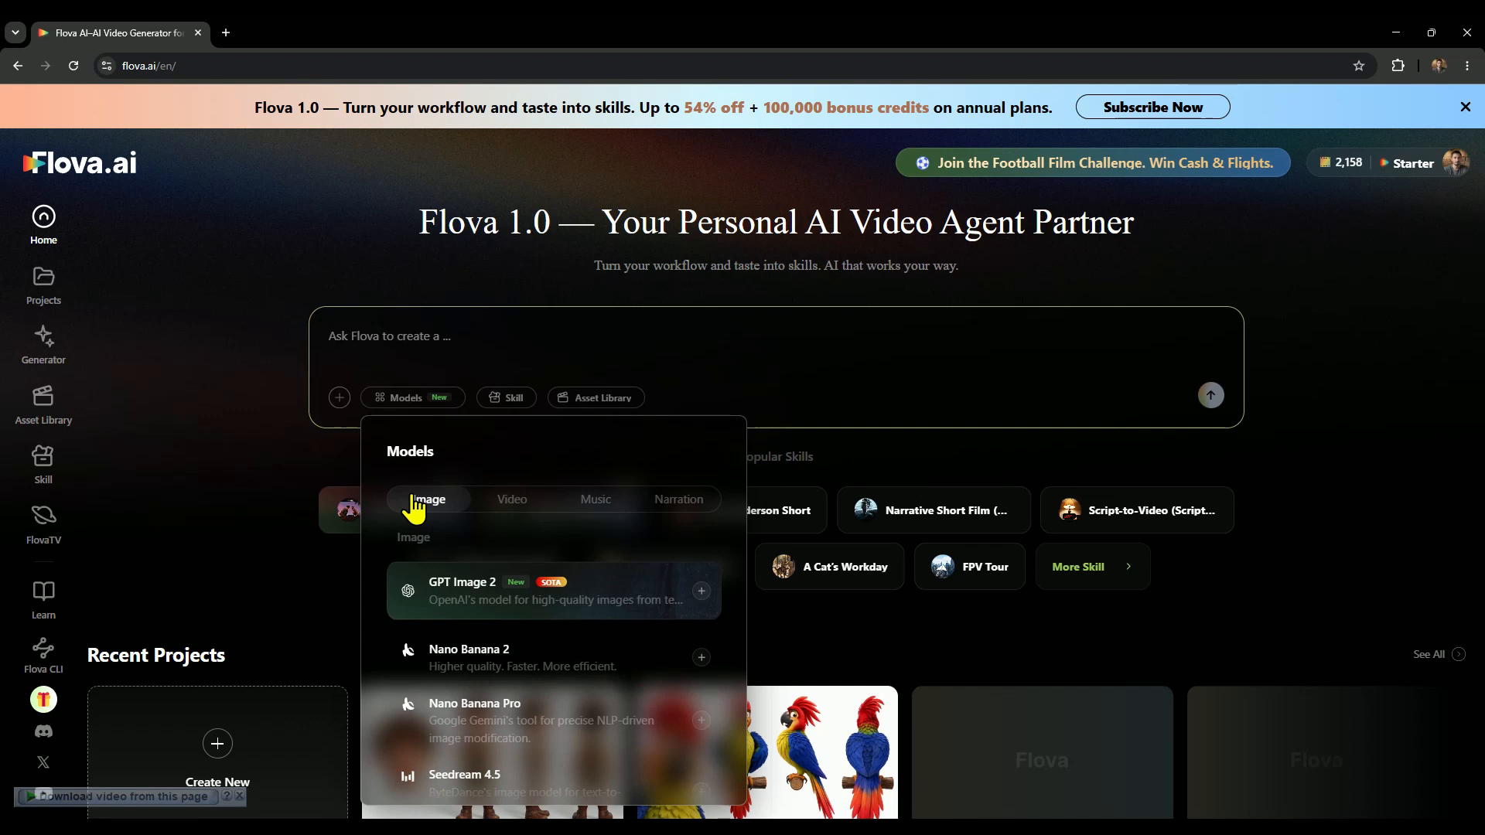
{"action": "scroll", "coordinate": [495, 630], "scroll_direction": "down", "scroll_amount": 5}
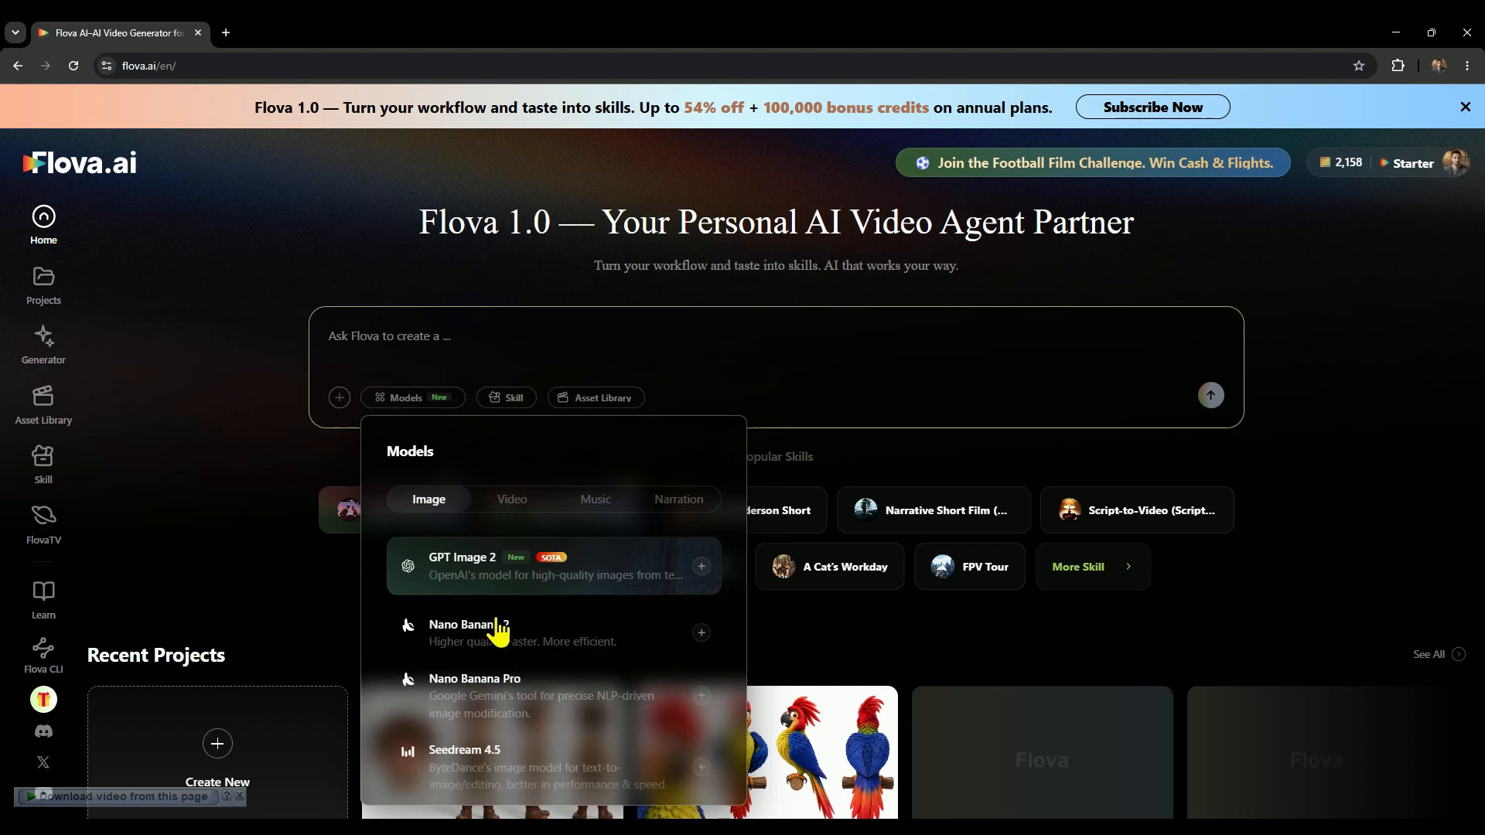
{"action": "scroll", "coordinate": [503, 661], "scroll_direction": "up", "scroll_amount": 5}
{"action": "scroll", "coordinate": [509, 661], "scroll_direction": "up", "scroll_amount": 1}
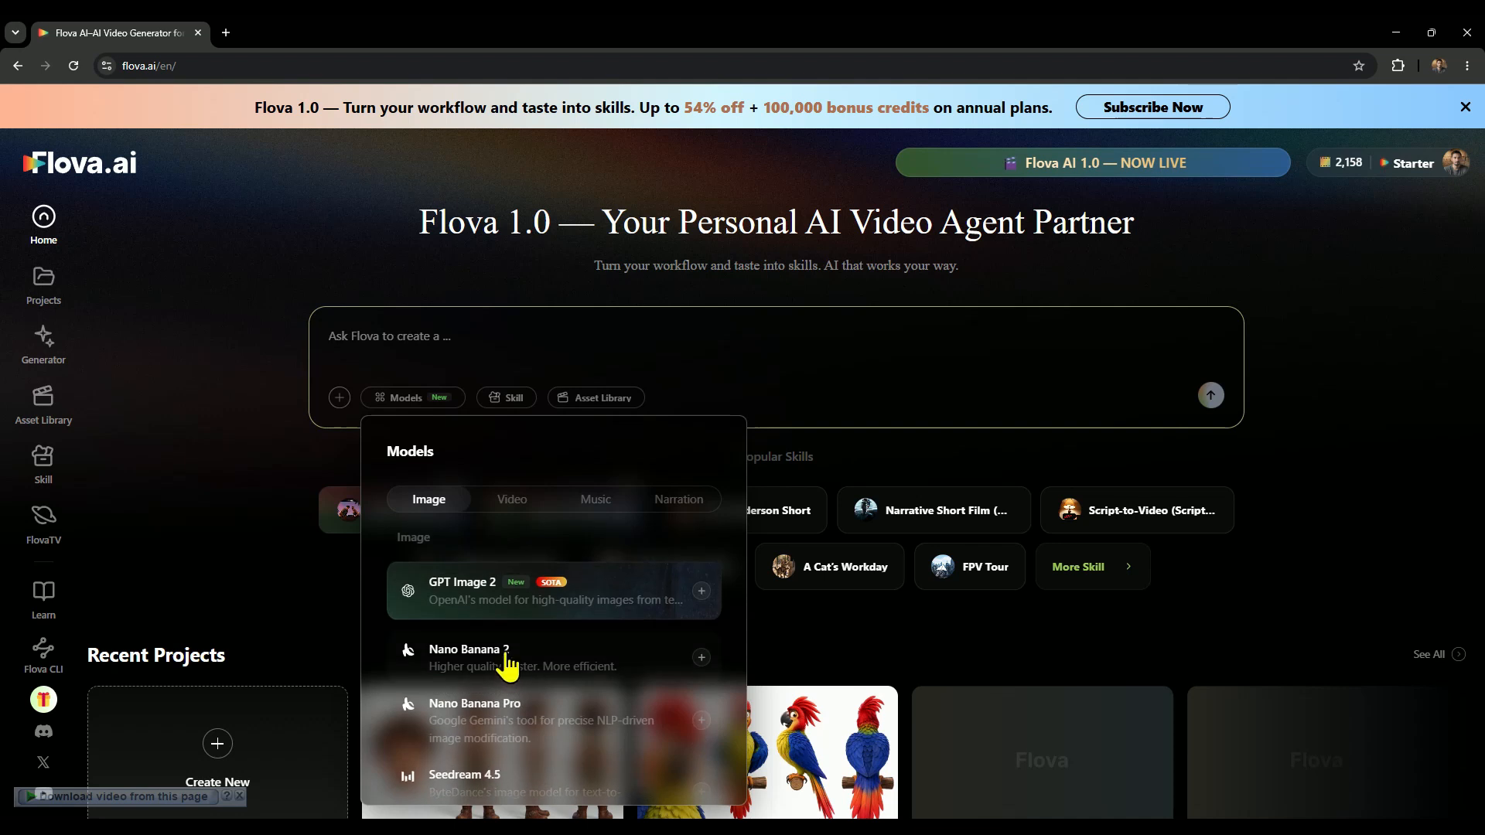
{"action": "left_click", "coordinate": [503, 596]}
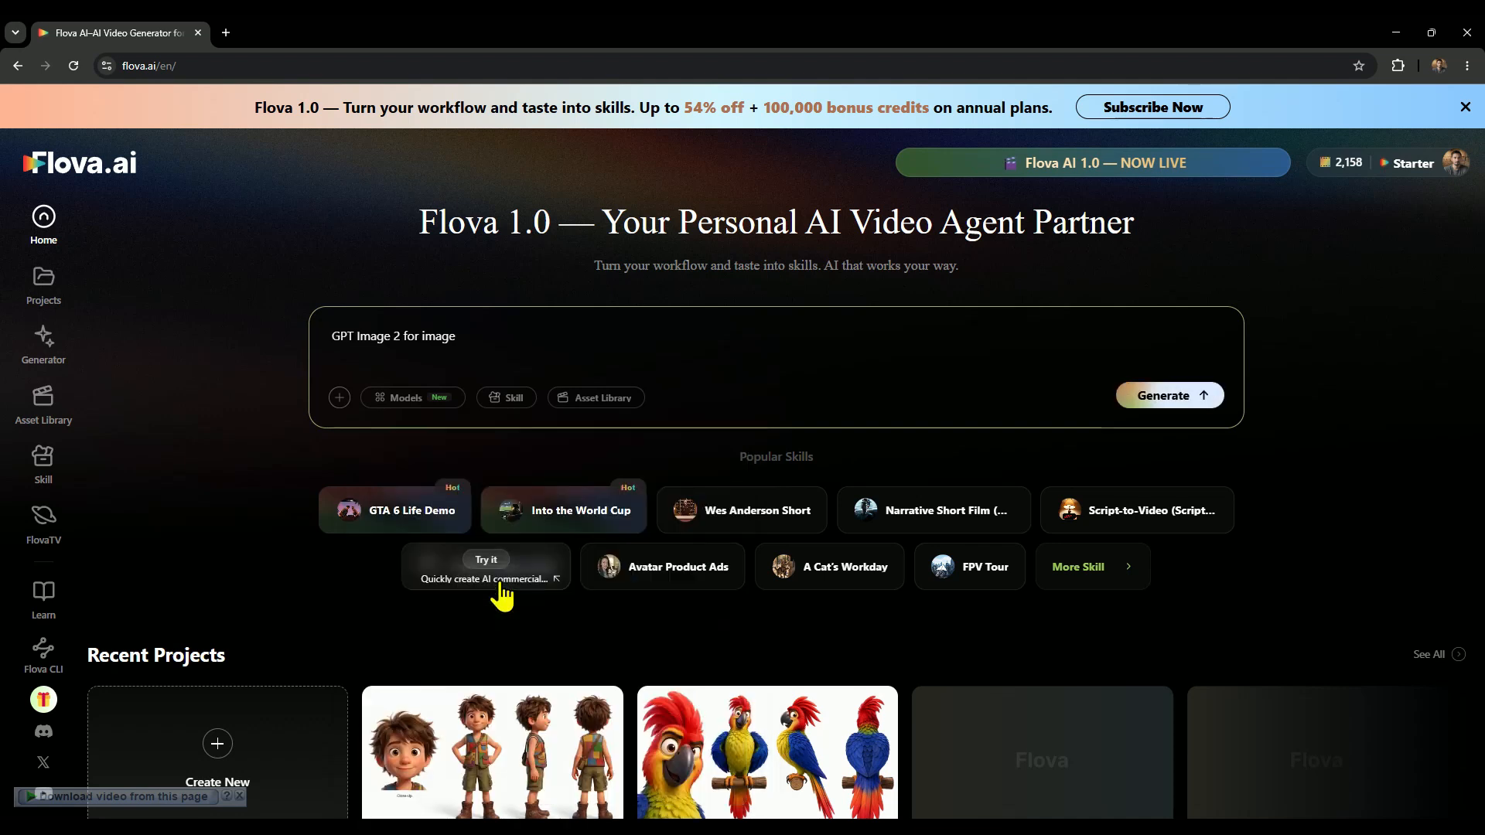
Add Seedance 2.0 to the prompt as the video model.
{"action": "left_click", "coordinate": [404, 397]}
{"action": "scroll", "coordinate": [536, 606], "scroll_direction": "down", "scroll_amount": 8}
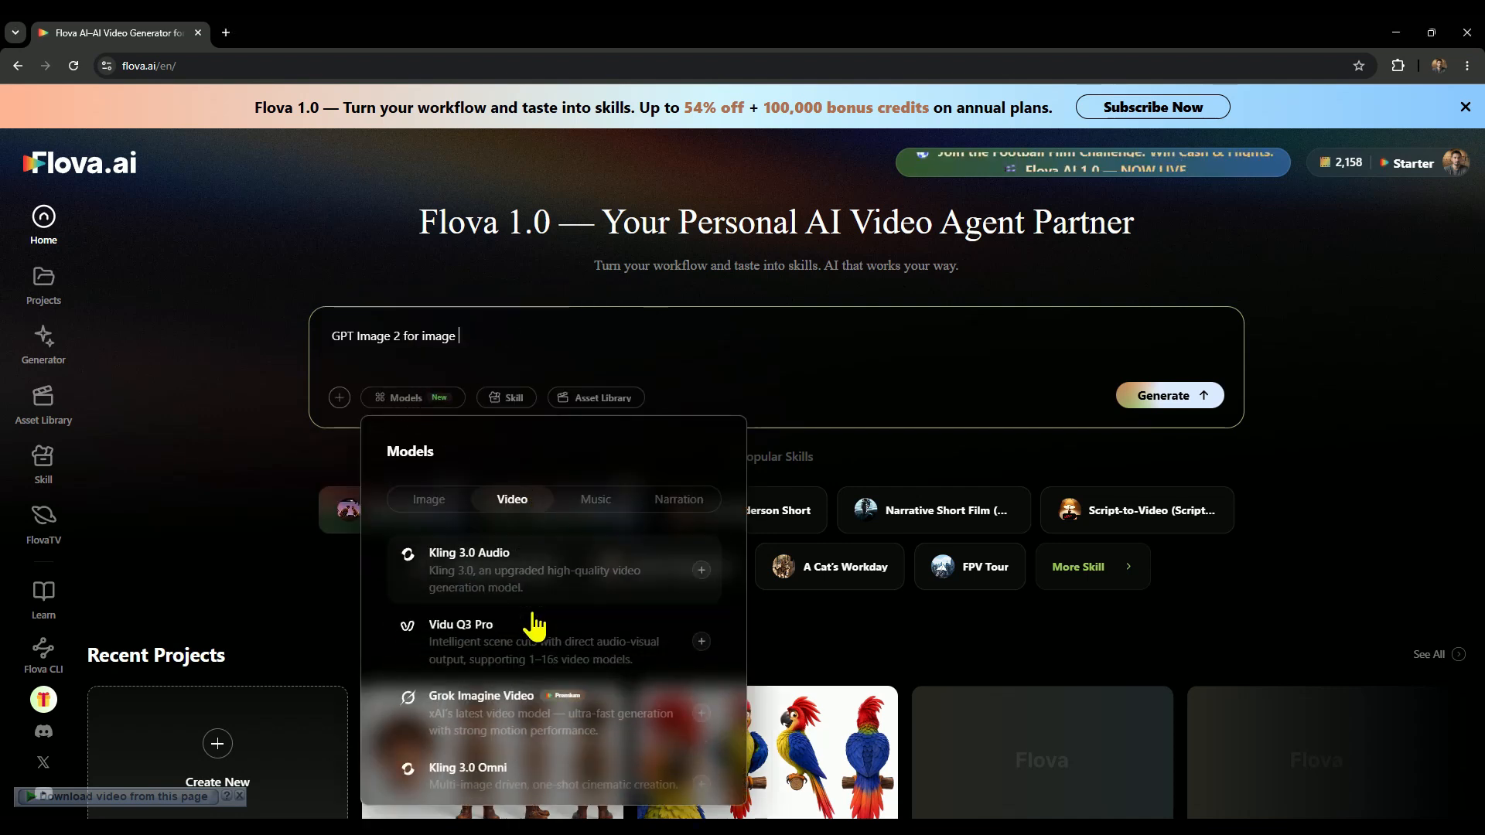
{"action": "scroll", "coordinate": [573, 690], "scroll_direction": "down", "scroll_amount": 2}
{"action": "scroll", "coordinate": [572, 689], "scroll_direction": "up", "scroll_amount": 15}
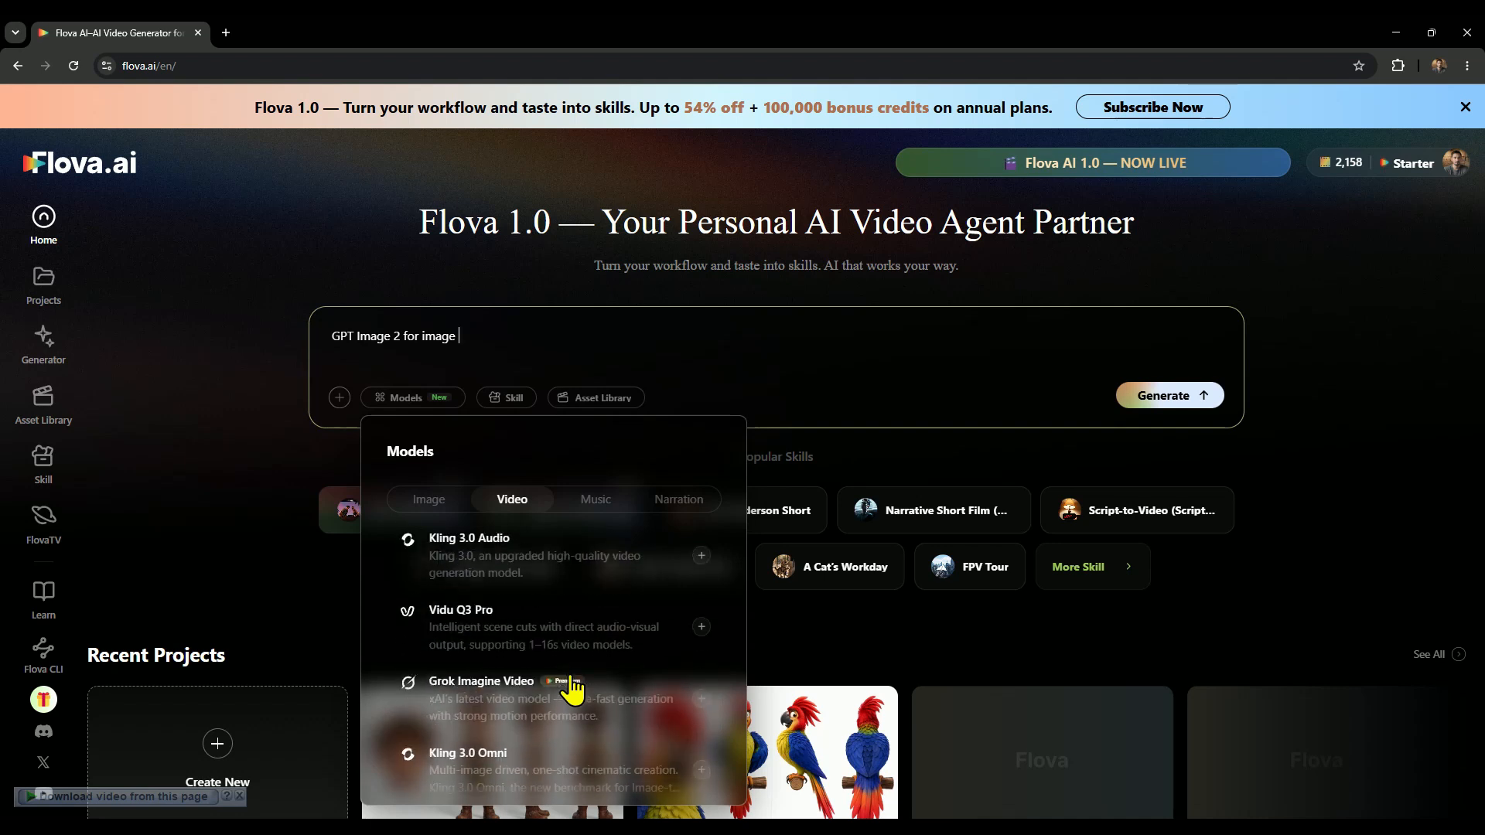
{"action": "scroll", "coordinate": [558, 673], "scroll_direction": "down", "scroll_amount": 2}
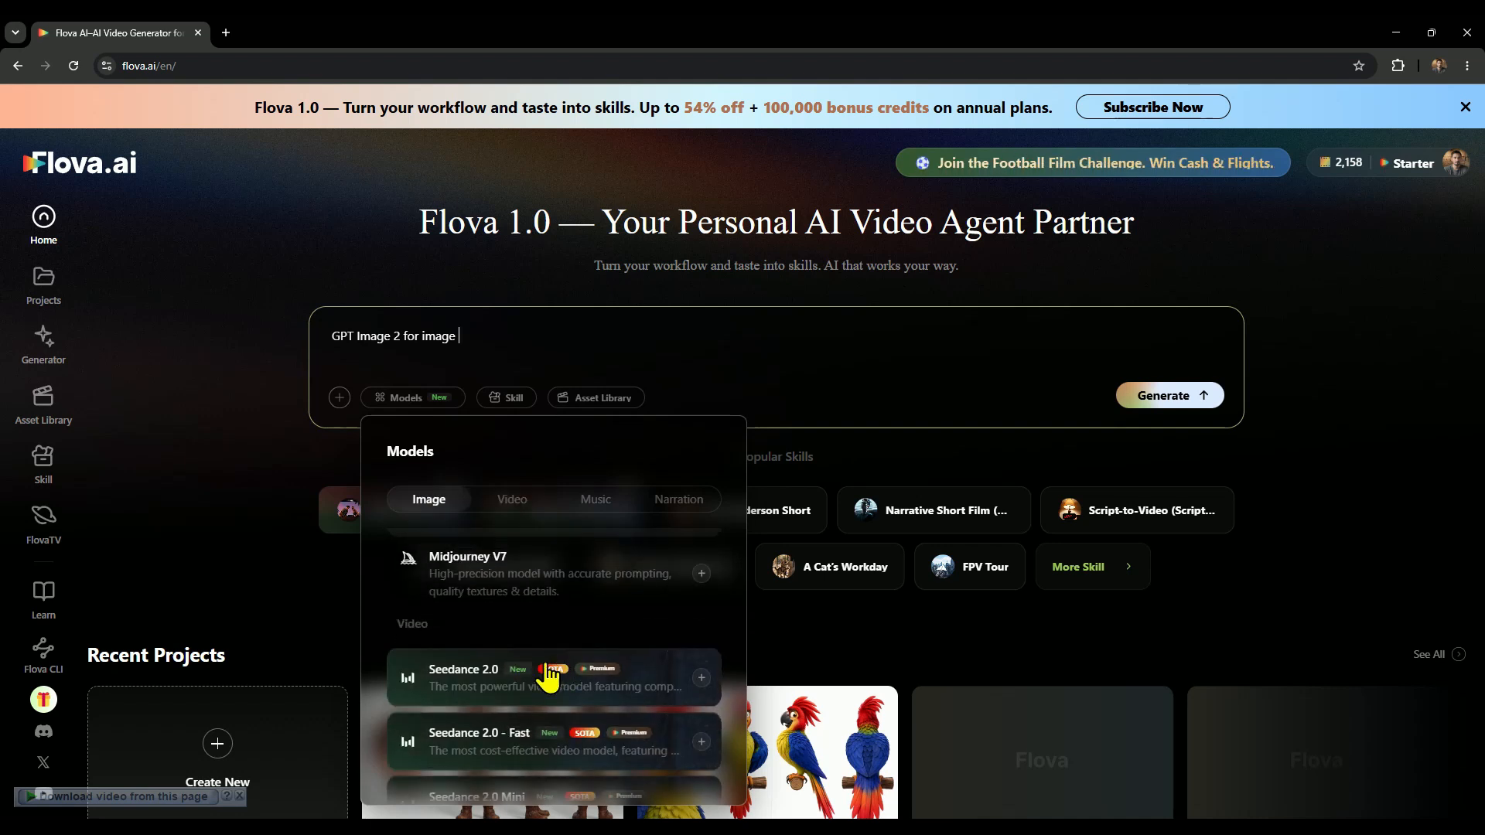
{"action": "left_click", "coordinate": [543, 672]}
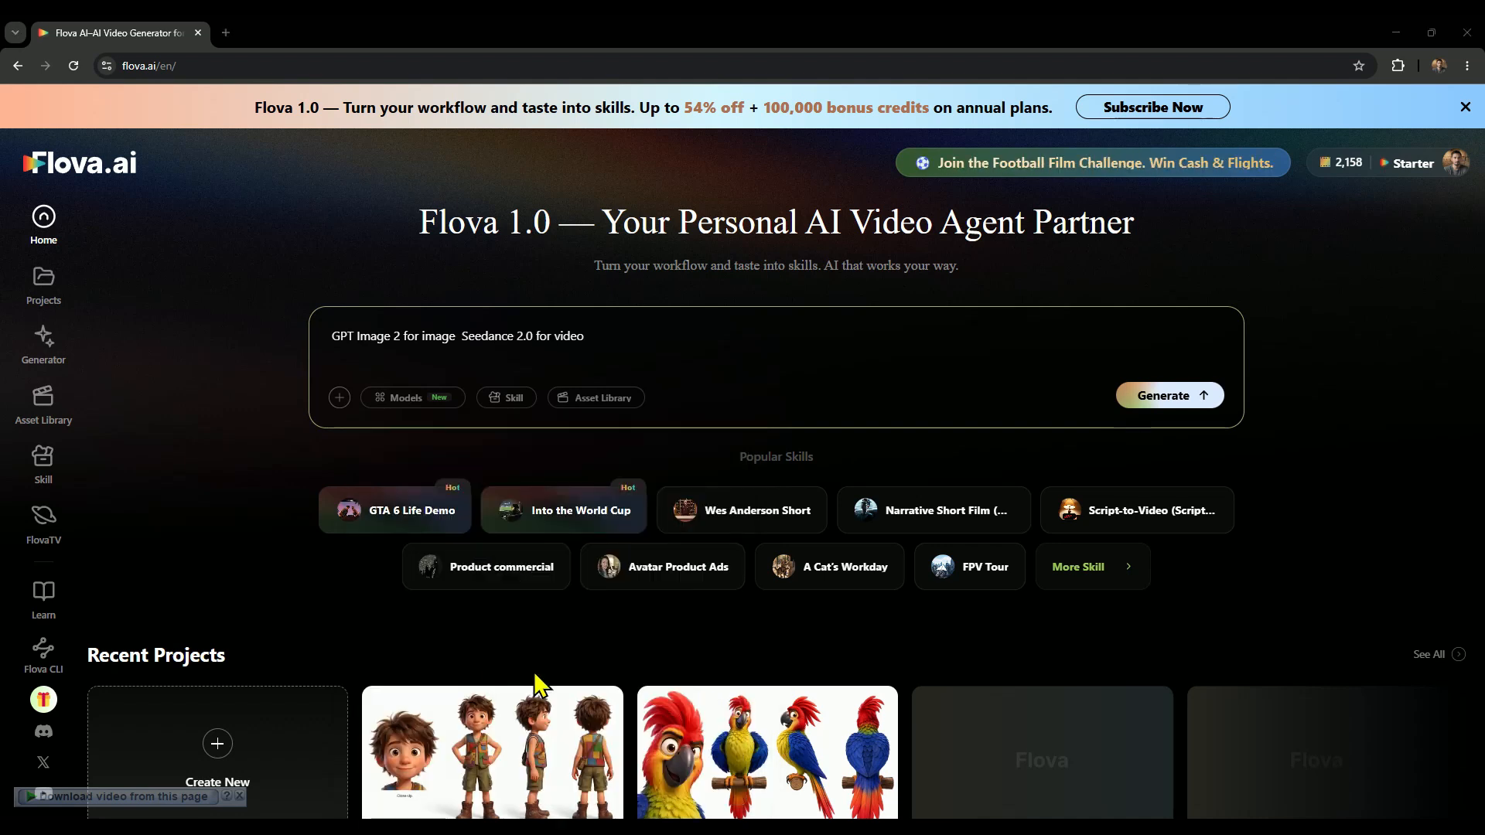
Look over the music and narration models, then close the model list without choosing one.
{"action": "left_click", "coordinate": [433, 412]}
{"action": "left_click", "coordinate": [589, 503]}
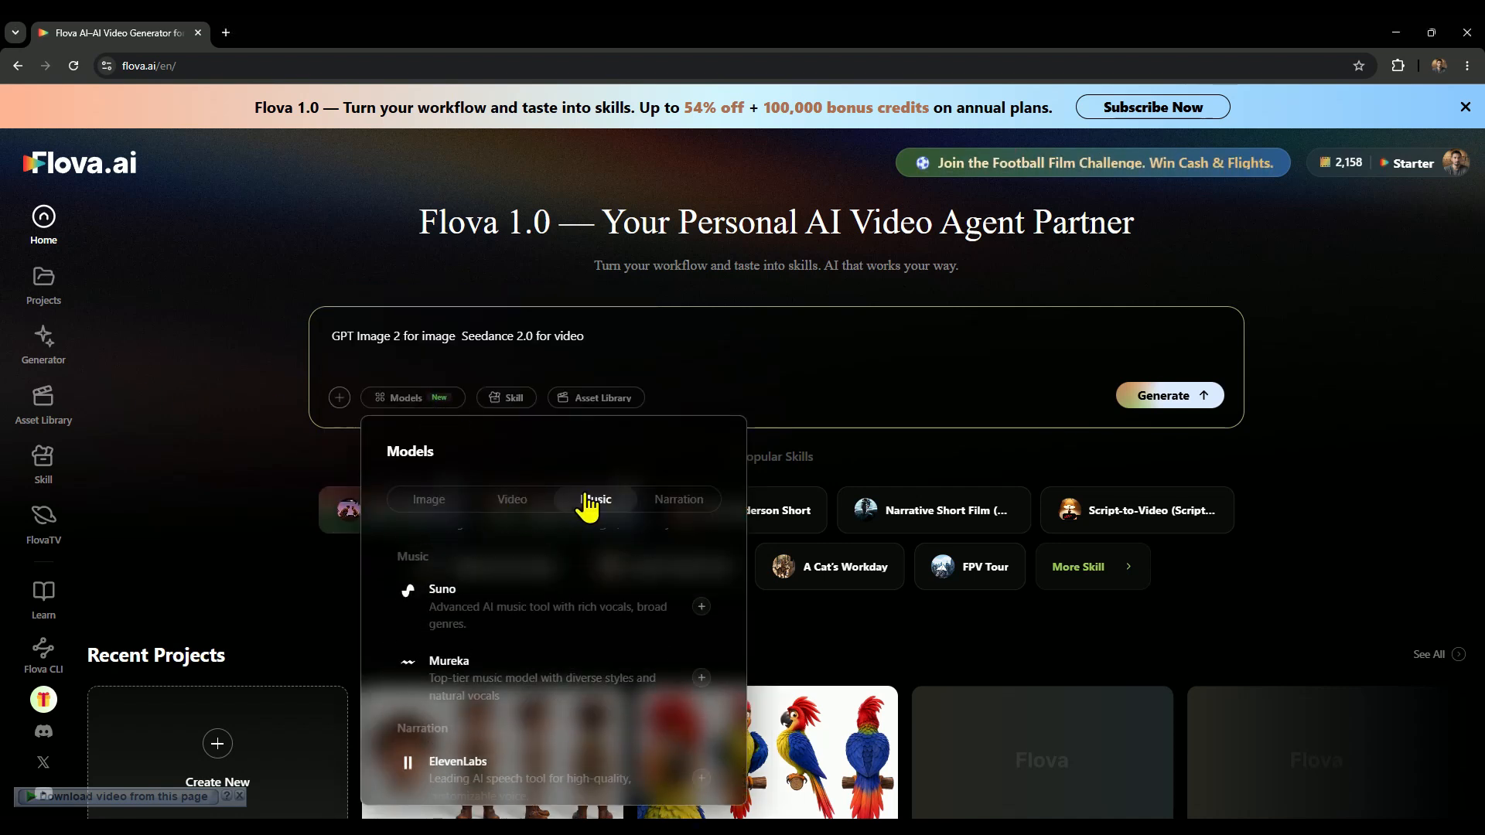
{"action": "scroll", "coordinate": [623, 616], "scroll_direction": "down", "scroll_amount": 3}
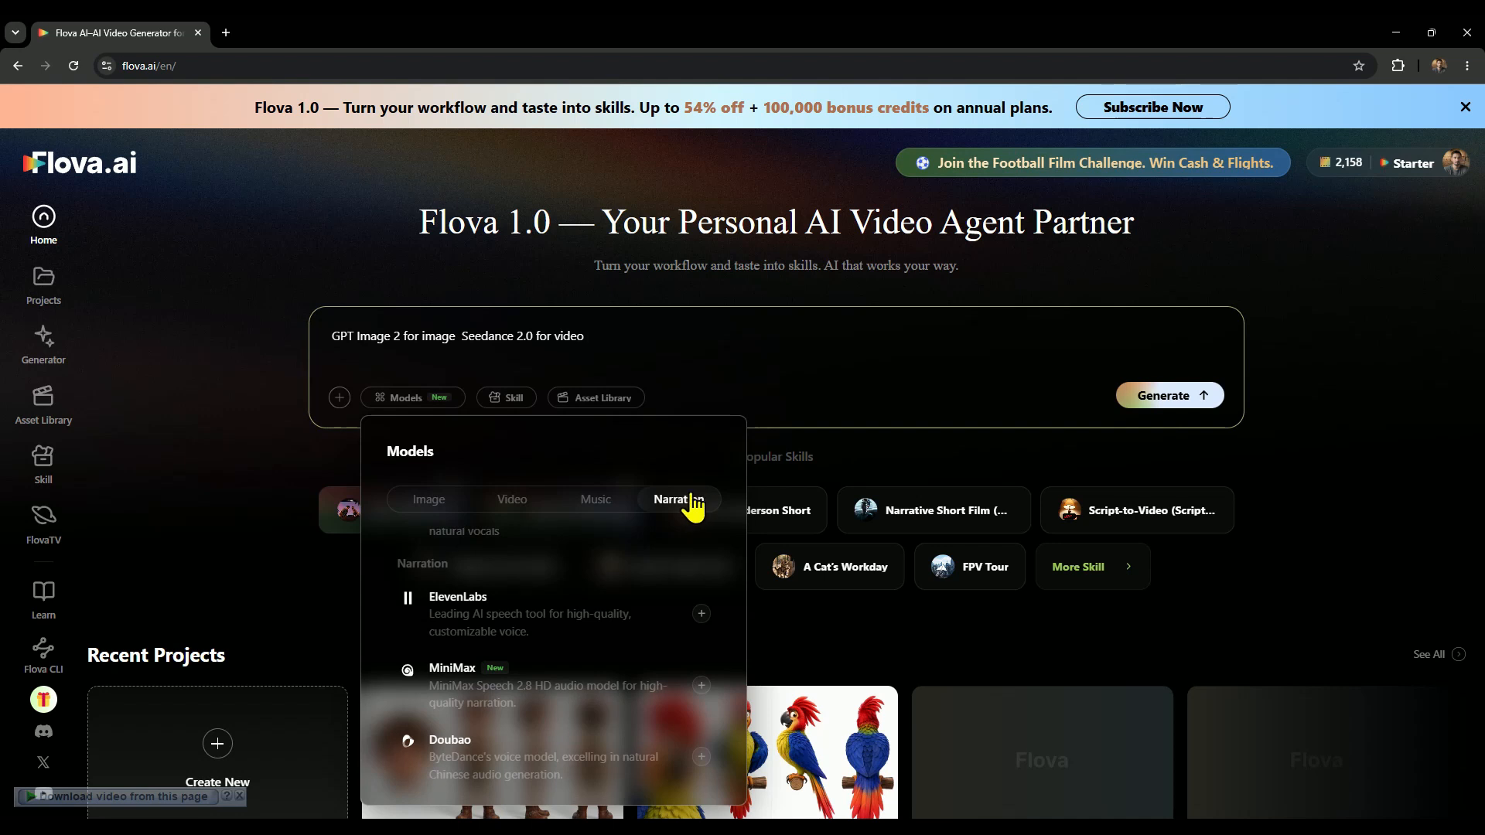
{"action": "left_click", "coordinate": [591, 503]}
{"action": "scroll", "coordinate": [576, 631], "scroll_direction": "down", "scroll_amount": 3}
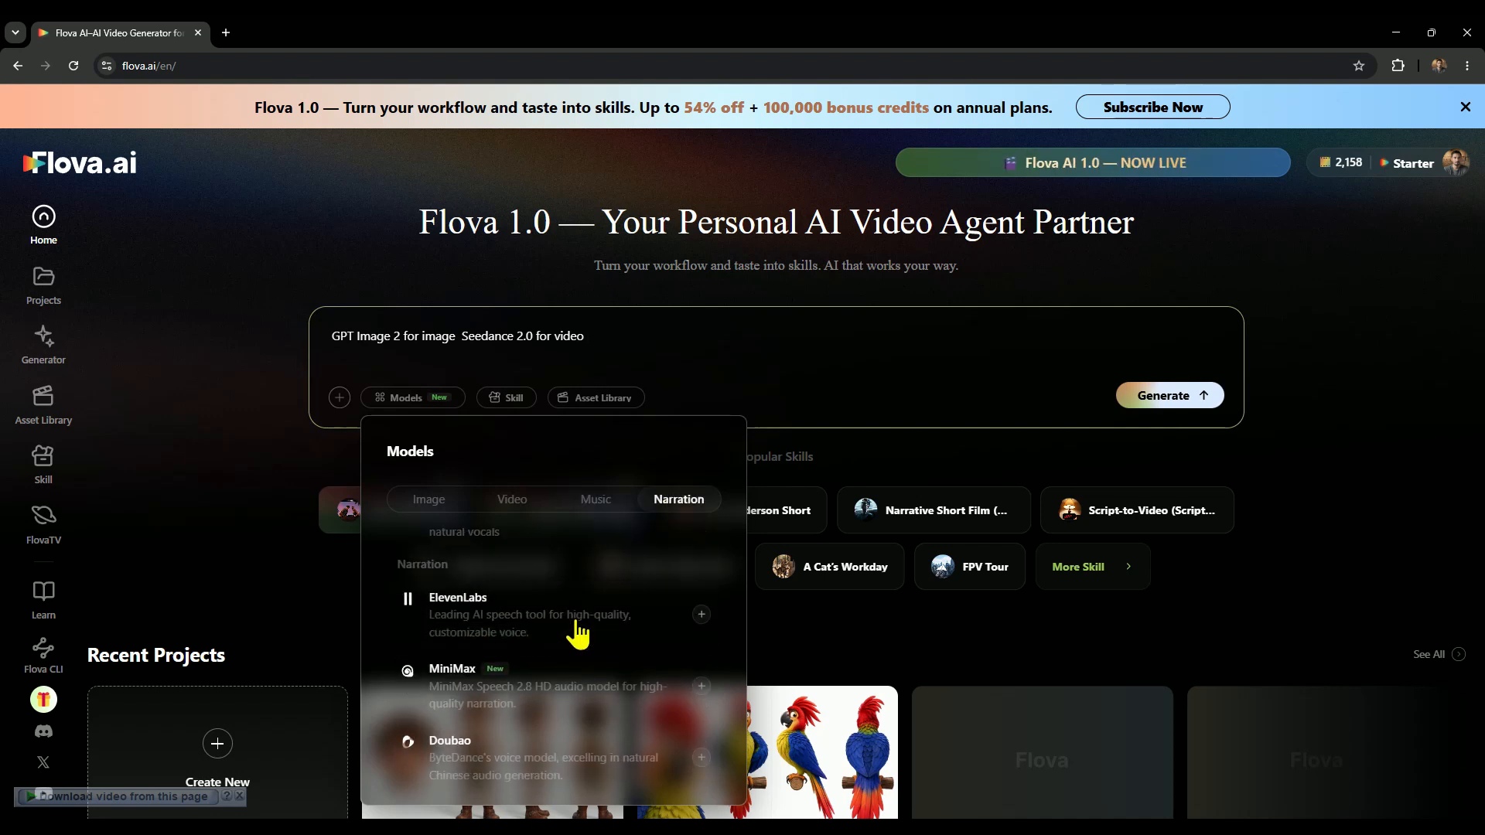
{"action": "left_click", "coordinate": [613, 343]}
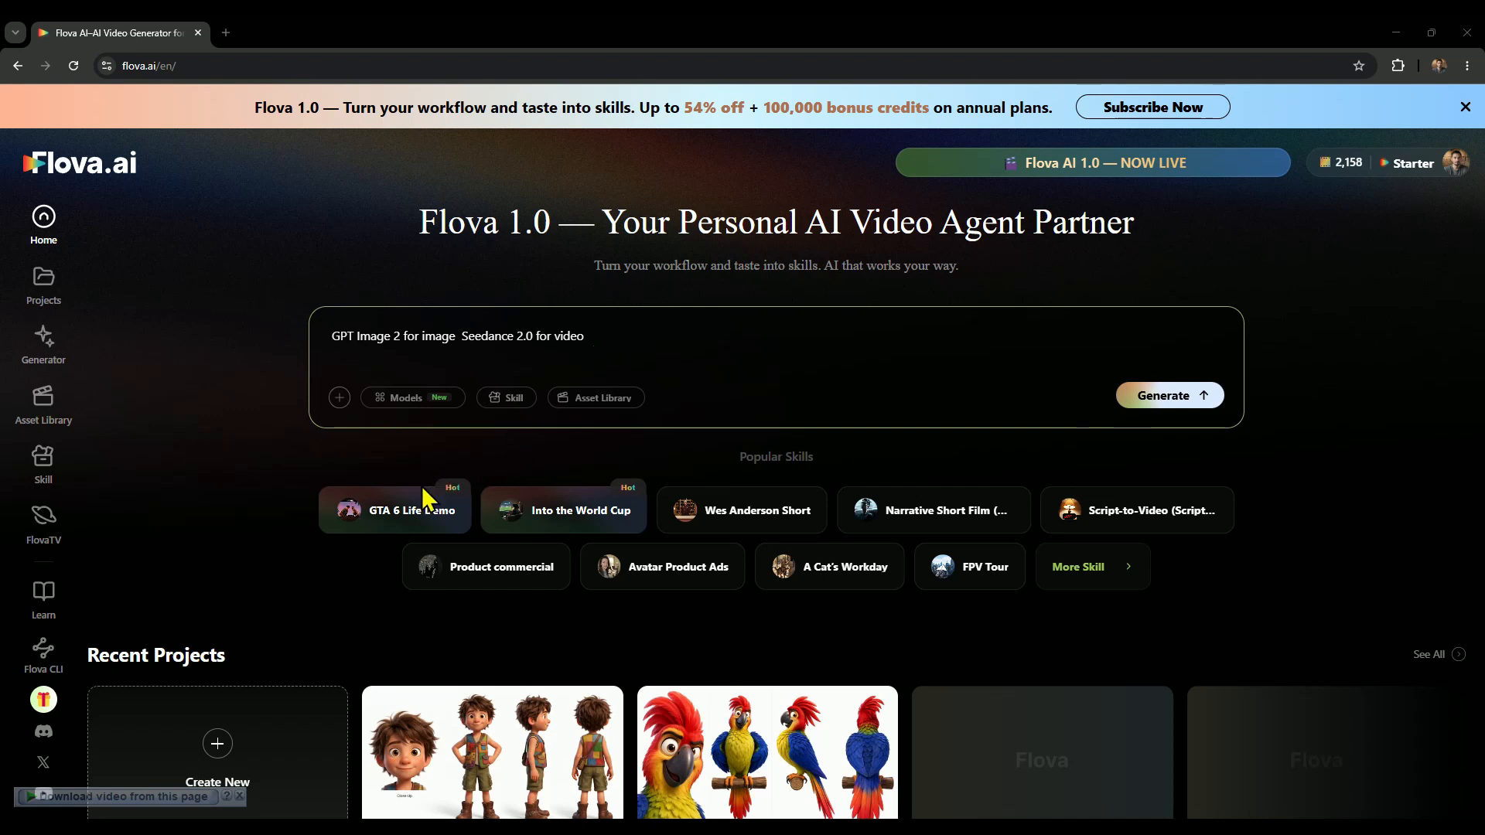
Preview the popular skills, examine the featured Essentials skills in the full skill library, and return to the home page.
{"action": "mouse_move", "coordinate": [391, 507]}
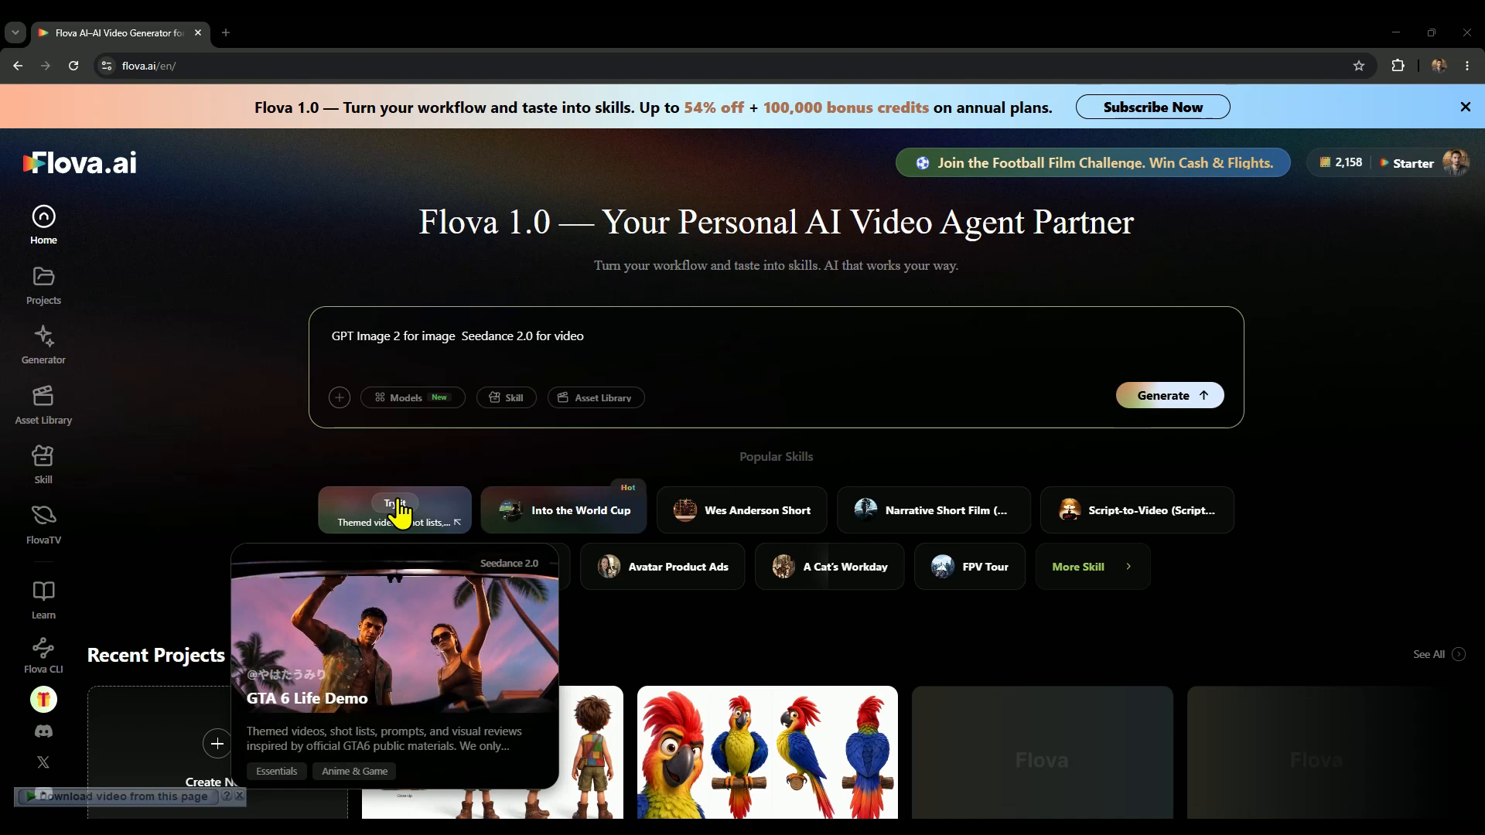
{"action": "mouse_move", "coordinate": [541, 519]}
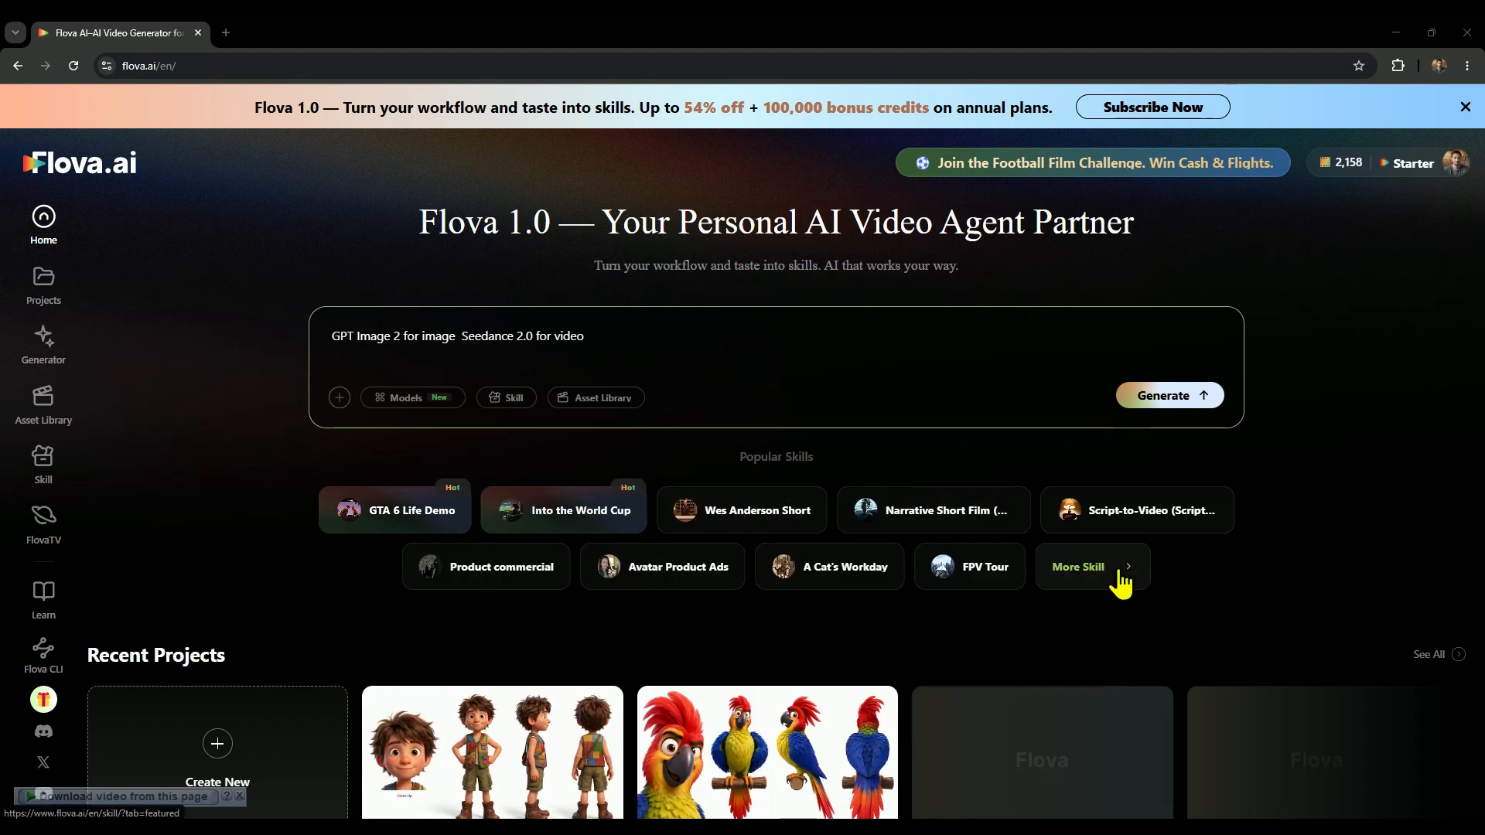
{"action": "left_click", "coordinate": [1119, 583]}
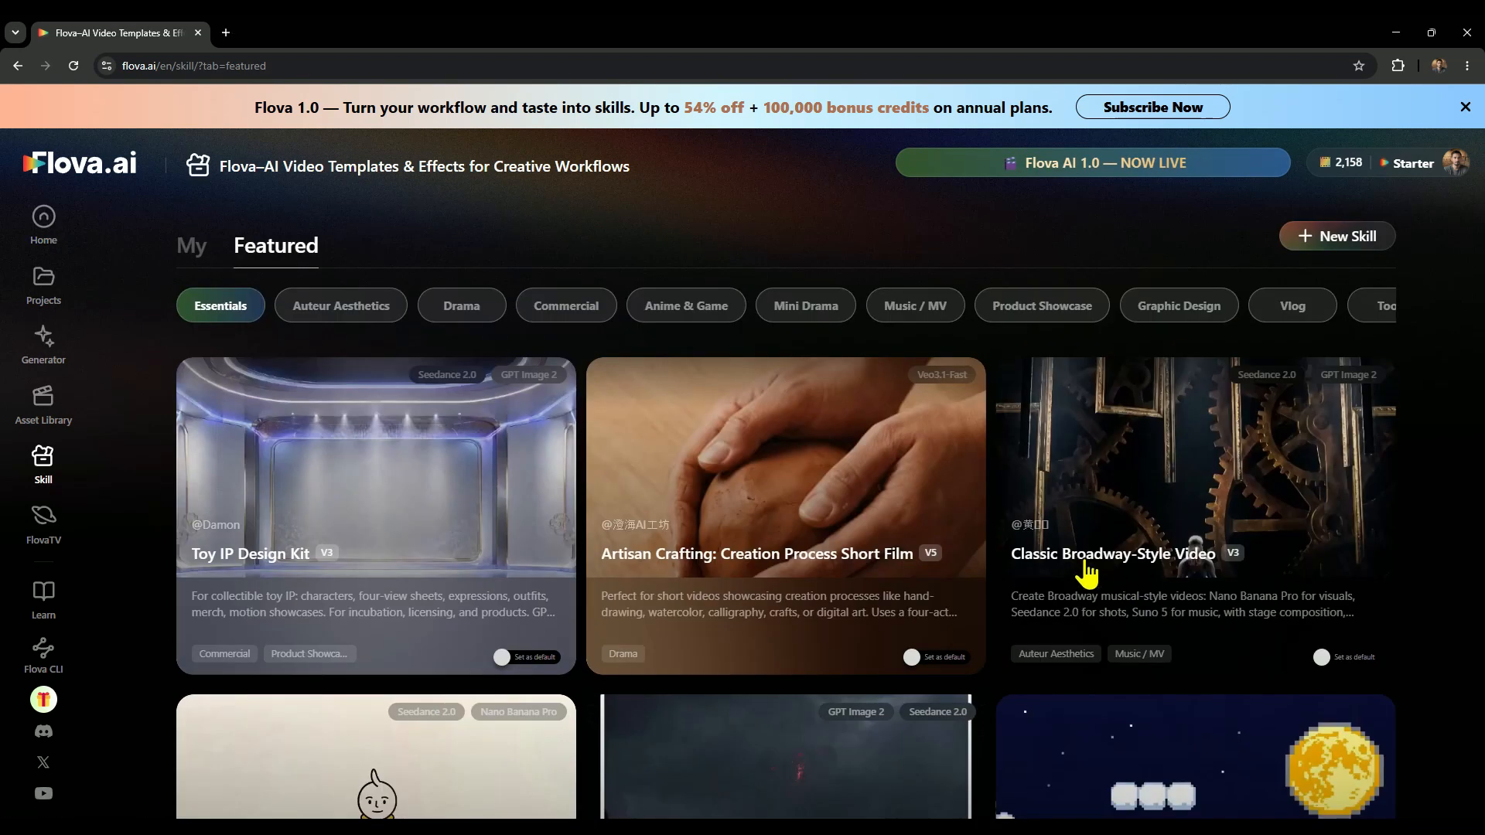
{"action": "scroll", "coordinate": [1028, 525], "scroll_direction": "down", "scroll_amount": 8}
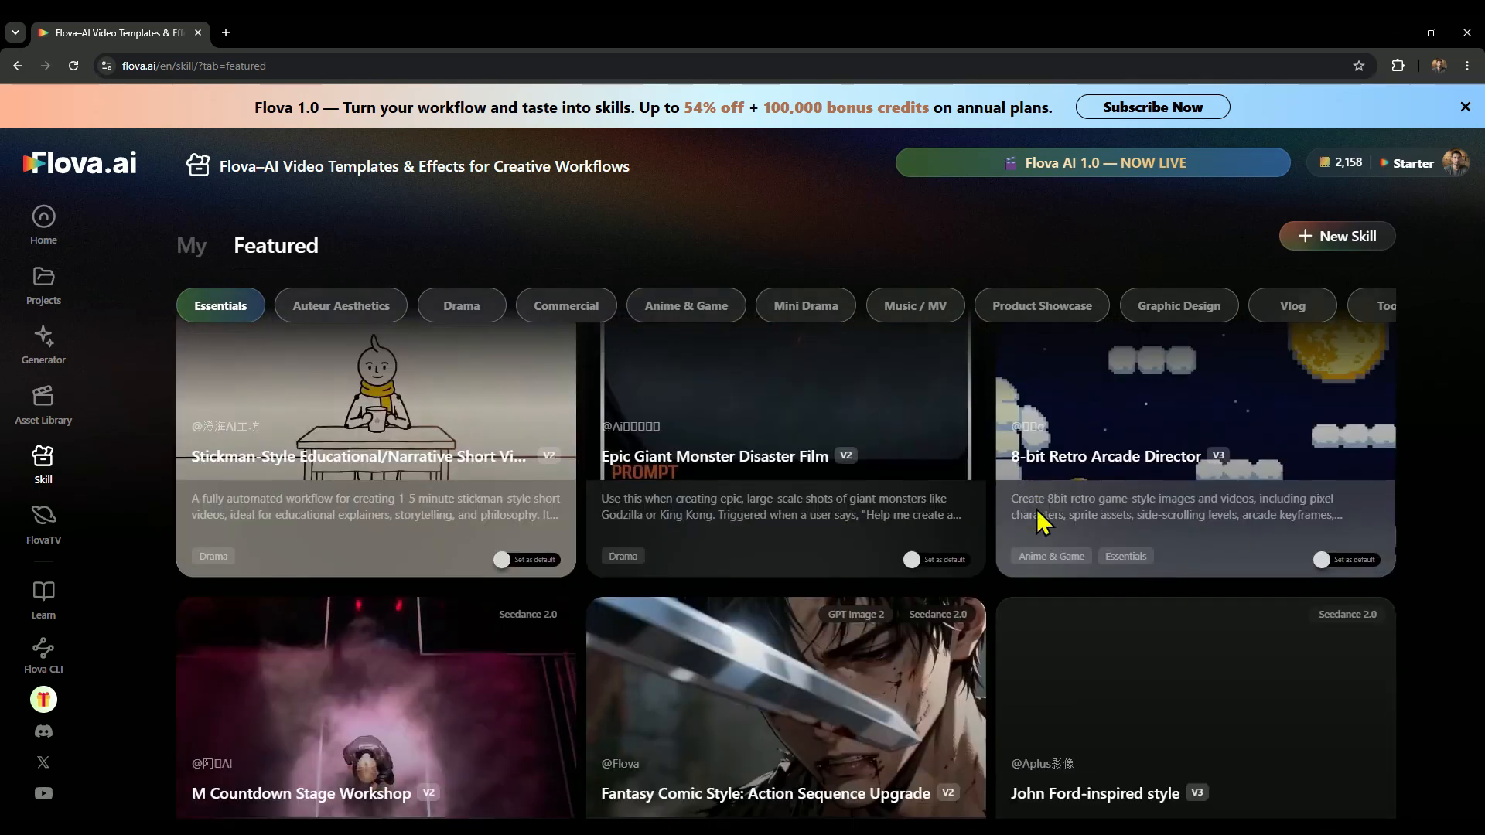
{"action": "scroll", "coordinate": [1011, 534], "scroll_direction": "down", "scroll_amount": 8}
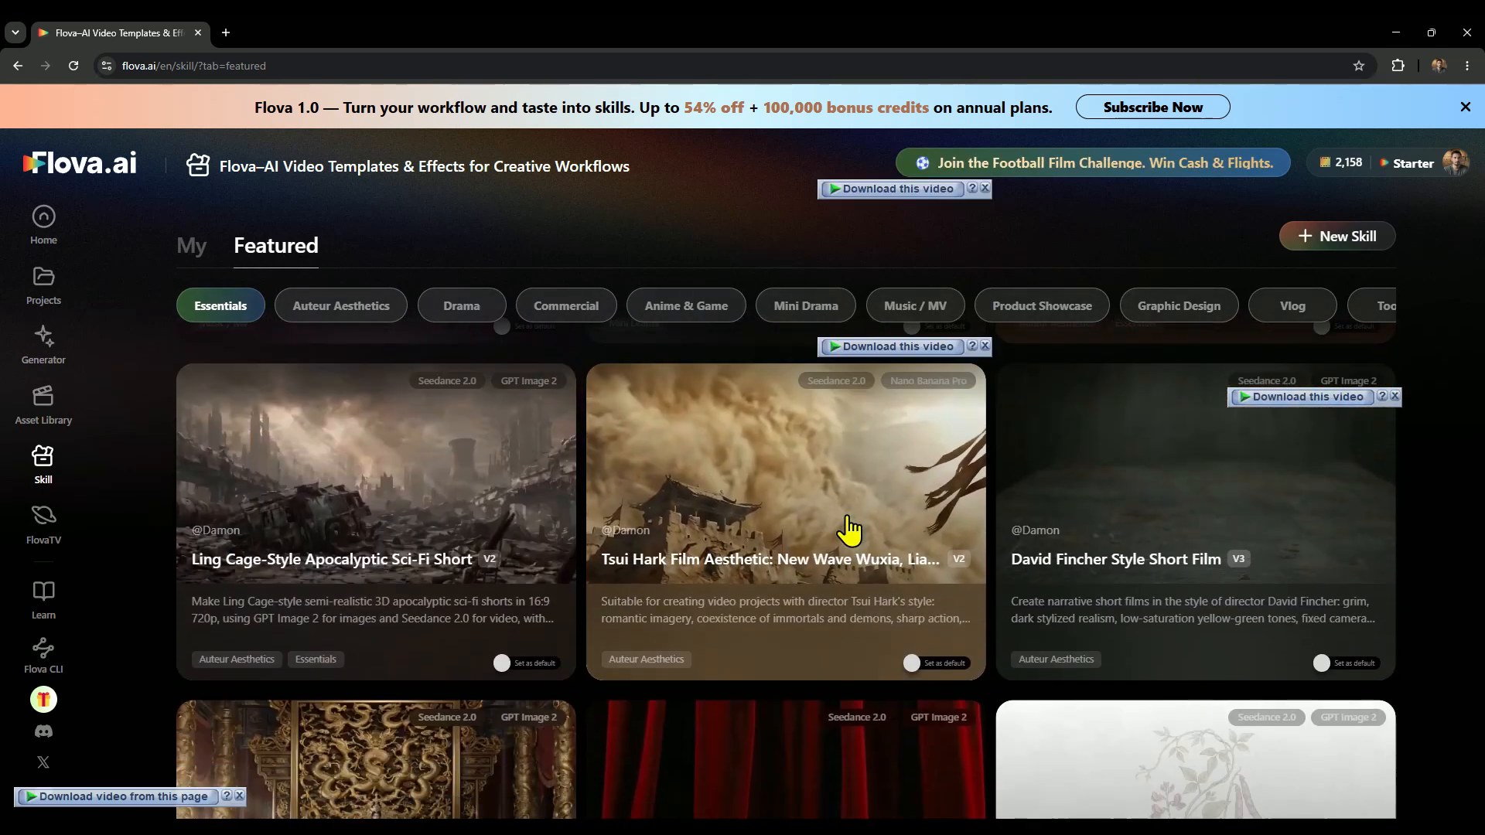
{"action": "scroll", "coordinate": [773, 557], "scroll_direction": "down", "scroll_amount": 2}
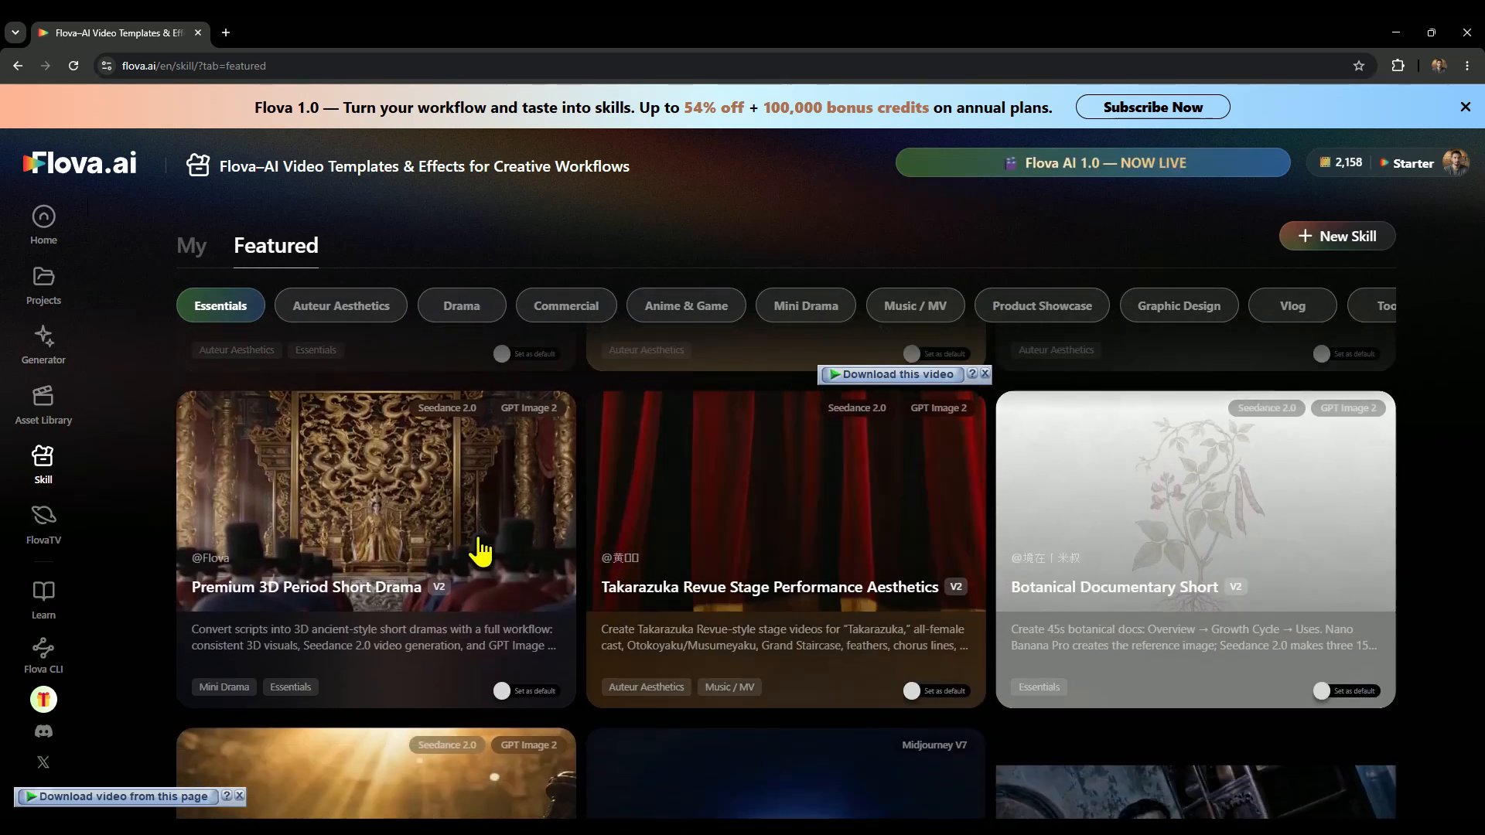
{"action": "scroll", "coordinate": [472, 552], "scroll_direction": "down", "scroll_amount": 4}
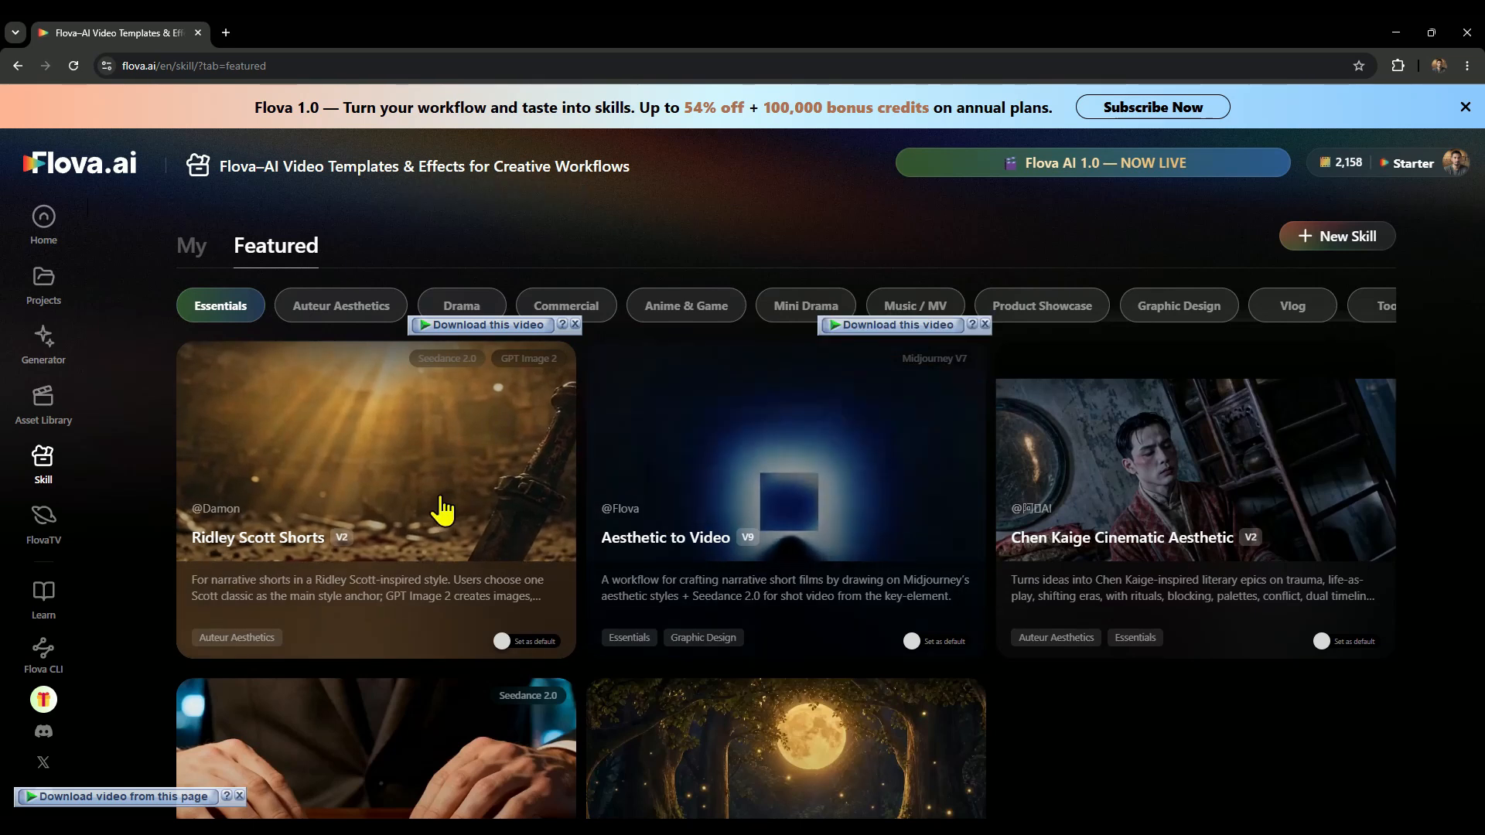
{"action": "scroll", "coordinate": [440, 510], "scroll_direction": "down", "scroll_amount": 1}
{"action": "scroll", "coordinate": [440, 510], "scroll_direction": "down", "scroll_amount": 2}
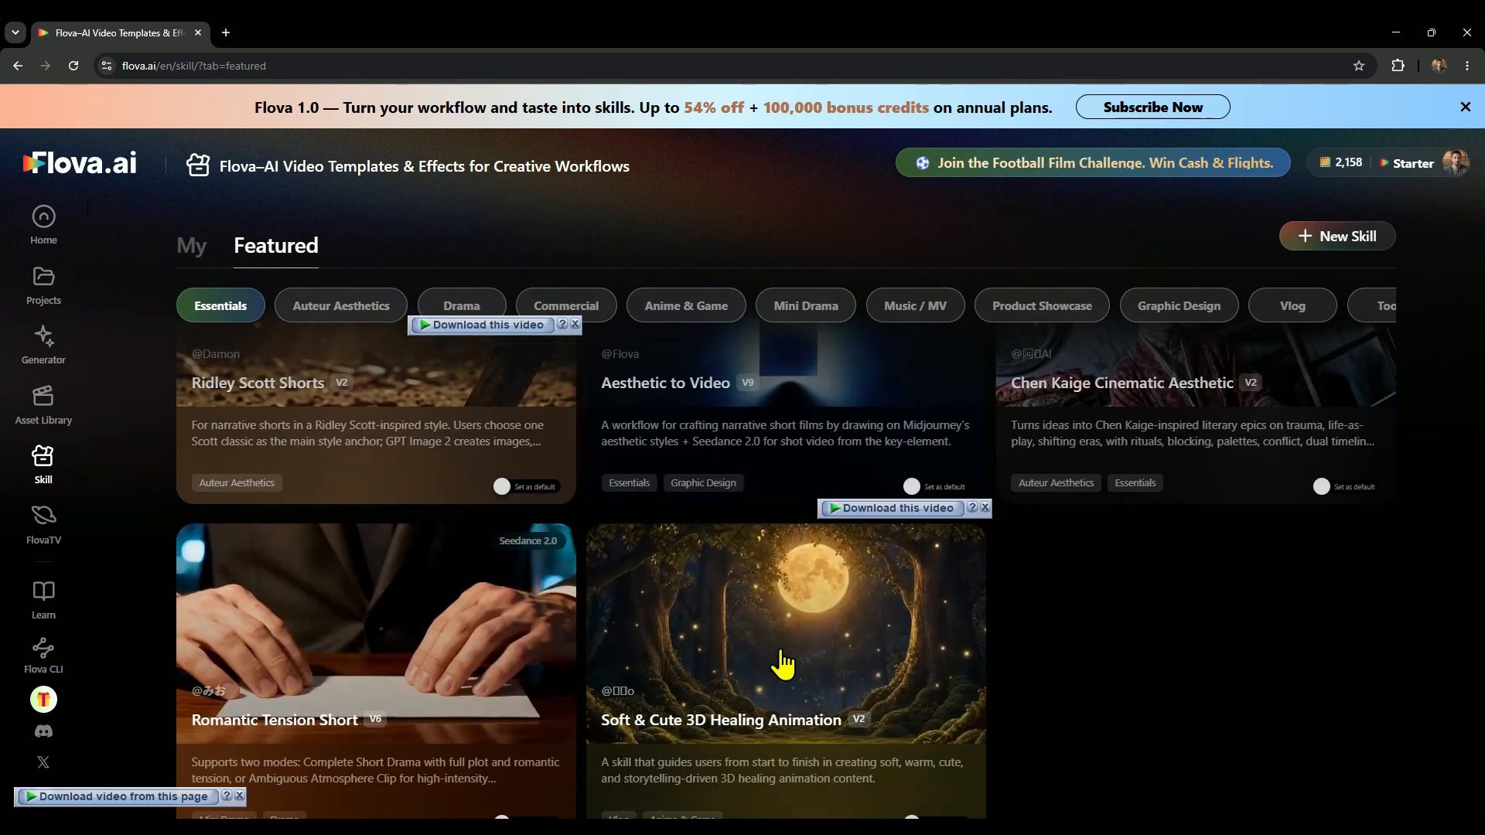
{"action": "scroll", "coordinate": [834, 645], "scroll_direction": "down", "scroll_amount": 2}
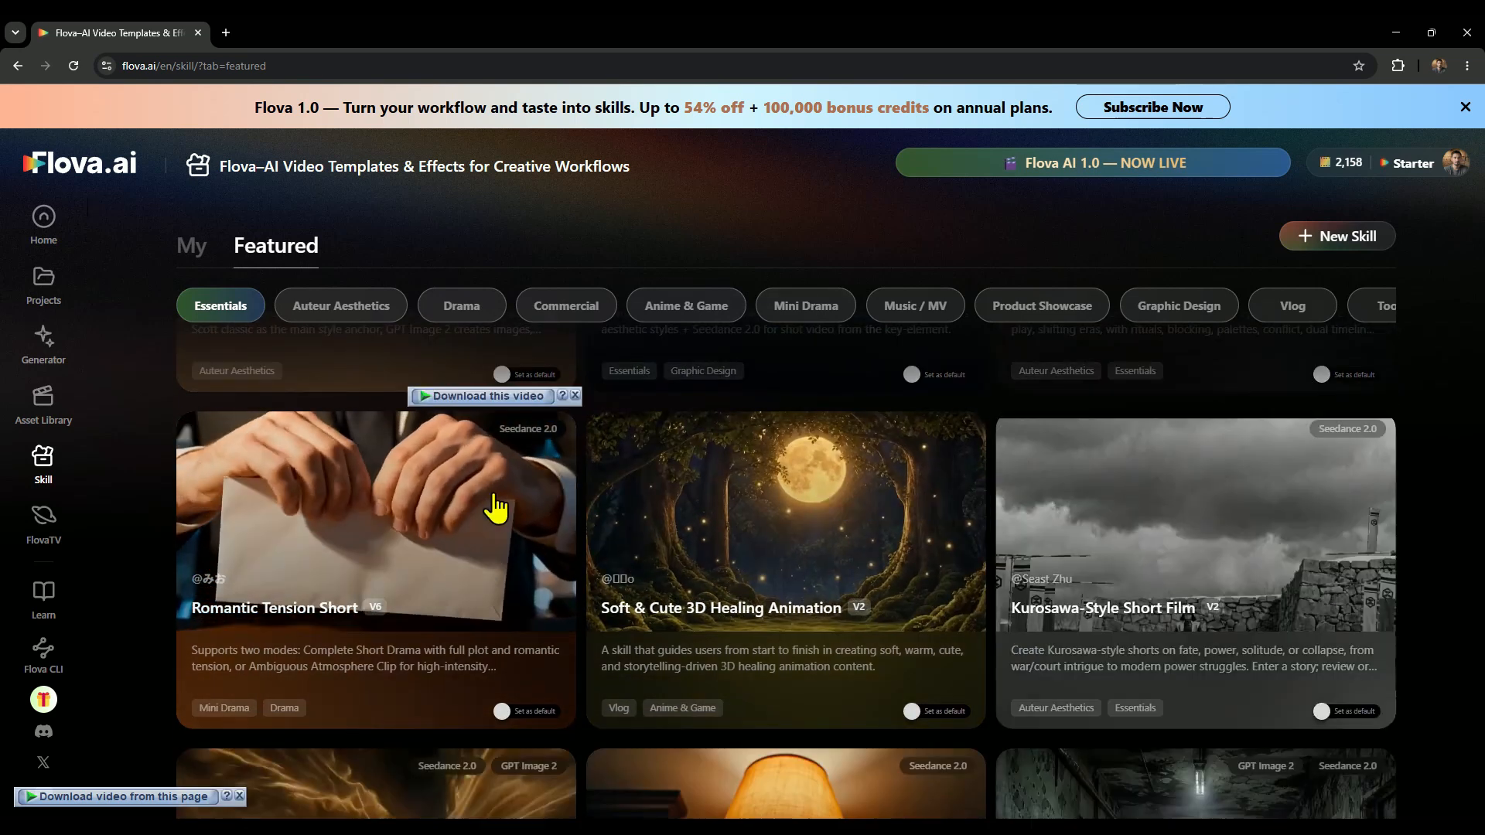
{"action": "scroll", "coordinate": [503, 501], "scroll_direction": "down", "scroll_amount": 7}
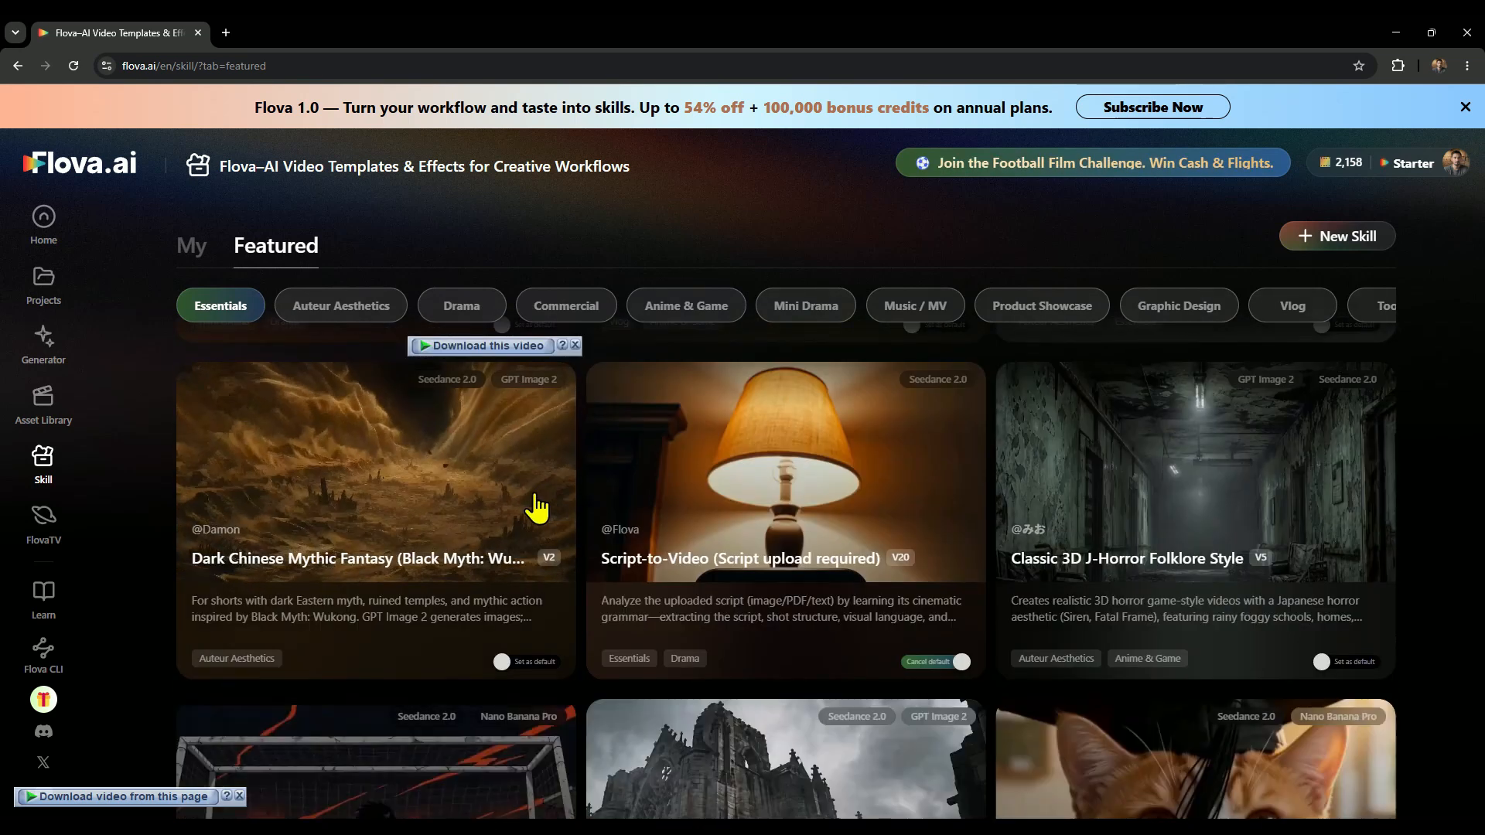
{"action": "scroll", "coordinate": [1083, 506], "scroll_direction": "up", "scroll_amount": 15}
{"action": "scroll", "coordinate": [1104, 515], "scroll_direction": "up", "scroll_amount": 5}
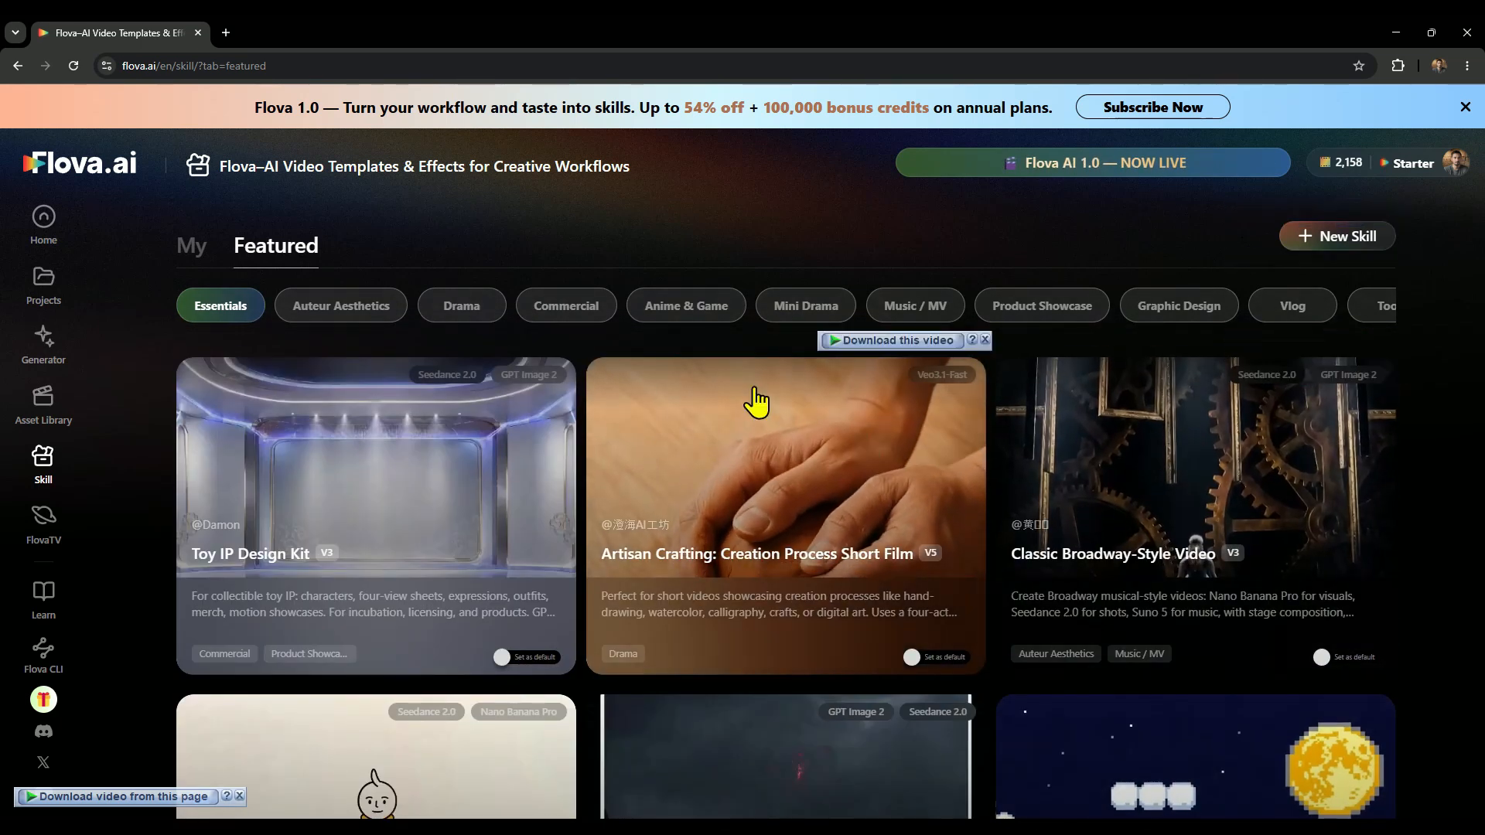
{"action": "left_click", "coordinate": [16, 66]}
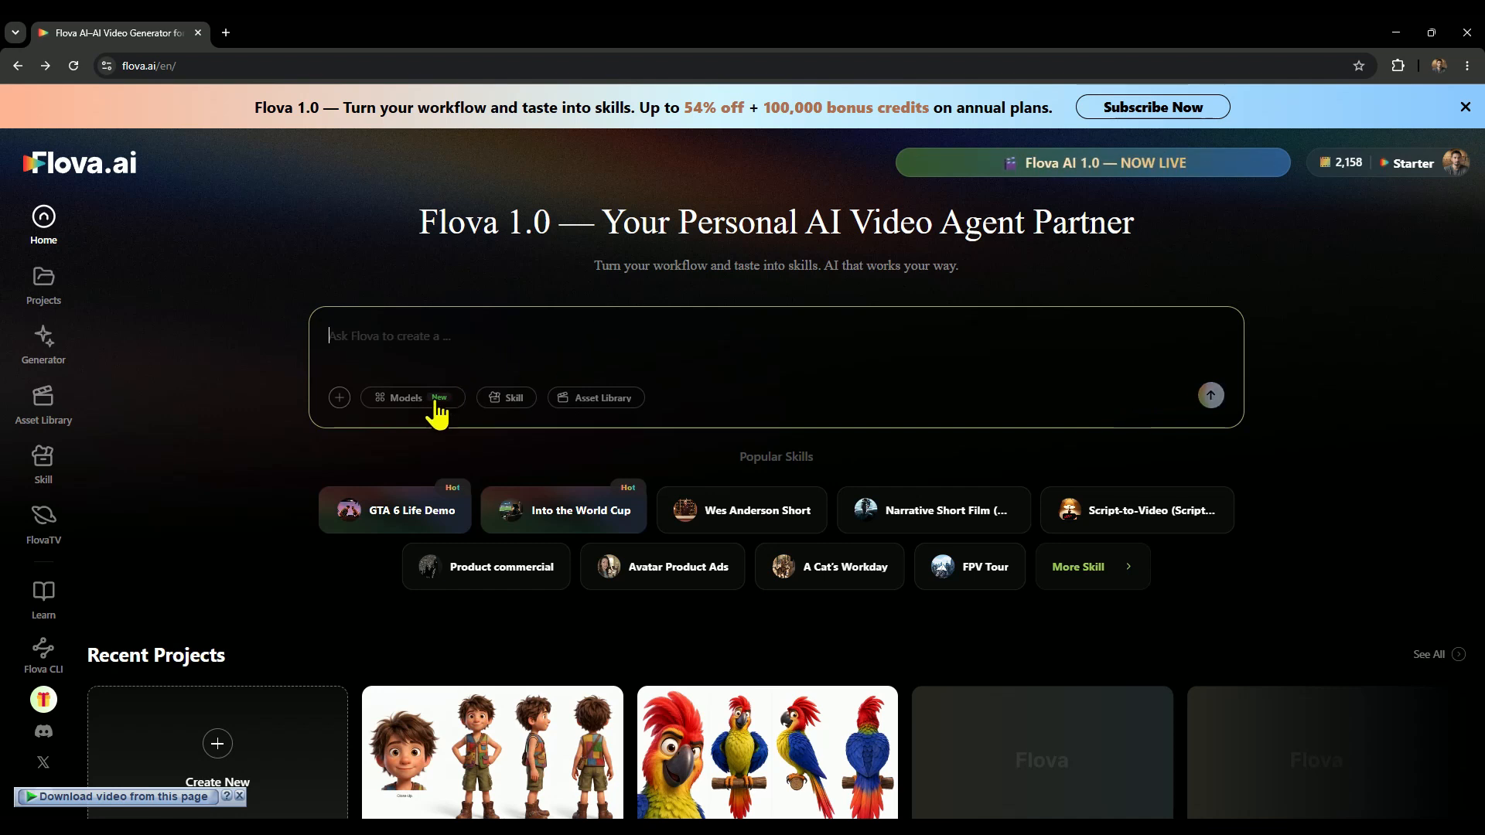
Add the Script-to-Video (Script upload required) skill to the prompt and remove it again.
{"action": "left_click", "coordinate": [496, 409]}
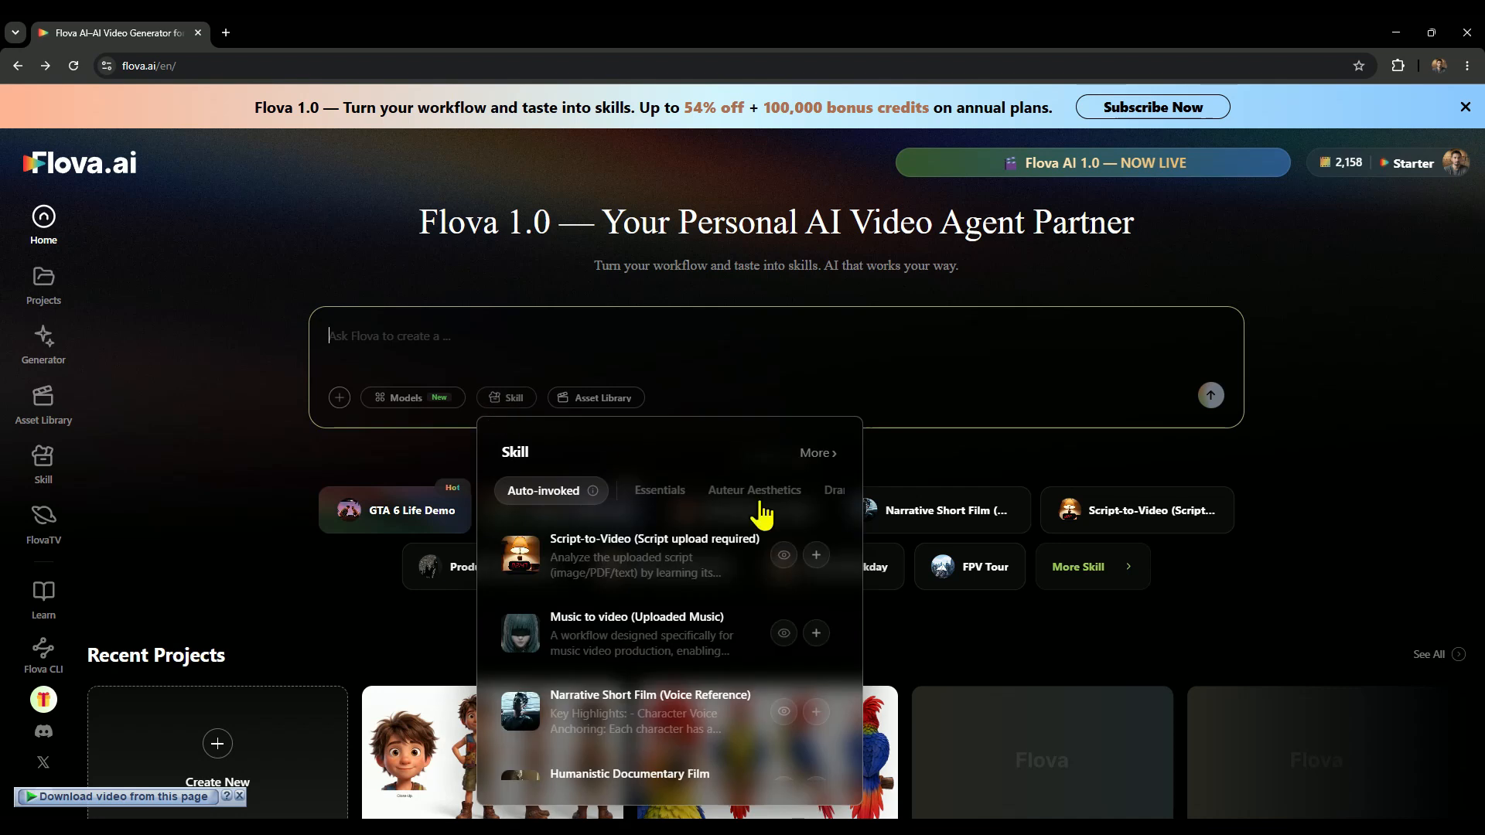
{"action": "left_click", "coordinate": [600, 563]}
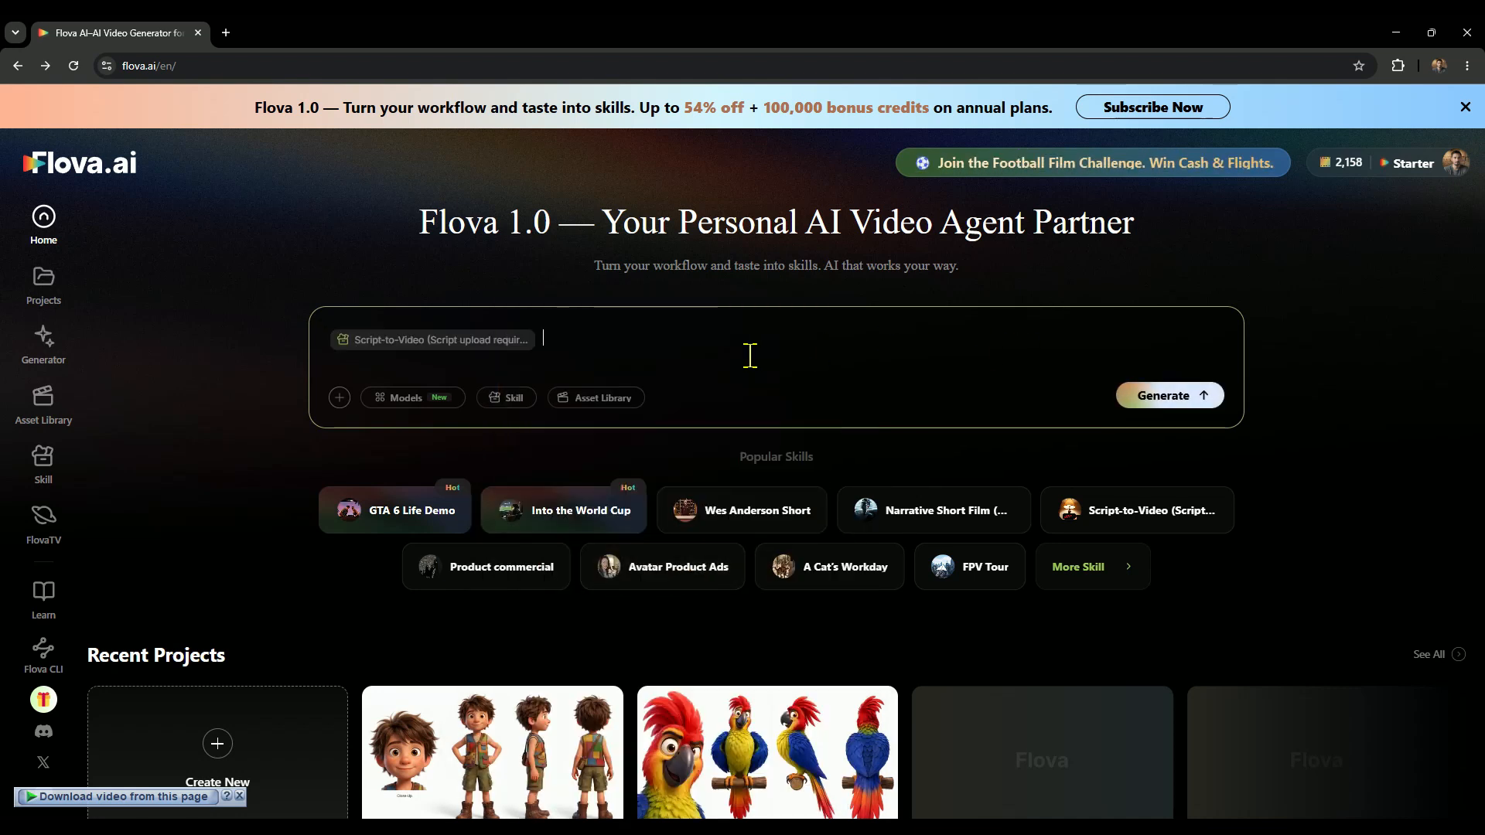
{"action": "key", "text": "BackSpace"}
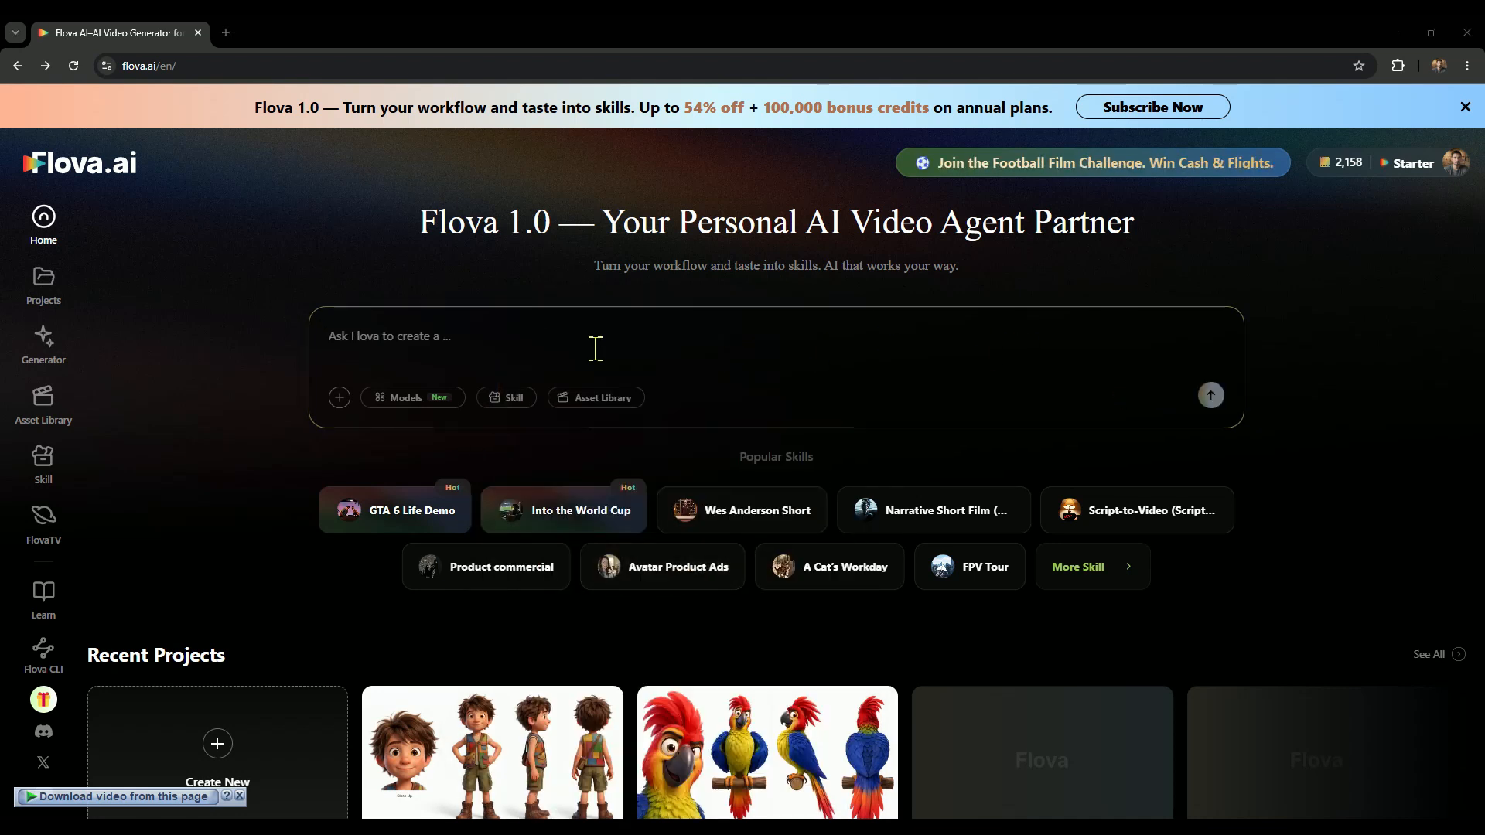
Look through the auto-invoked skills and add Script-to-Video (Script upload required) to the prompt.
{"action": "left_click", "coordinate": [512, 405]}
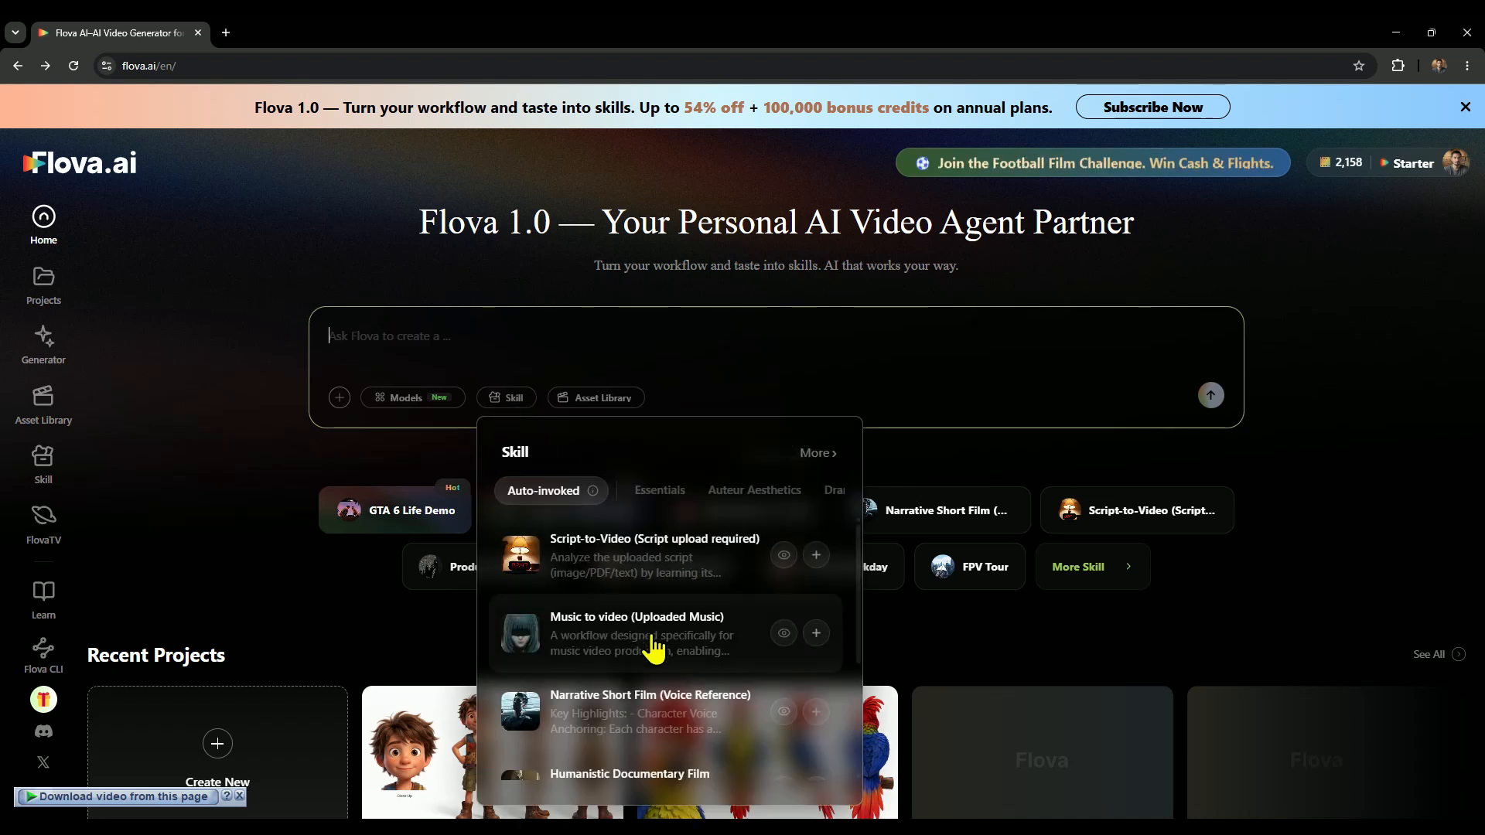
{"action": "scroll", "coordinate": [652, 648], "scroll_direction": "down", "scroll_amount": 3}
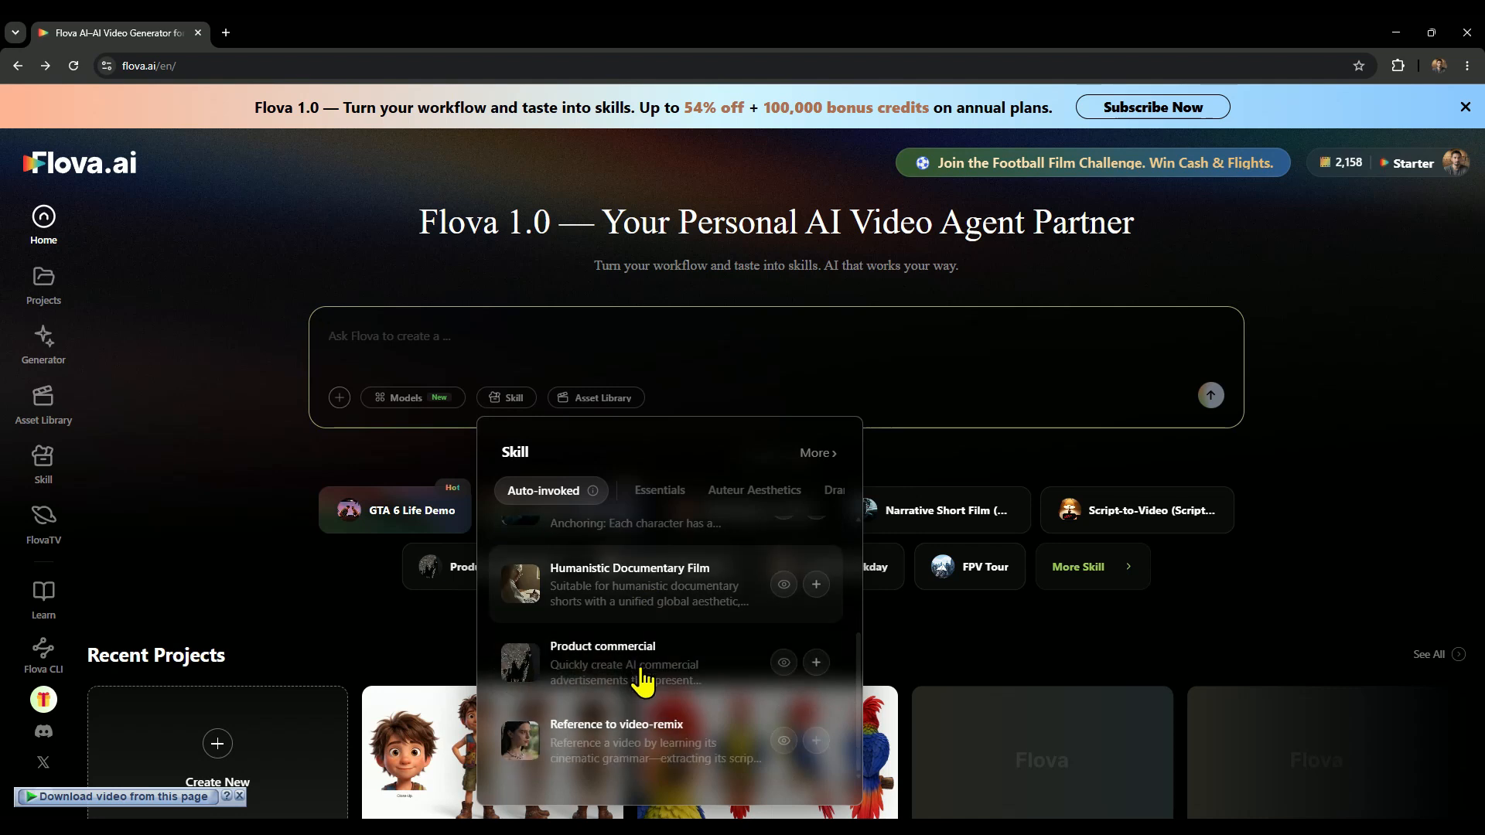
{"action": "scroll", "coordinate": [639, 708], "scroll_direction": "up", "scroll_amount": 3}
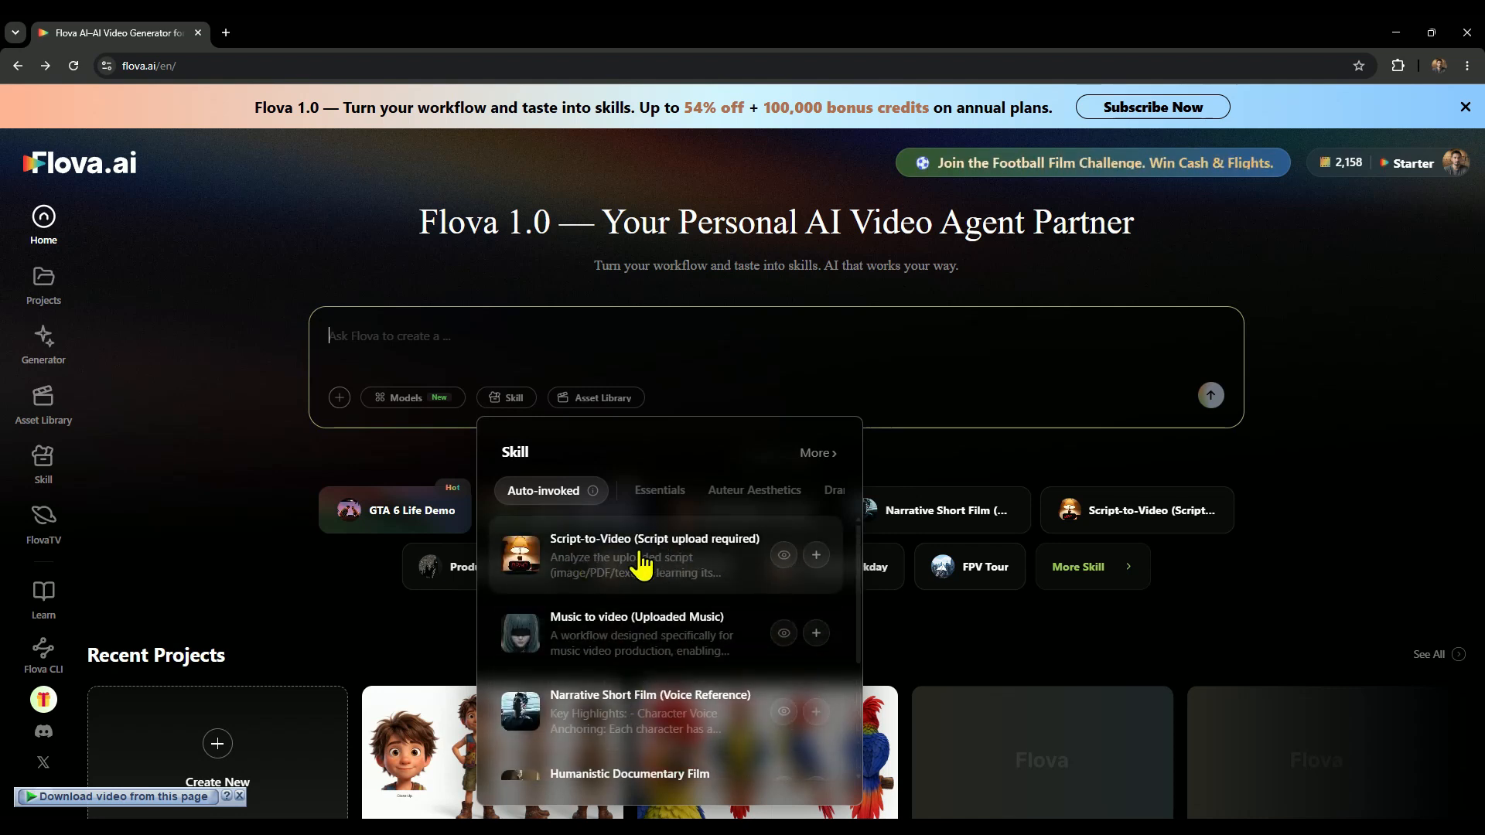
{"action": "left_click", "coordinate": [812, 551]}
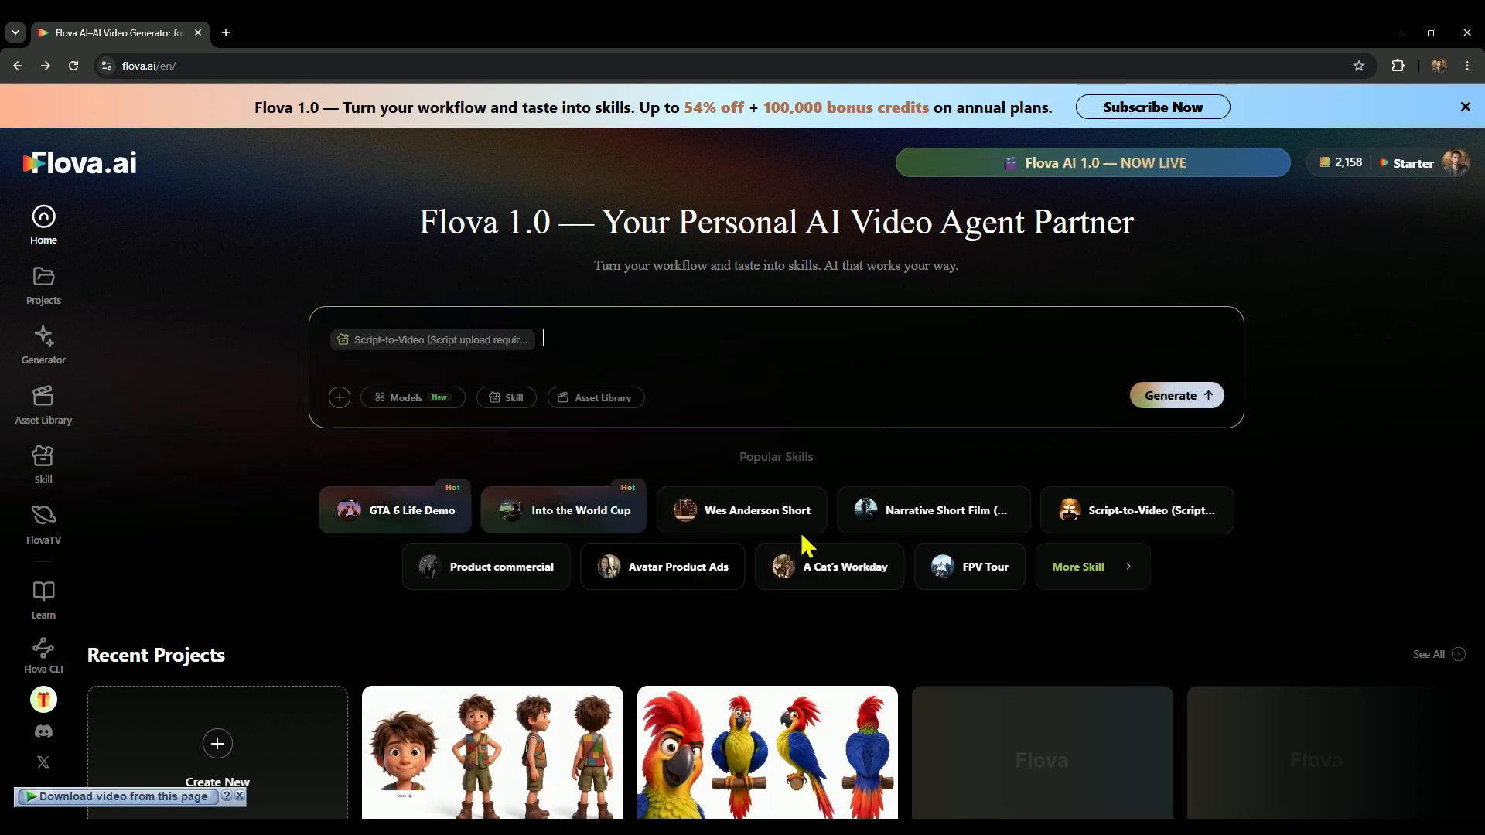
Add Seedance 2.0 as the video model and GPT Image 2 as the image model to the prompt.
{"action": "left_click", "coordinate": [422, 404]}
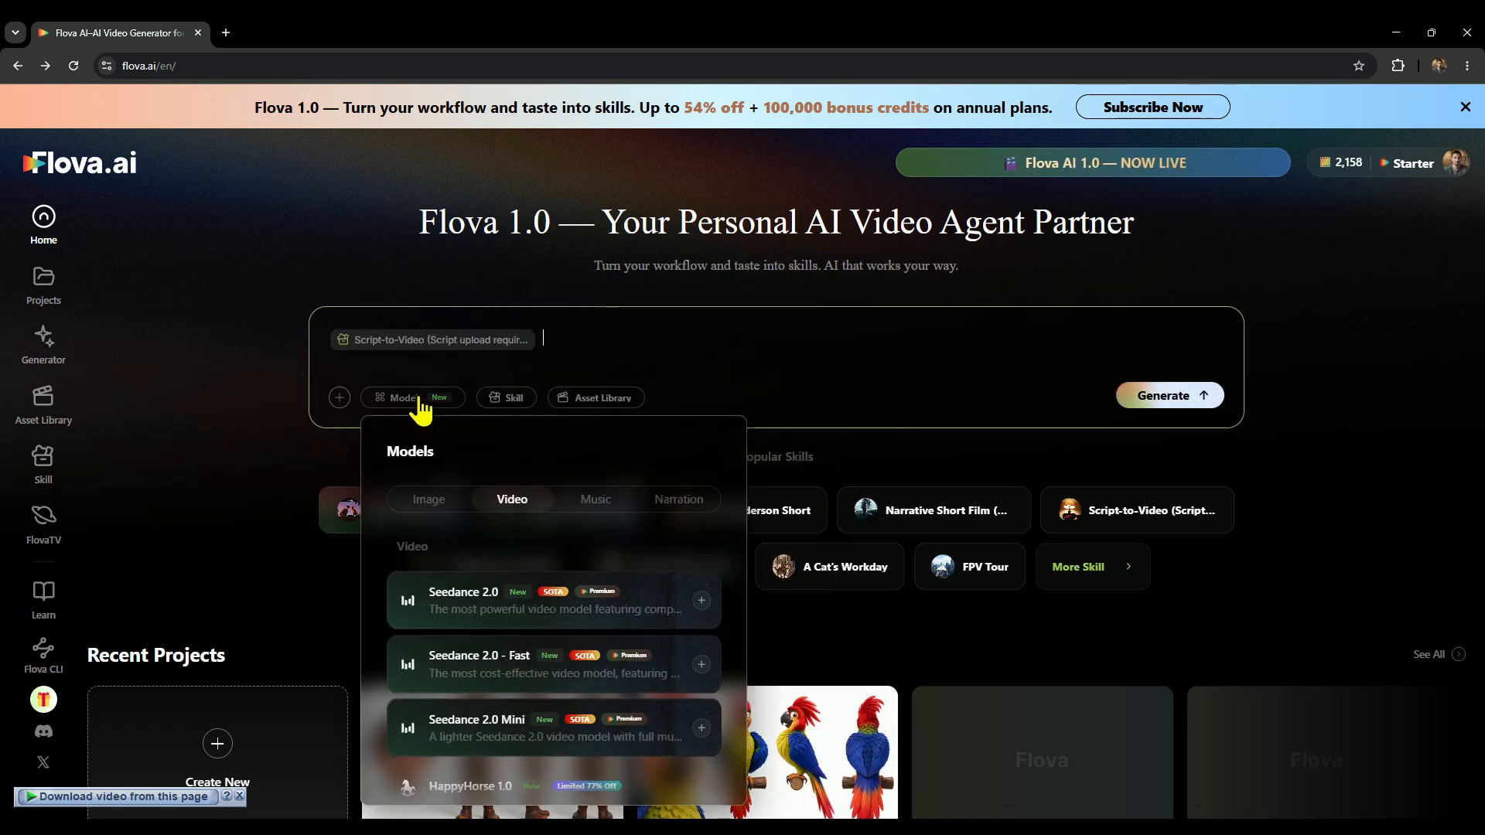
{"action": "left_click", "coordinate": [516, 607]}
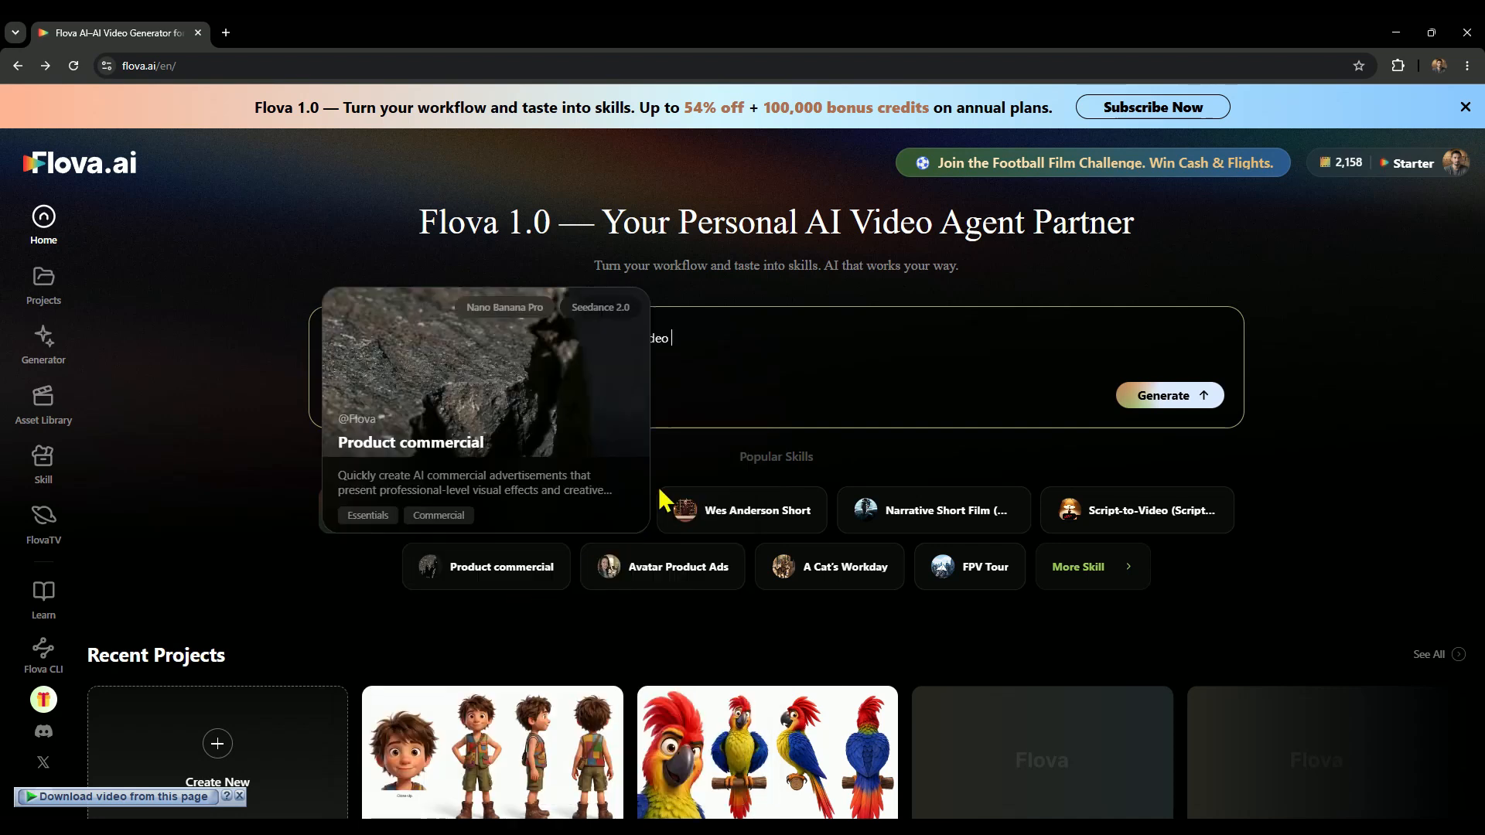
{"action": "left_click", "coordinate": [409, 400]}
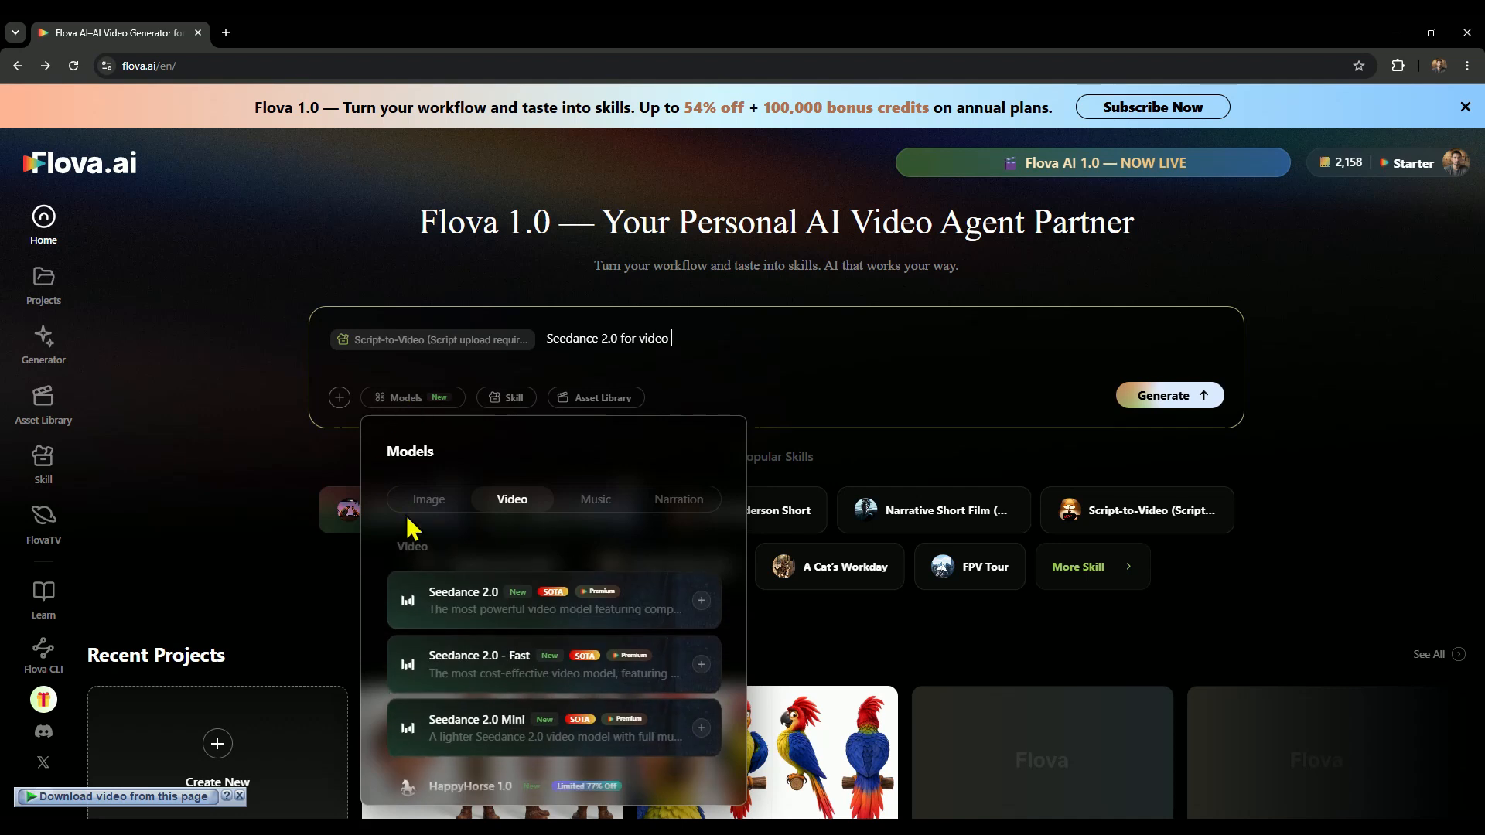
{"action": "left_click", "coordinate": [428, 499]}
{"action": "left_click", "coordinate": [464, 588]}
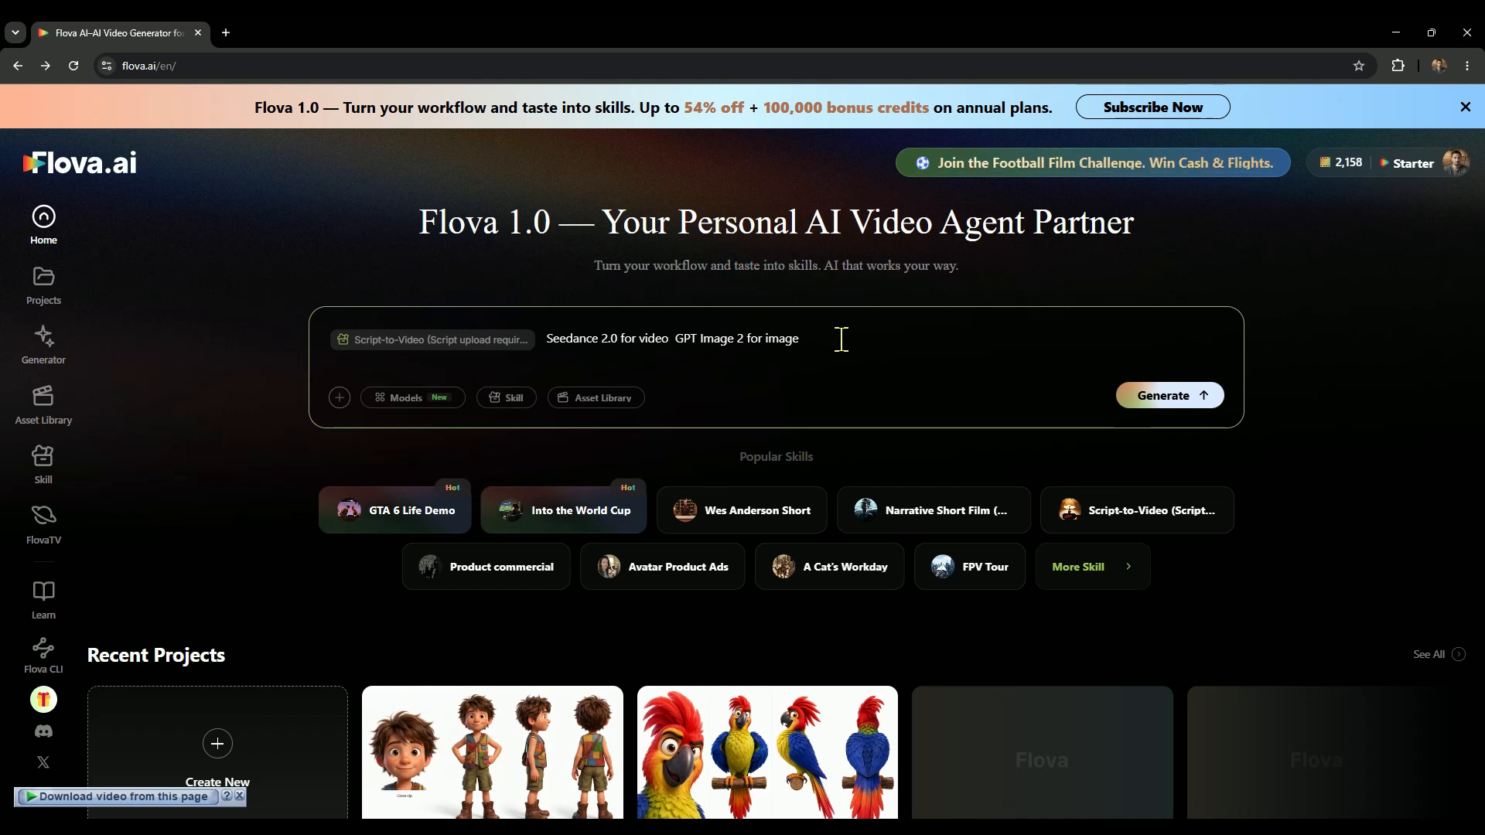
Paste the 3D Pixar animation style script about Finn, Pip and the glowing map, with four timed scenes, after the model choices.
{"action": "key", "text": "ctrl+v"}
{"action": "scroll", "coordinate": [553, 493], "scroll_direction": "up", "scroll_amount": 5}
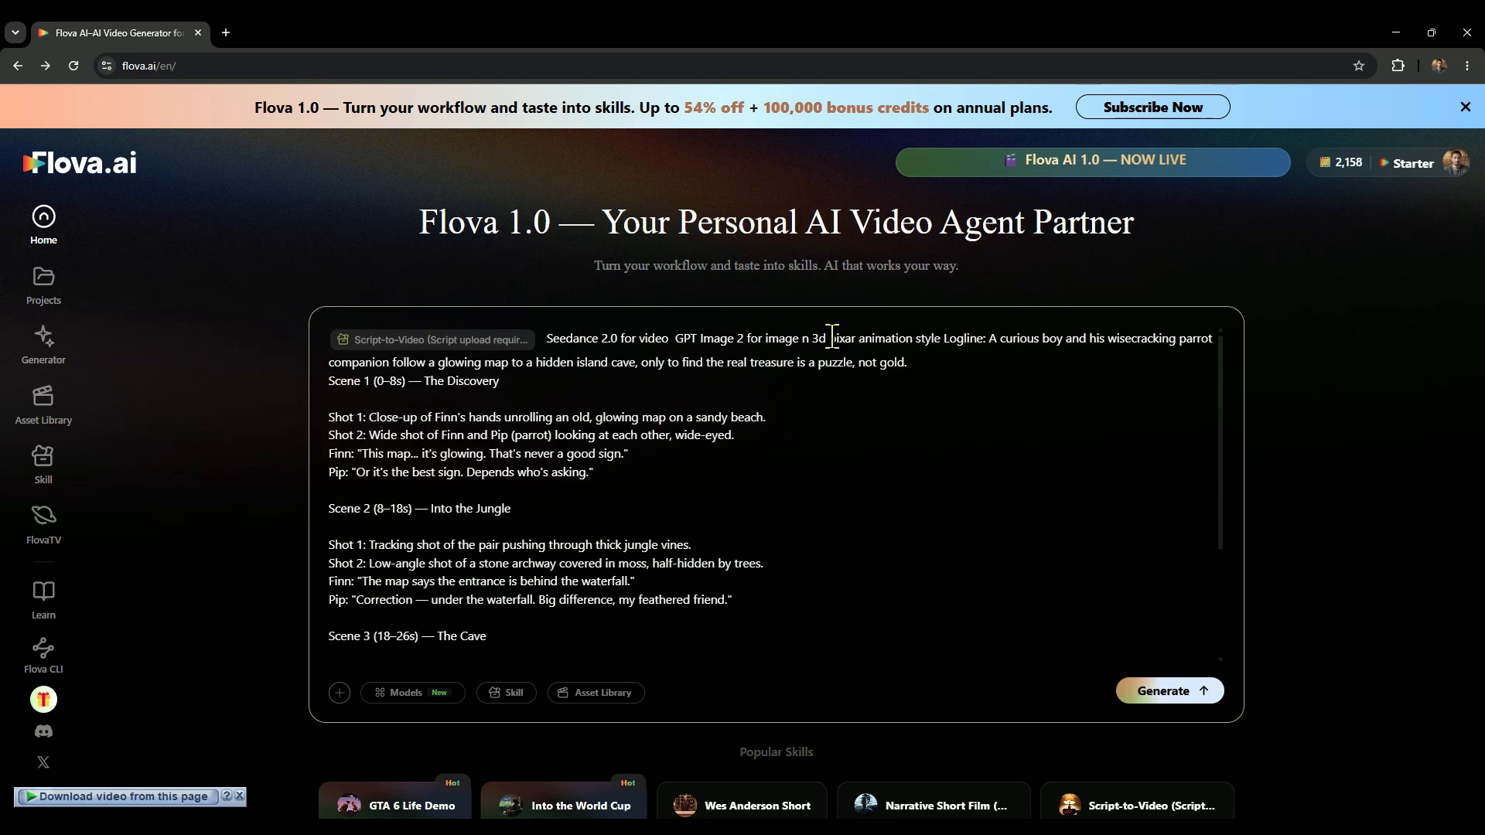
Read through the pasted script, examining its style, logline, scene timings, shot descriptions and the dialogue of Finn and Pip.
{"action": "left_click_drag", "start_coordinate": [811, 335], "coordinate": [932, 368]}
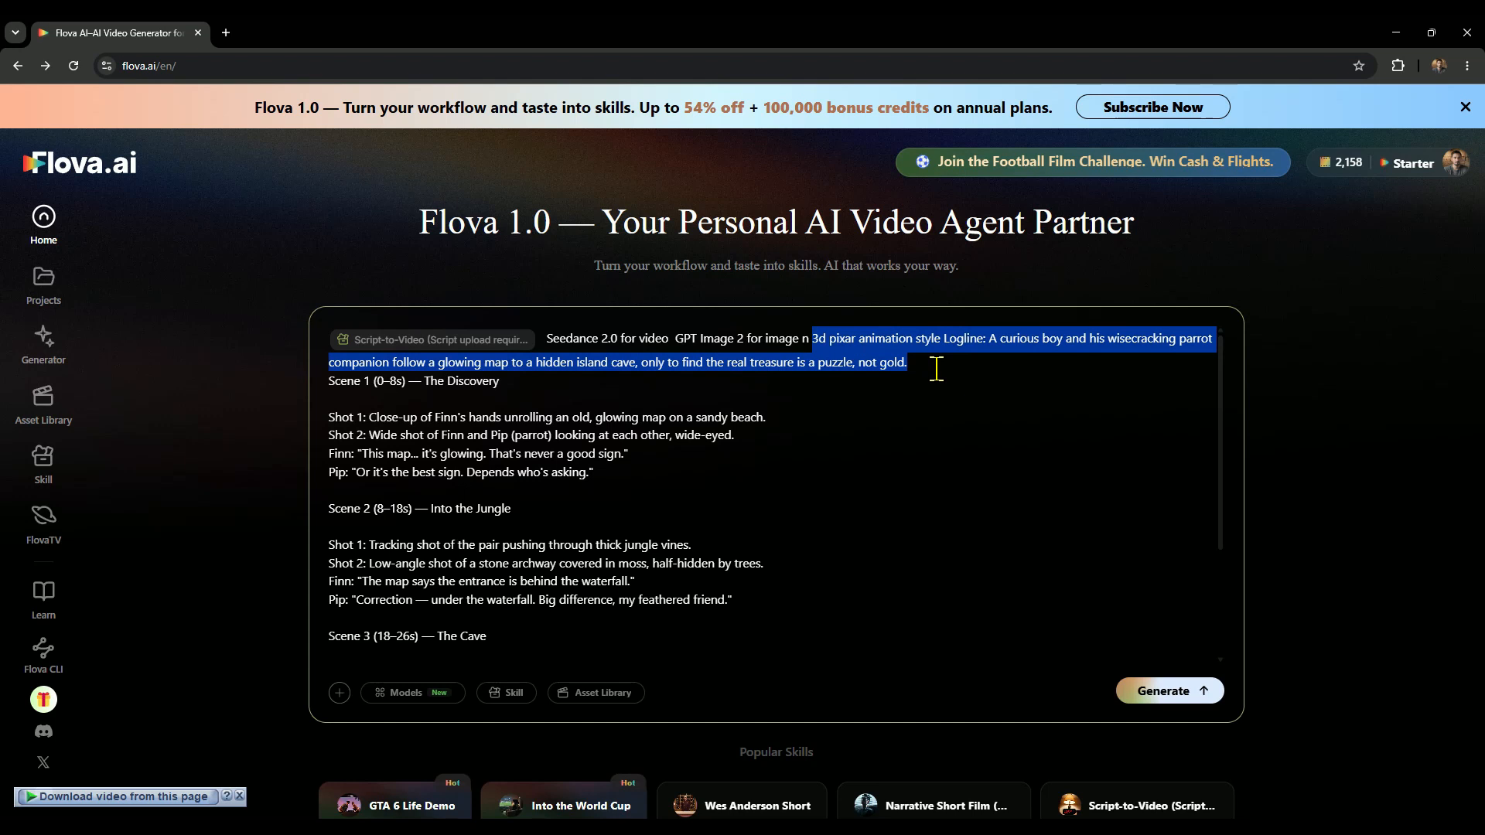
{"action": "left_click", "coordinate": [510, 391]}
{"action": "left_click_drag", "start_coordinate": [513, 383], "coordinate": [320, 369]}
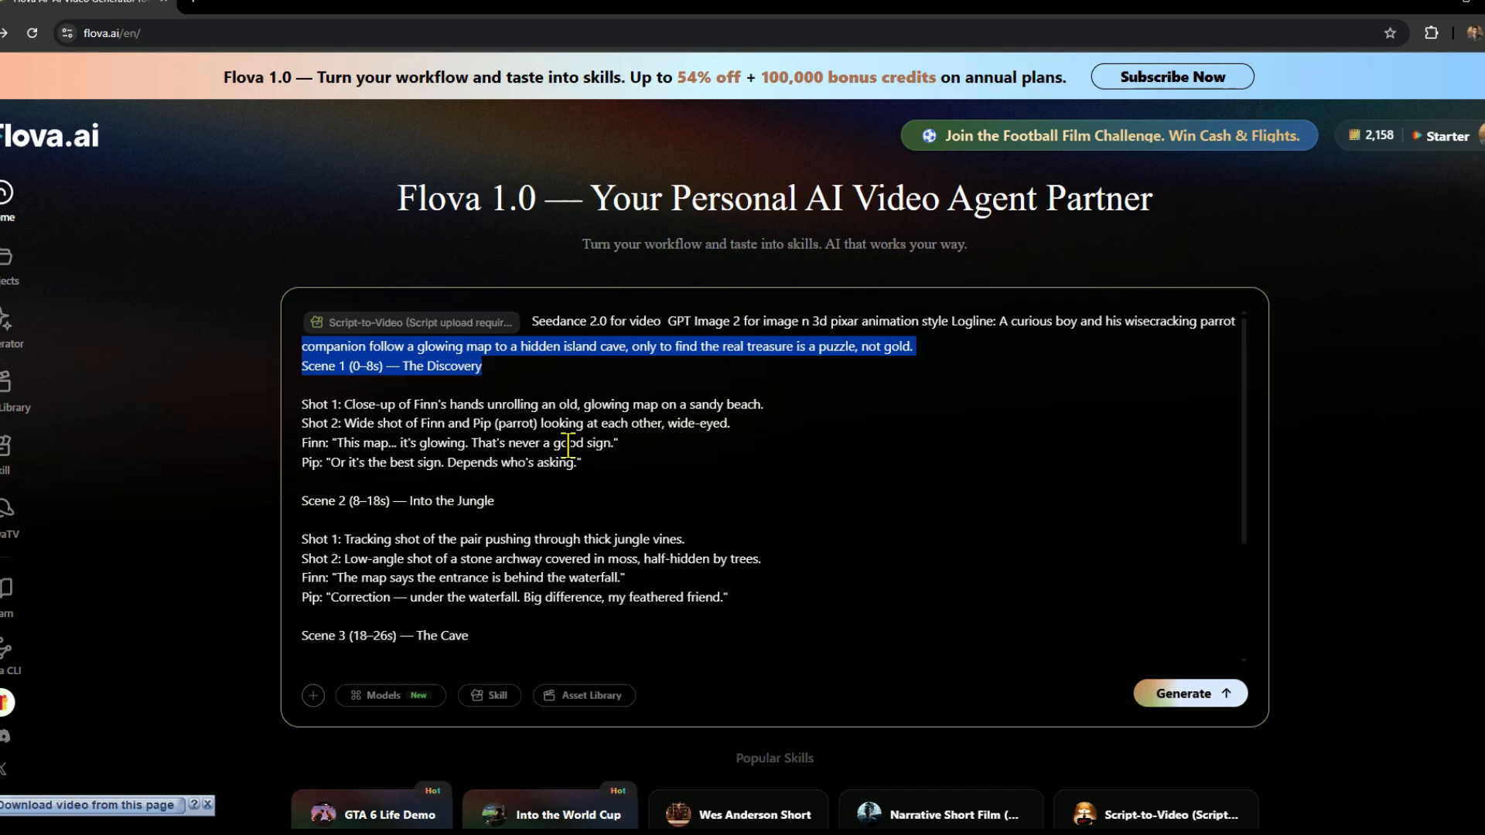
{"action": "left_click", "coordinate": [533, 450]}
{"action": "left_click_drag", "start_coordinate": [330, 416], "coordinate": [357, 416]}
{"action": "left_click_drag", "start_coordinate": [143, 310], "coordinate": [304, 313]}
{"action": "left_click", "coordinate": [106, 334]}
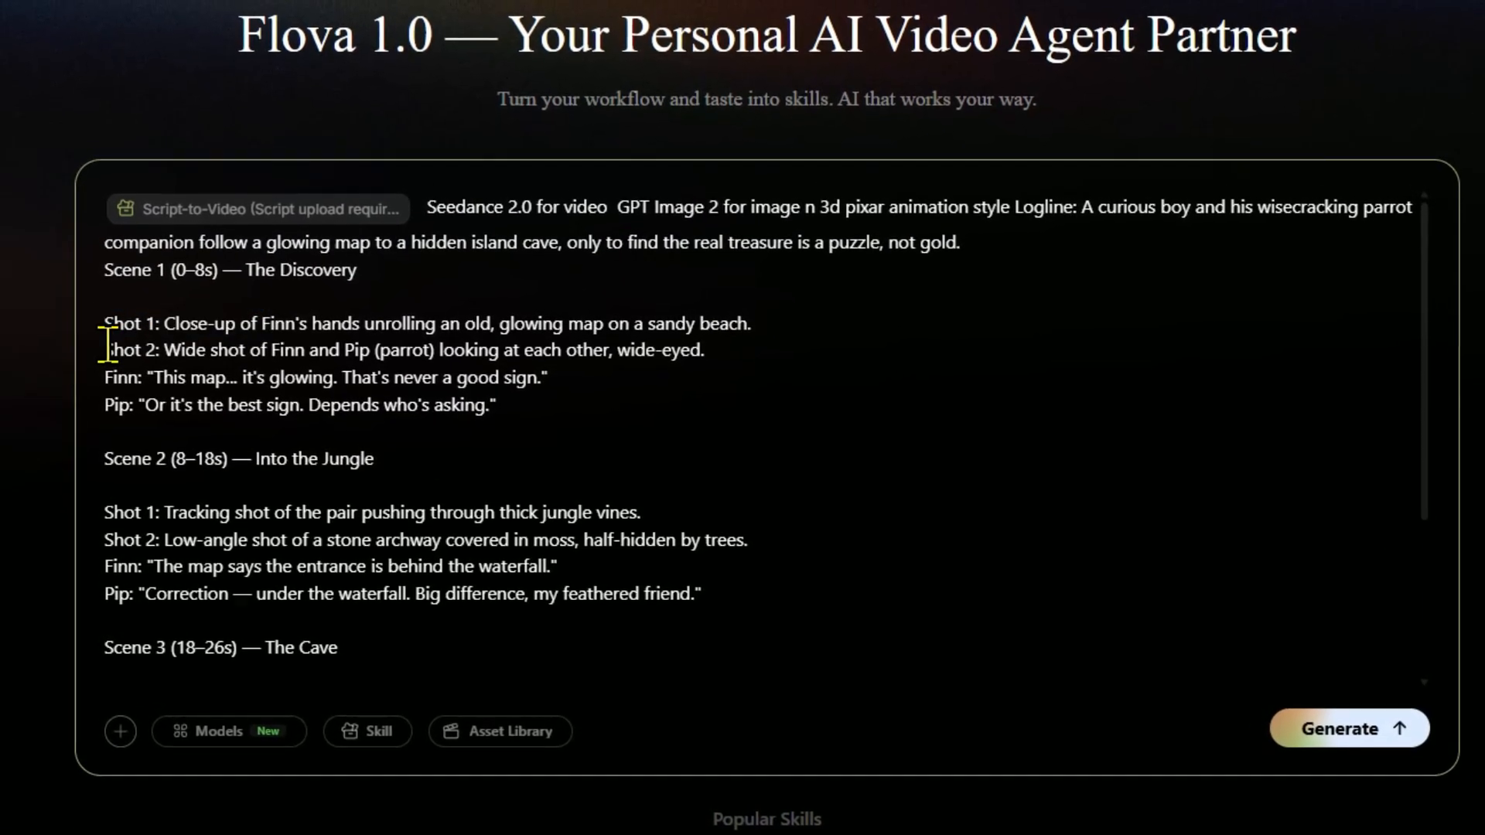
{"action": "left_click_drag", "start_coordinate": [107, 350], "coordinate": [244, 352]}
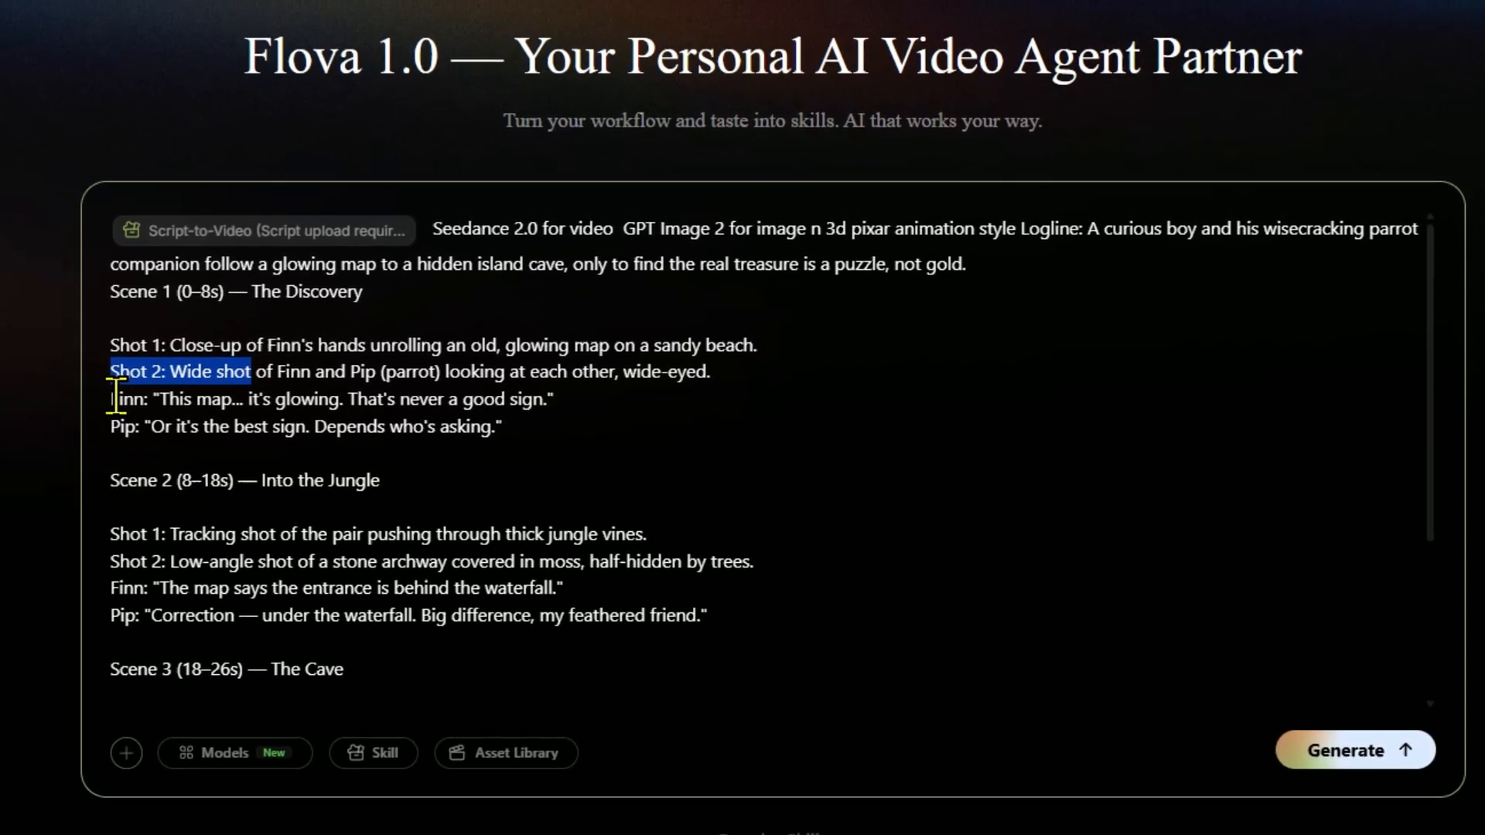
{"action": "left_click_drag", "start_coordinate": [116, 398], "coordinate": [529, 419]}
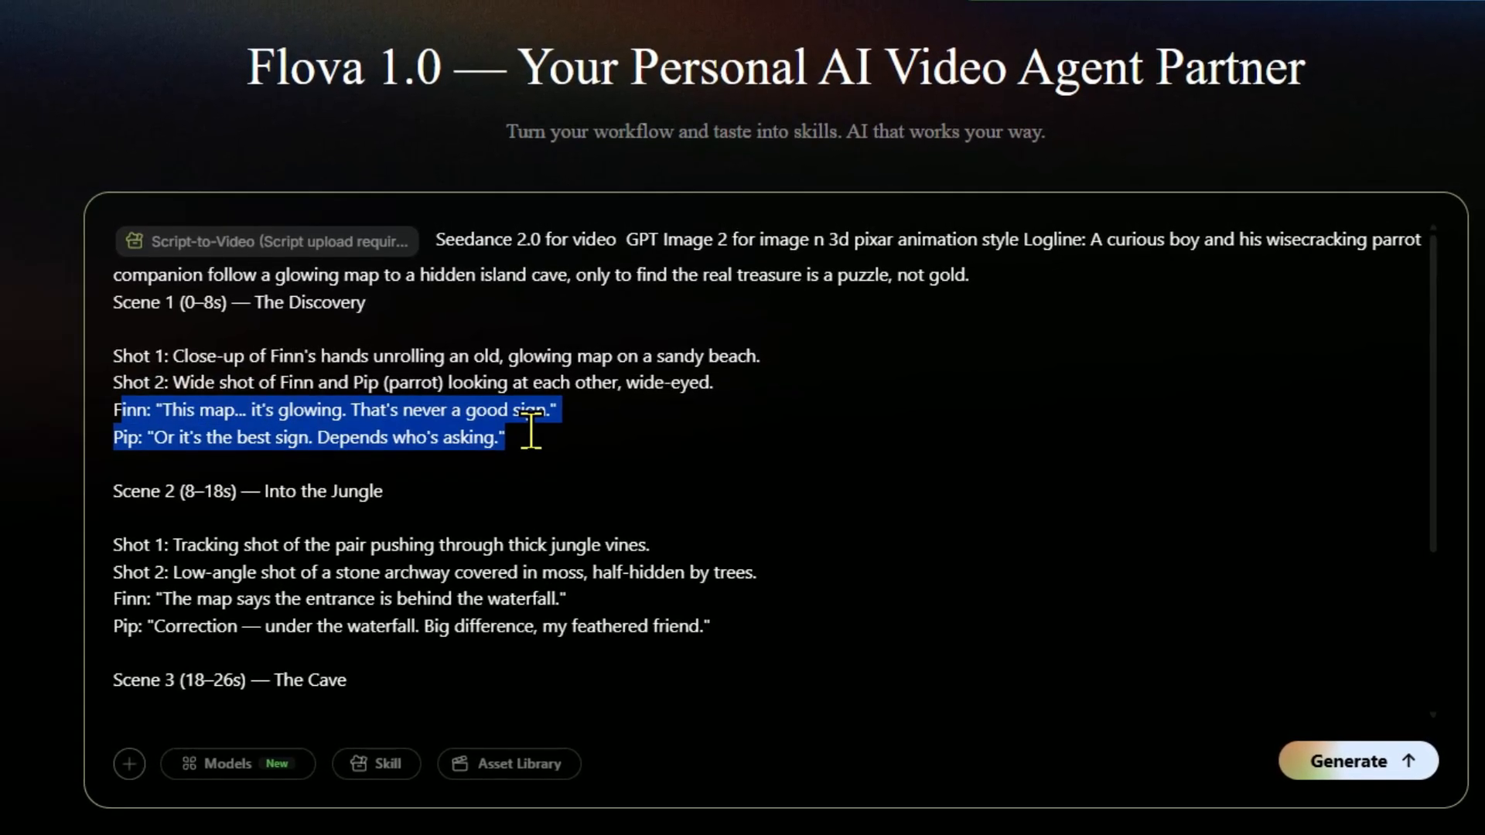
{"action": "left_click", "coordinate": [367, 447]}
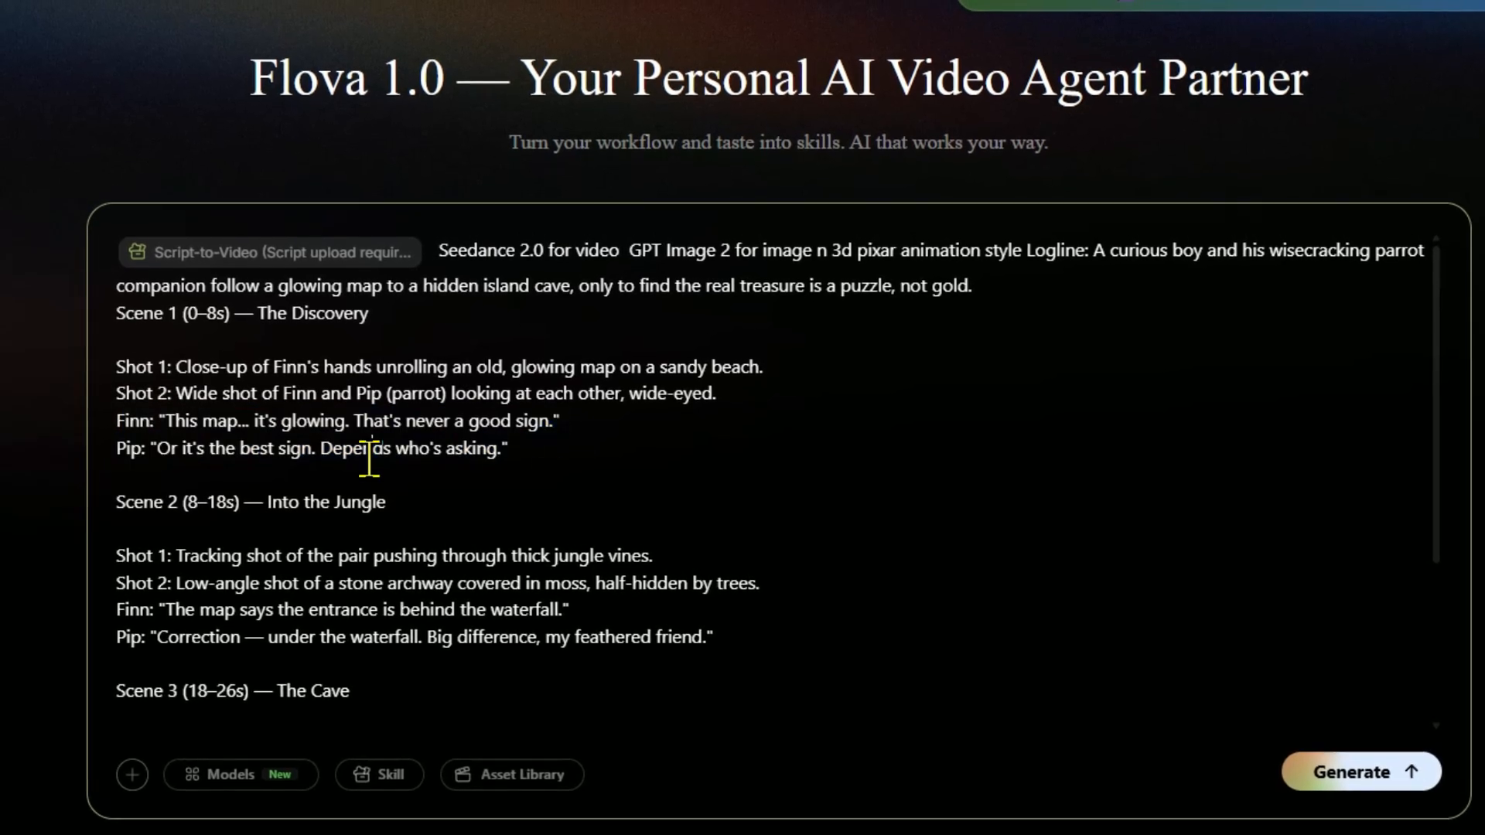
{"action": "left_click_drag", "start_coordinate": [531, 447], "coordinate": [121, 424]}
{"action": "scroll", "coordinate": [457, 511], "scroll_direction": "down", "scroll_amount": 1}
{"action": "scroll", "coordinate": [456, 511], "scroll_direction": "down", "scroll_amount": 2}
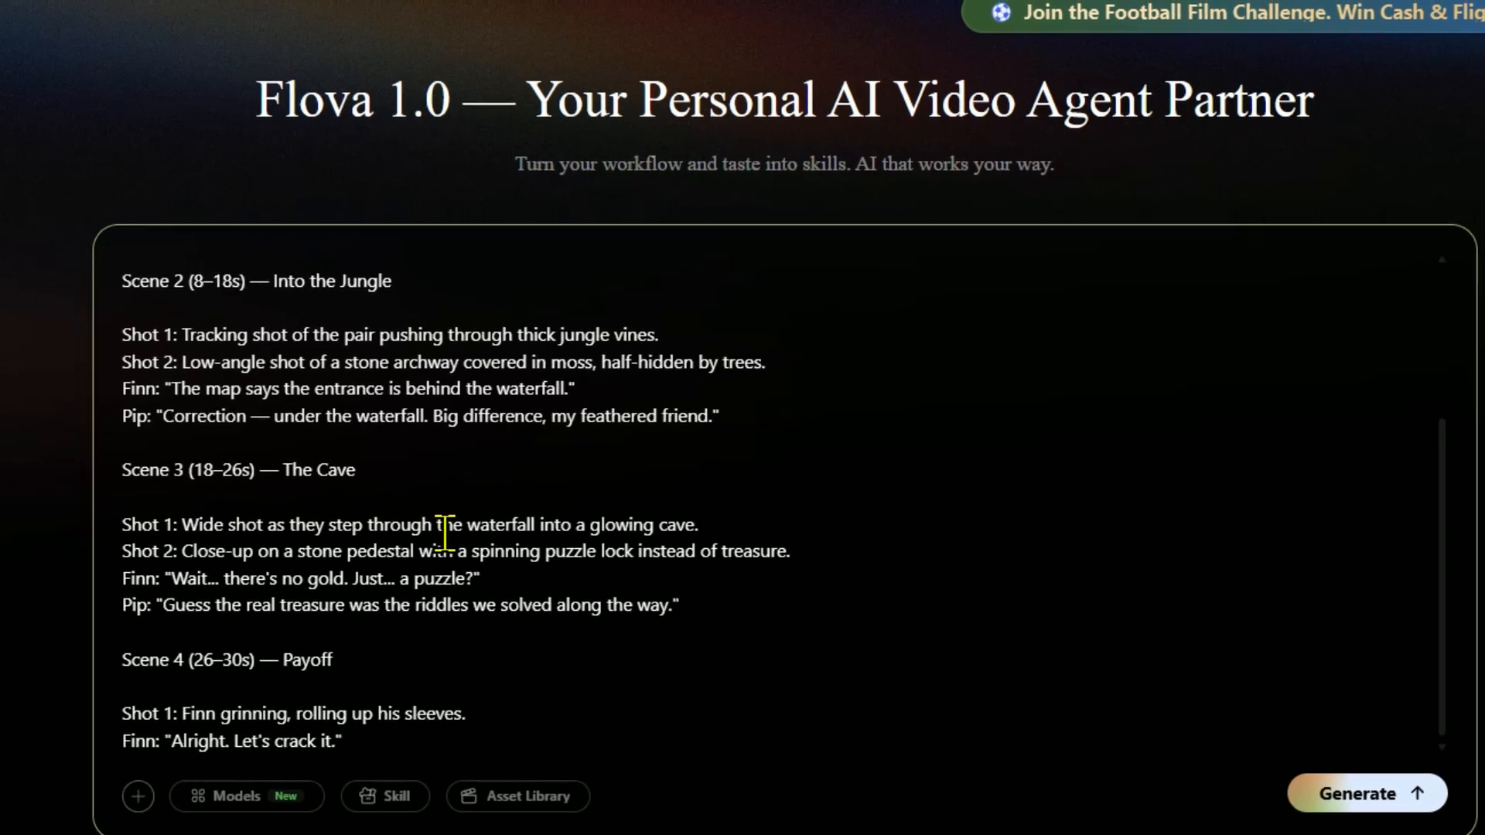
Check the script's scenes once more and submit the prompt for generation.
{"action": "scroll", "coordinate": [444, 530], "scroll_direction": "up", "scroll_amount": 3}
{"action": "scroll", "coordinate": [447, 545], "scroll_direction": "down", "scroll_amount": 3}
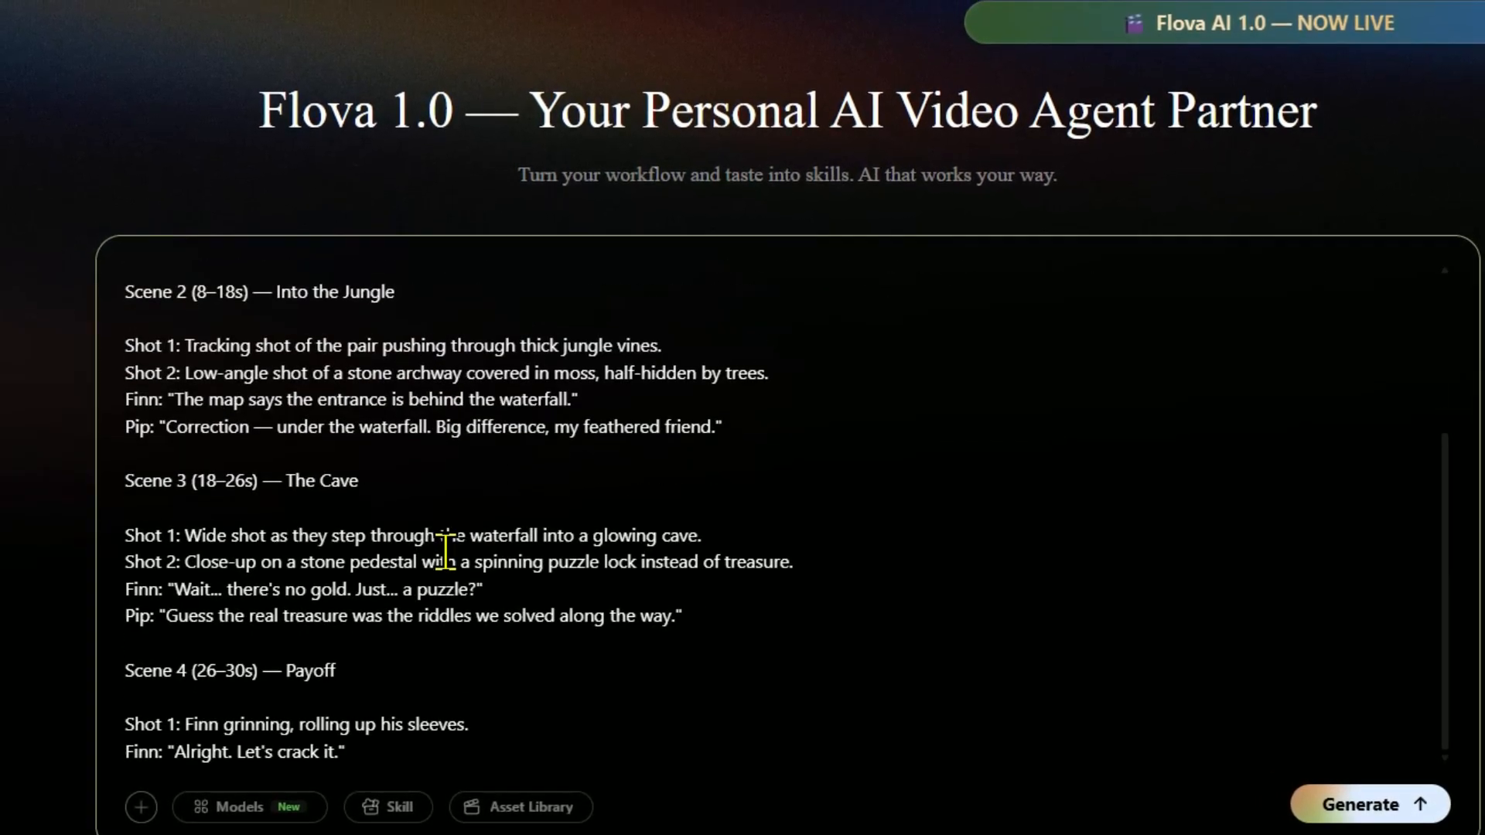
{"action": "scroll", "coordinate": [447, 553], "scroll_direction": "up", "scroll_amount": 4}
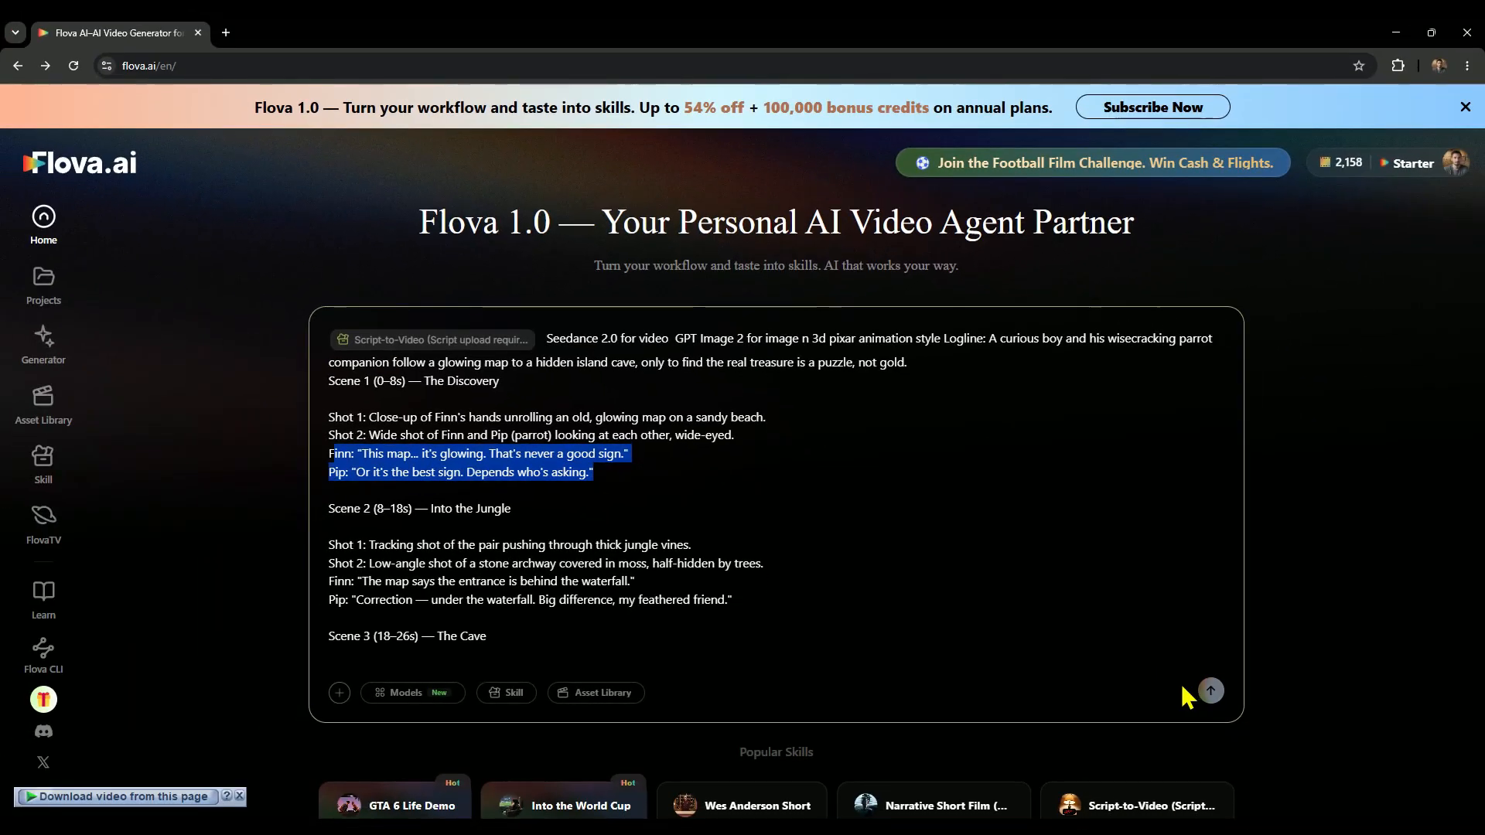
{"action": "left_click", "coordinate": [1210, 690]}
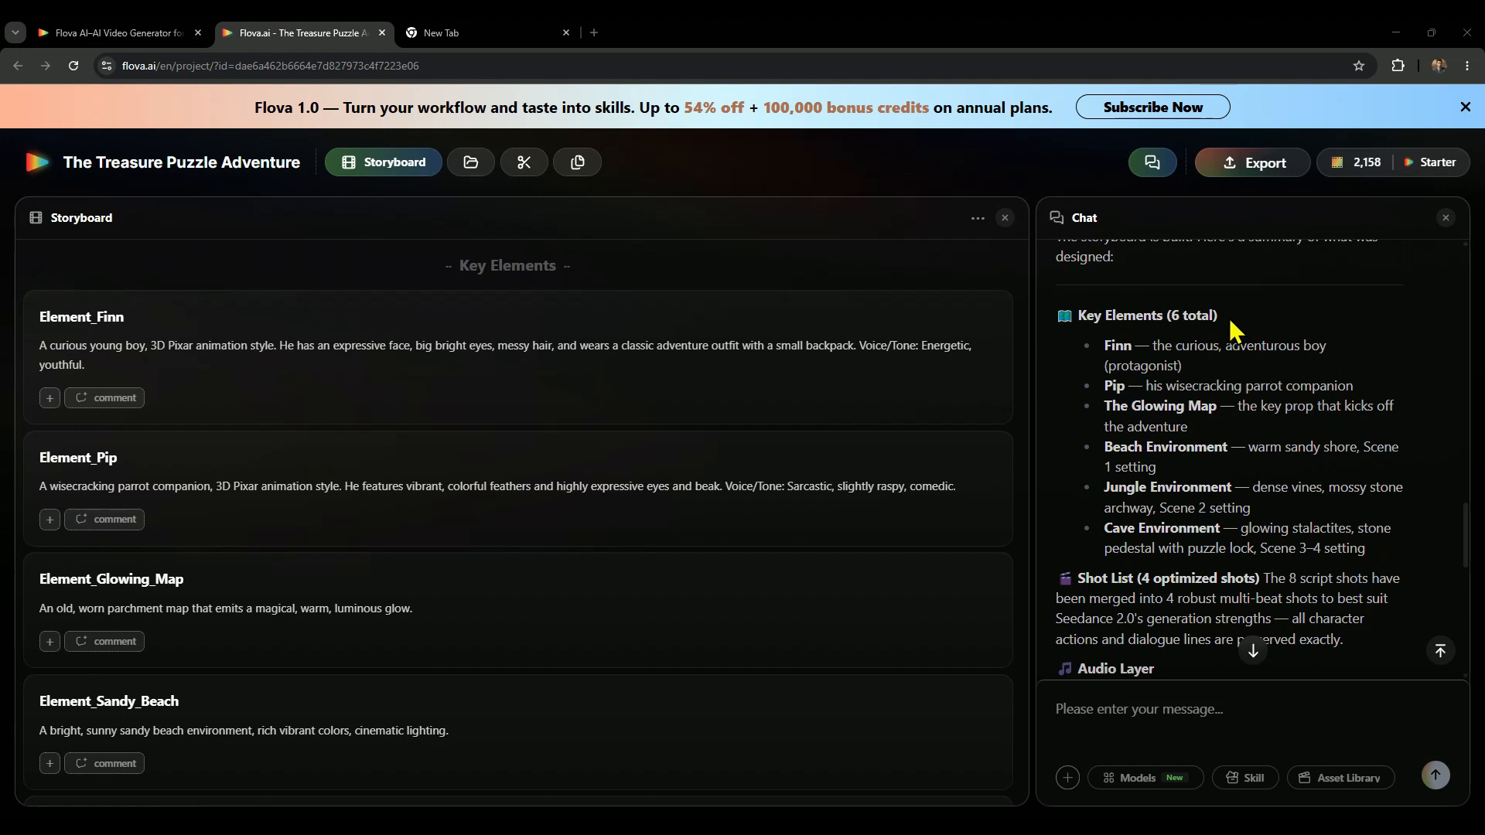
Compare the chat summary's key elements, from Finn and Pip to the Cave Environment, with the storyboard's element cards.
{"action": "left_click_drag", "start_coordinate": [1231, 322], "coordinate": [1079, 314]}
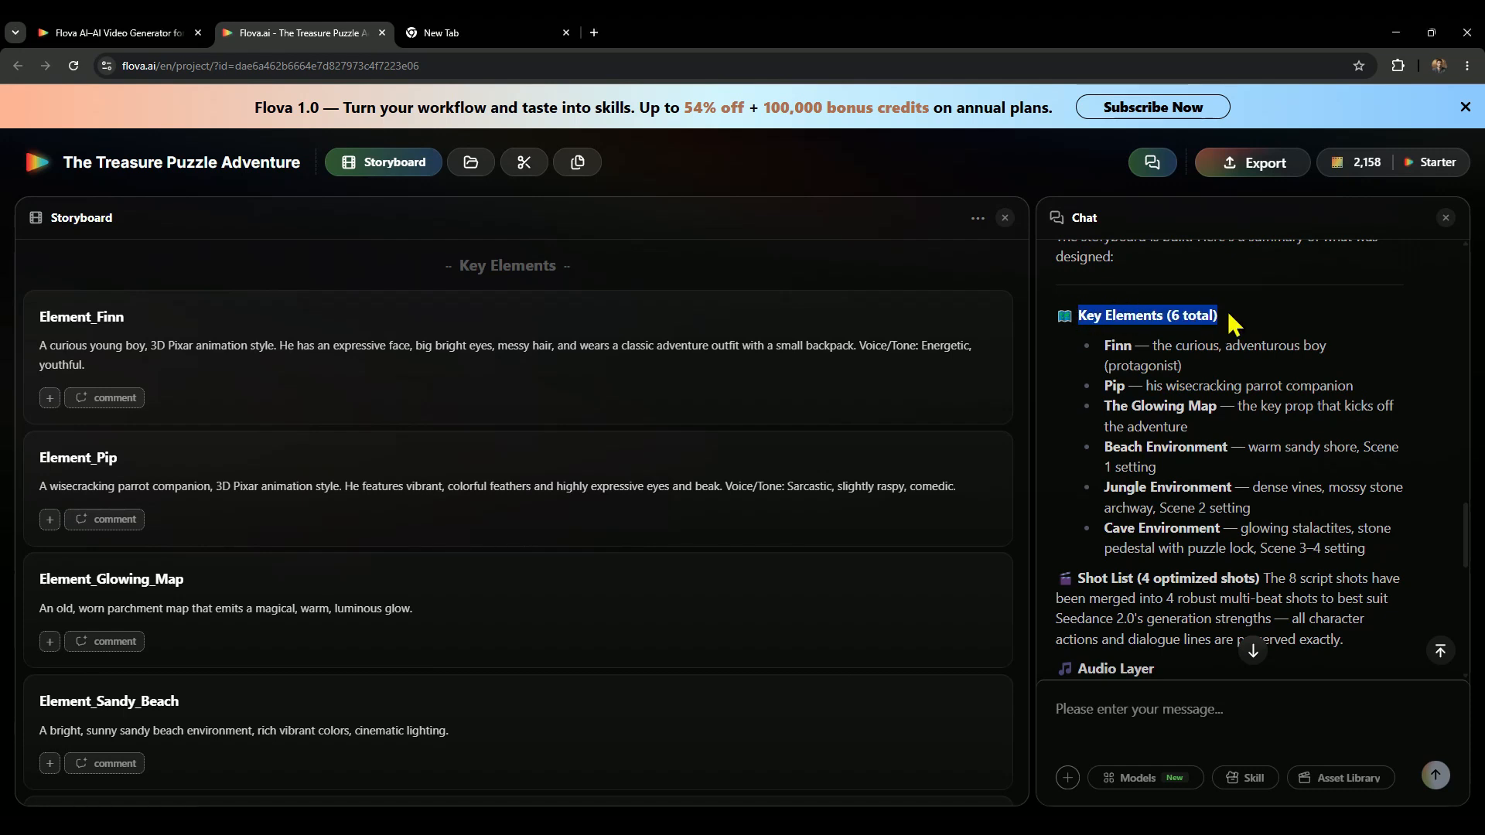
{"action": "left_click", "coordinate": [1181, 350]}
{"action": "left_click_drag", "start_coordinate": [1140, 343], "coordinate": [1104, 354]}
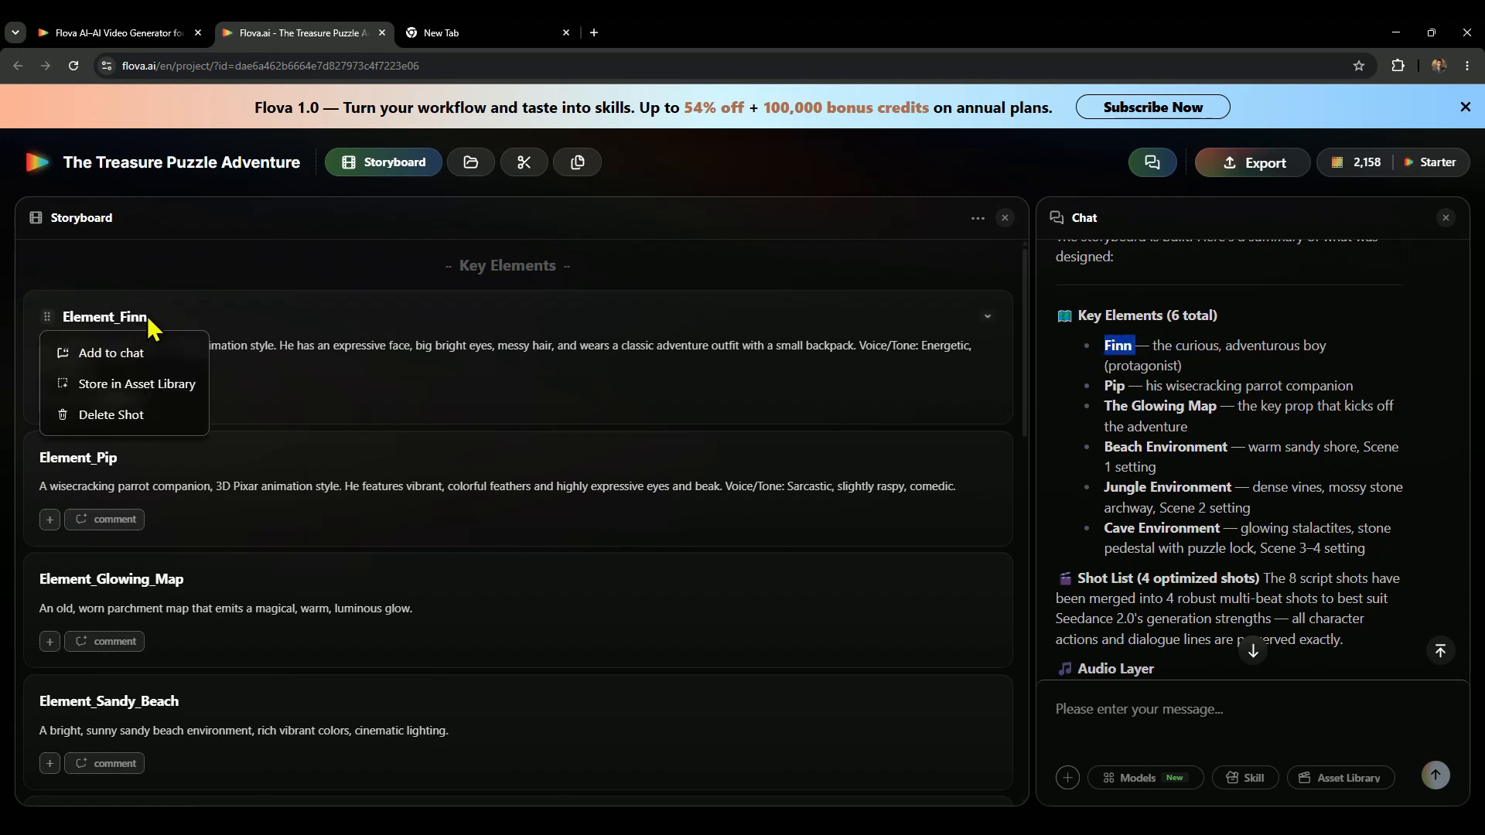
{"action": "mouse_move", "coordinate": [51, 315]}
{"action": "left_click_drag", "start_coordinate": [1128, 385], "coordinate": [1104, 386]}
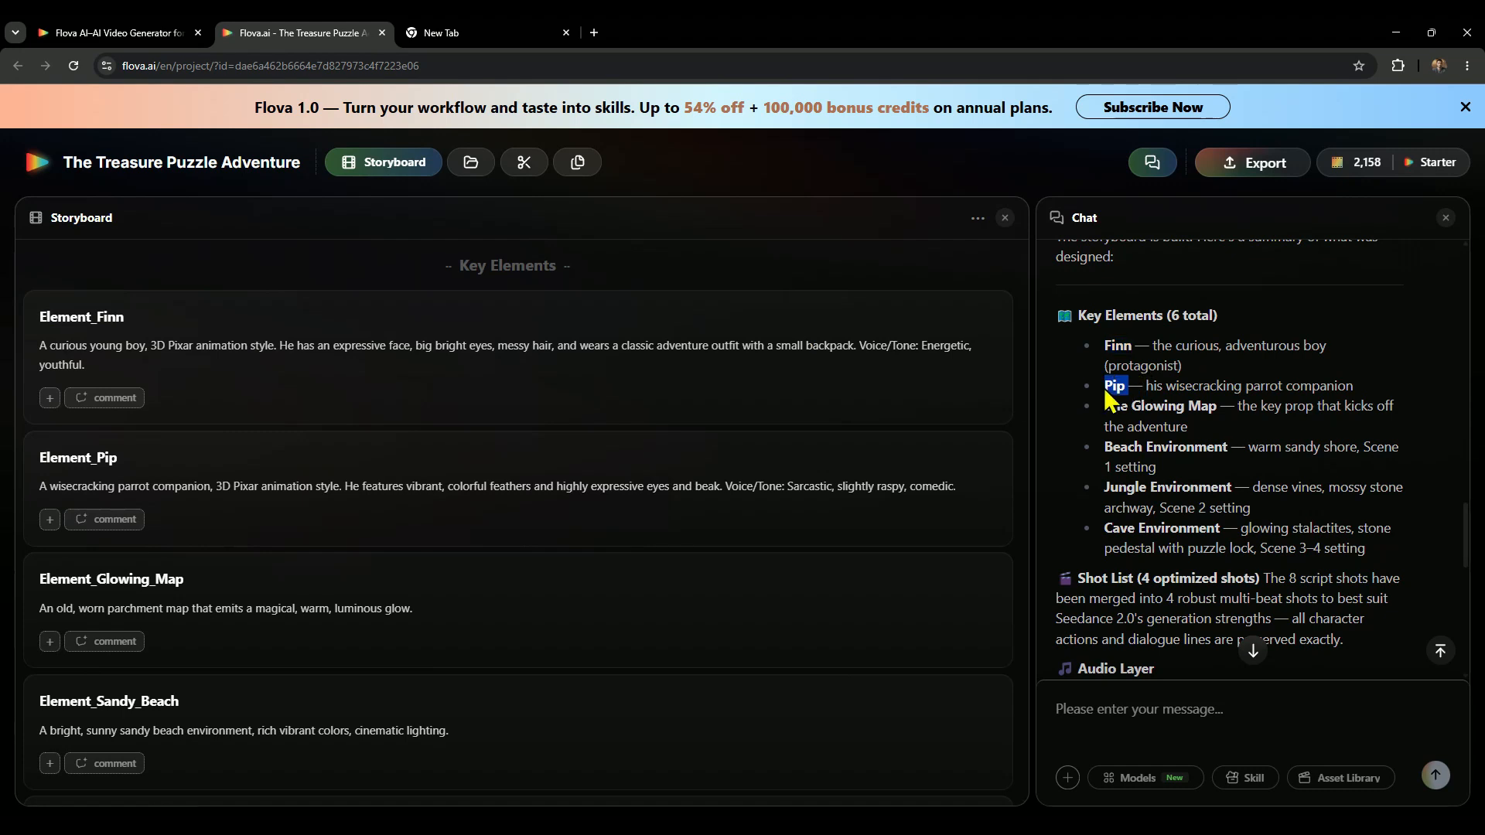
{"action": "left_click_drag", "start_coordinate": [1233, 409], "coordinate": [1108, 410]}
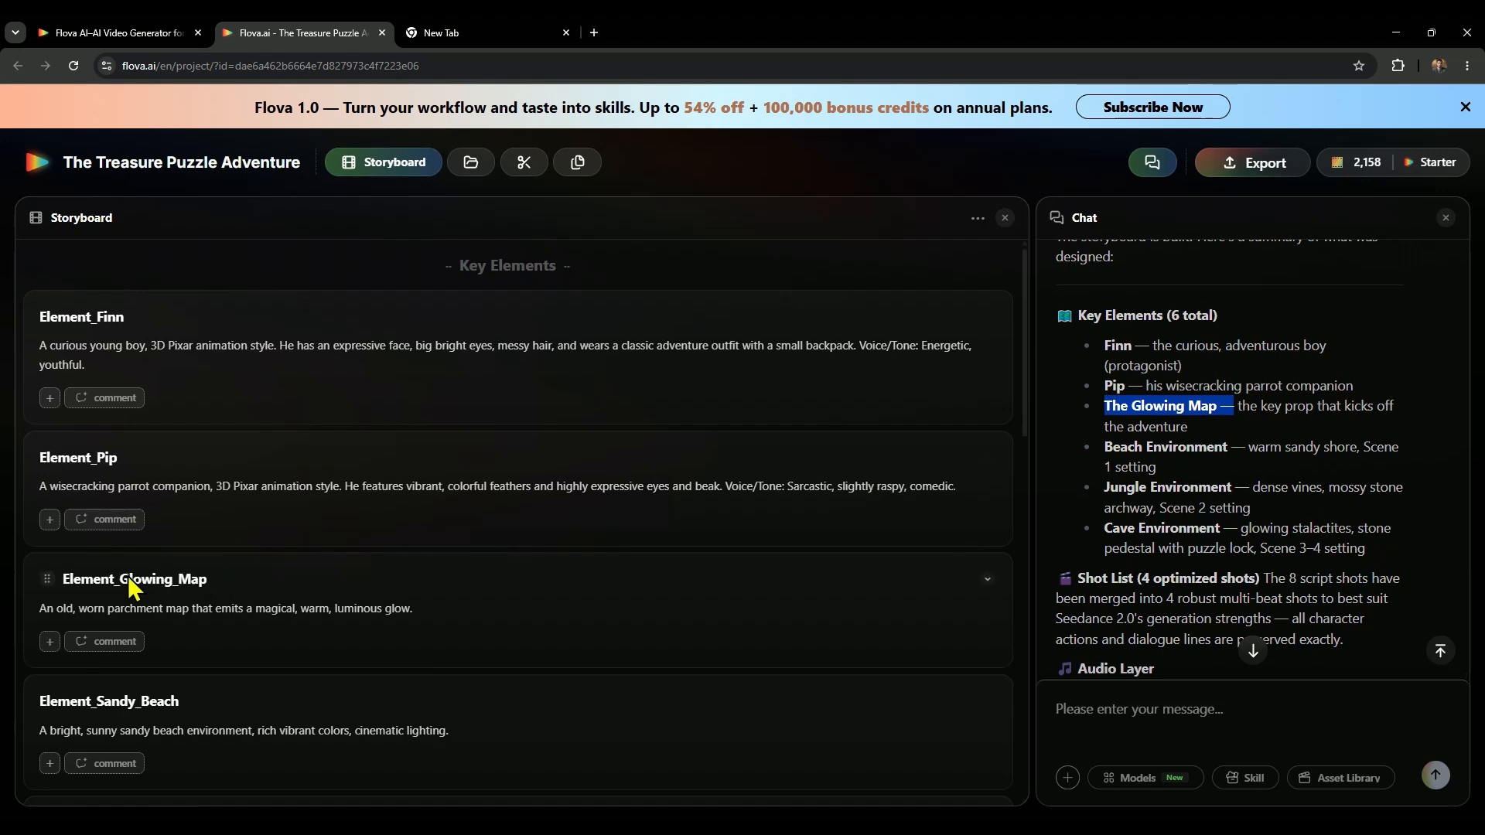
{"action": "left_click_drag", "start_coordinate": [1233, 447], "coordinate": [1104, 457]}
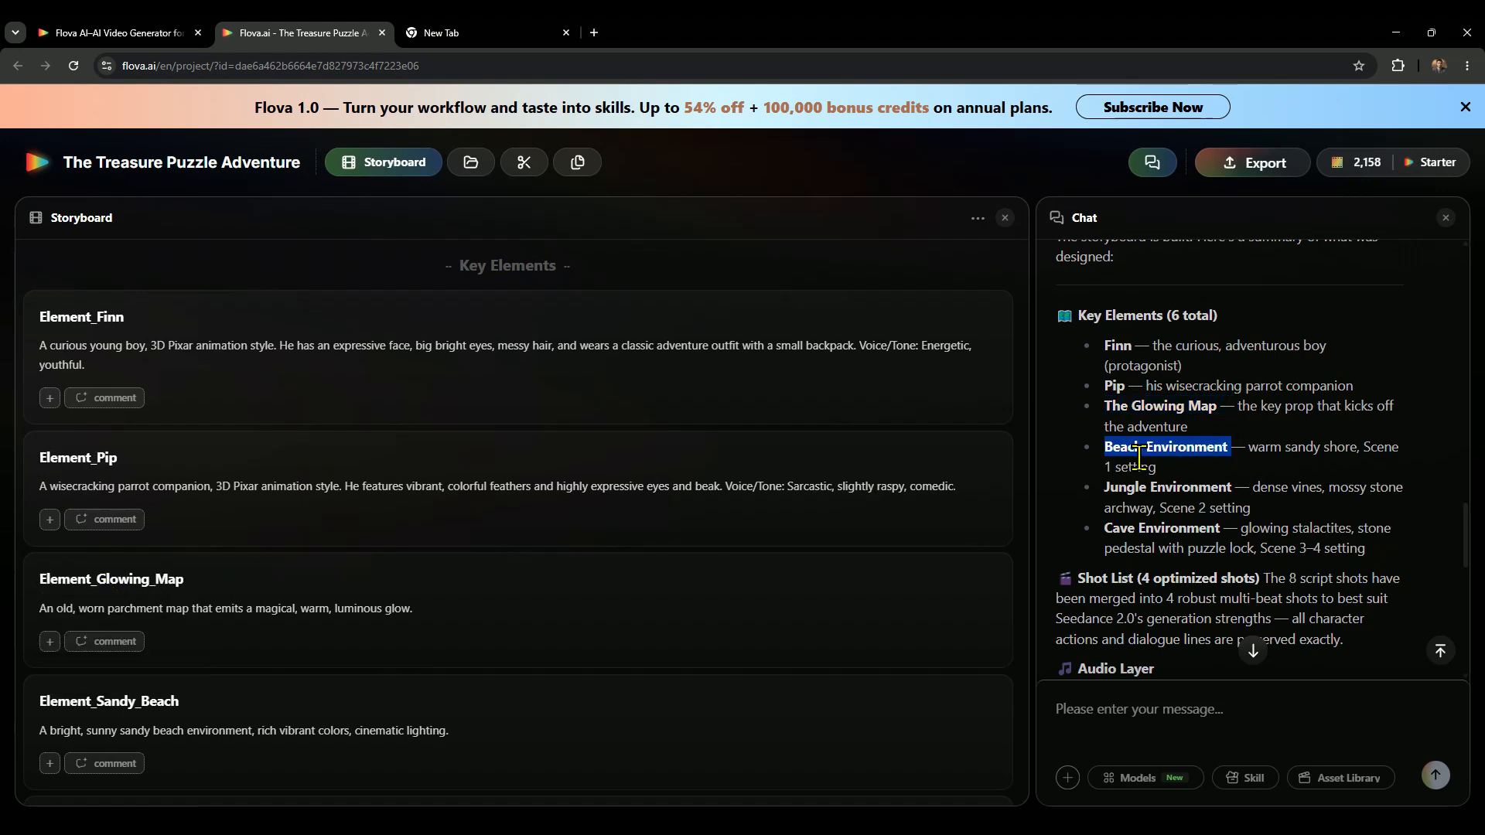
{"action": "left_click_drag", "start_coordinate": [1231, 487], "coordinate": [1106, 487]}
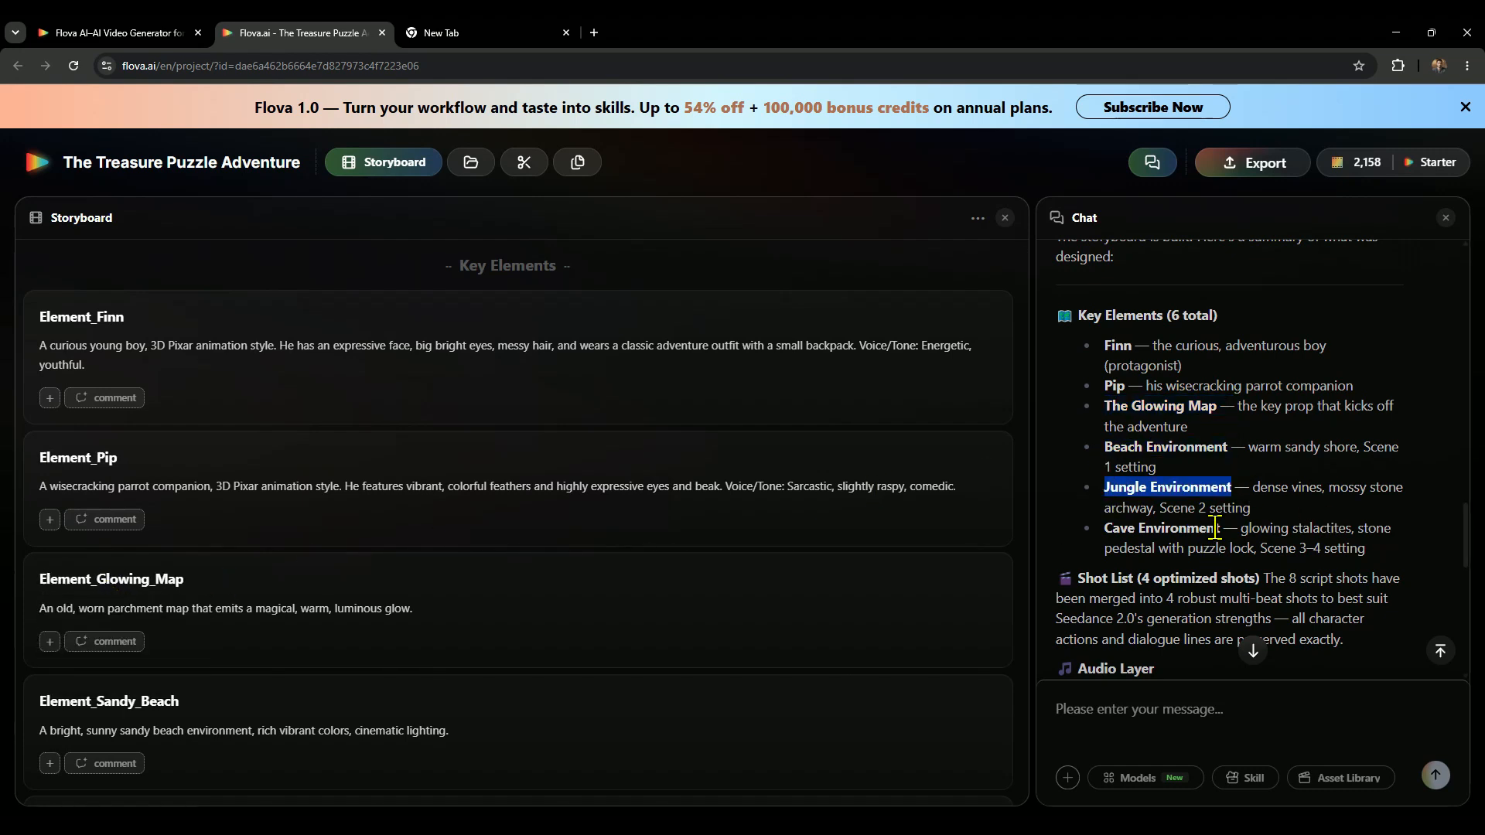
{"action": "left_click_drag", "start_coordinate": [1221, 528], "coordinate": [1108, 522]}
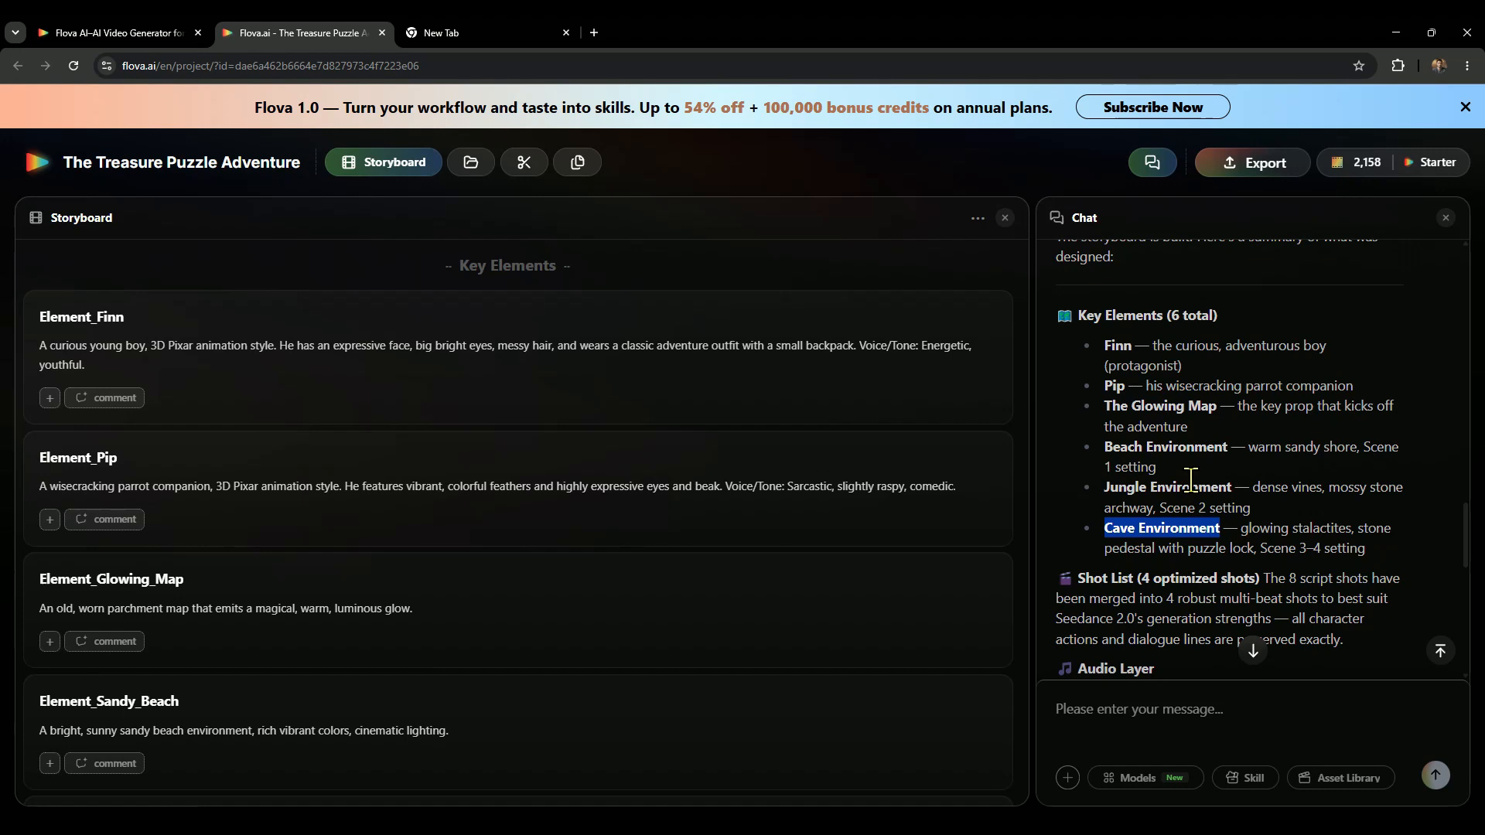
Choose "Write element image prompts" as the next action for the storyboard and send the choice.
{"action": "scroll", "coordinate": [1191, 480], "scroll_direction": "down", "scroll_amount": 6}
{"action": "scroll", "coordinate": [1176, 514], "scroll_direction": "down", "scroll_amount": 2}
{"action": "scroll", "coordinate": [1129, 507], "scroll_direction": "up", "scroll_amount": 1}
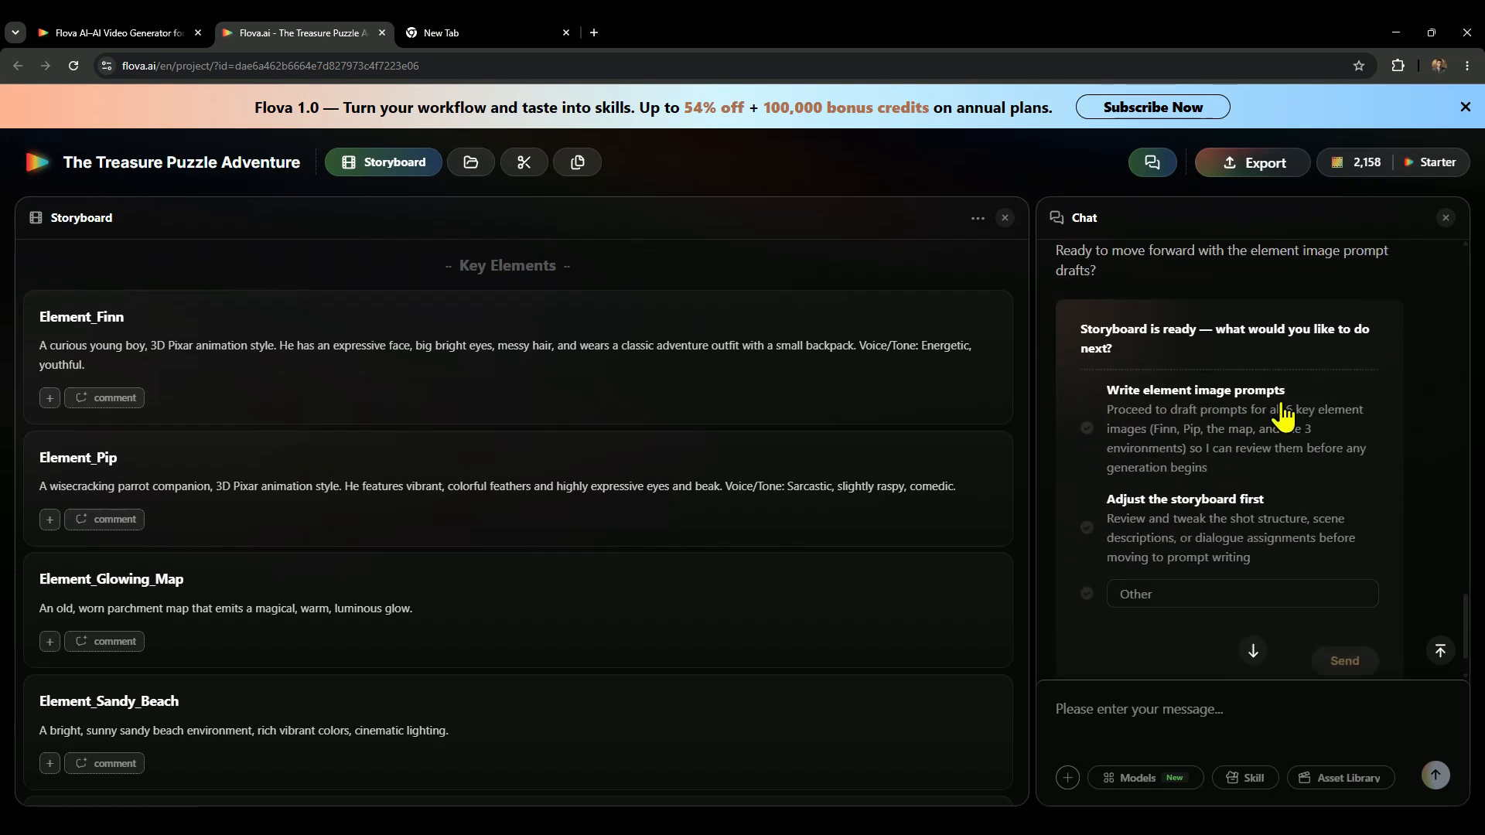
{"action": "left_click", "coordinate": [1087, 430]}
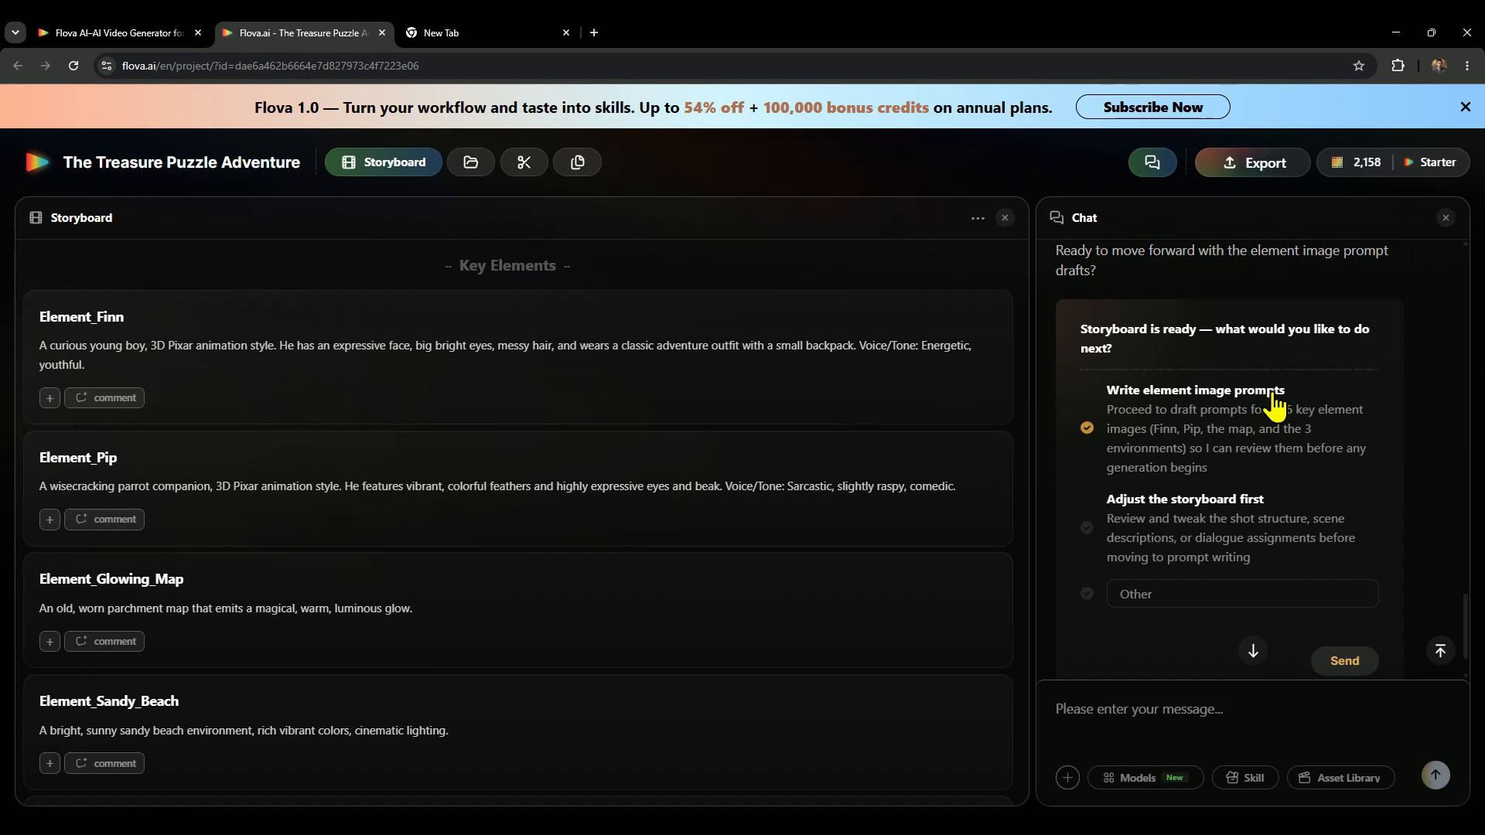
{"action": "left_click", "coordinate": [1346, 662]}
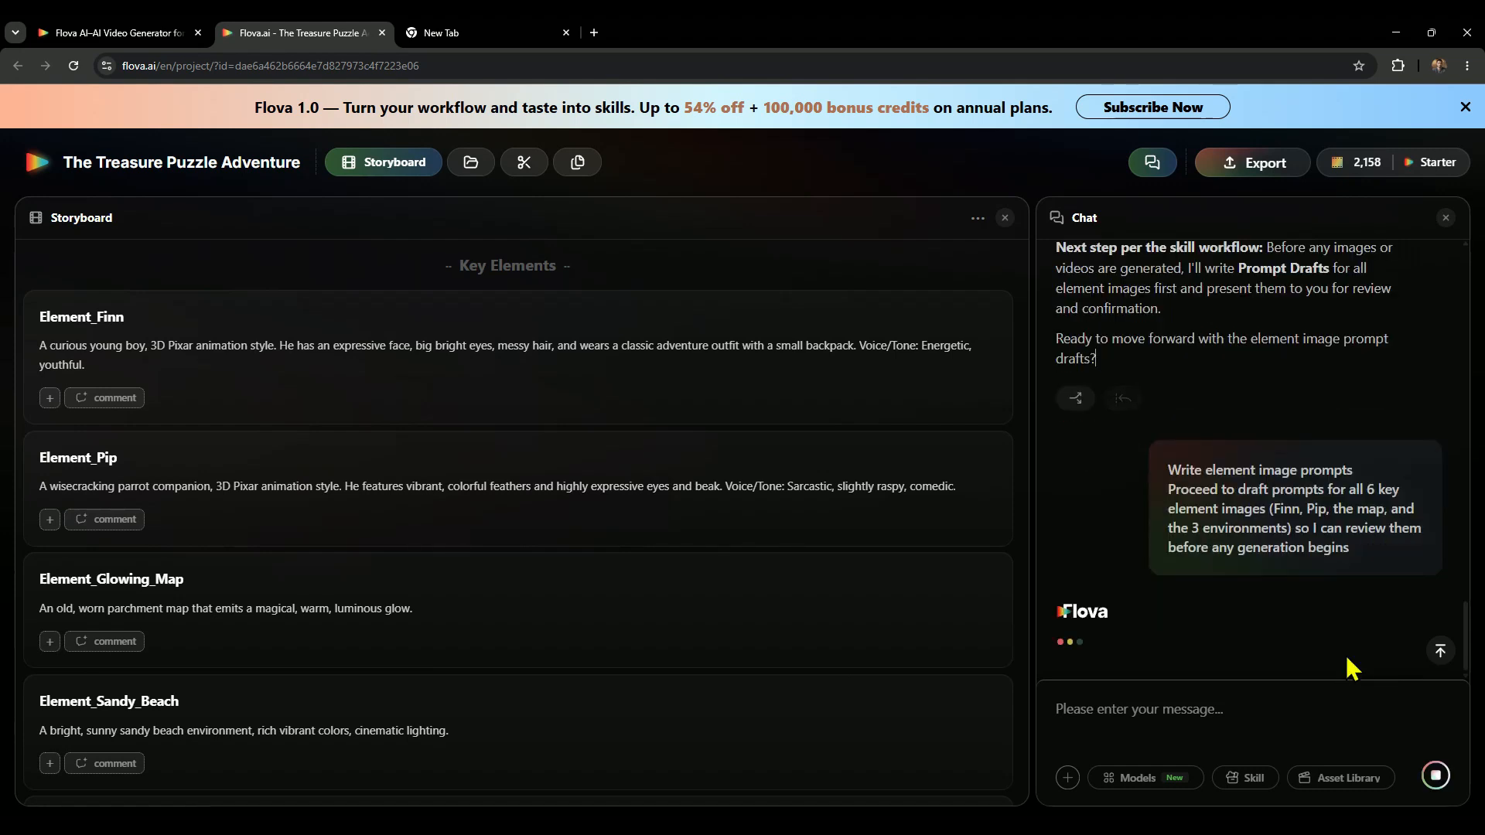
Review the element image prompt drafts in the chat, comparing the Element_Finn draft with its storyboard description.
{"action": "left_click_drag", "start_coordinate": [1091, 318], "coordinate": [1357, 345]}
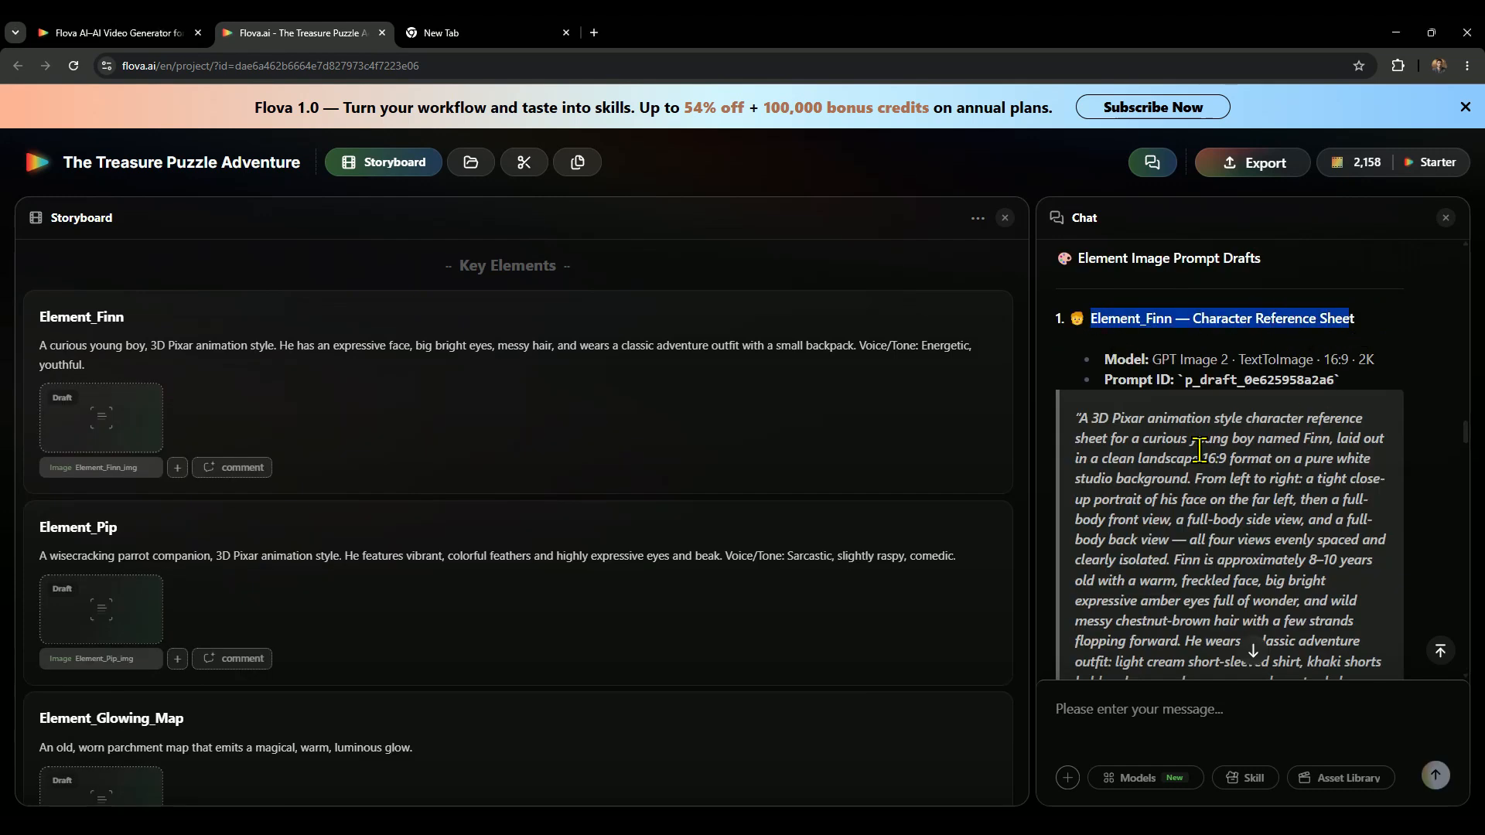
{"action": "left_click_drag", "start_coordinate": [1096, 438], "coordinate": [1246, 504]}
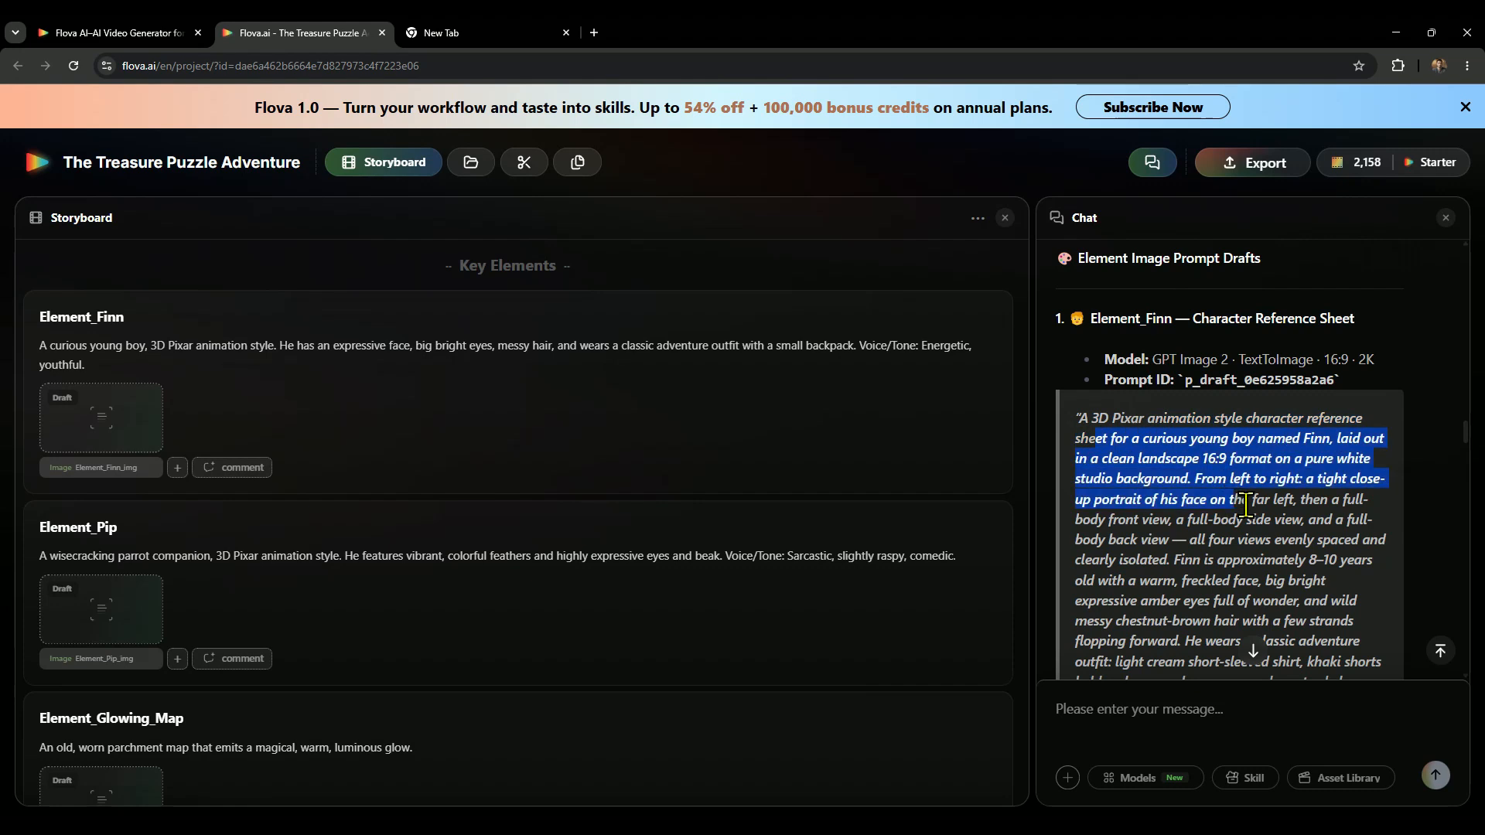
{"action": "left_click_drag", "start_coordinate": [1352, 380], "coordinate": [1107, 376]}
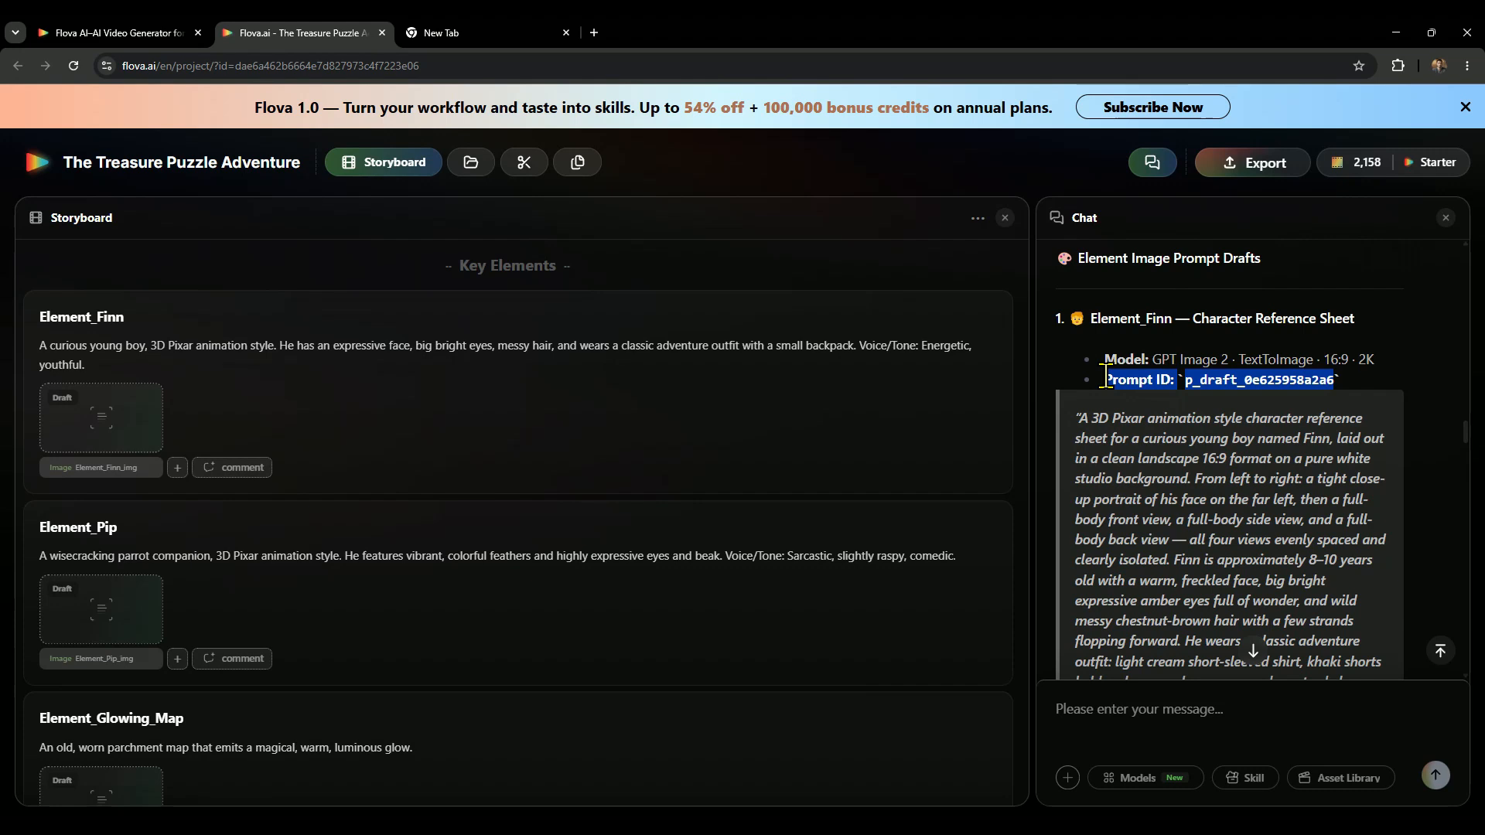
{"action": "left_click_drag", "start_coordinate": [1106, 379], "coordinate": [1105, 379]}
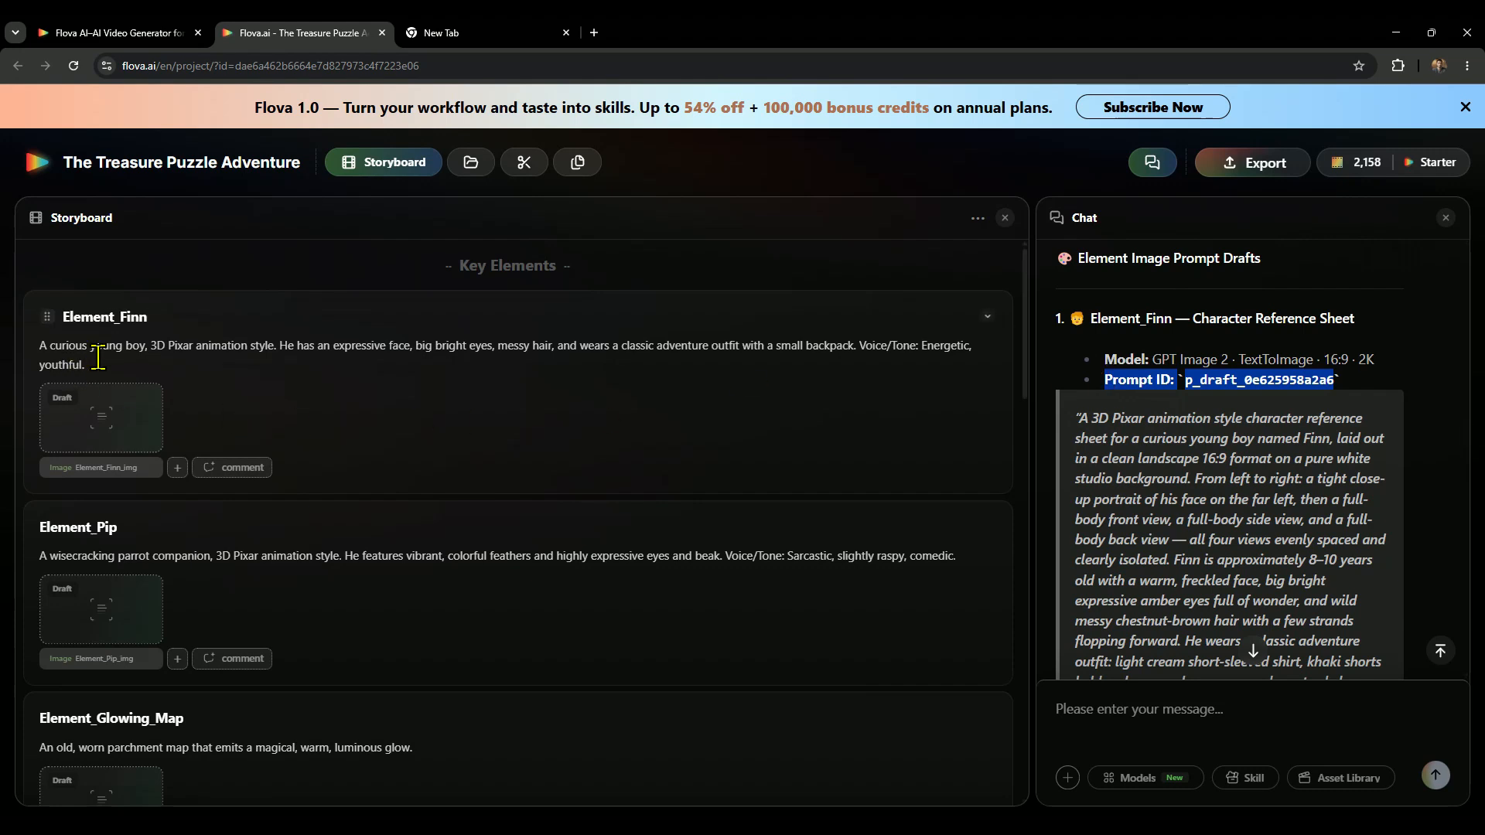
{"action": "left_click_drag", "start_coordinate": [99, 374], "coordinate": [40, 344]}
{"action": "scroll", "coordinate": [1162, 477], "scroll_direction": "down", "scroll_amount": 10}
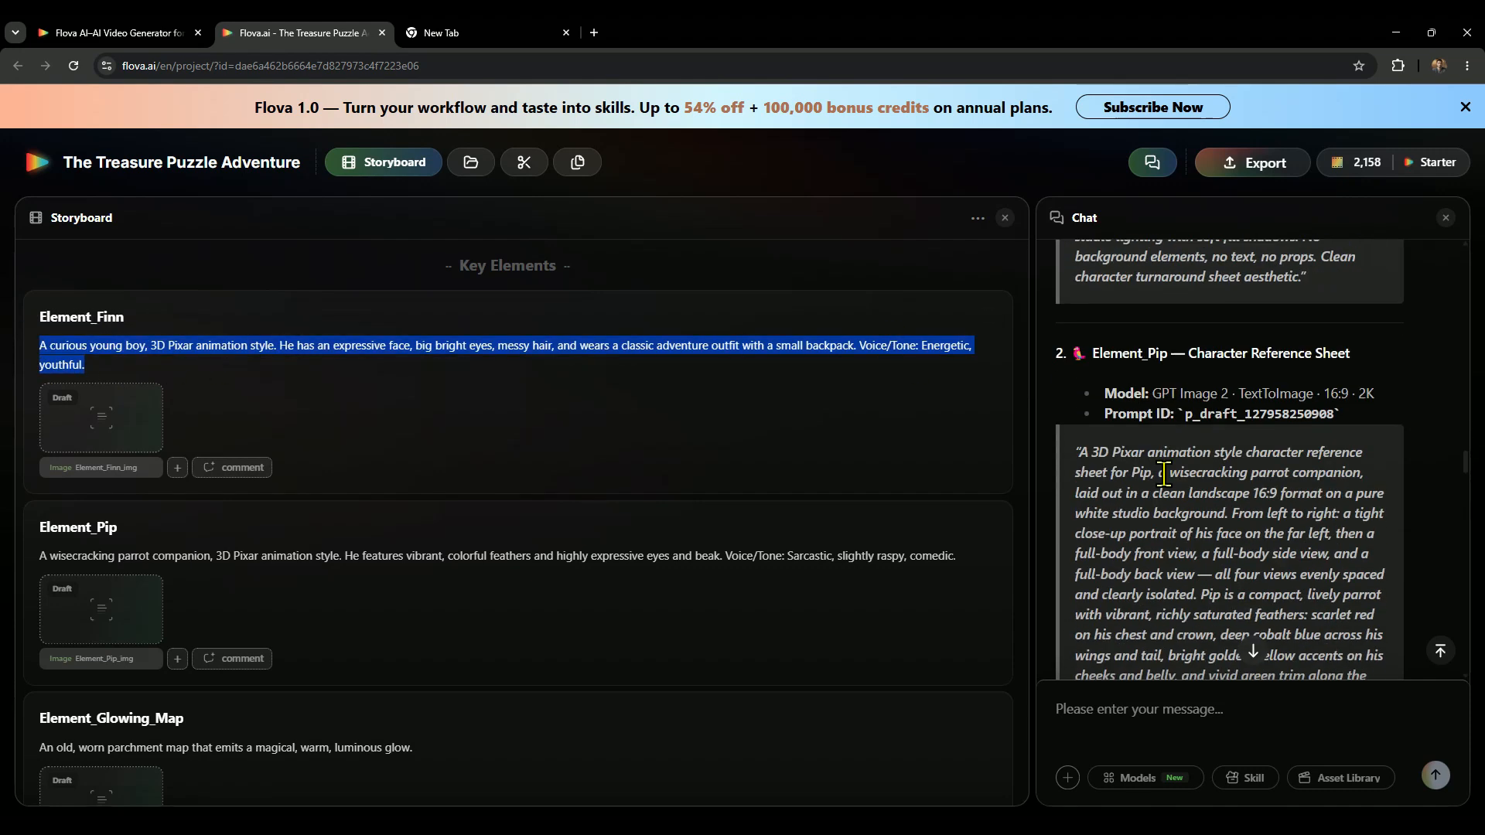
{"action": "scroll", "coordinate": [1162, 477], "scroll_direction": "down", "scroll_amount": 12}
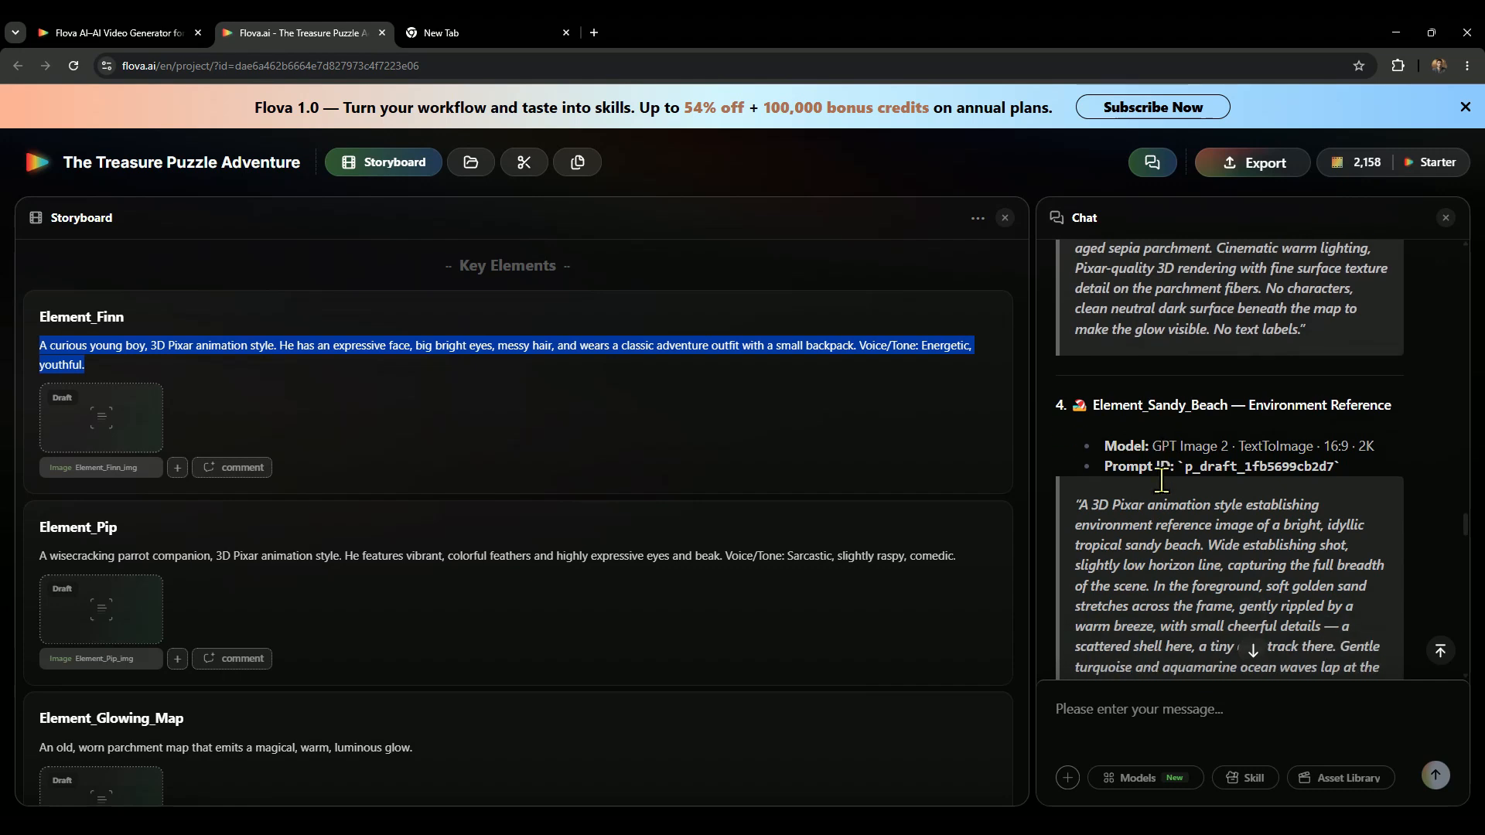
{"action": "scroll", "coordinate": [1162, 480], "scroll_direction": "down", "scroll_amount": 12}
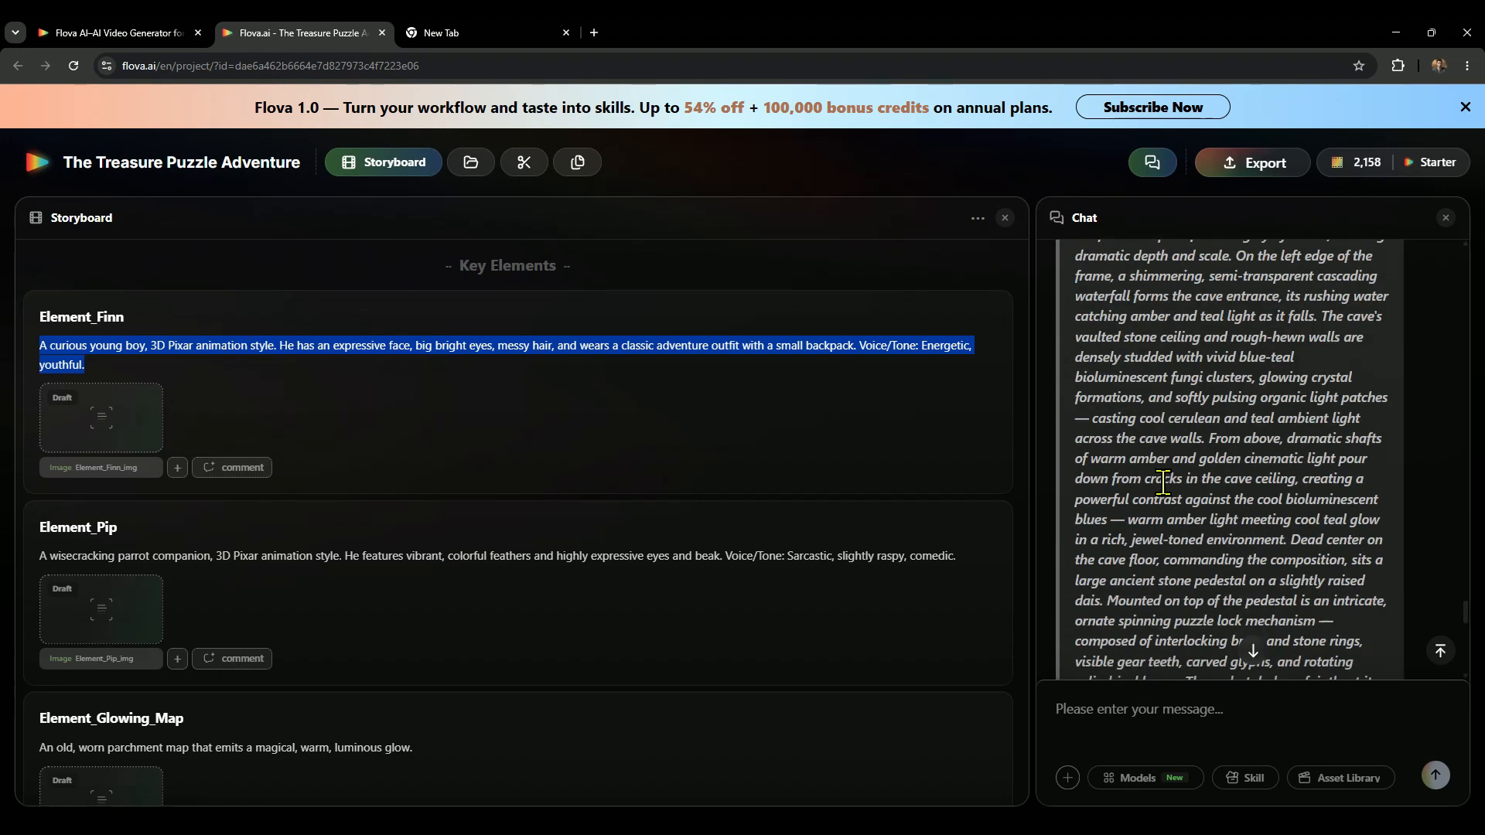
Review the next-action options for the prompt drafts, choose "Confirm all 6 prompts — generate element images" and send the choice.
{"action": "scroll", "coordinate": [1162, 483], "scroll_direction": "up", "scroll_amount": 3}
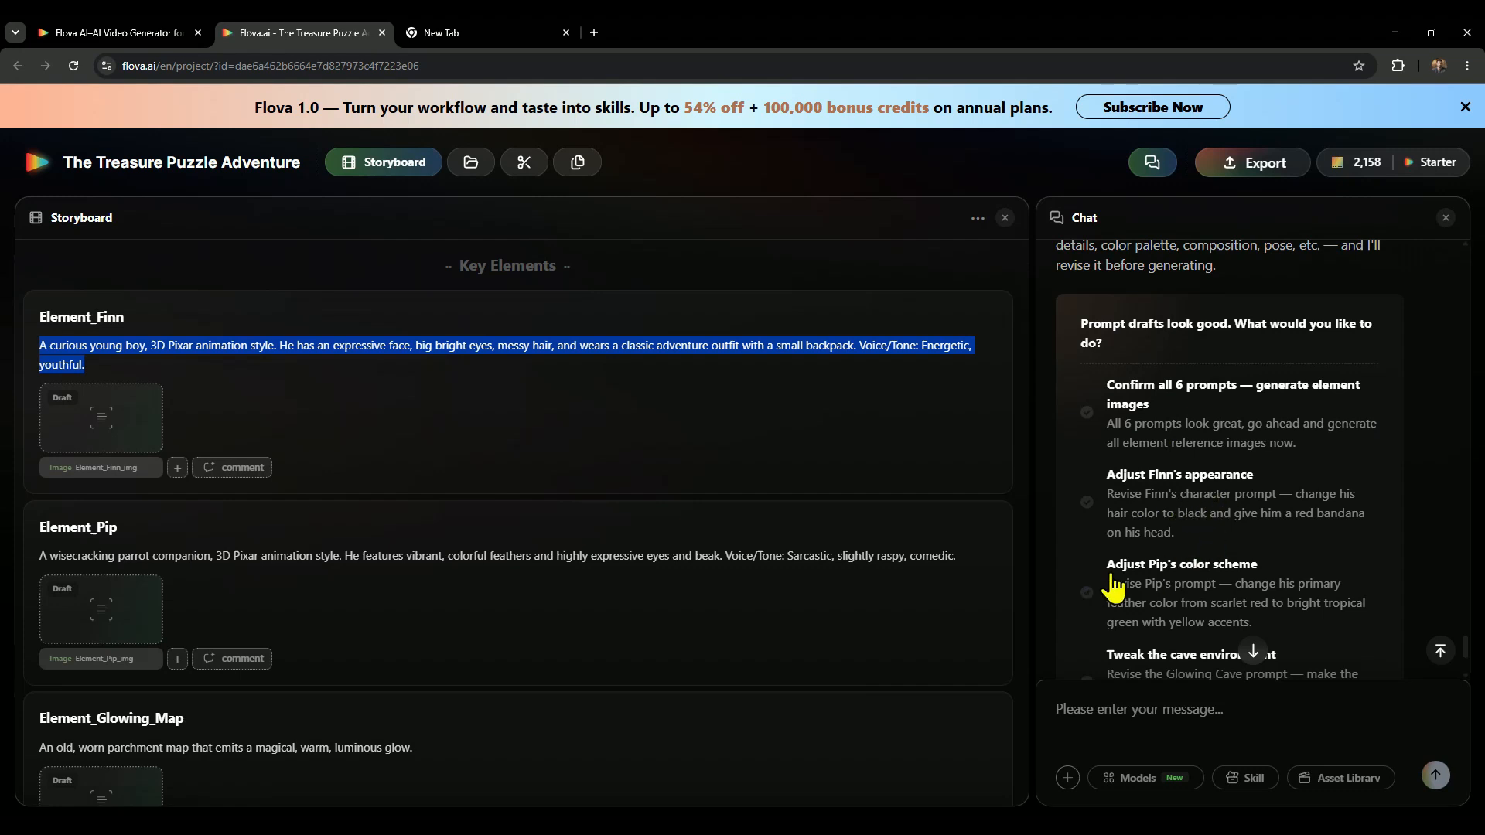
{"action": "scroll", "coordinate": [1220, 570], "scroll_direction": "down", "scroll_amount": 2}
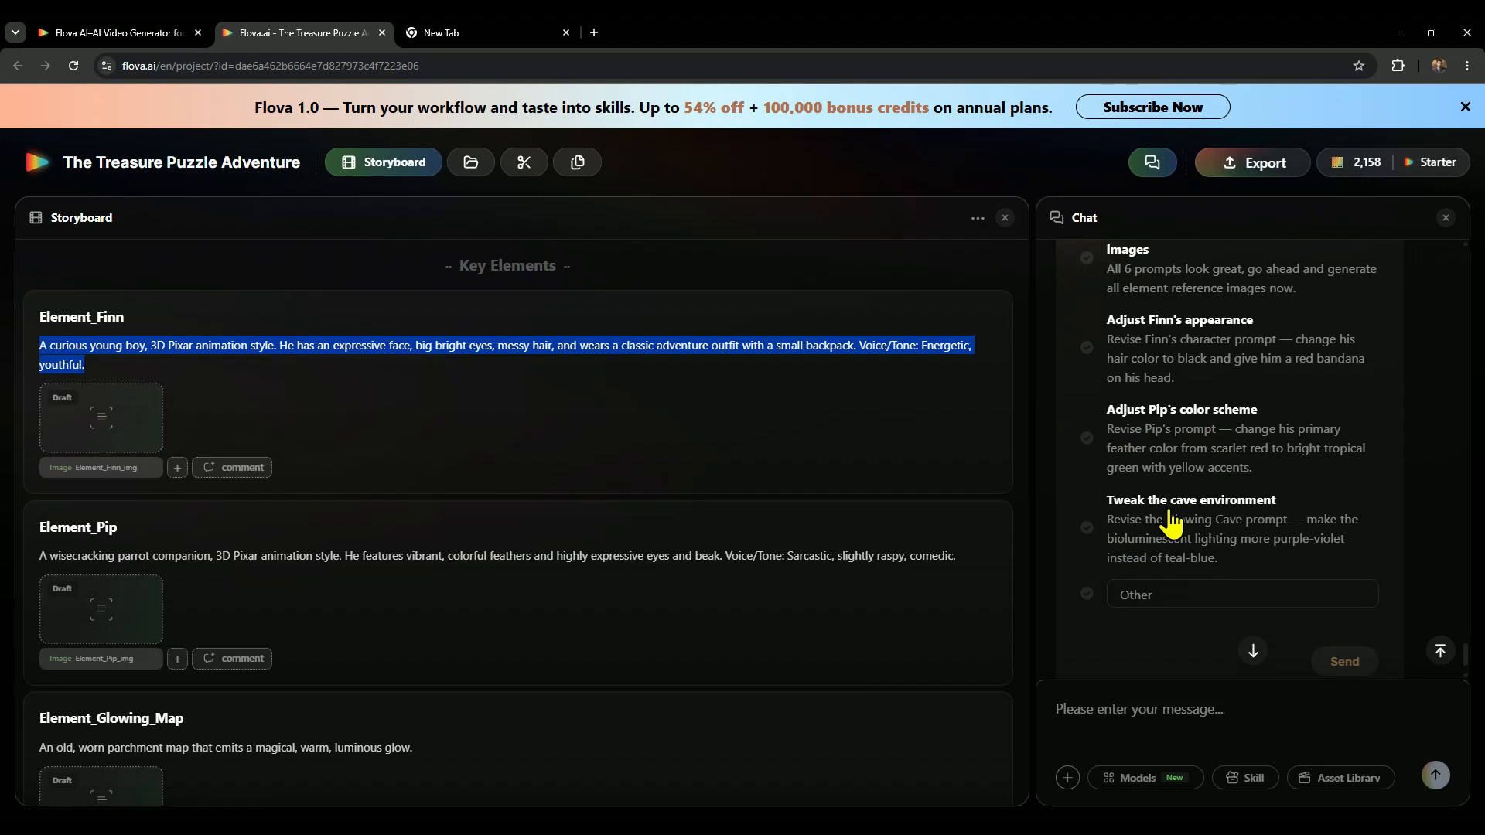
{"action": "scroll", "coordinate": [1254, 526], "scroll_direction": "up", "scroll_amount": 3}
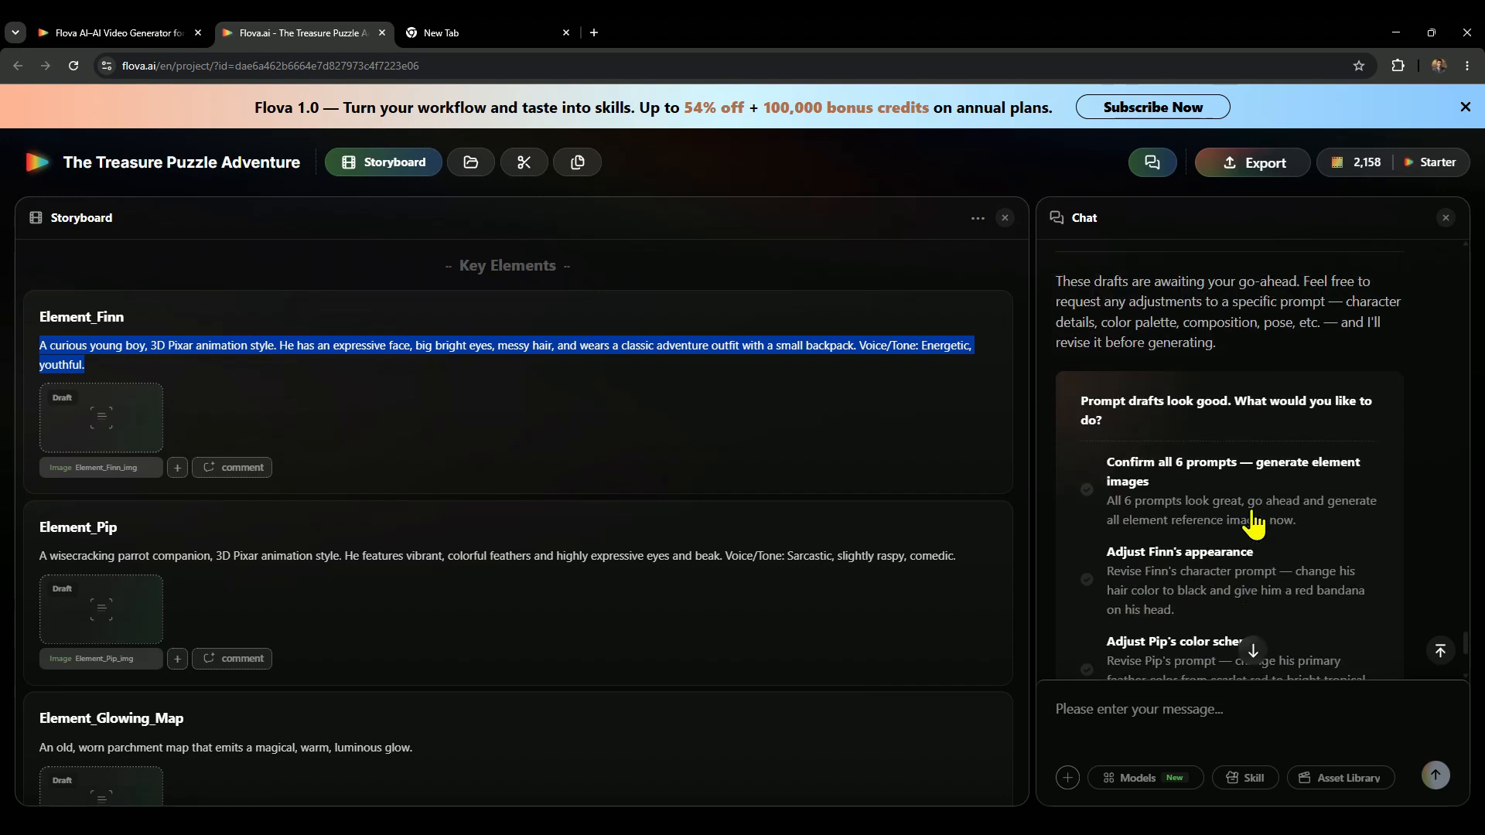
{"action": "left_click", "coordinate": [1088, 490]}
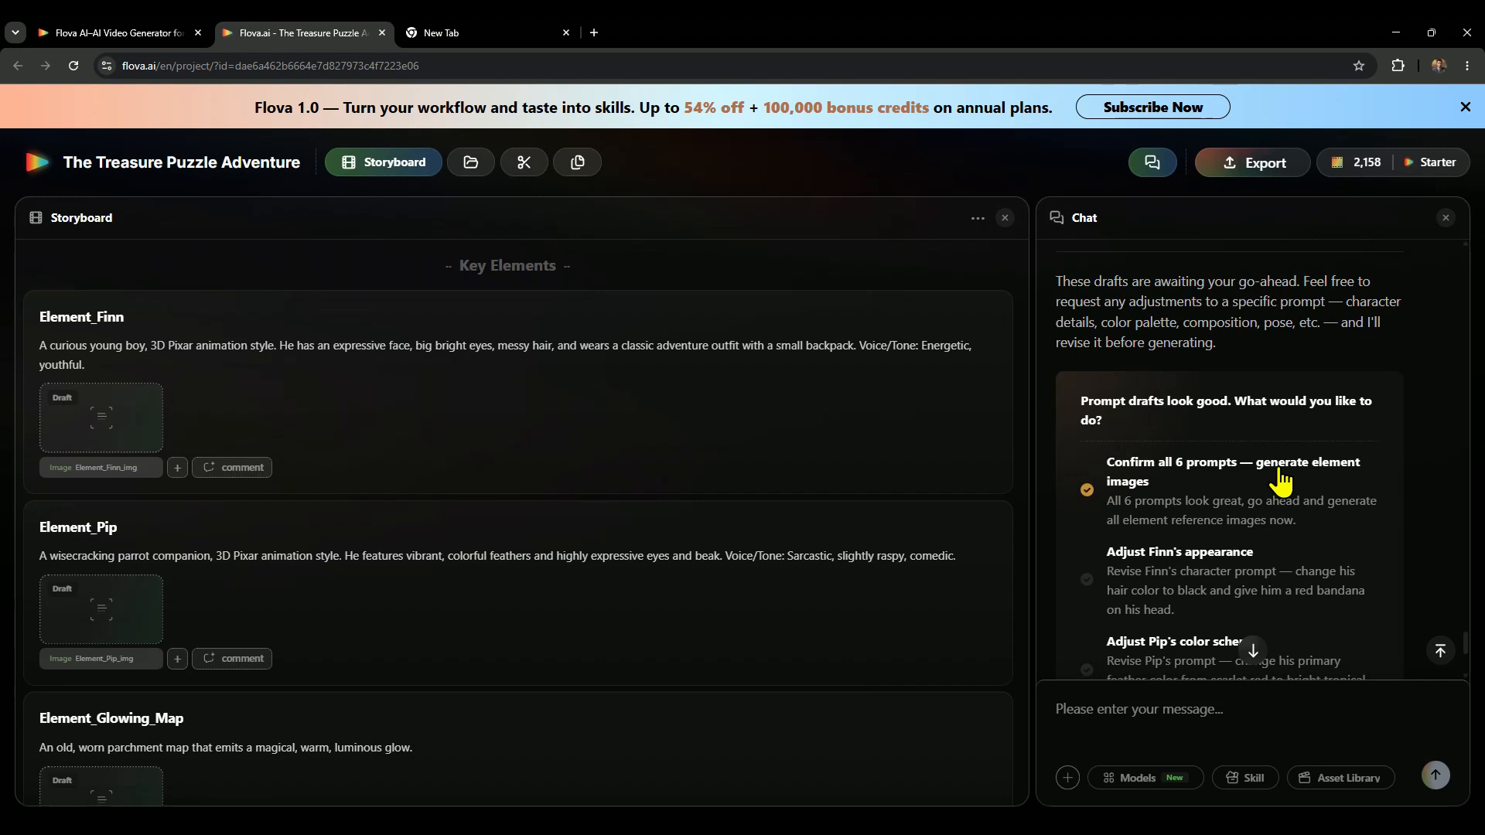
{"action": "scroll", "coordinate": [1276, 479], "scroll_direction": "up", "scroll_amount": 10}
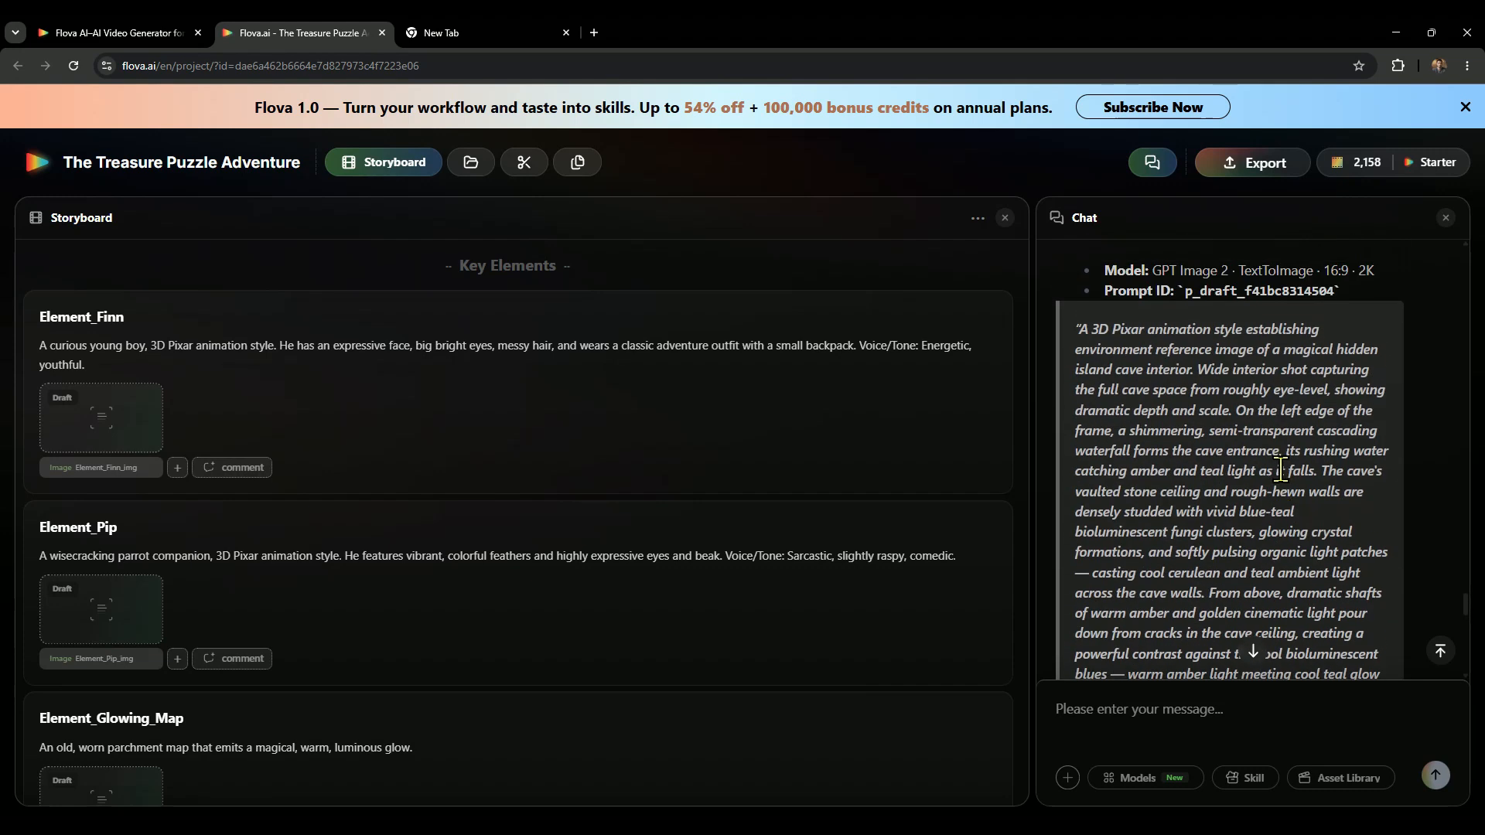
{"action": "left_click_drag", "start_coordinate": [1232, 425], "coordinate": [1109, 426]}
{"action": "left_click", "coordinate": [1218, 430]}
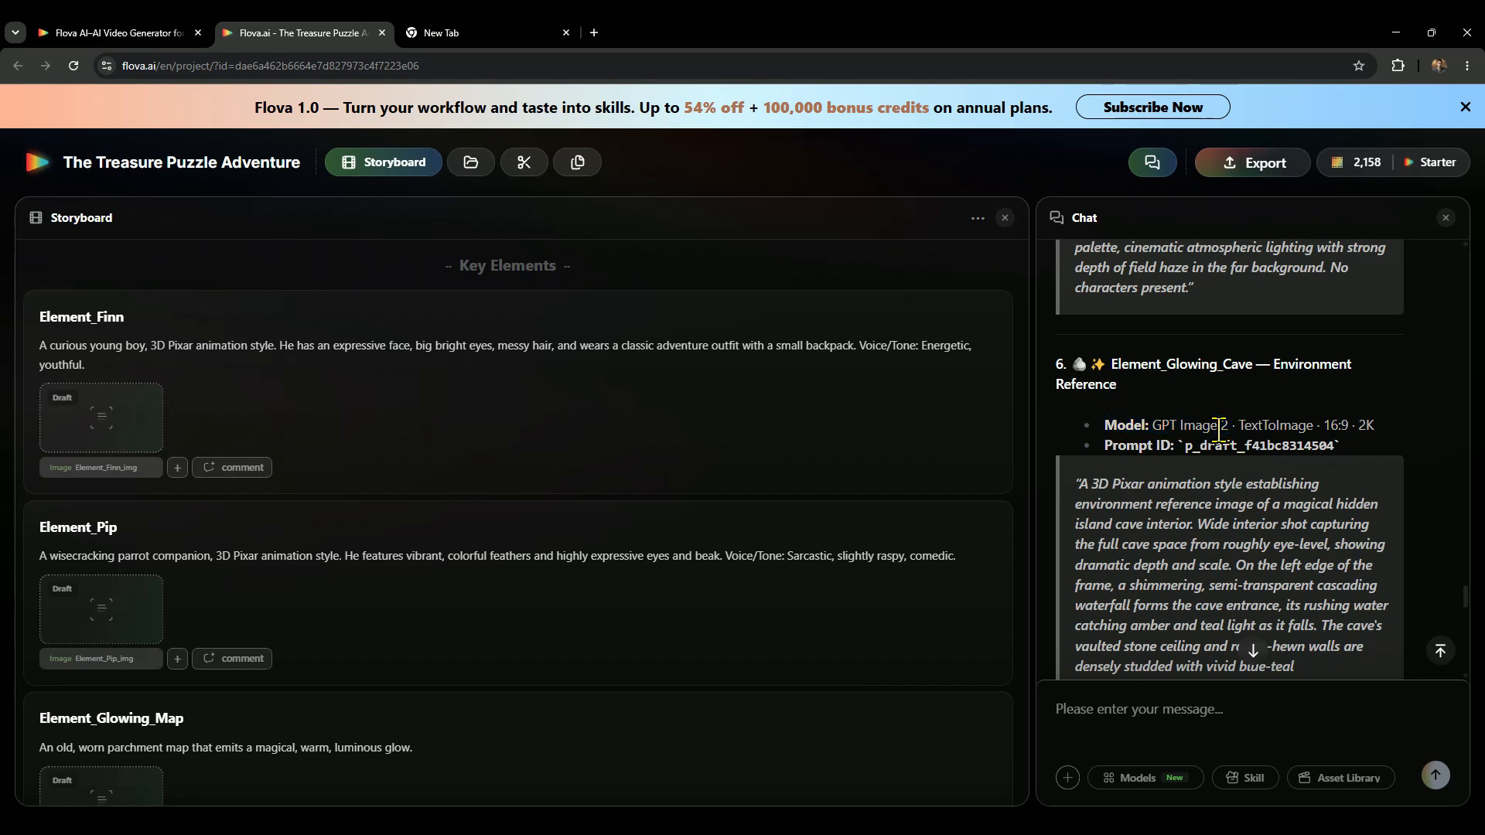
{"action": "scroll", "coordinate": [1218, 431], "scroll_direction": "down", "scroll_amount": 10}
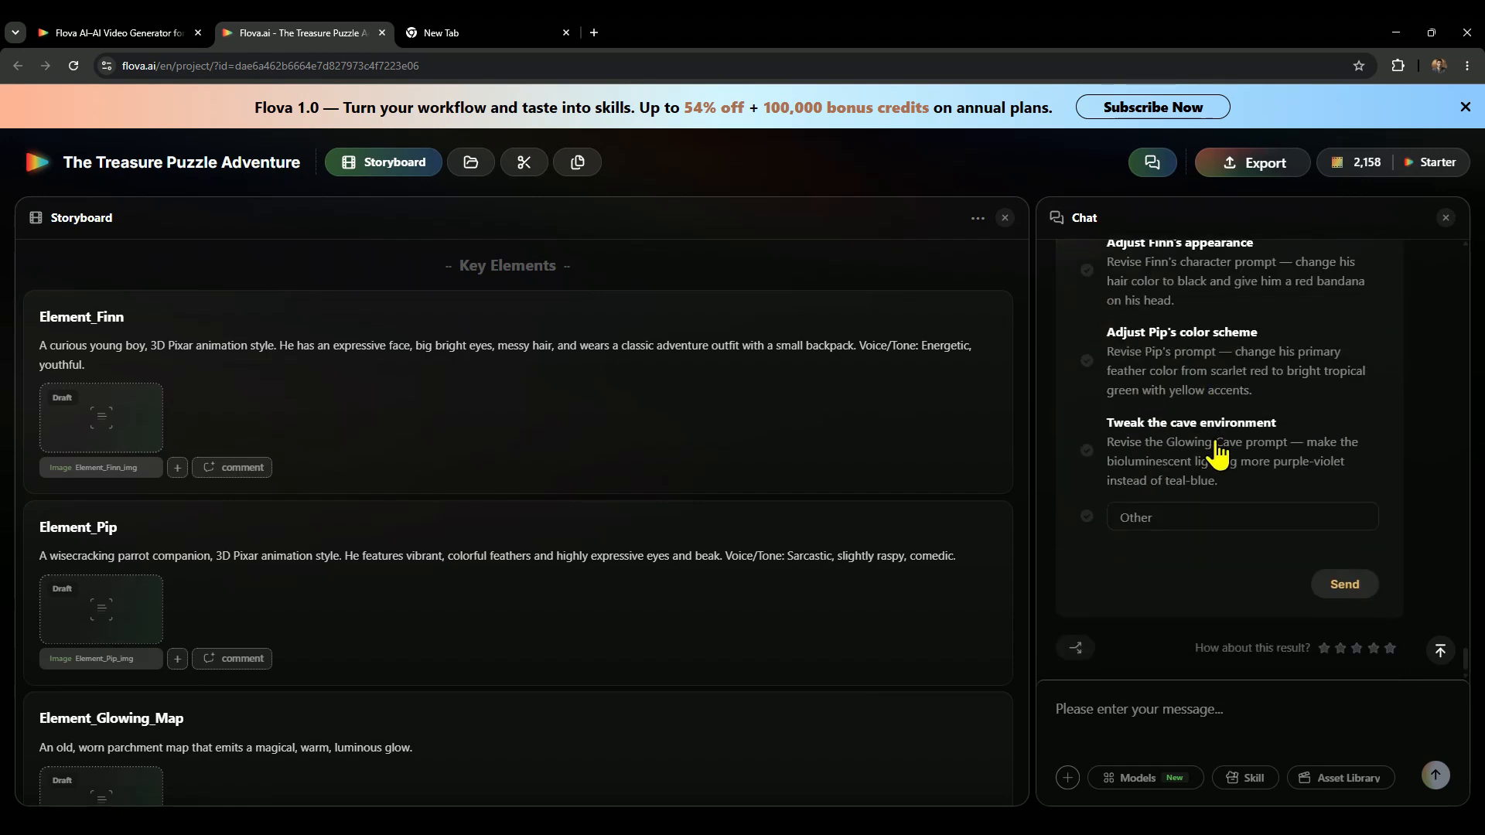
{"action": "scroll", "coordinate": [1217, 456], "scroll_direction": "up", "scroll_amount": 2}
{"action": "left_click", "coordinate": [1098, 345]}
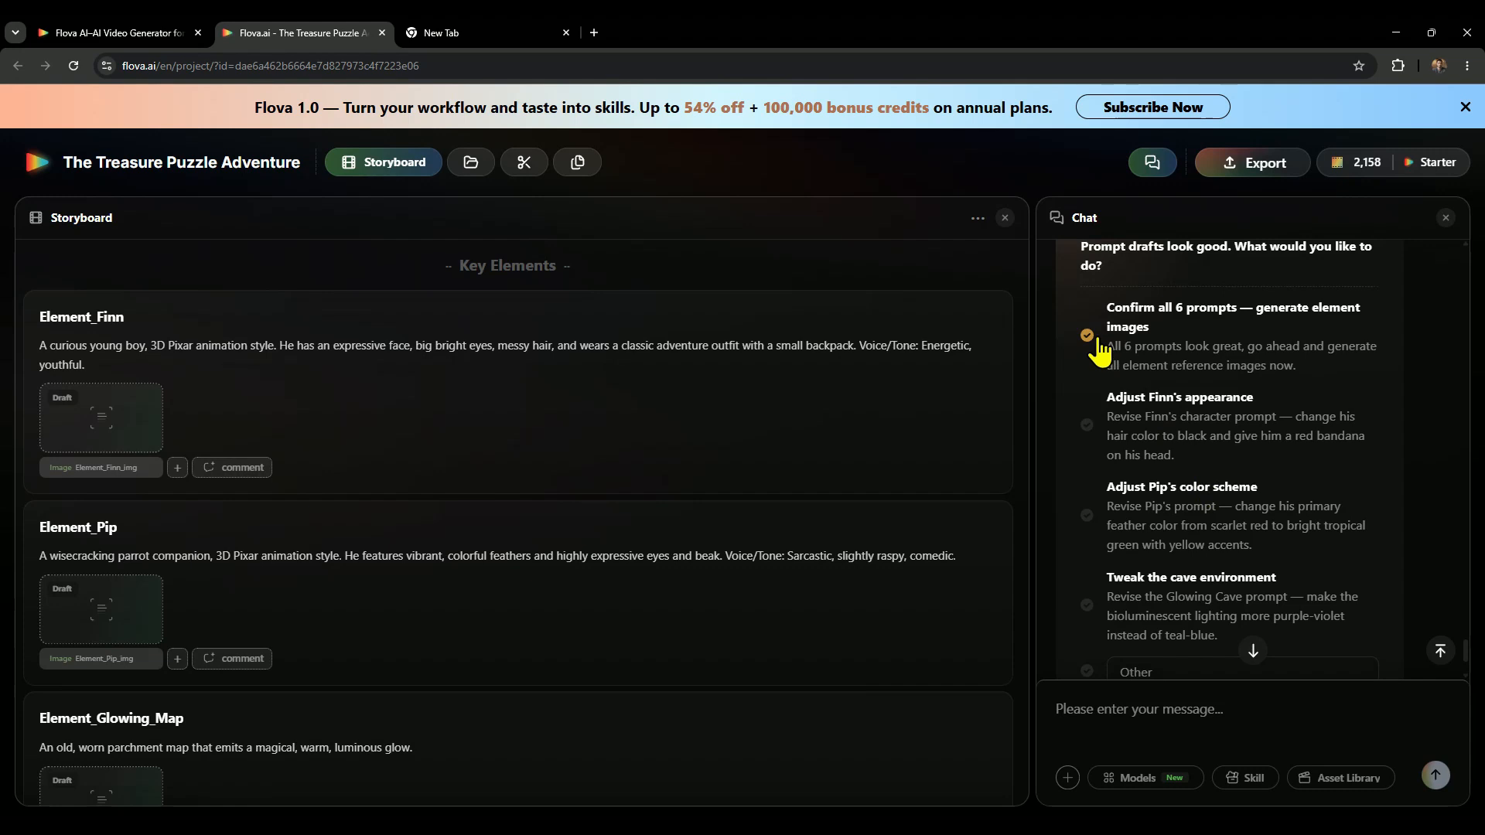
{"action": "scroll", "coordinate": [1300, 530], "scroll_direction": "down", "scroll_amount": 2}
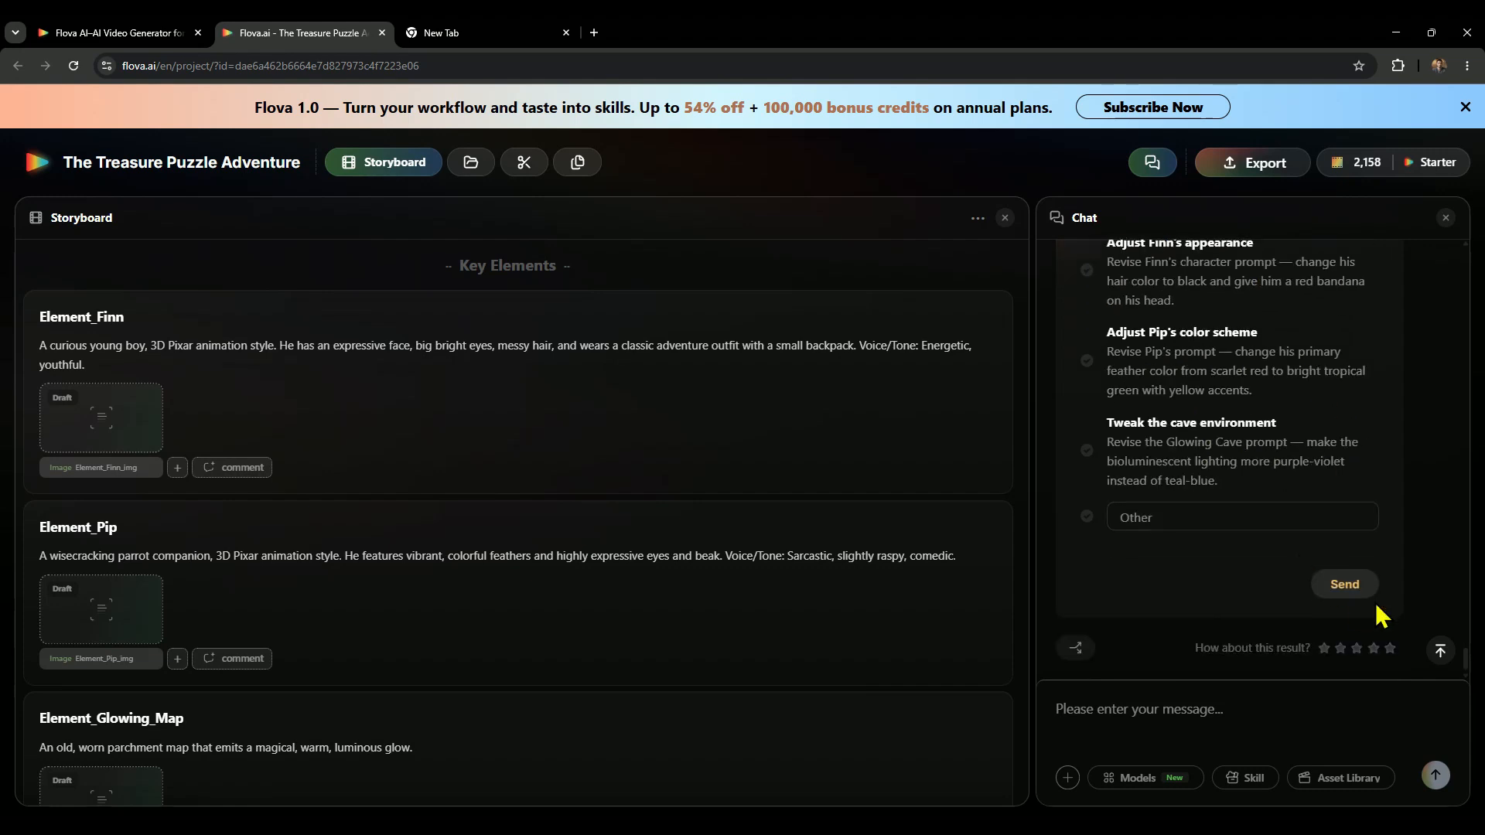
{"action": "left_click", "coordinate": [1344, 587]}
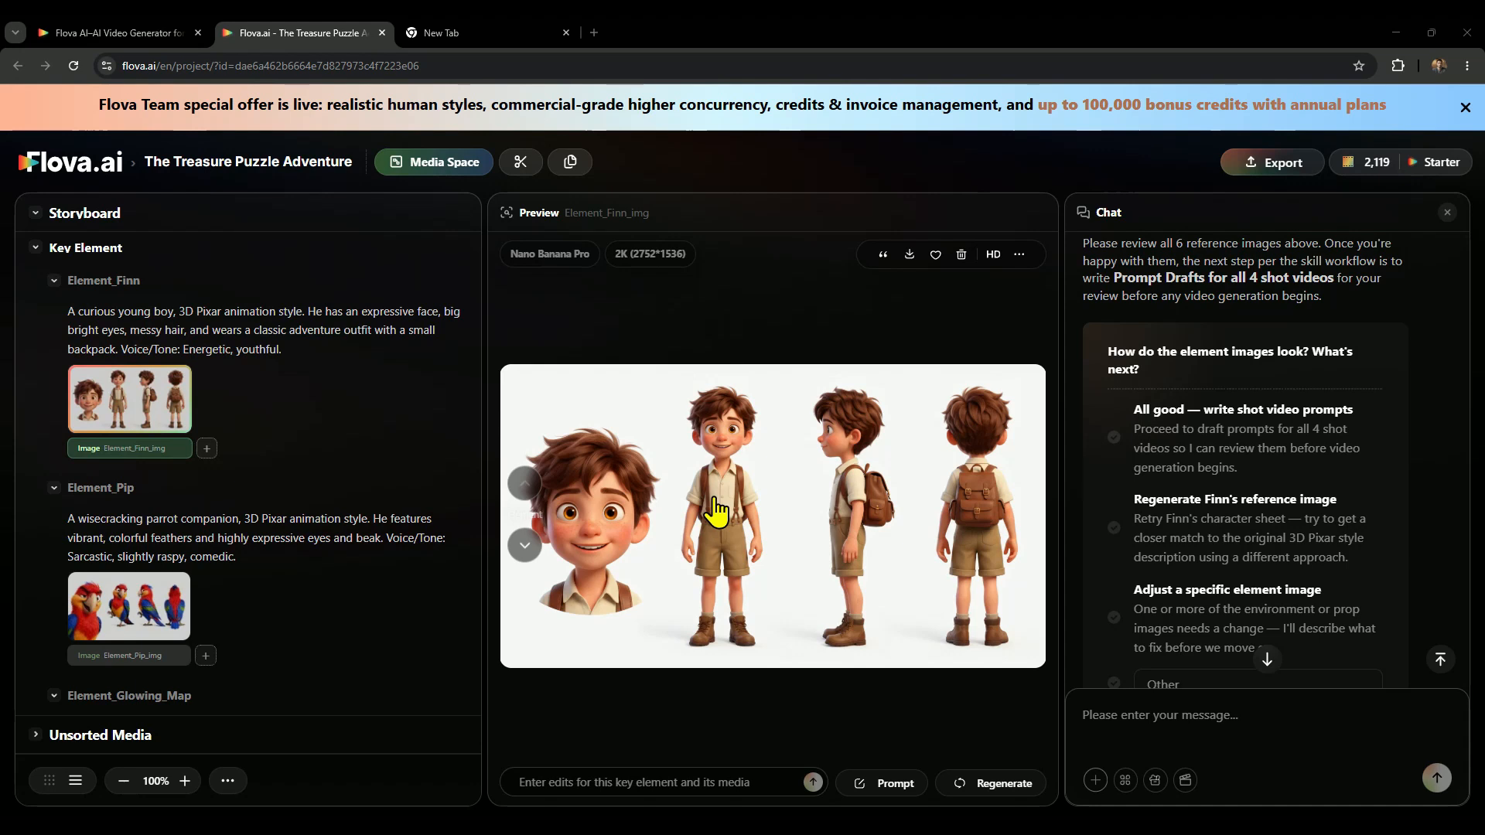
Examine the generated reference images of the storyboard's key elements, including Pip, the Glowing Map and the Jungle Archway.
{"action": "left_click", "coordinate": [128, 606]}
{"action": "scroll", "coordinate": [124, 526], "scroll_direction": "down", "scroll_amount": 4}
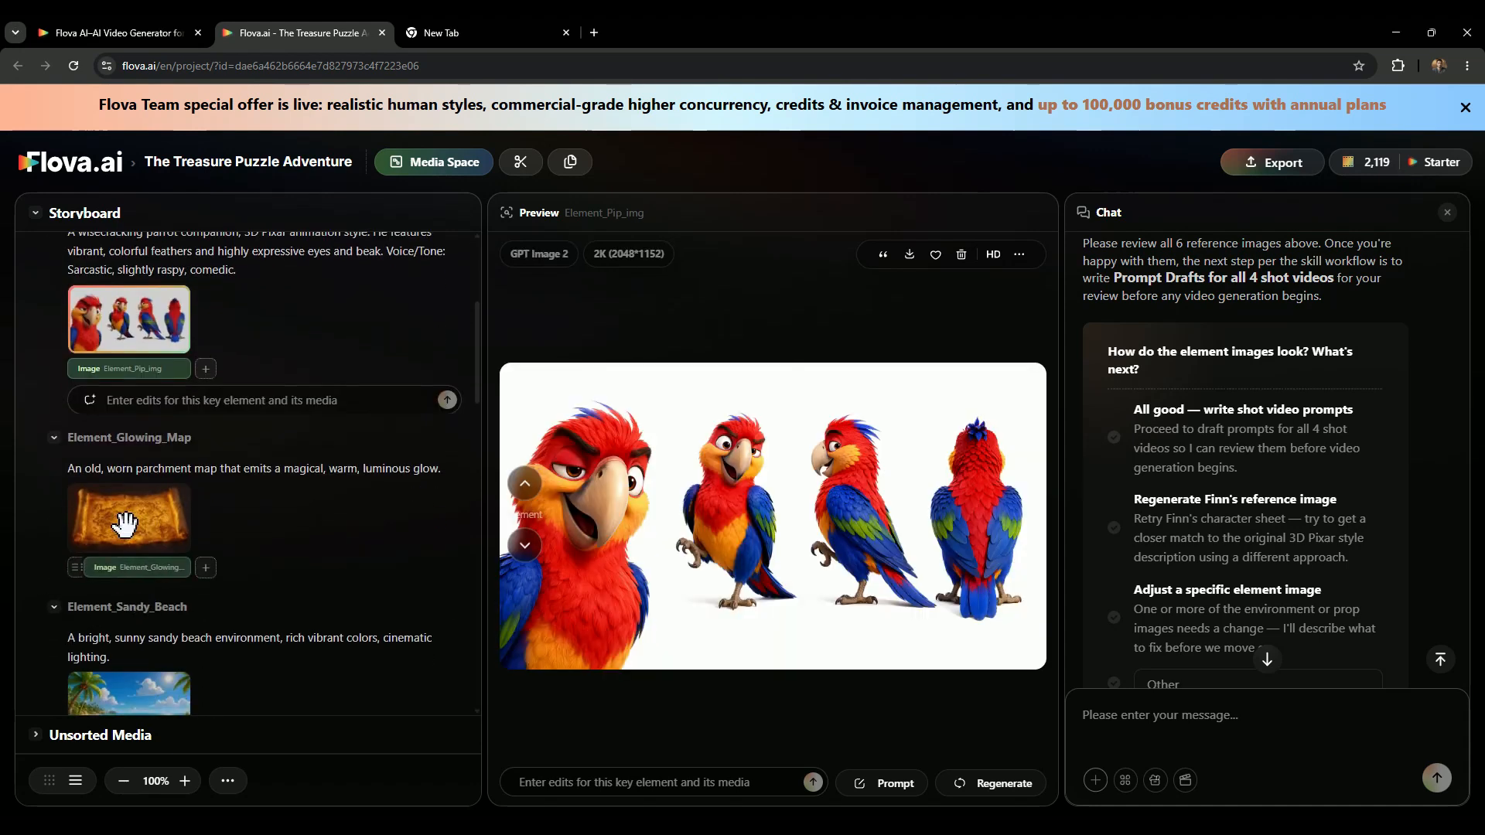
{"action": "left_click", "coordinate": [123, 524]}
{"action": "scroll", "coordinate": [124, 526], "scroll_direction": "down", "scroll_amount": 3}
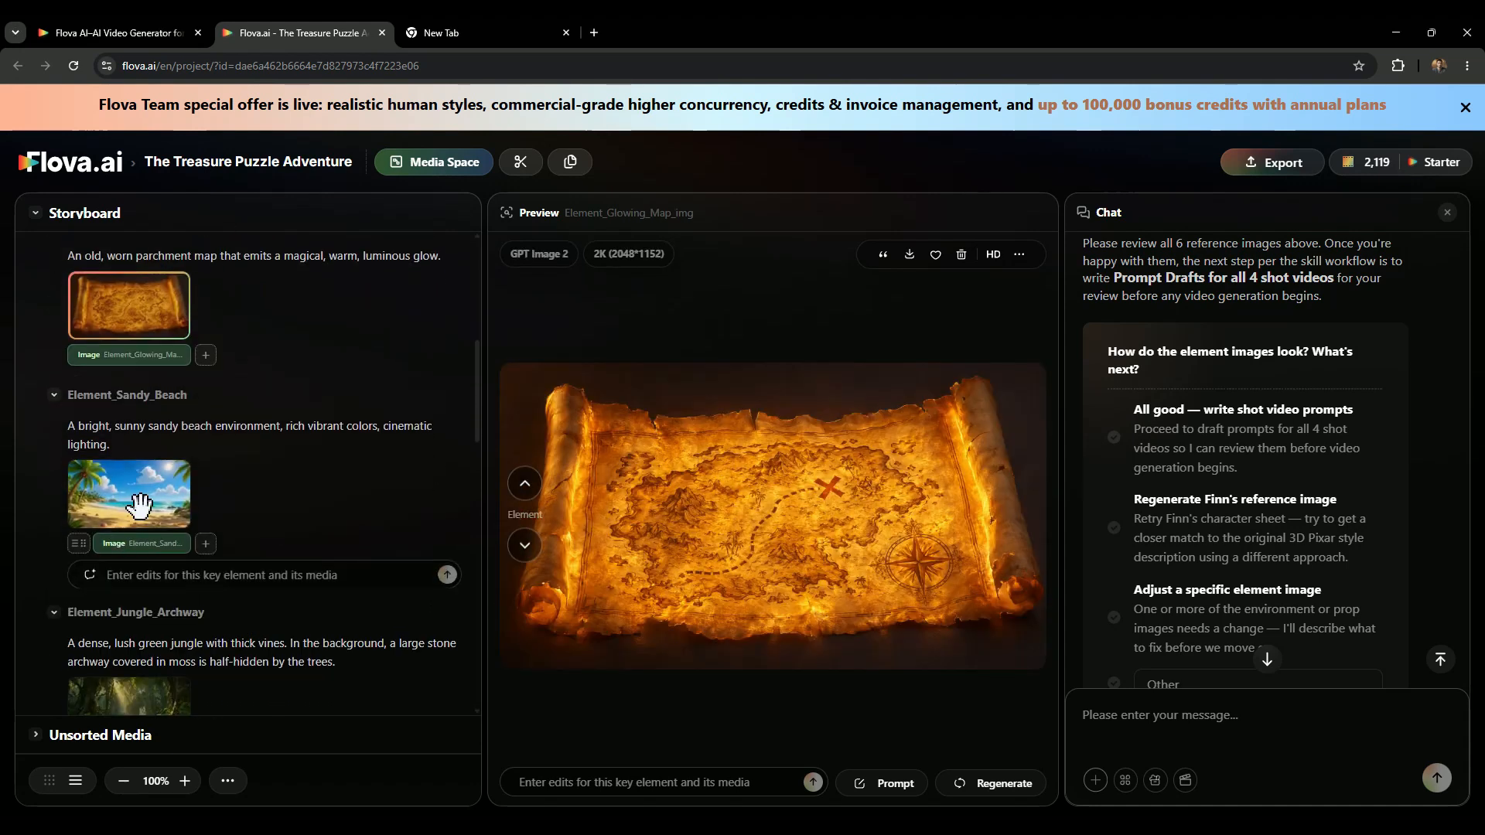
{"action": "scroll", "coordinate": [139, 507], "scroll_direction": "down", "scroll_amount": 3}
{"action": "left_click", "coordinate": [132, 529]}
{"action": "scroll", "coordinate": [131, 529], "scroll_direction": "down", "scroll_amount": 1}
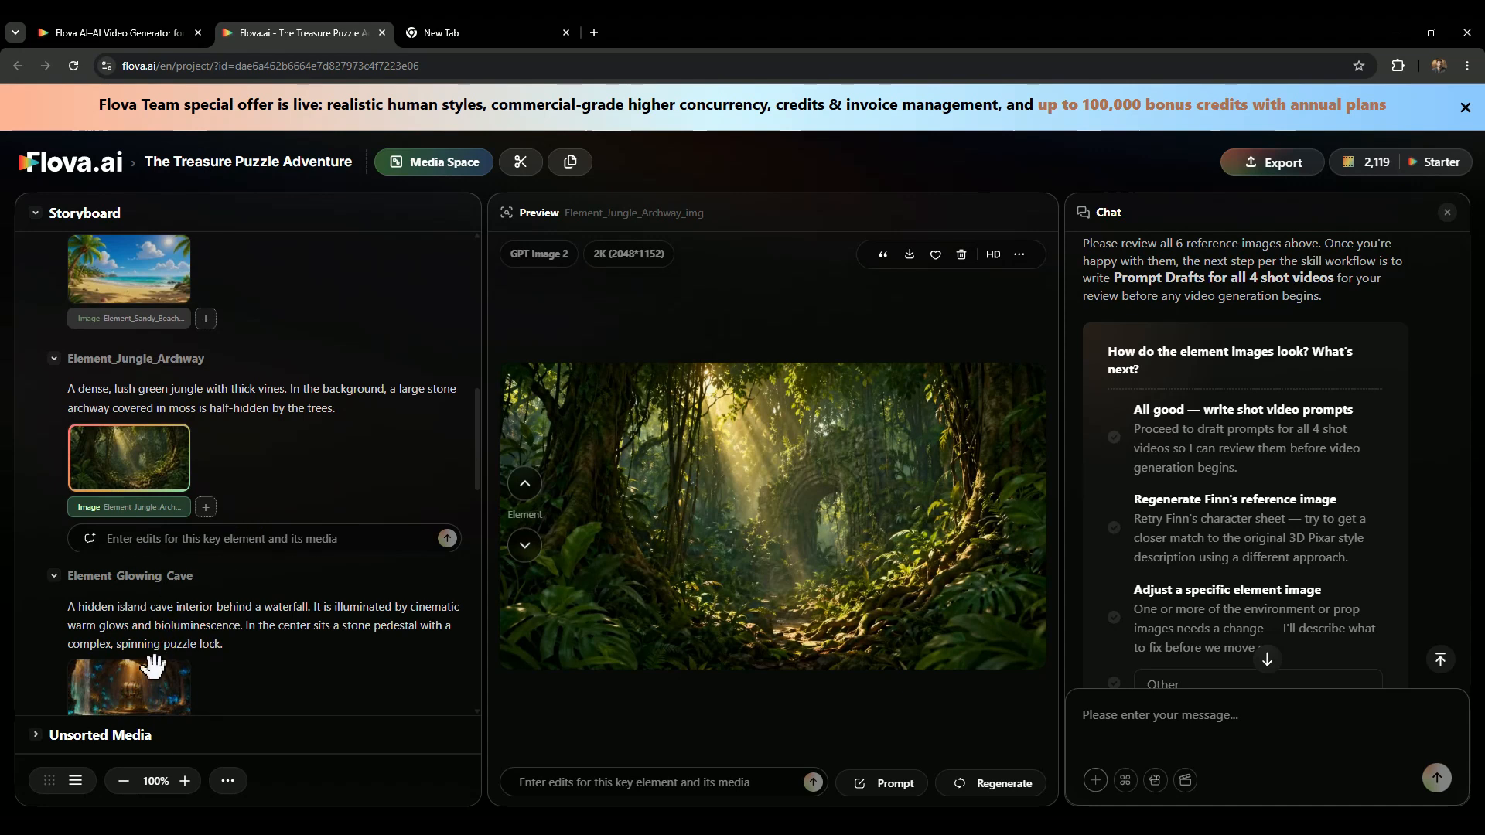
{"action": "scroll", "coordinate": [146, 634], "scroll_direction": "up", "scroll_amount": 10}
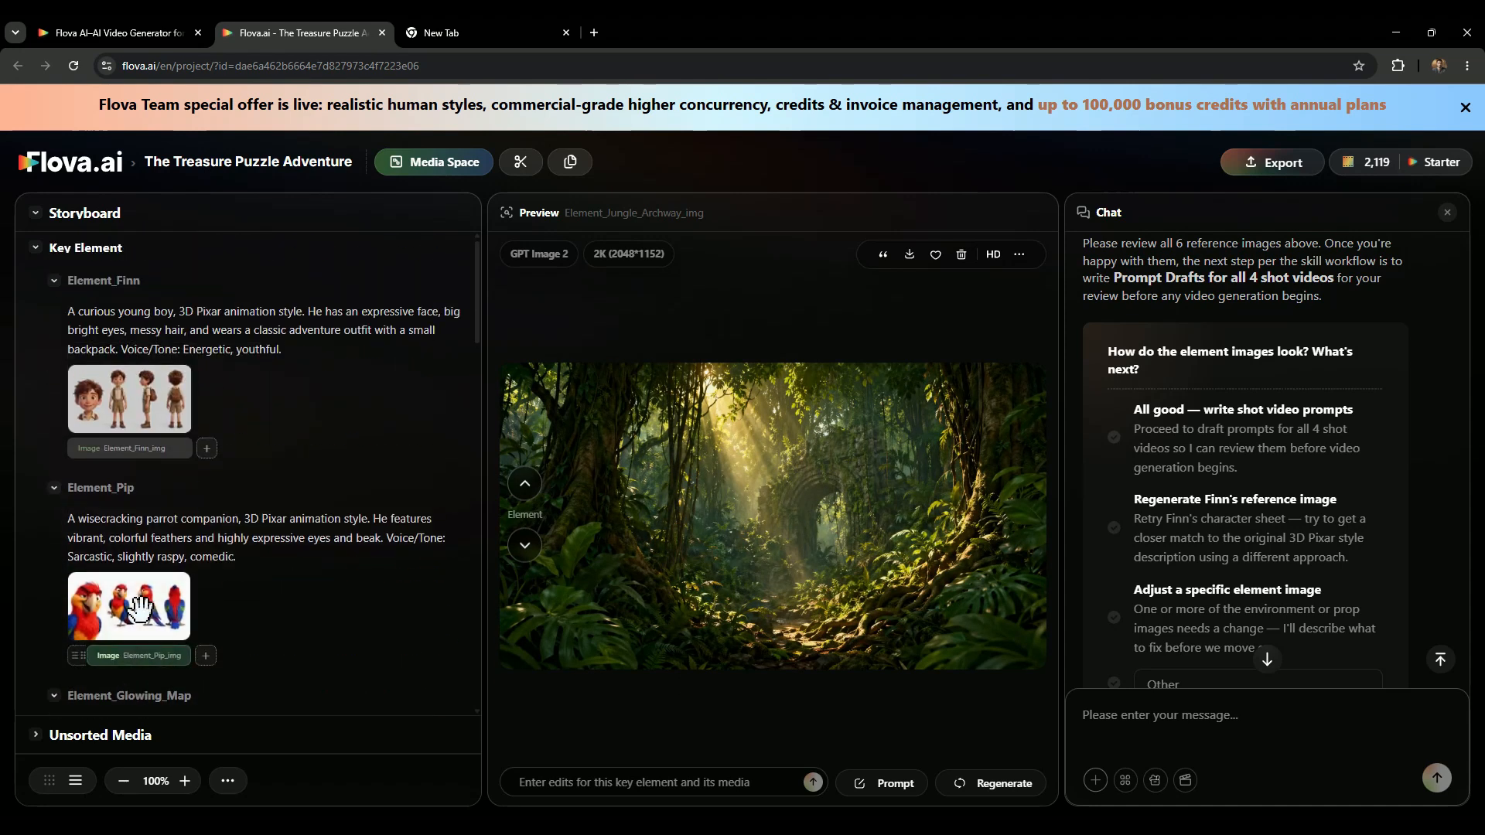
In Finn's image prompt, replace the outfit sentence with a rugged explorer outfit of olive-green shirt, cargo pants, hiking boots, utility vest, explorer's hat and rope.
{"action": "left_click", "coordinate": [139, 397]}
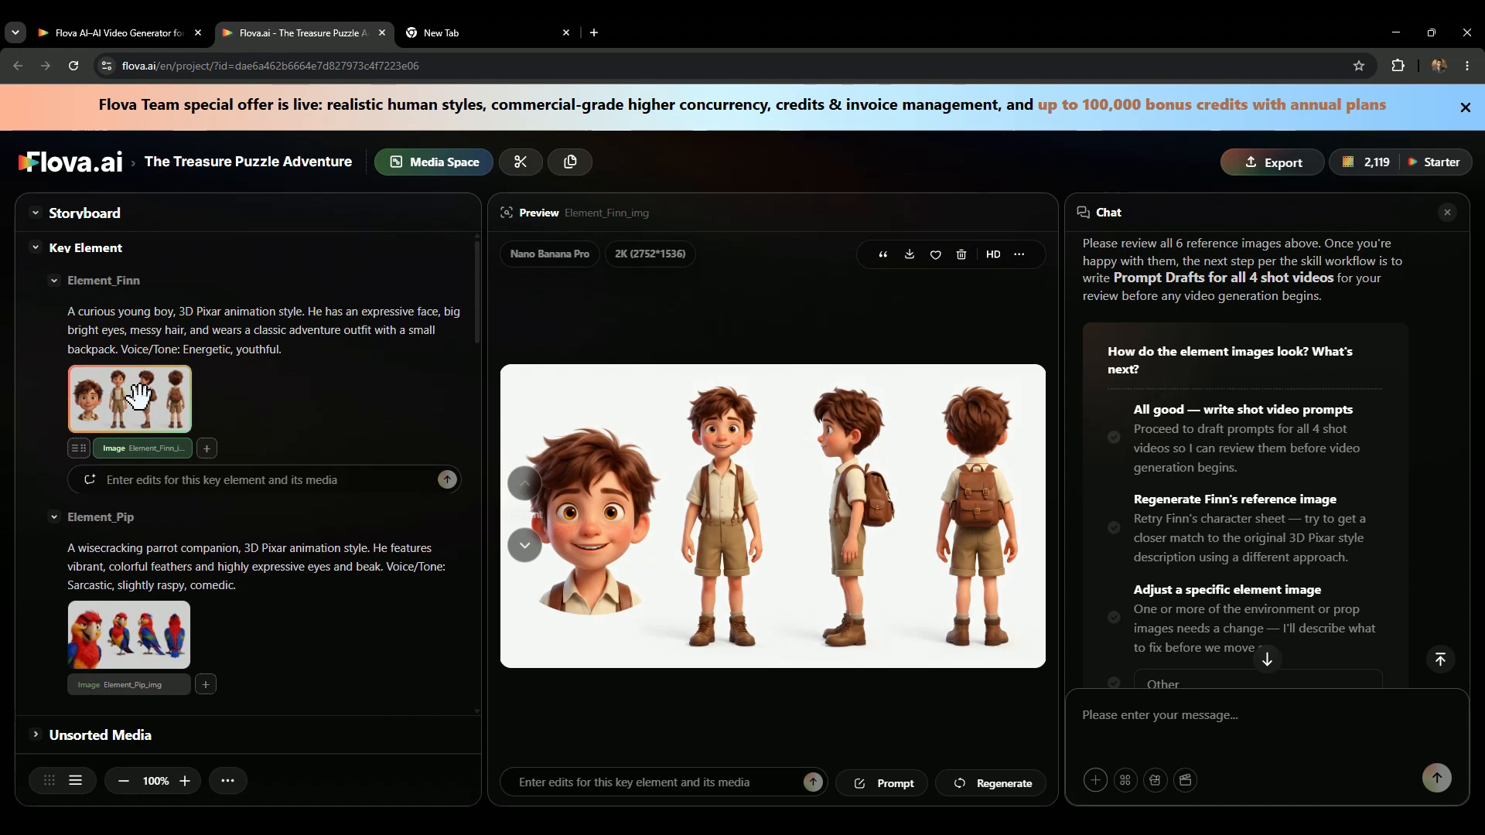
{"action": "left_click", "coordinate": [866, 785]}
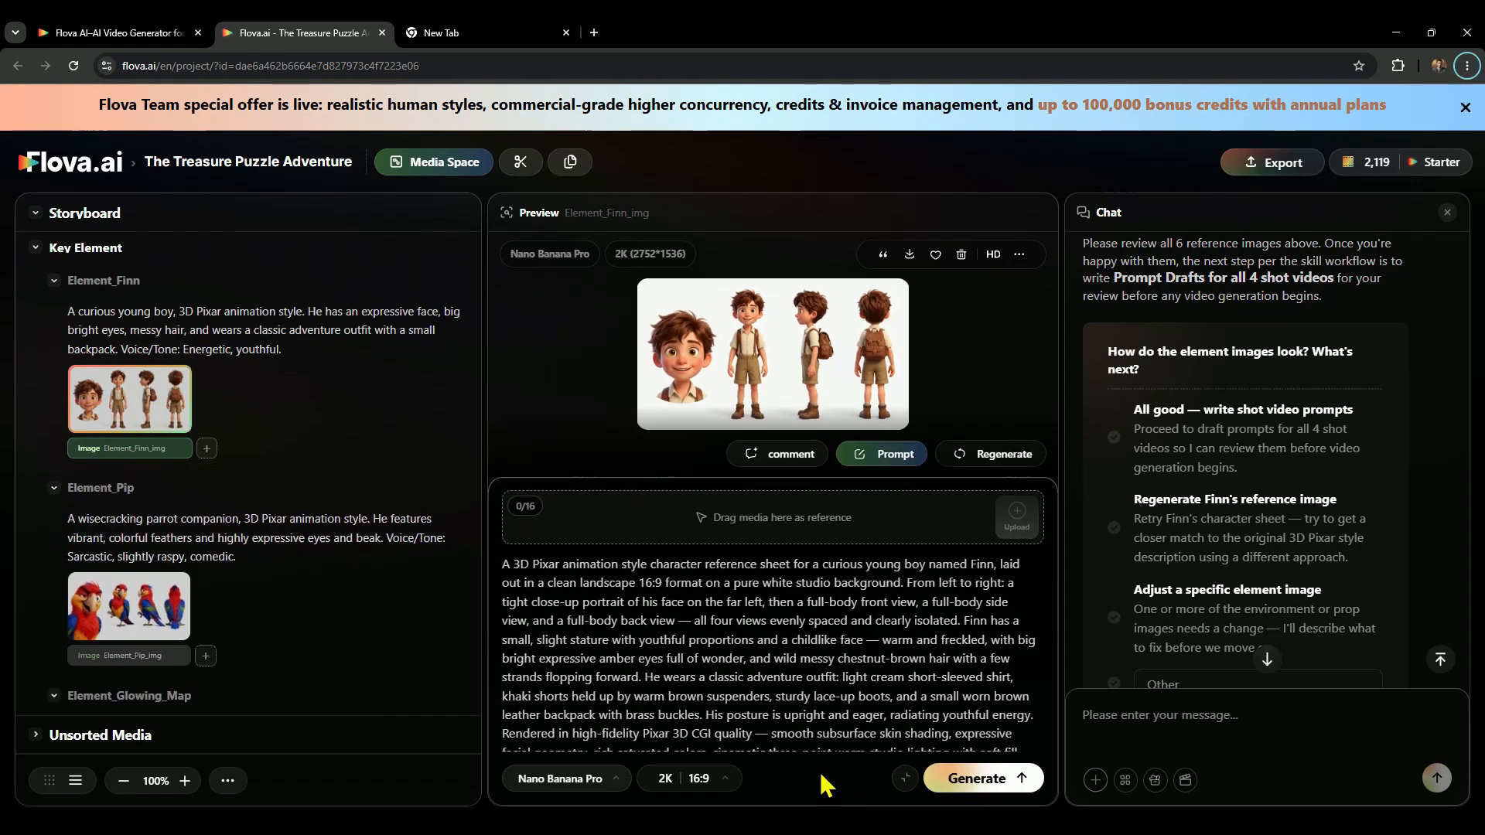
{"action": "left_click_drag", "start_coordinate": [644, 678], "coordinate": [705, 715]}
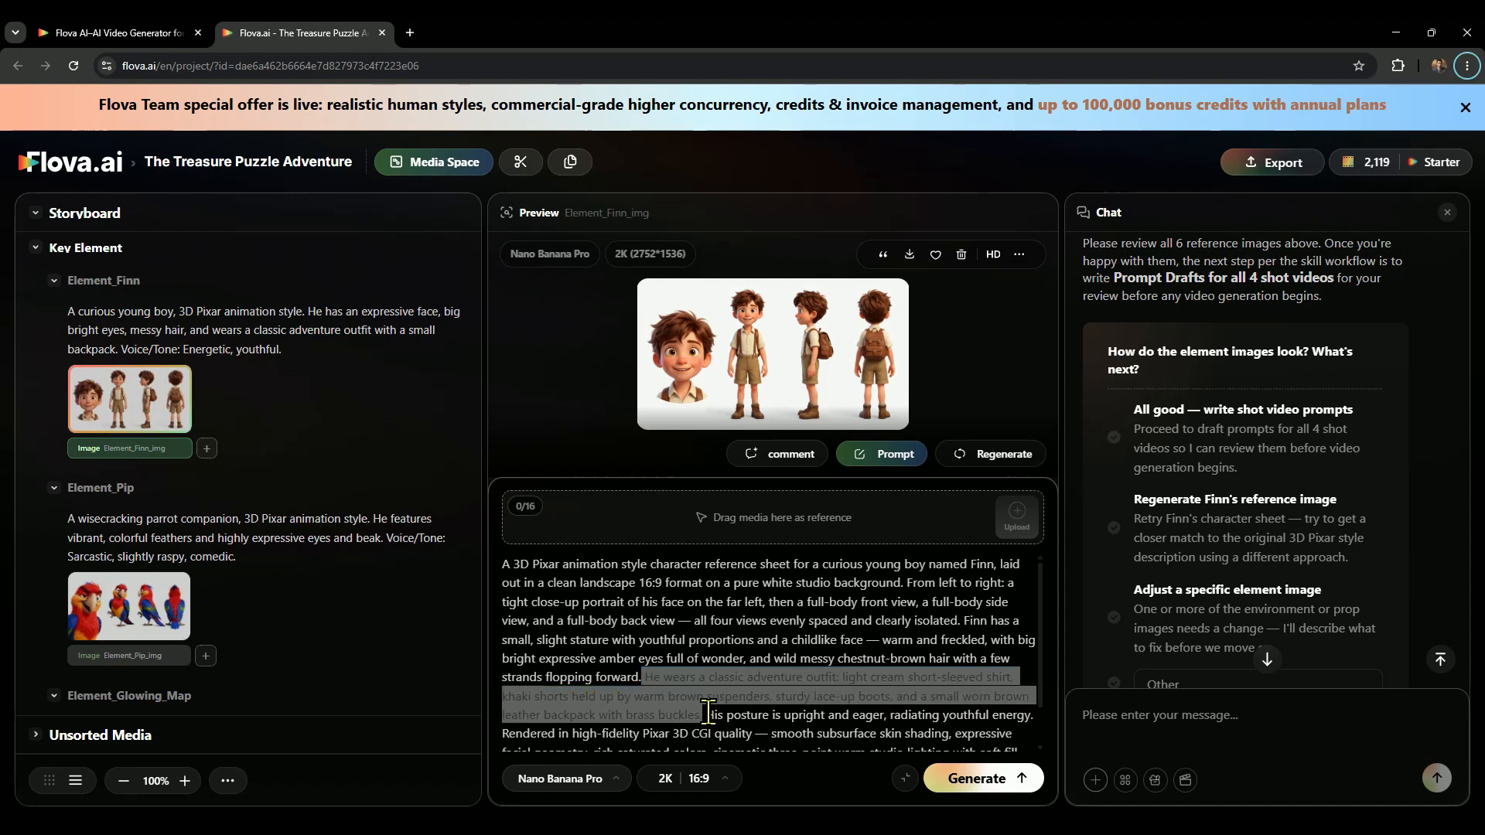
{"action": "left_click", "coordinate": [706, 711]}
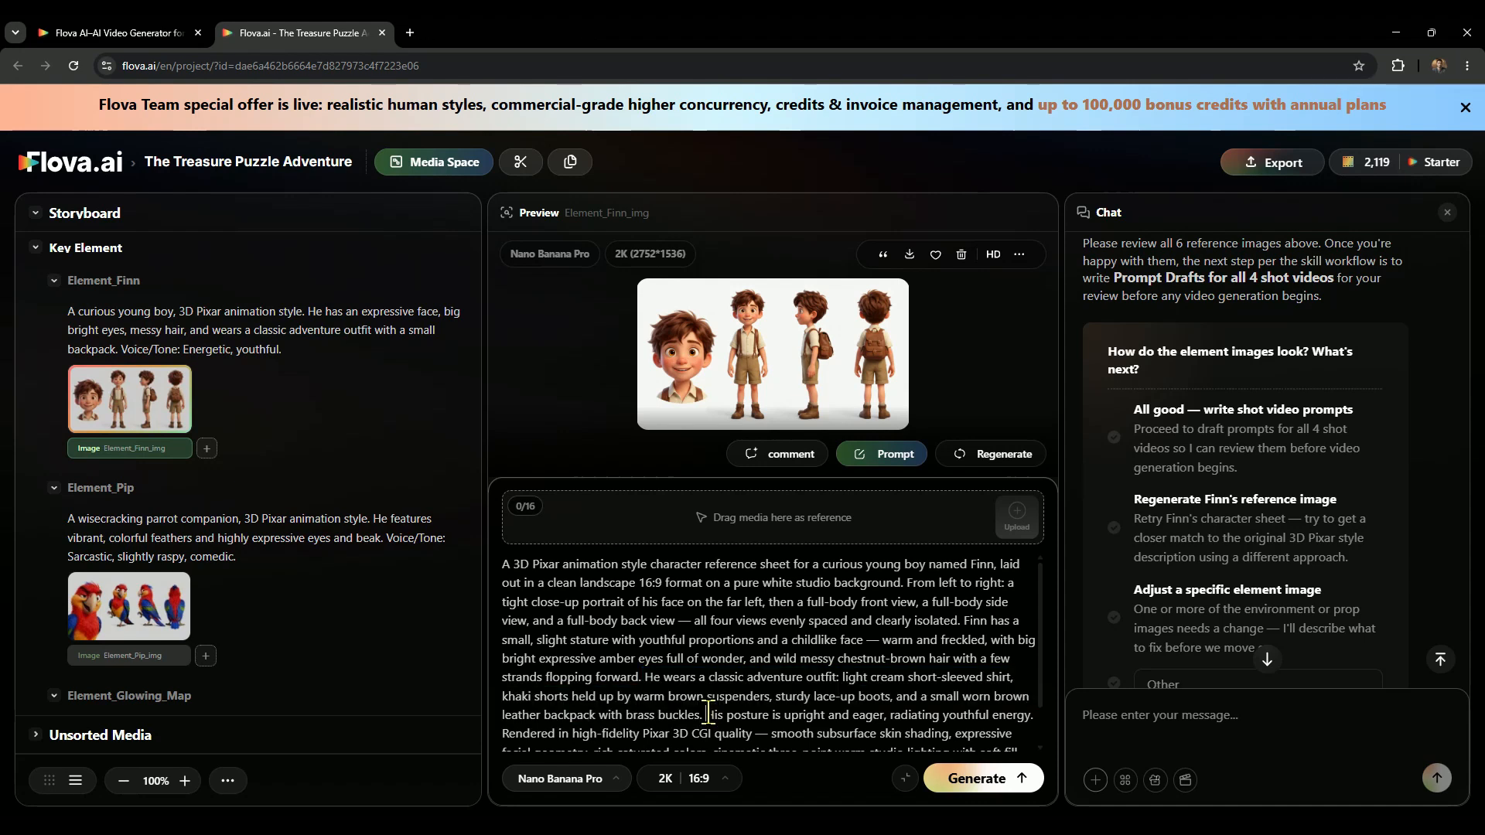
{"action": "left_click_drag", "start_coordinate": [706, 711], "coordinate": [645, 677]}
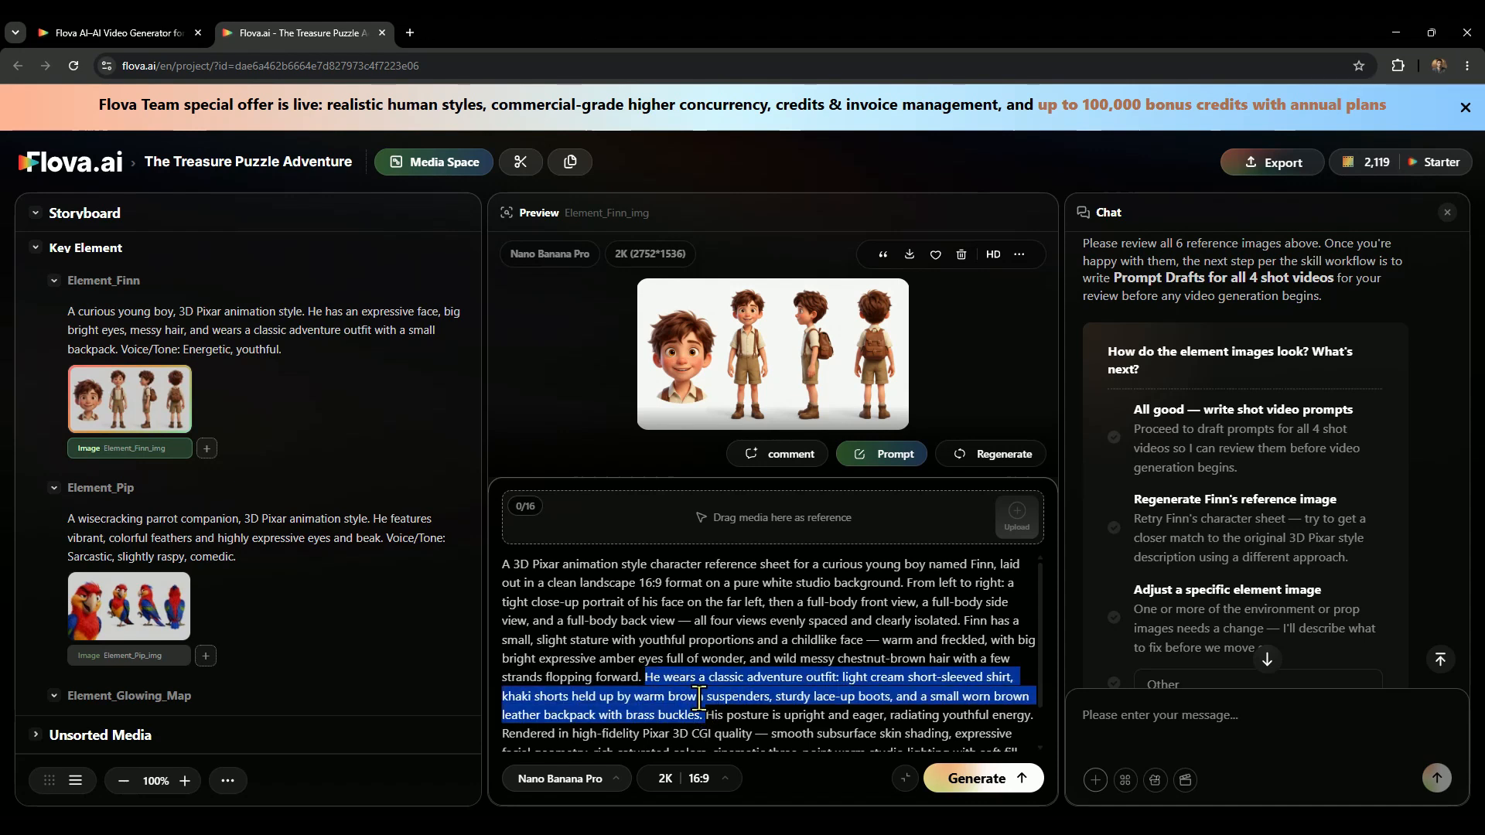
{"action": "key", "text": "BackSpace"}
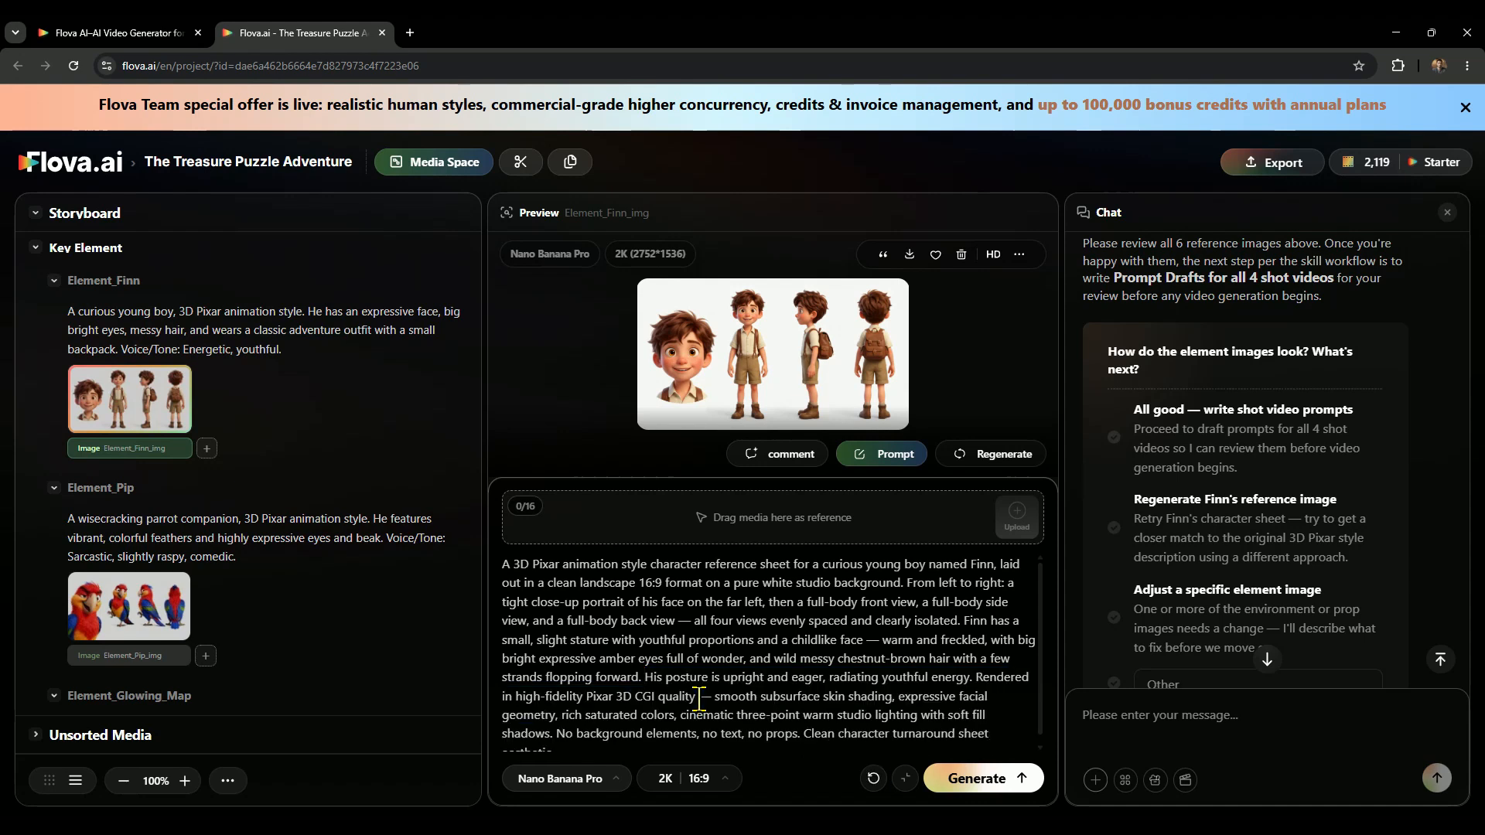
{"action": "type", "text": "He wears a rugged explorer outfit: a faded olive-green button-up shirt with rolled sleeves, sturdy canvas cargo pants tucked into weathered brown hiking boots, a wide leather belt with a brass buckle, and a battered tan utility vest with multiple pockets, topped off with a slightly dented explorer's hat and a coil of rope slung over one shoulder."}
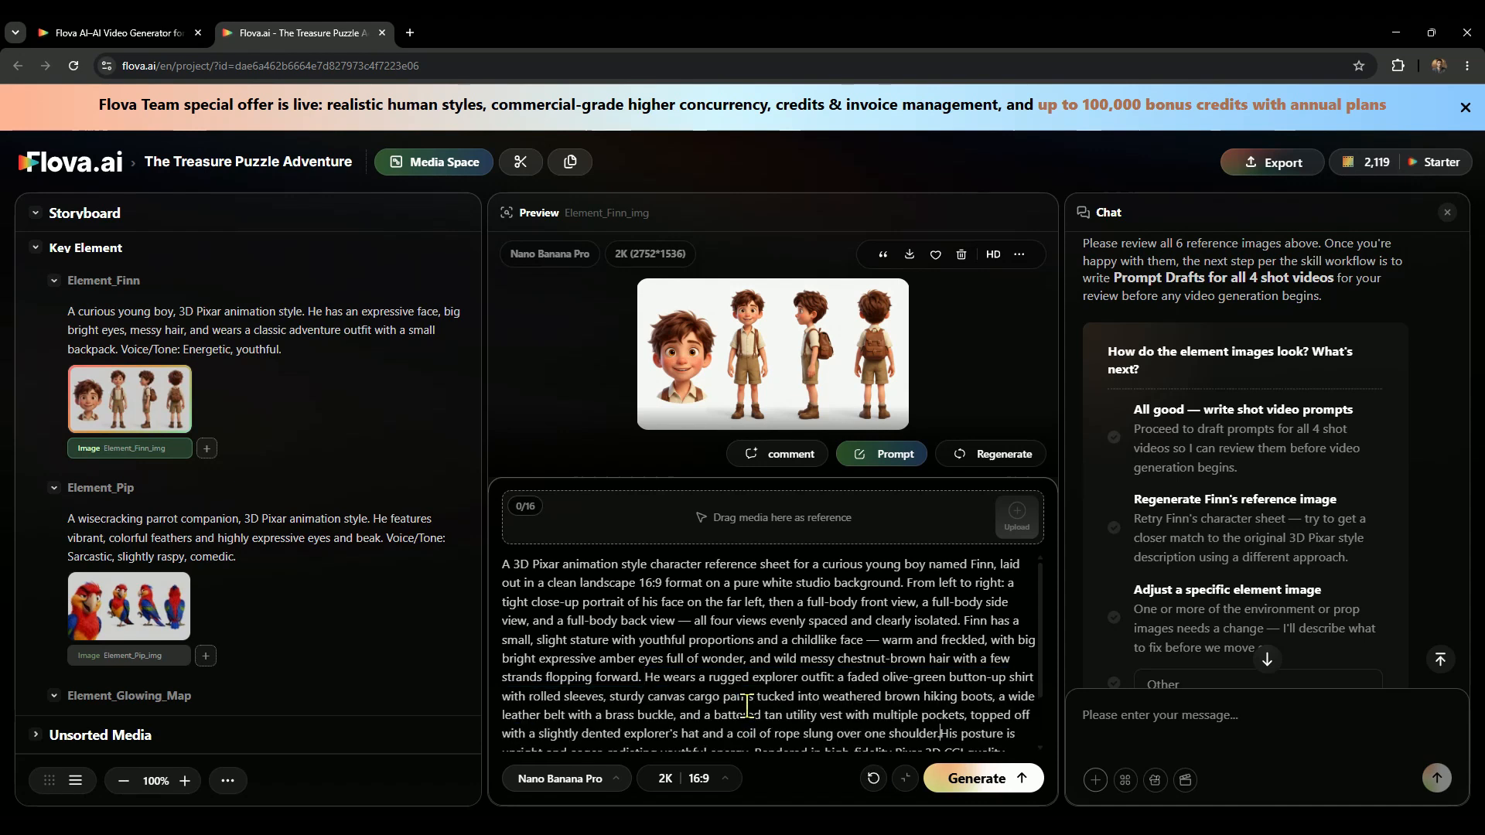
Check the new outfit text and generate another Finn reference image with Nano Banana Pro at 2K, 16:9.
{"action": "left_click_drag", "start_coordinate": [938, 734], "coordinate": [643, 684]}
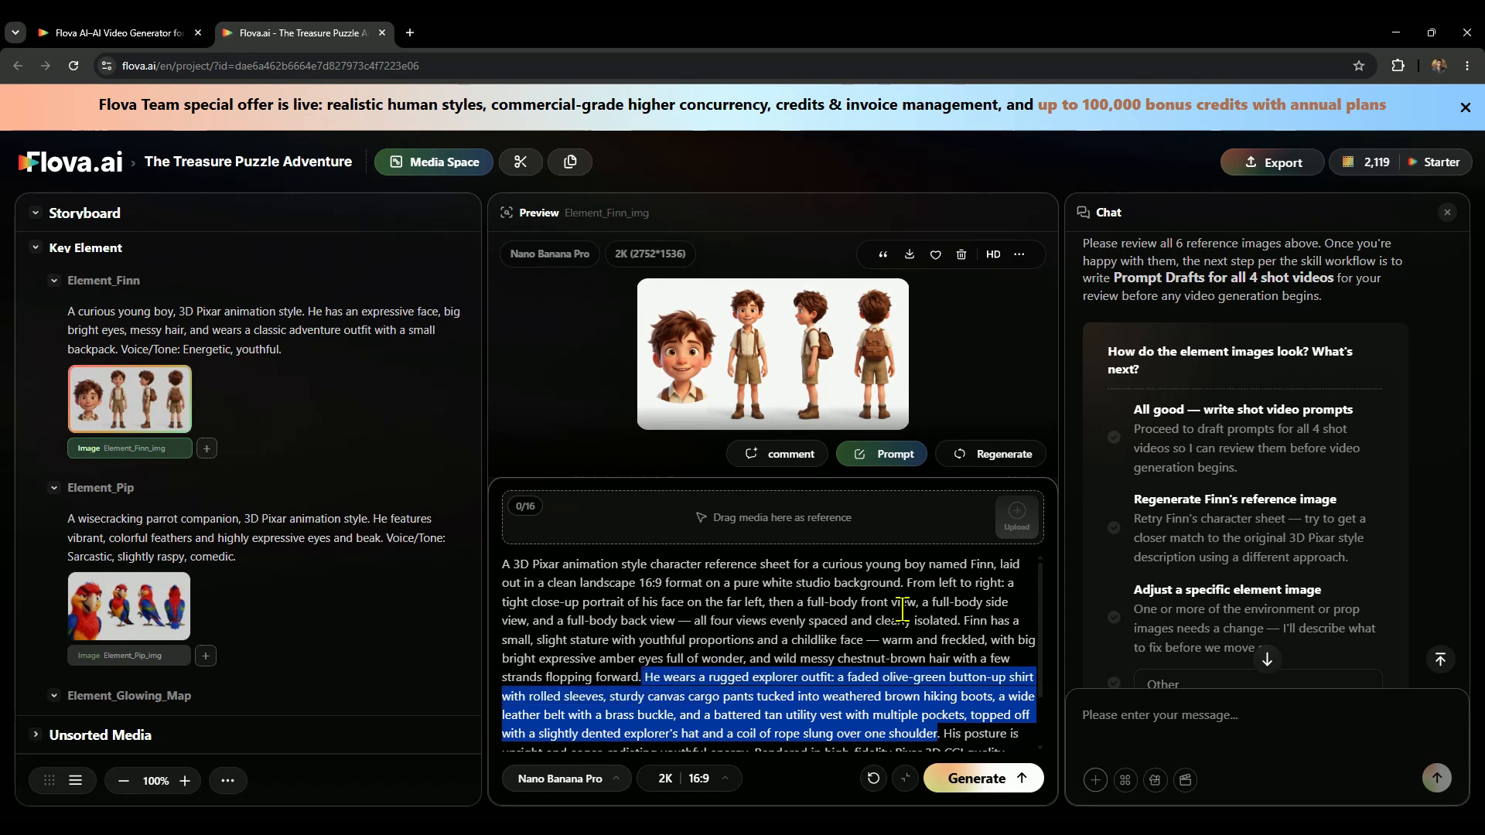
{"action": "left_click", "coordinate": [1040, 828]}
{"action": "left_click", "coordinate": [984, 781]}
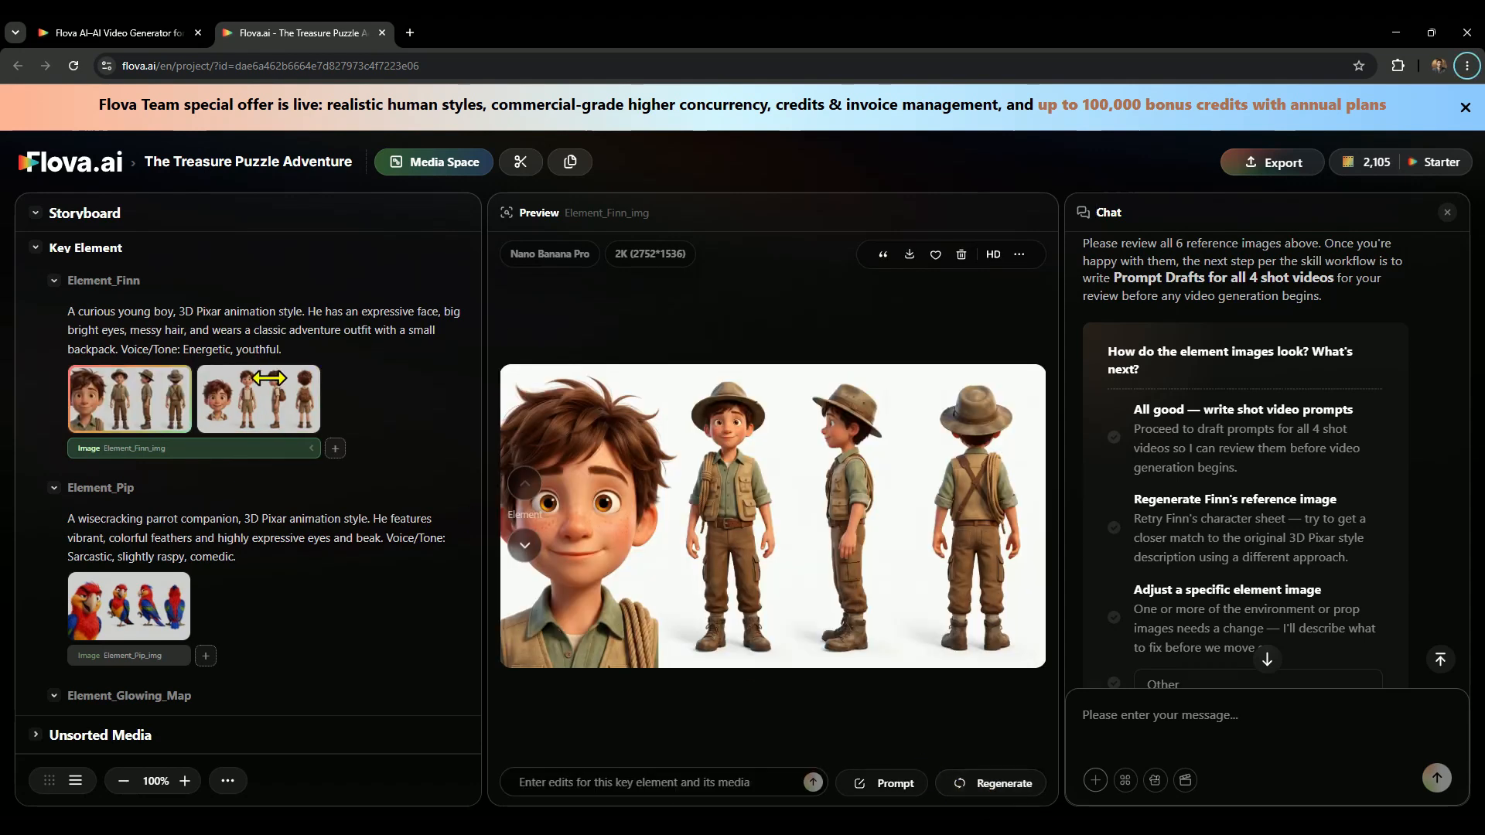
Compare Finn's new explorer-outfit image with his earlier version and with Pip's reference sheet.
{"action": "left_click", "coordinate": [254, 389]}
{"action": "left_click", "coordinate": [147, 391]}
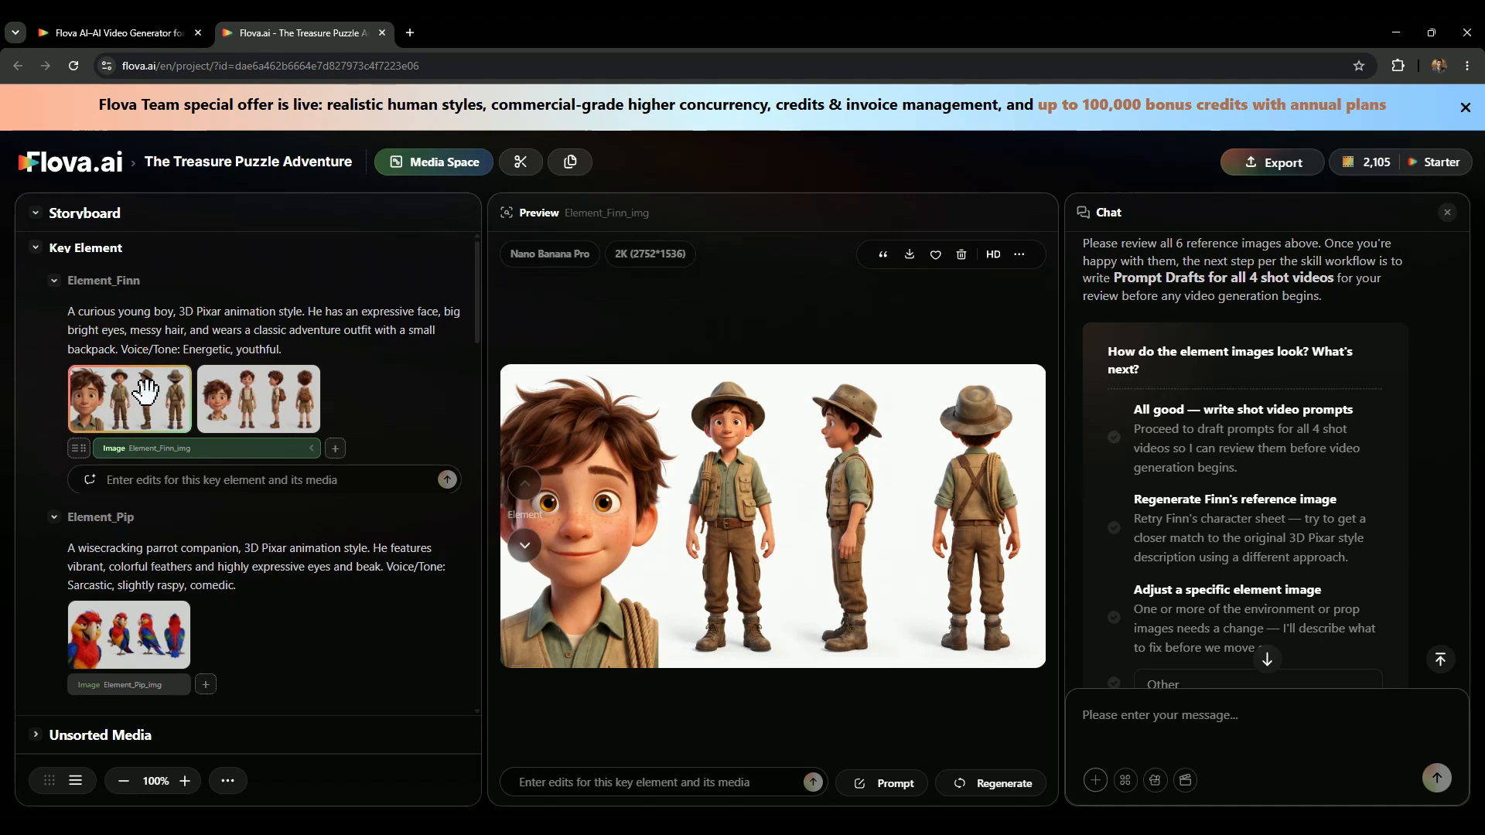
{"action": "scroll", "coordinate": [155, 421], "scroll_direction": "down", "scroll_amount": 2}
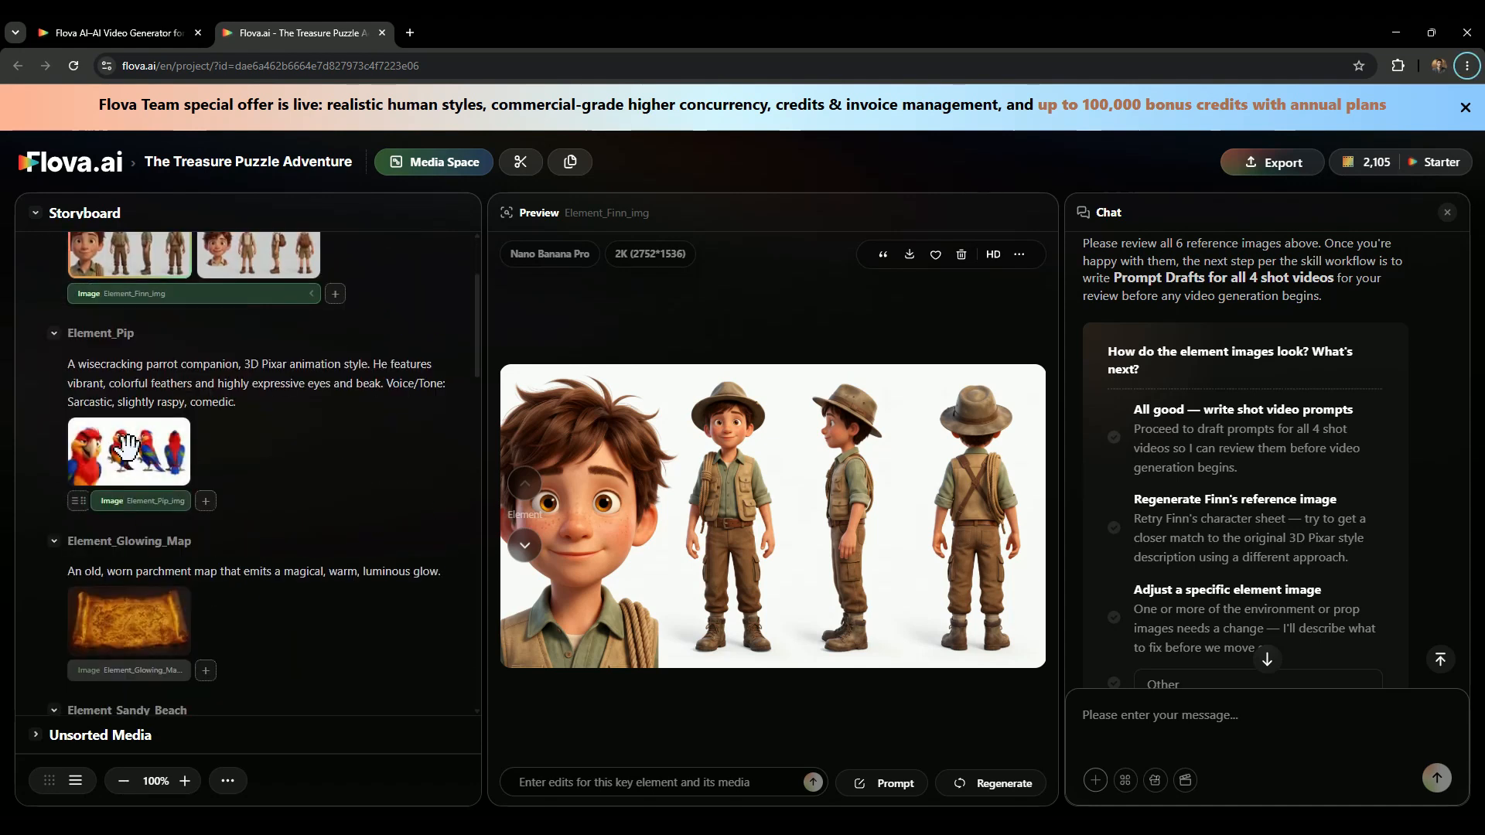
{"action": "left_click", "coordinate": [128, 447]}
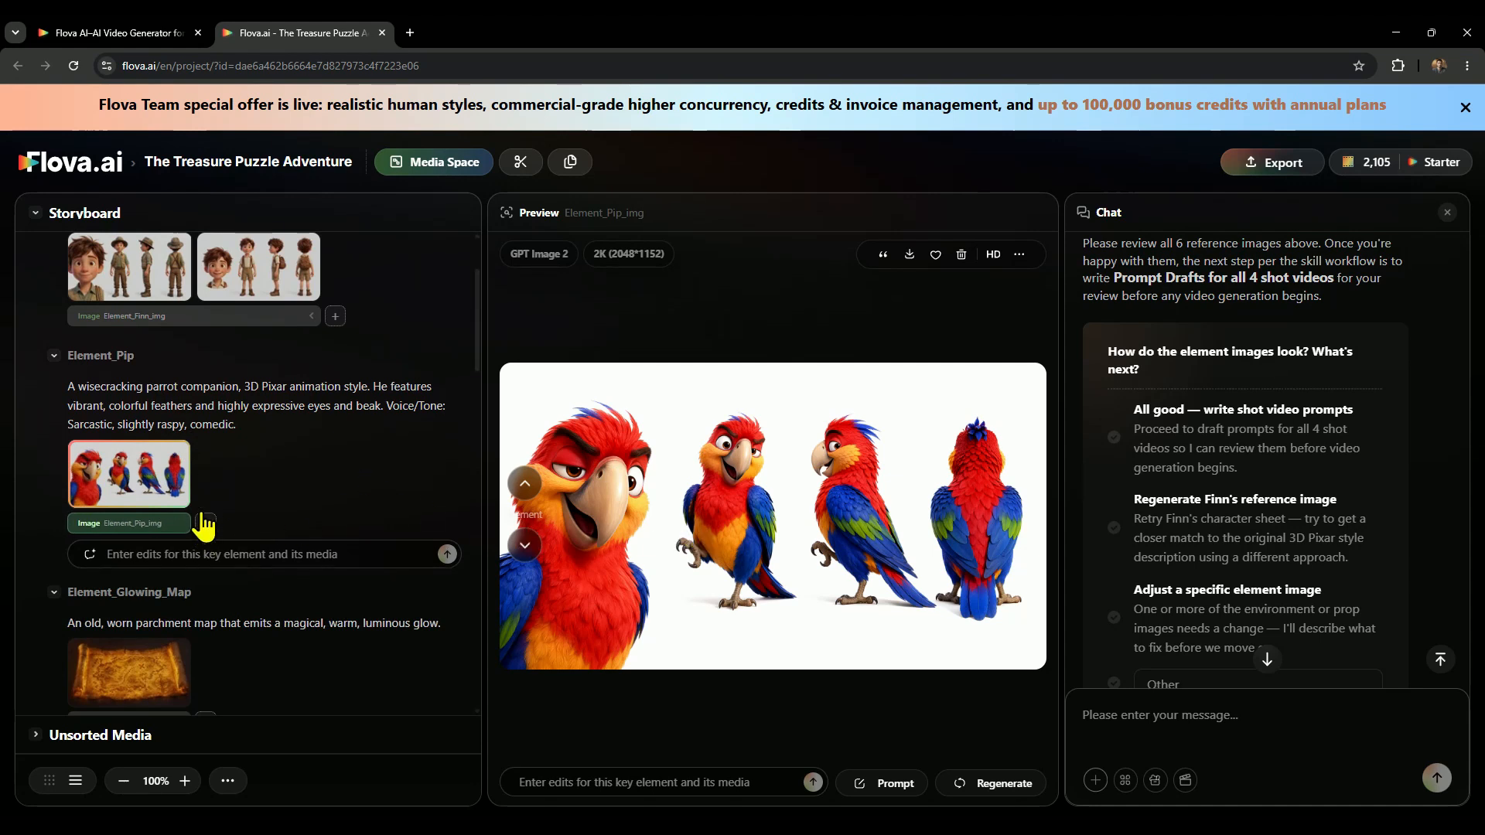
{"action": "scroll", "coordinate": [203, 526], "scroll_direction": "up", "scroll_amount": 2}
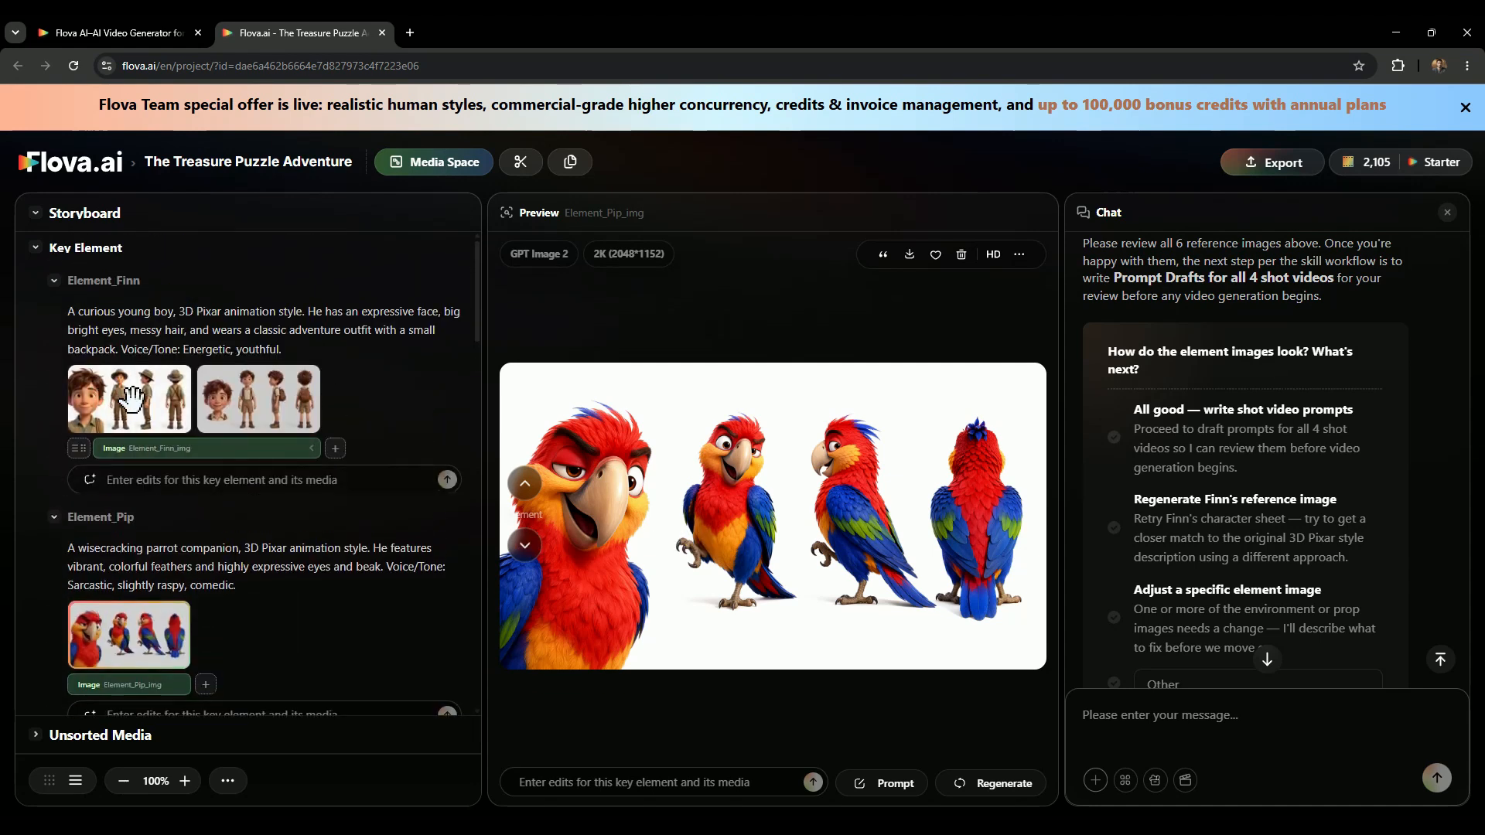
{"action": "left_click", "coordinate": [132, 399]}
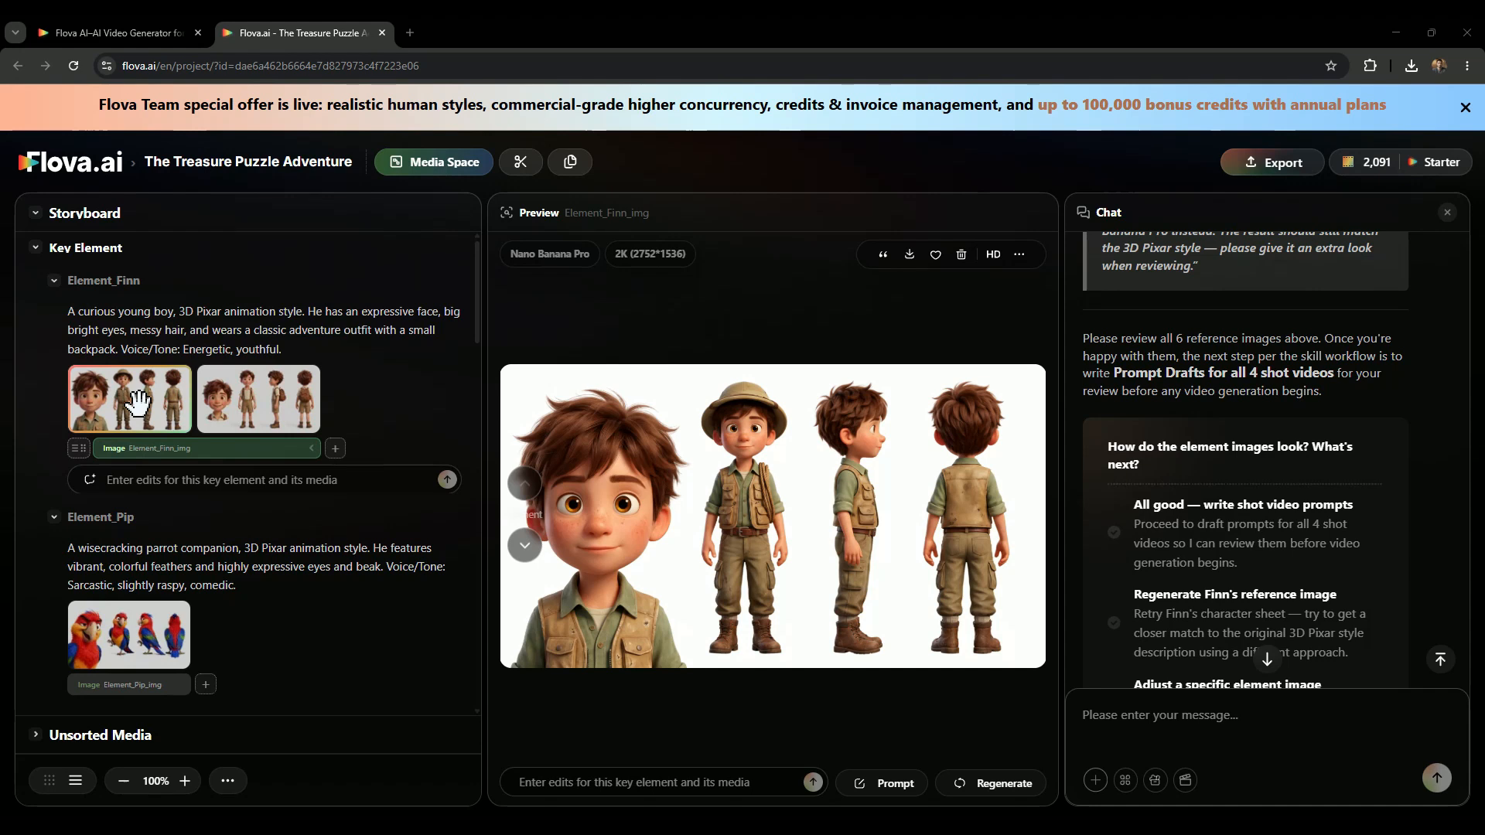
Add Finn's image to the chat and request making him slightly more realistic while preserving his 3D Pixar-style character design.
{"action": "left_click", "coordinate": [79, 448]}
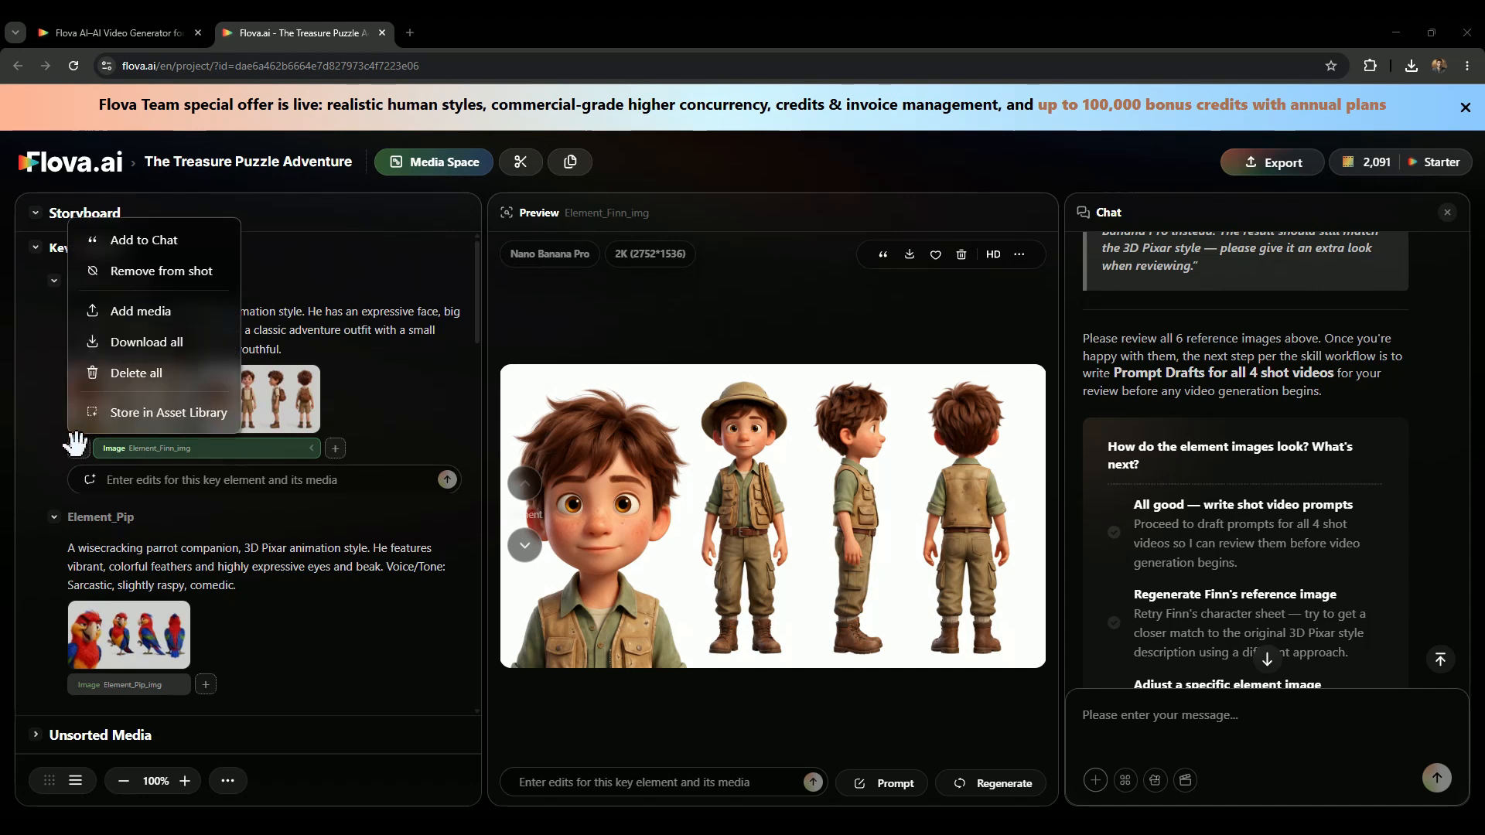
{"action": "left_click", "coordinate": [159, 243]}
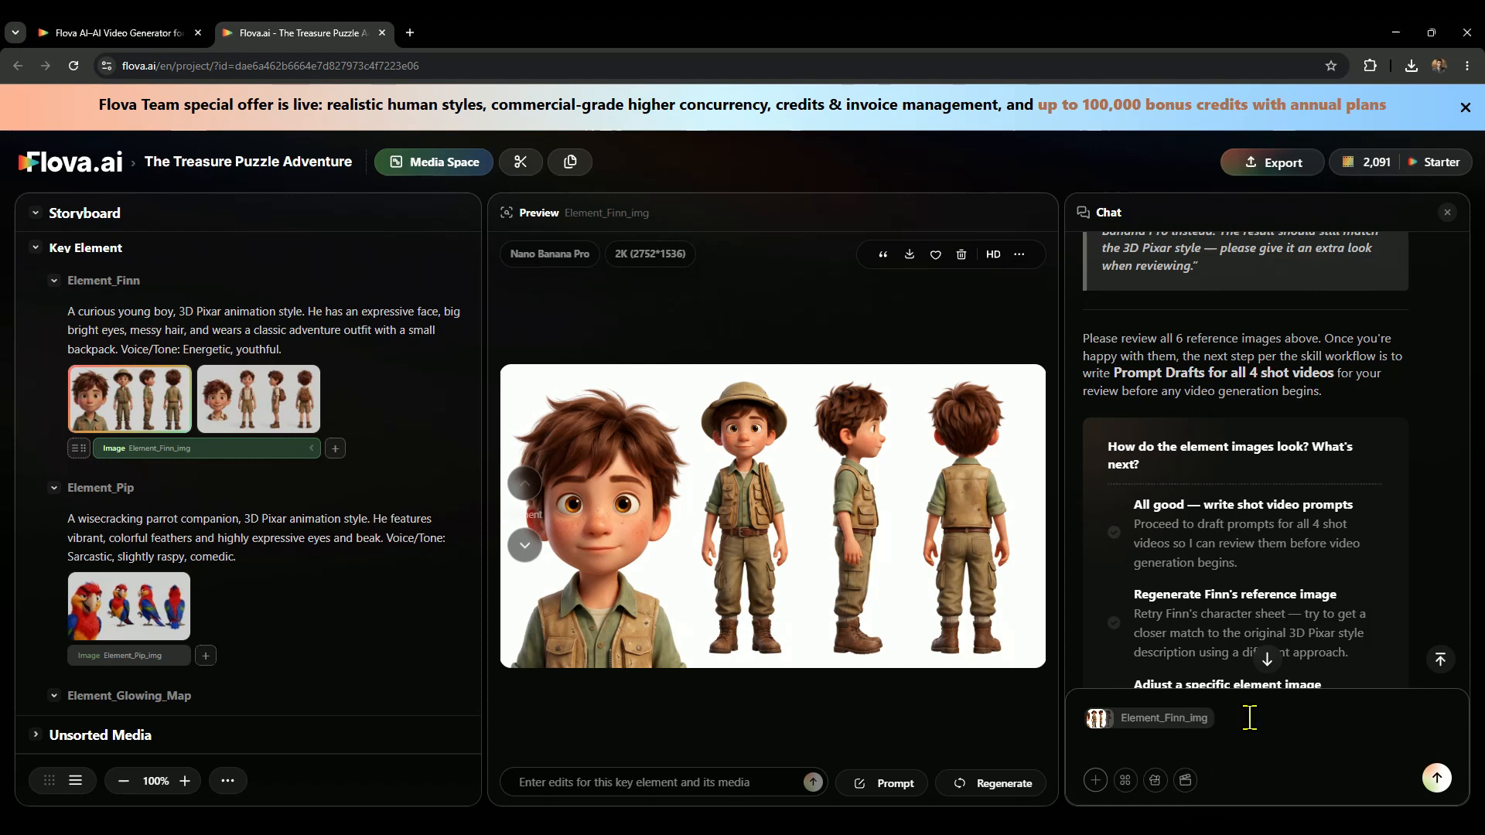
{"action": "type", "text": "Finn looks a bit too cartoonish. Make him slightly more realistic while preserving his 3D Pixar-style character design."}
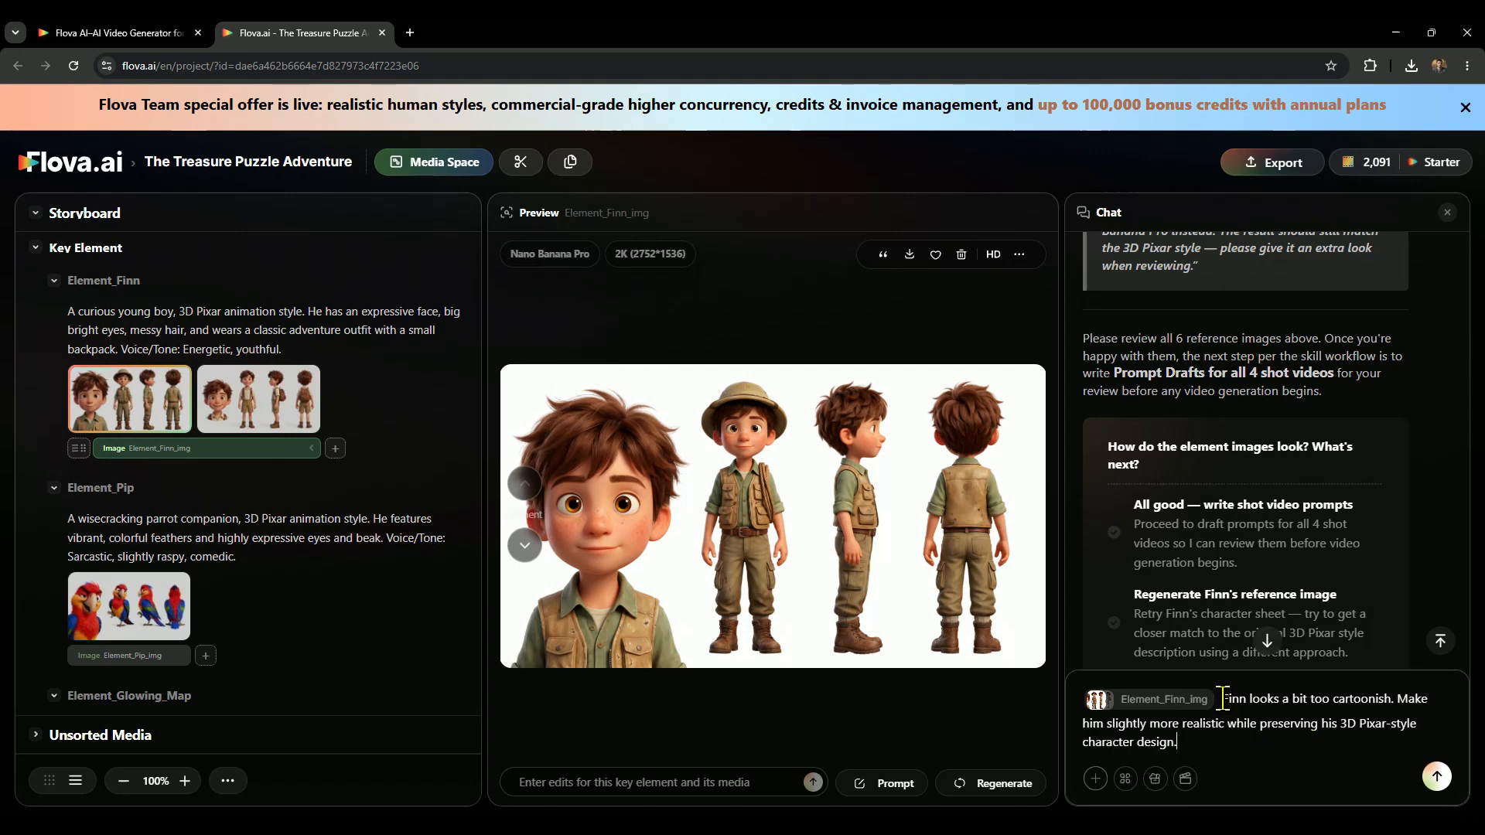
{"action": "left_click_drag", "start_coordinate": [1221, 698], "coordinate": [1284, 748]}
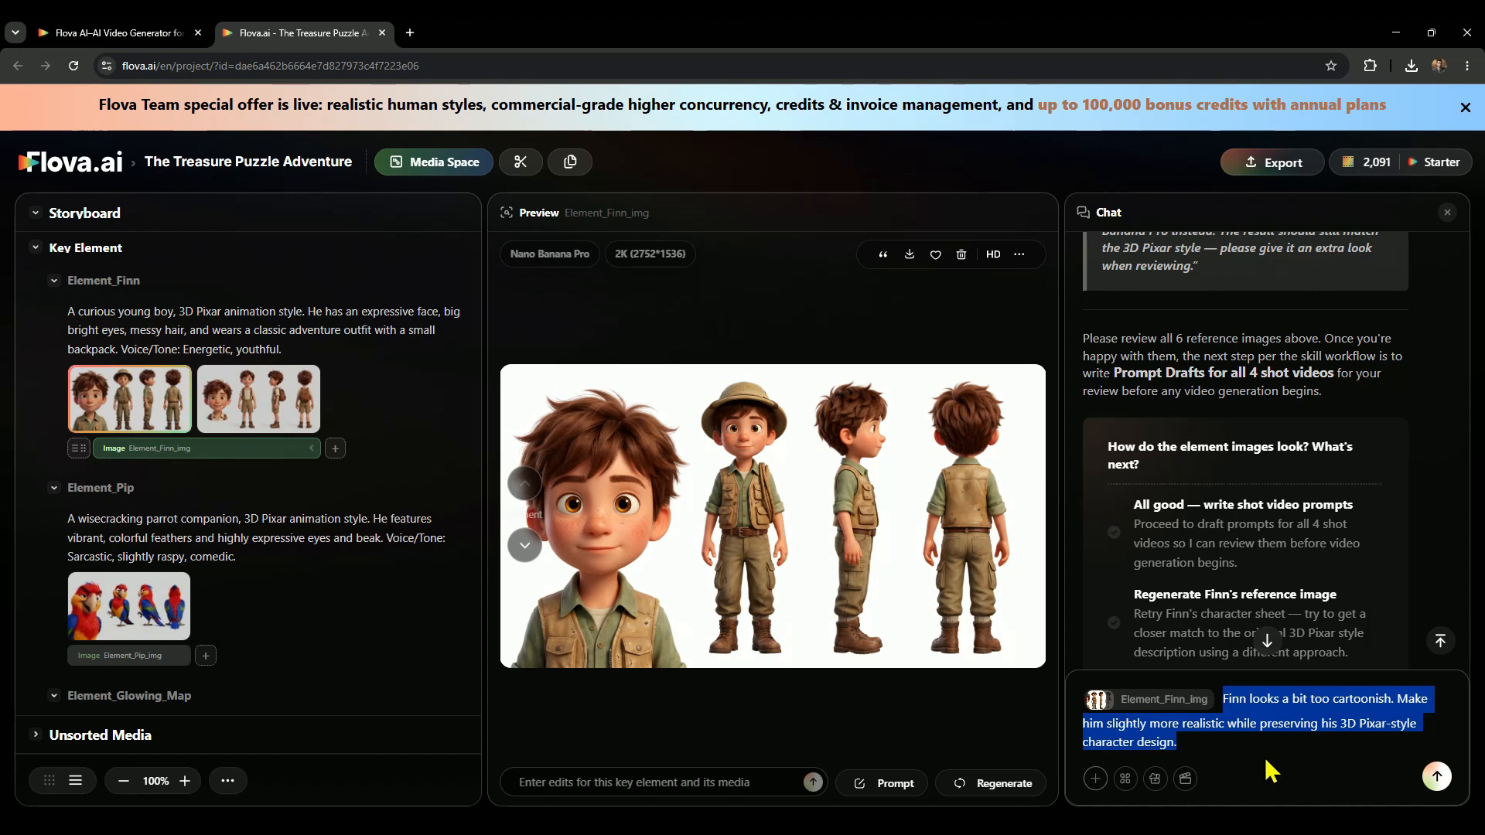
{"action": "left_click", "coordinate": [1272, 771]}
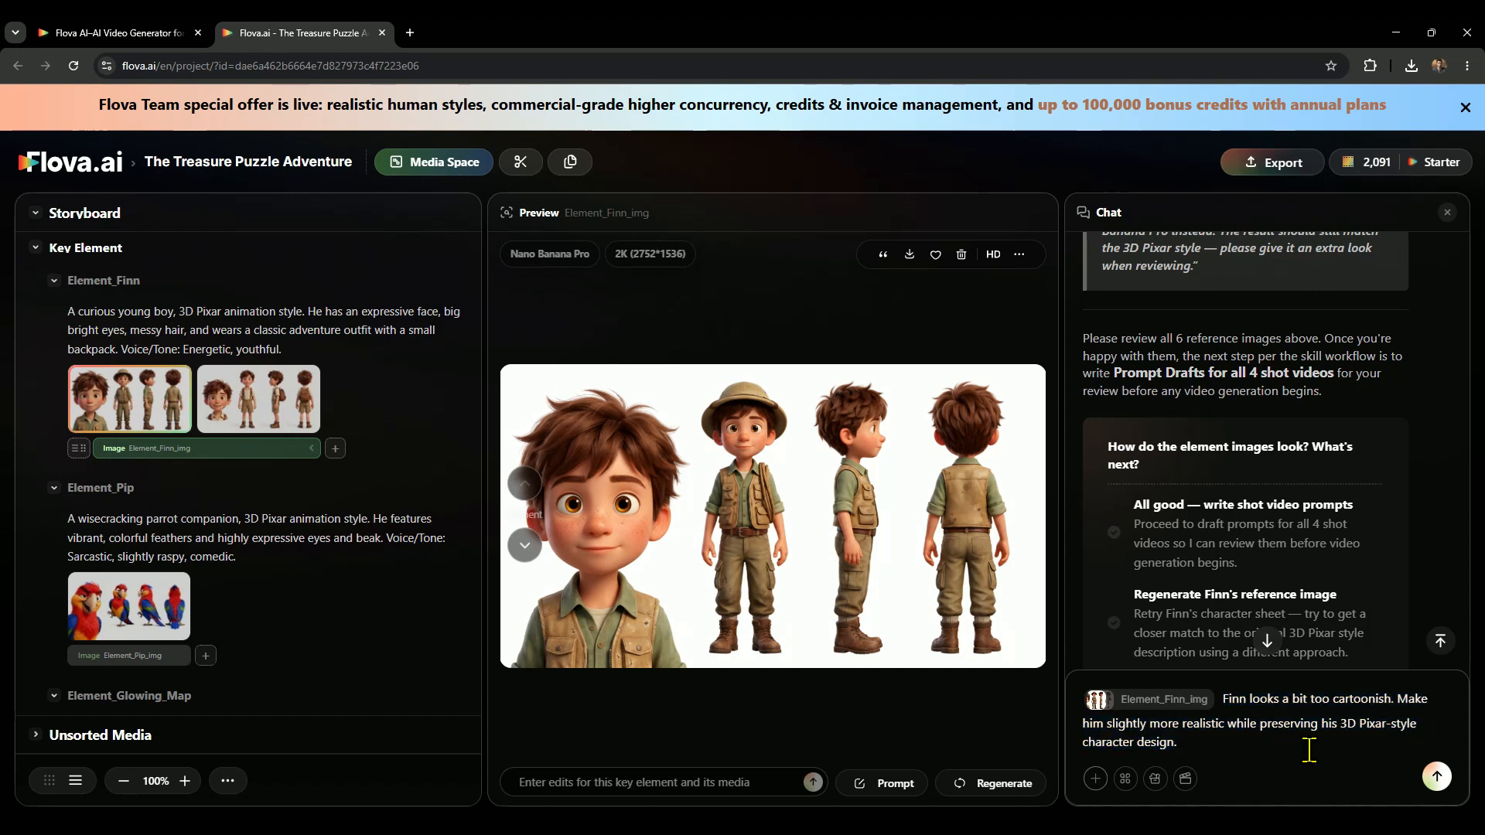
{"action": "left_click", "coordinate": [1436, 777]}
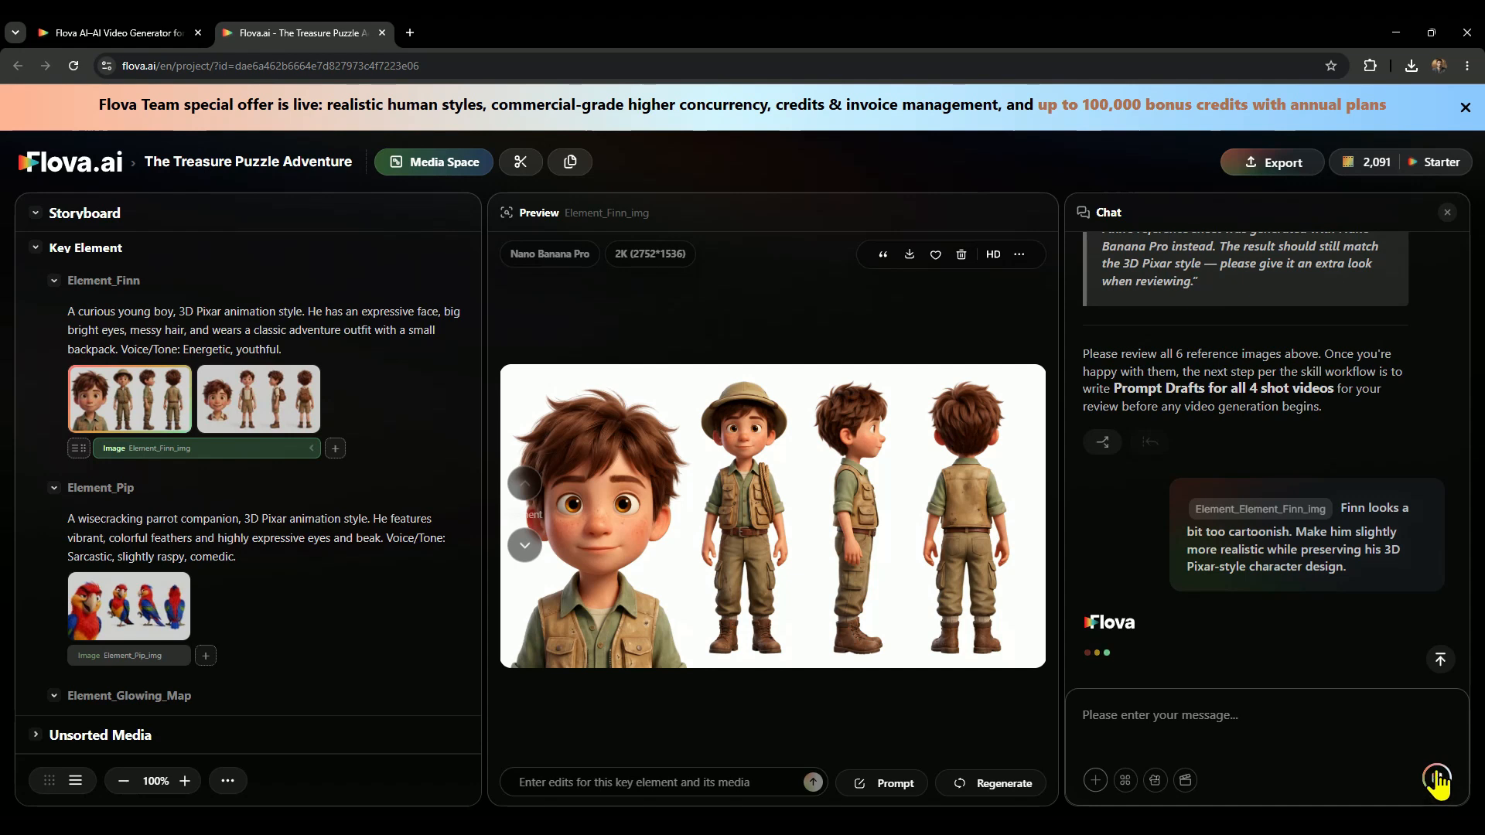
Compare Finn's semi-realistic suspenders reference sheet with the explorer-outfit version, ending on the suspenders sheet.
{"action": "left_click", "coordinate": [108, 403]}
{"action": "left_click", "coordinate": [220, 396]}
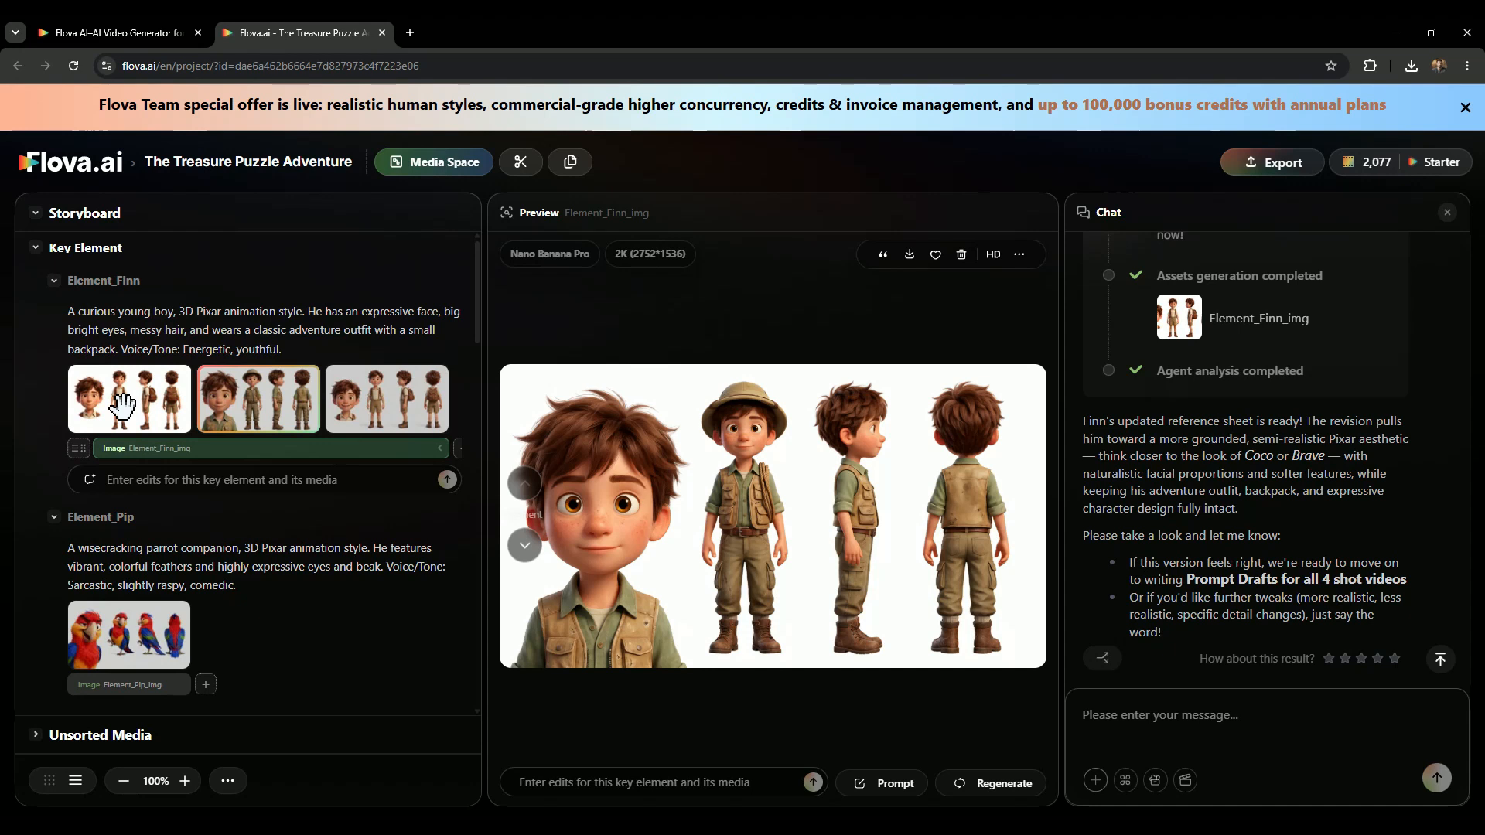
{"action": "left_click", "coordinate": [123, 404]}
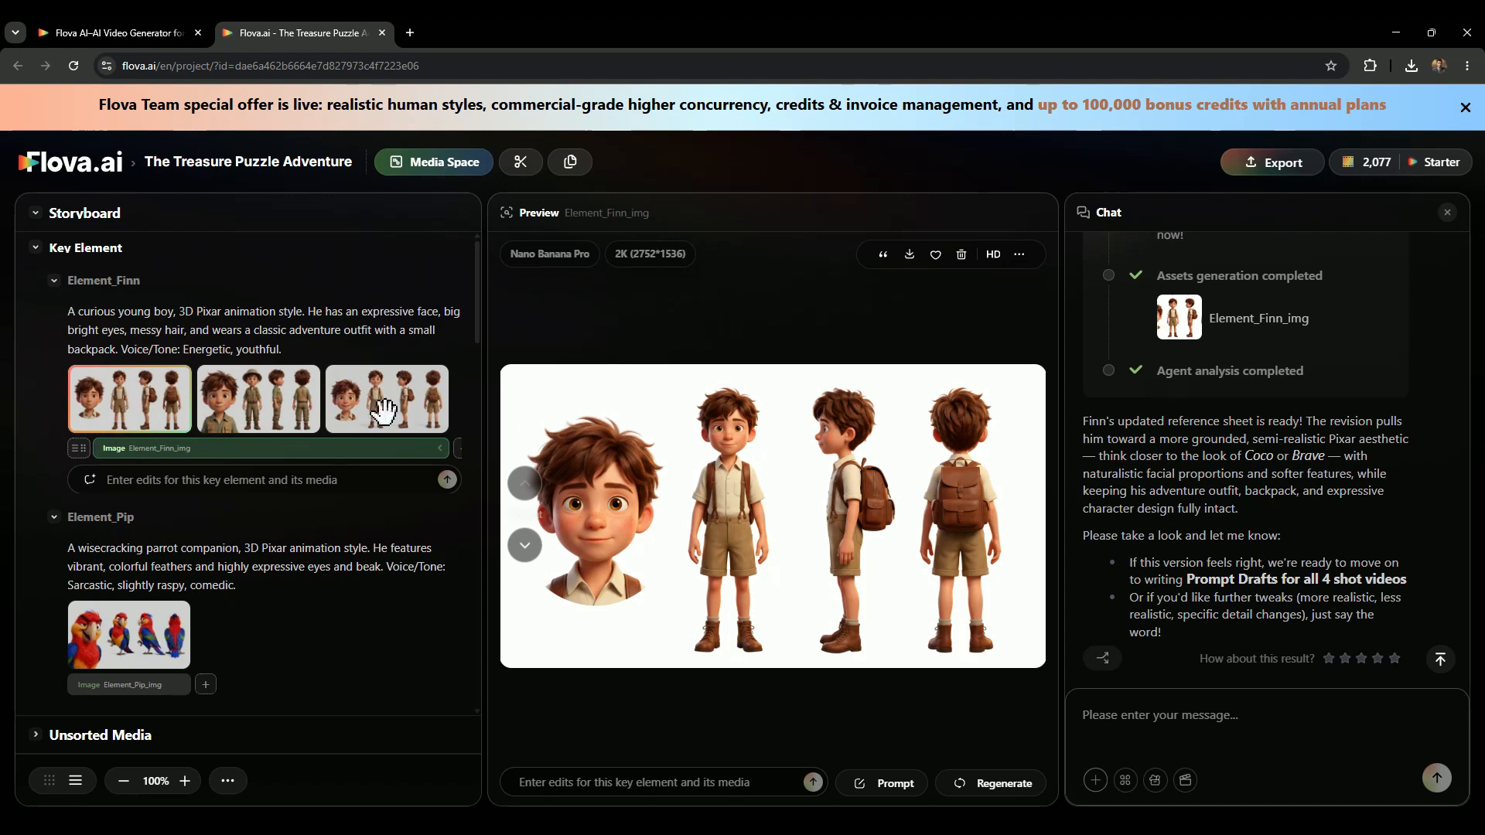
Reply "yes" in the chat to approve Finn's updated reference and start writing prompt drafts for all 4 shot videos.
{"action": "left_click_drag", "start_coordinate": [1184, 576], "coordinate": [1406, 578]}
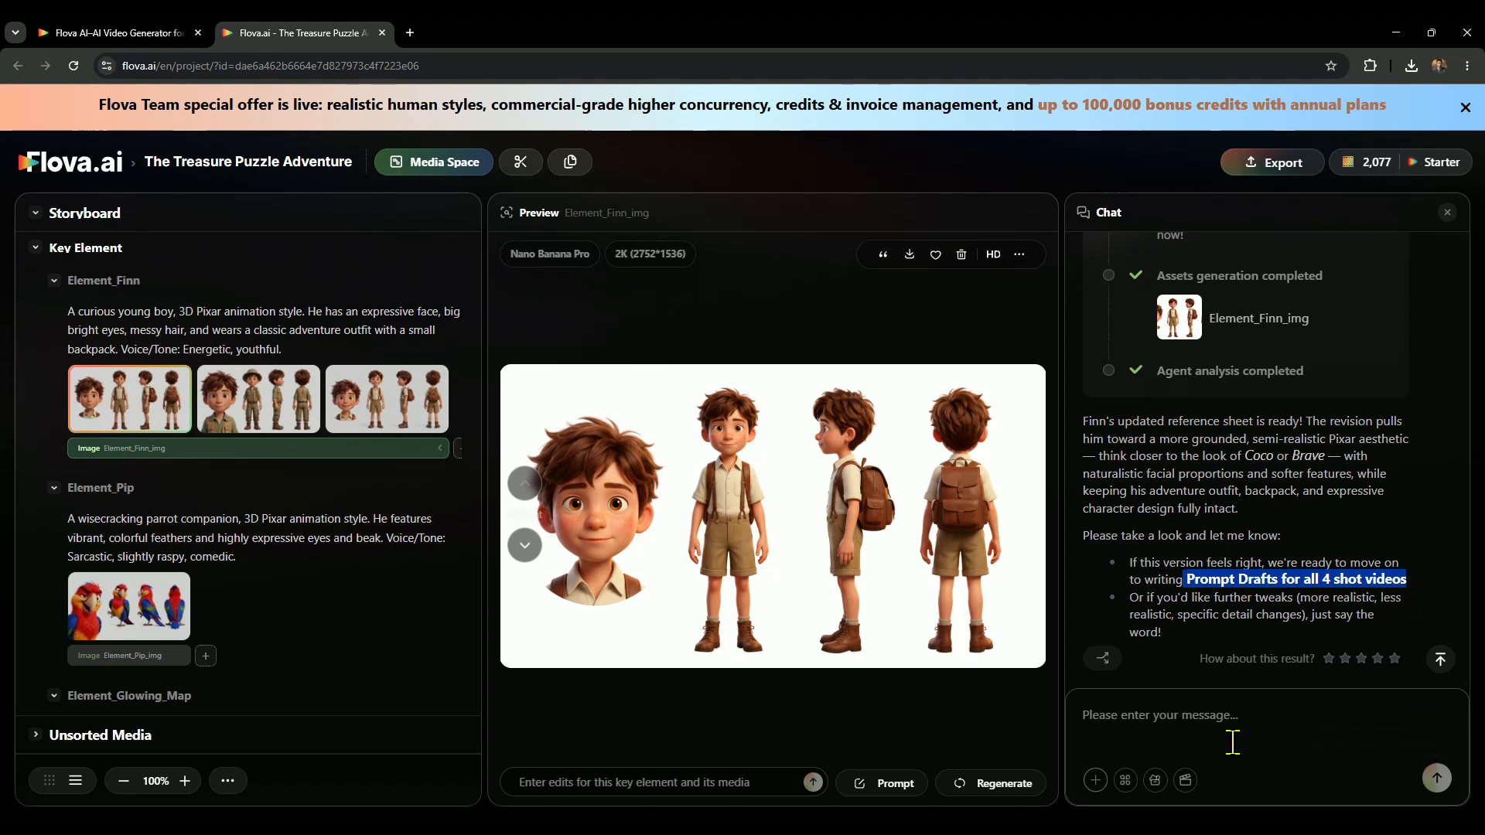
{"action": "left_click", "coordinate": [1185, 720]}
{"action": "type", "text": "confirm or"}
{"action": "key", "text": "ctrl+a"}
{"action": "type", "text": "yes"}
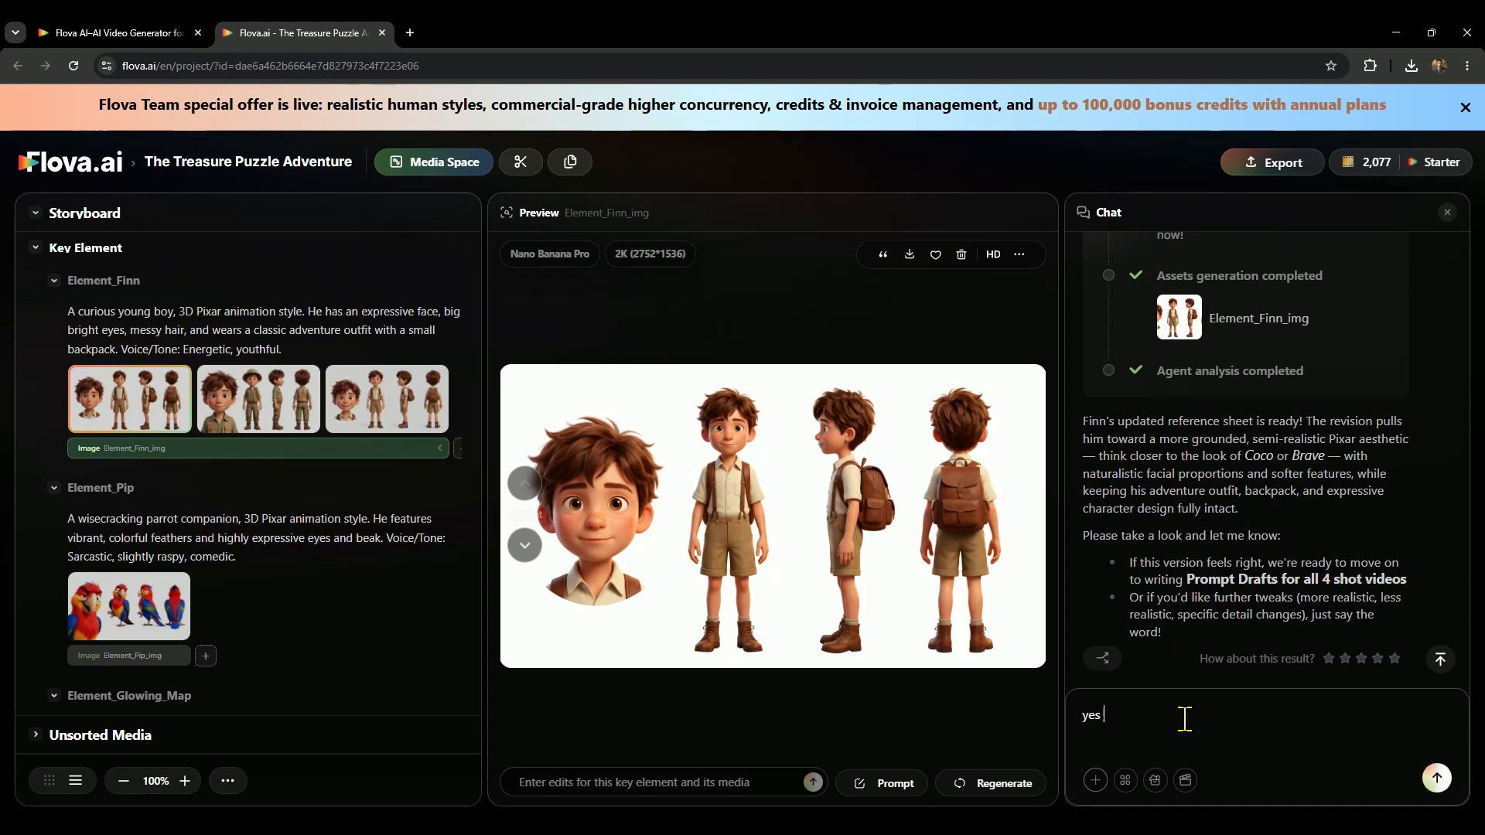
{"action": "left_click", "coordinate": [1437, 778]}
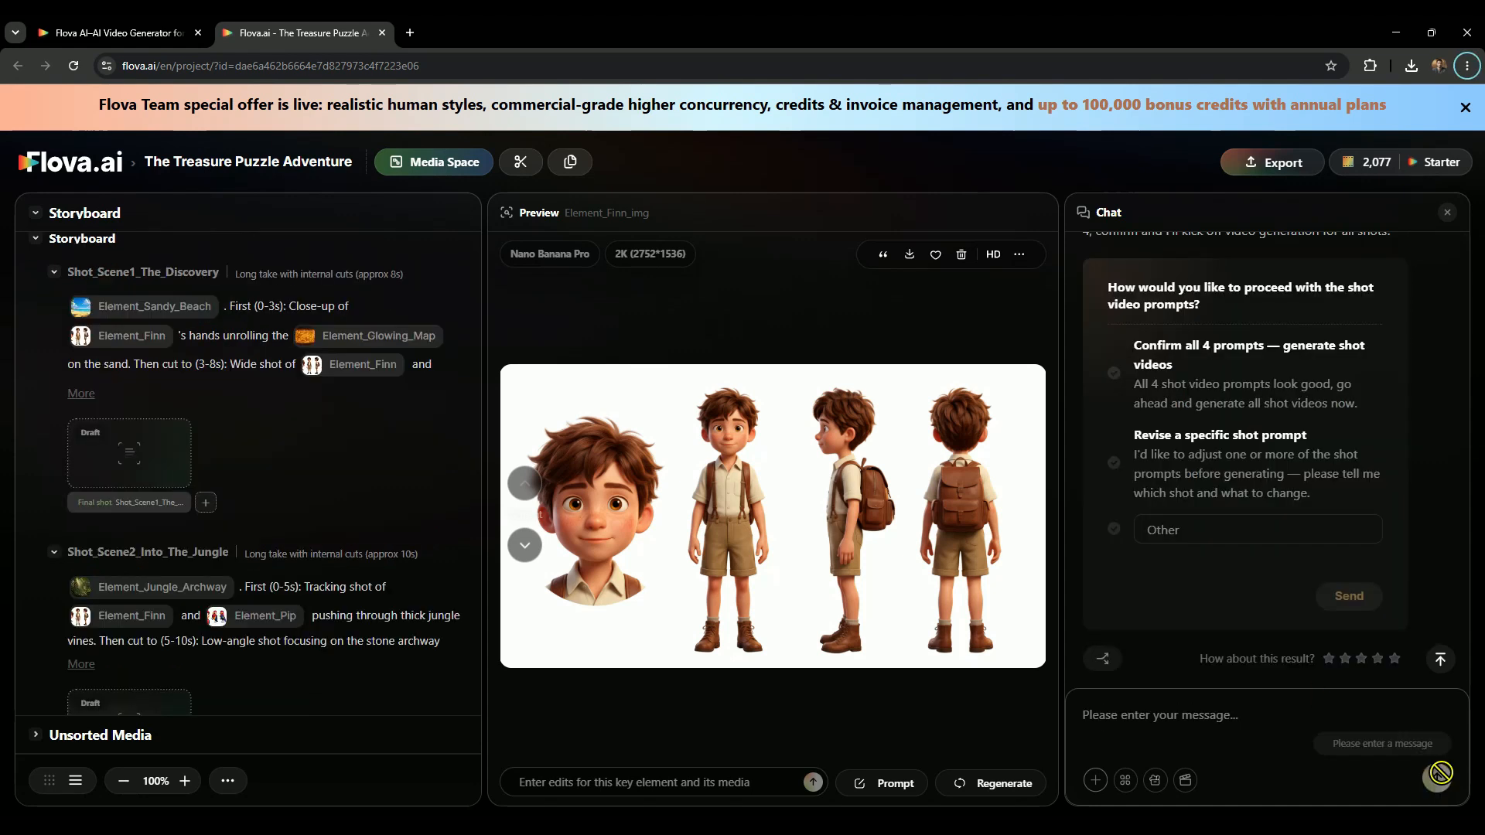
Open the draft video prompt of Shot_Scene1_The_Discovery, read it through and save it.
{"action": "left_click", "coordinate": [146, 468]}
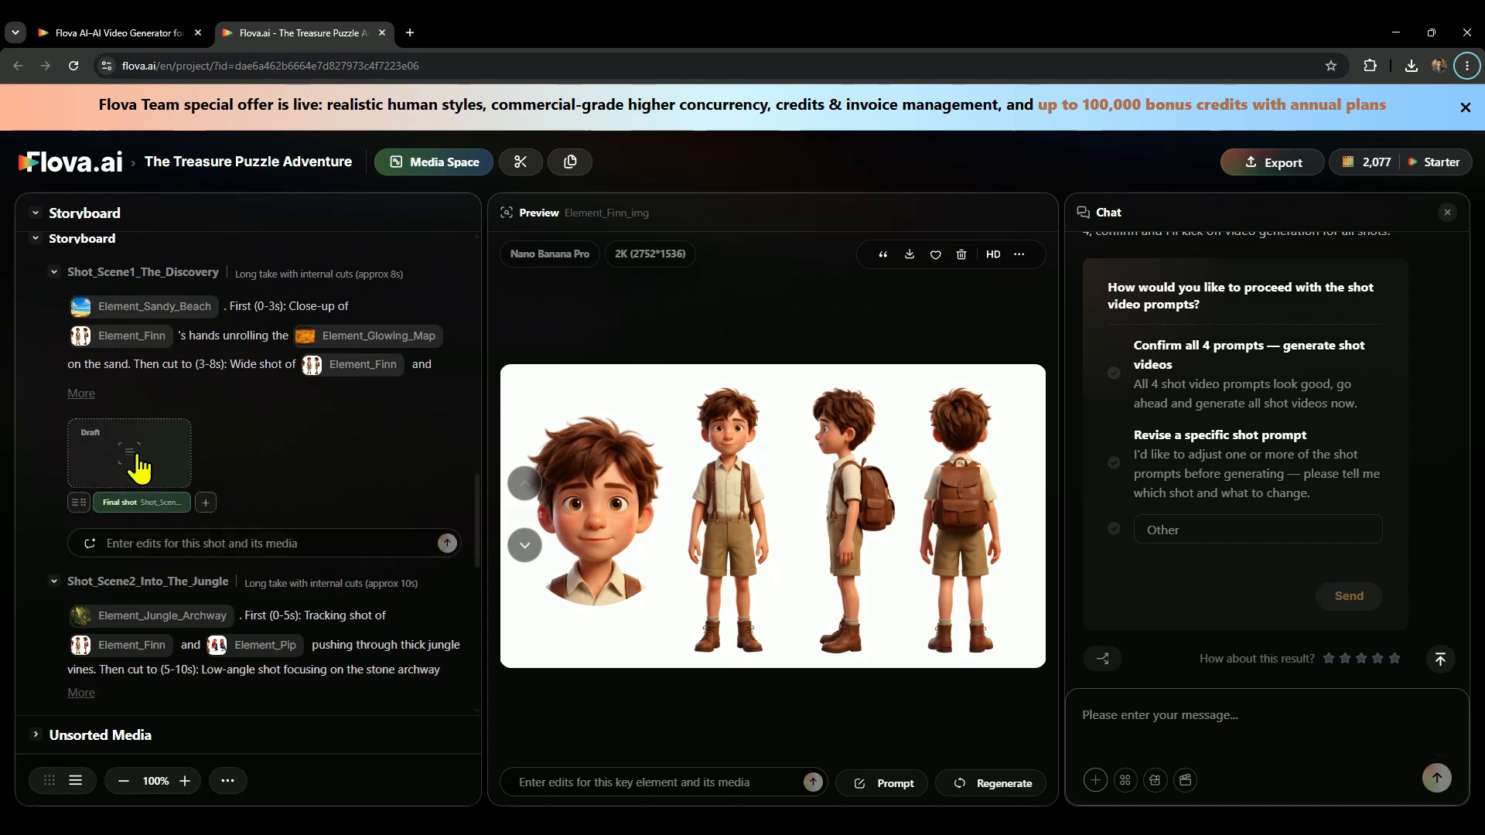
{"action": "left_click", "coordinate": [130, 455]}
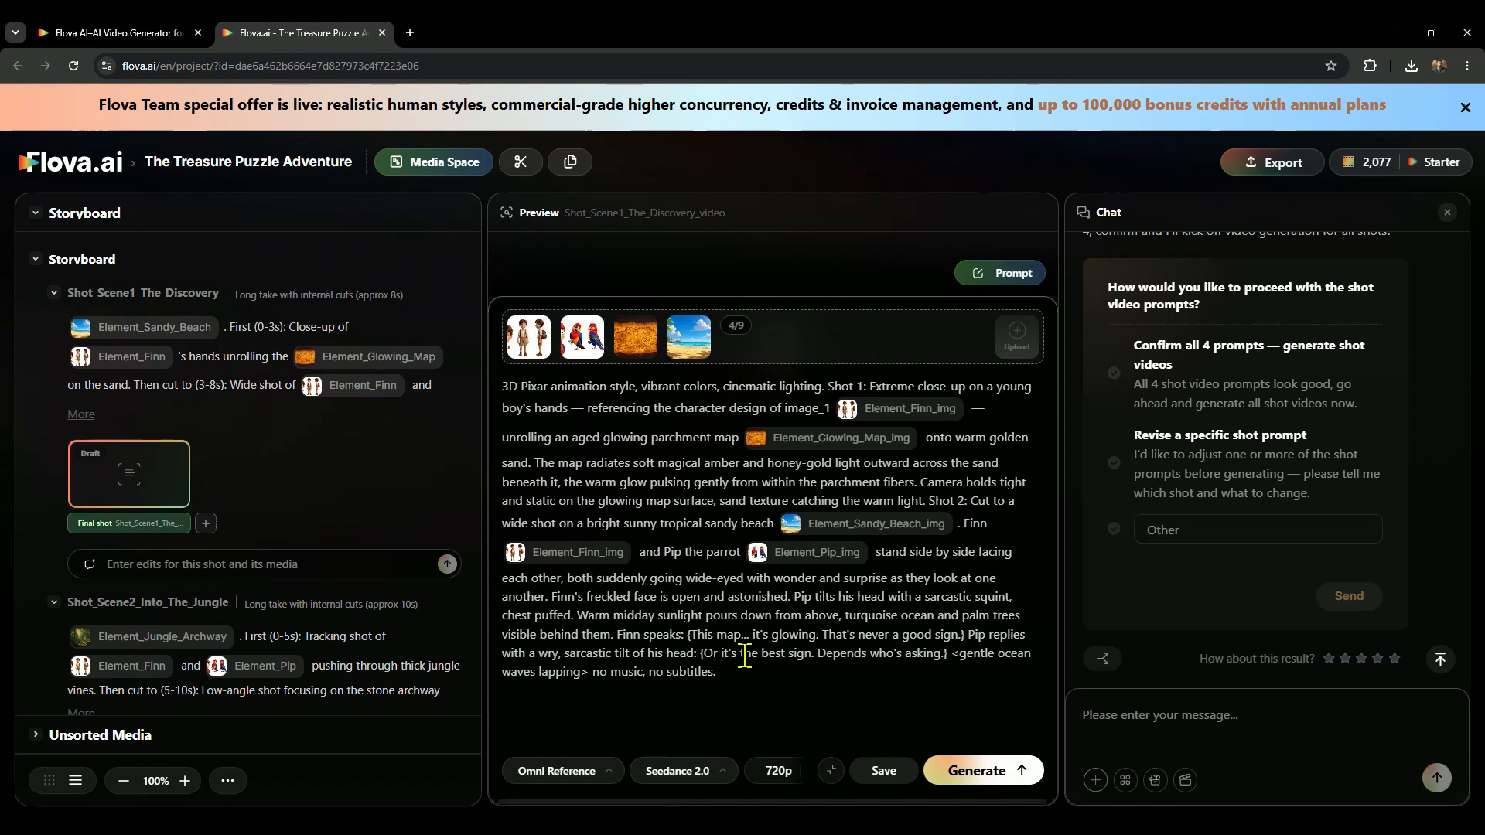
{"action": "left_click", "coordinate": [876, 789]}
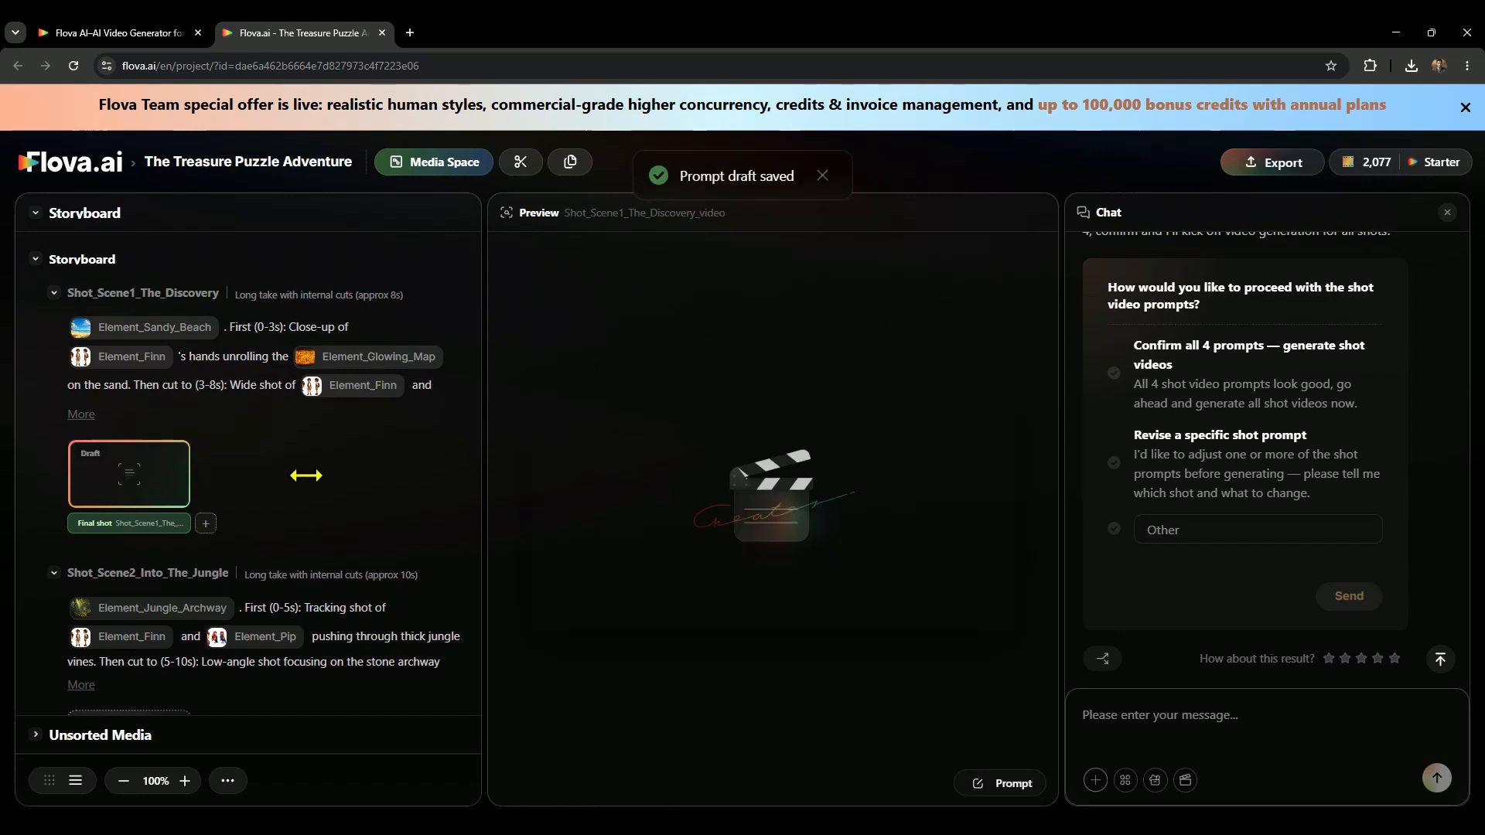
Look through the remaining storyboard shots, then confirm all 4 prompts to generate the shot videos.
{"action": "scroll", "coordinate": [267, 481], "scroll_direction": "down", "scroll_amount": 5}
{"action": "scroll", "coordinate": [193, 526], "scroll_direction": "down", "scroll_amount": 8}
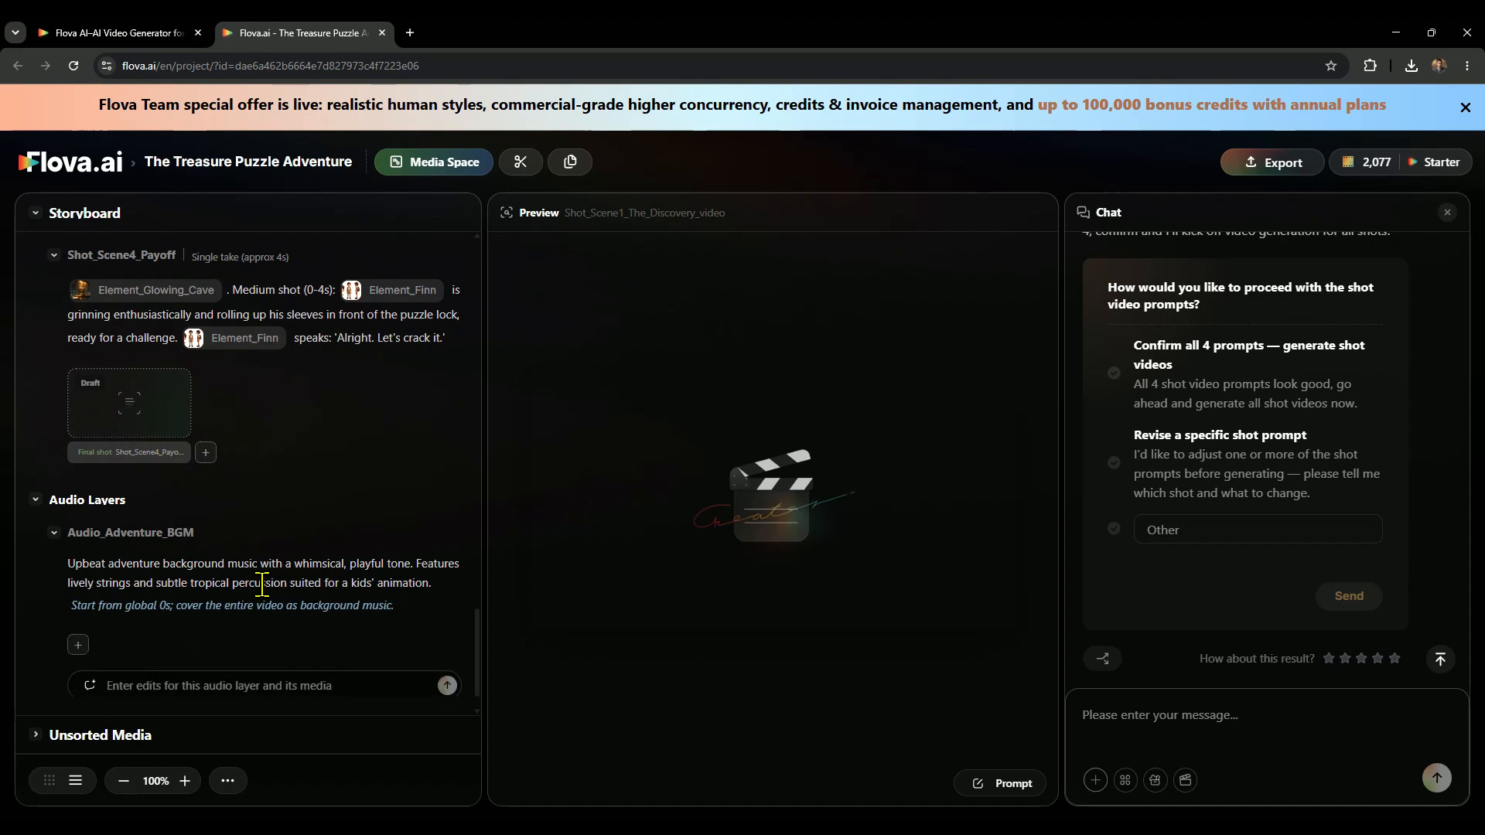
{"action": "scroll", "coordinate": [279, 563], "scroll_direction": "up", "scroll_amount": 12}
{"action": "scroll", "coordinate": [279, 562], "scroll_direction": "up", "scroll_amount": 3}
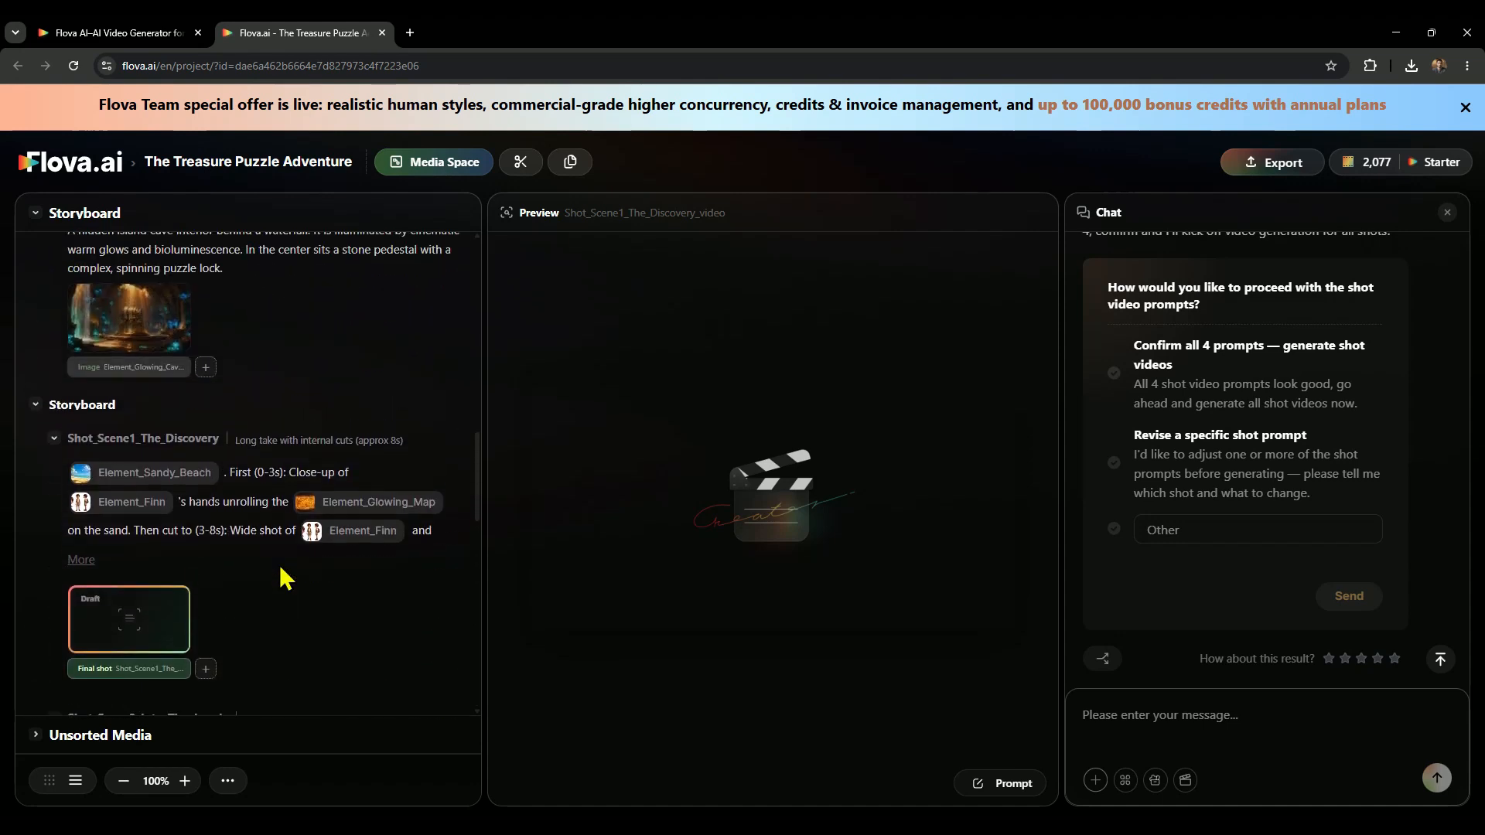
{"action": "scroll", "coordinate": [275, 537], "scroll_direction": "down", "scroll_amount": 2}
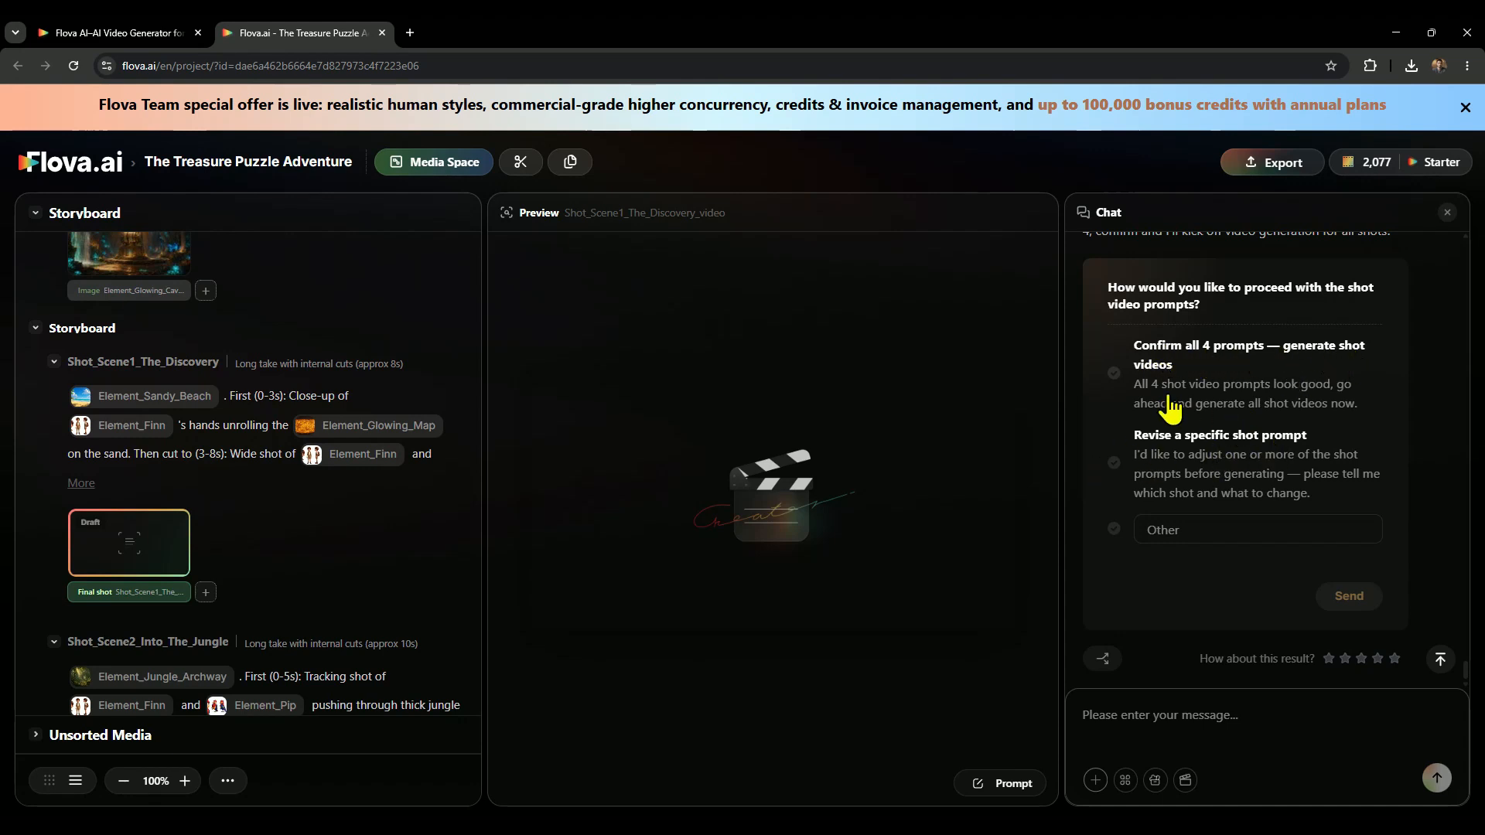
{"action": "left_click", "coordinate": [1123, 377]}
{"action": "left_click", "coordinate": [1350, 596]}
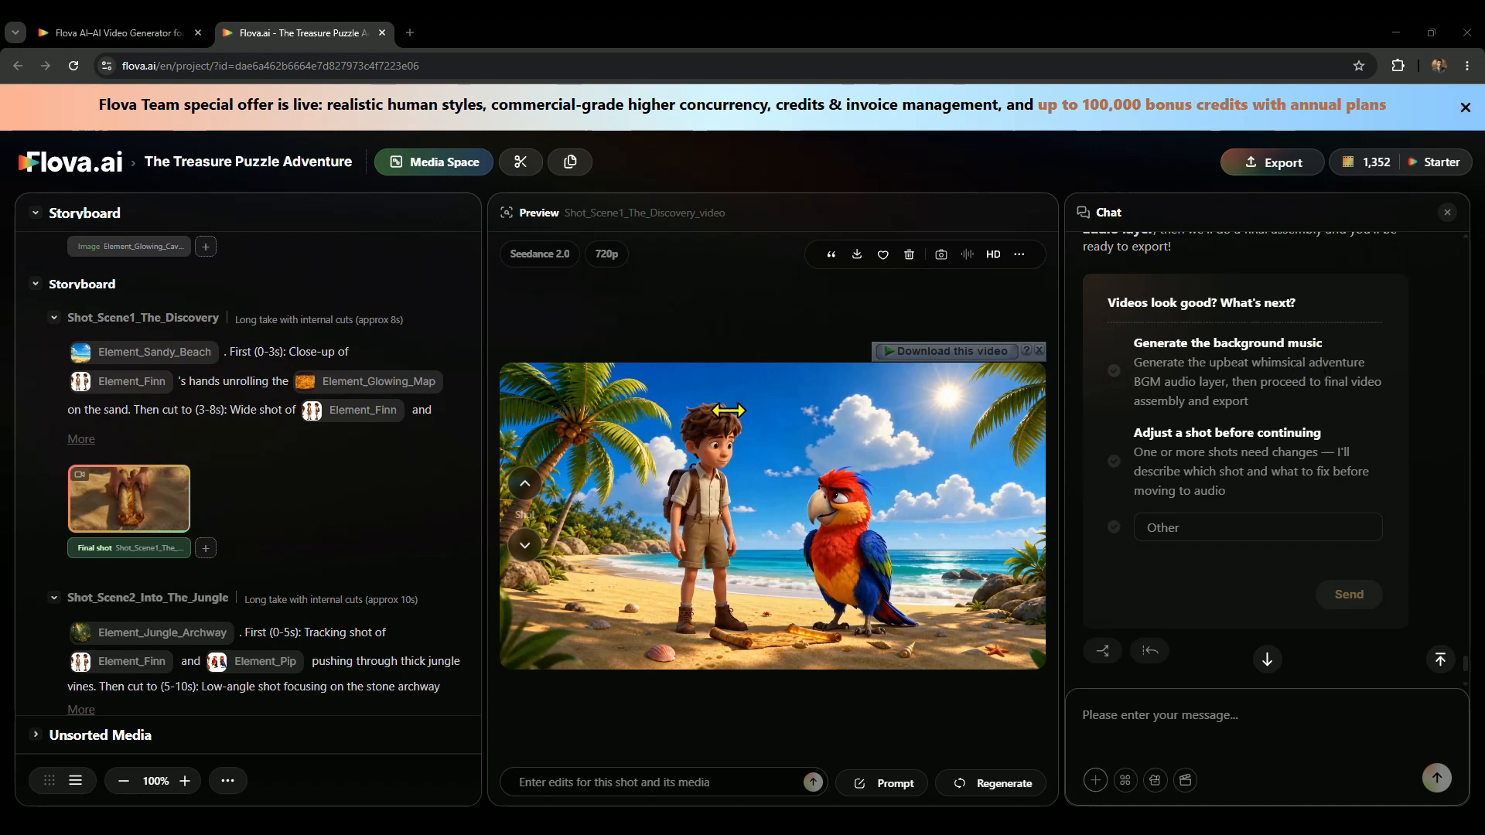
Request a 3D Pixar-style Turtle Island image in the chat, with a jungle-shelled giant sea turtle, glowing treasure chest, hidden cave and warm sunset lighting.
{"action": "left_click", "coordinate": [1148, 713]}
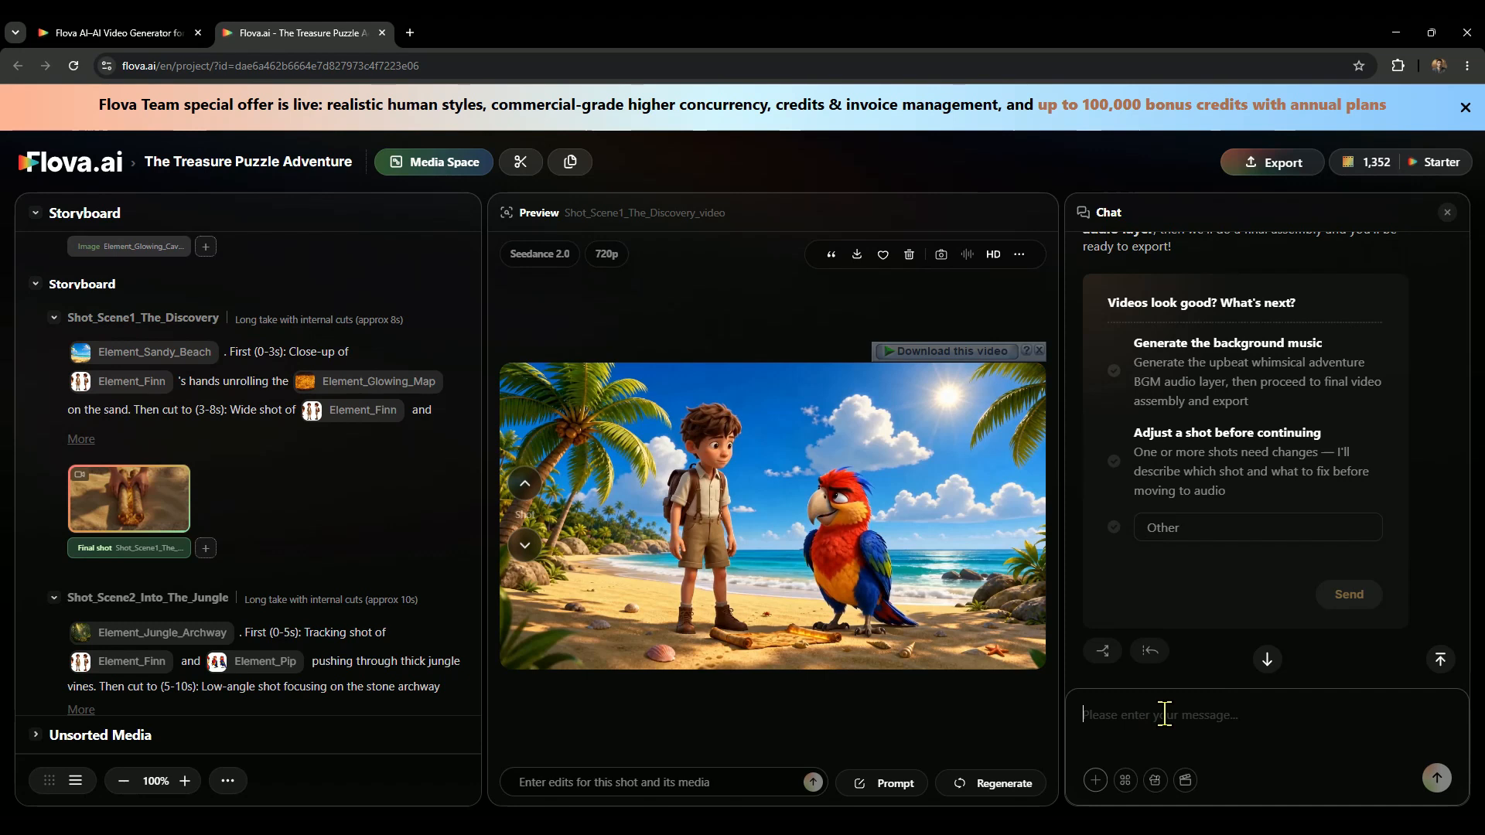
{"action": "type", "text": "3D Pixar-style Turtle Island, a giant sea turtle with a lush jungle shell, glowing golden treasure chest near a hidden cave, winding path, palm trees, warm sunset lighting, magical adventure mood, vibrant colors, cinematic render,"}
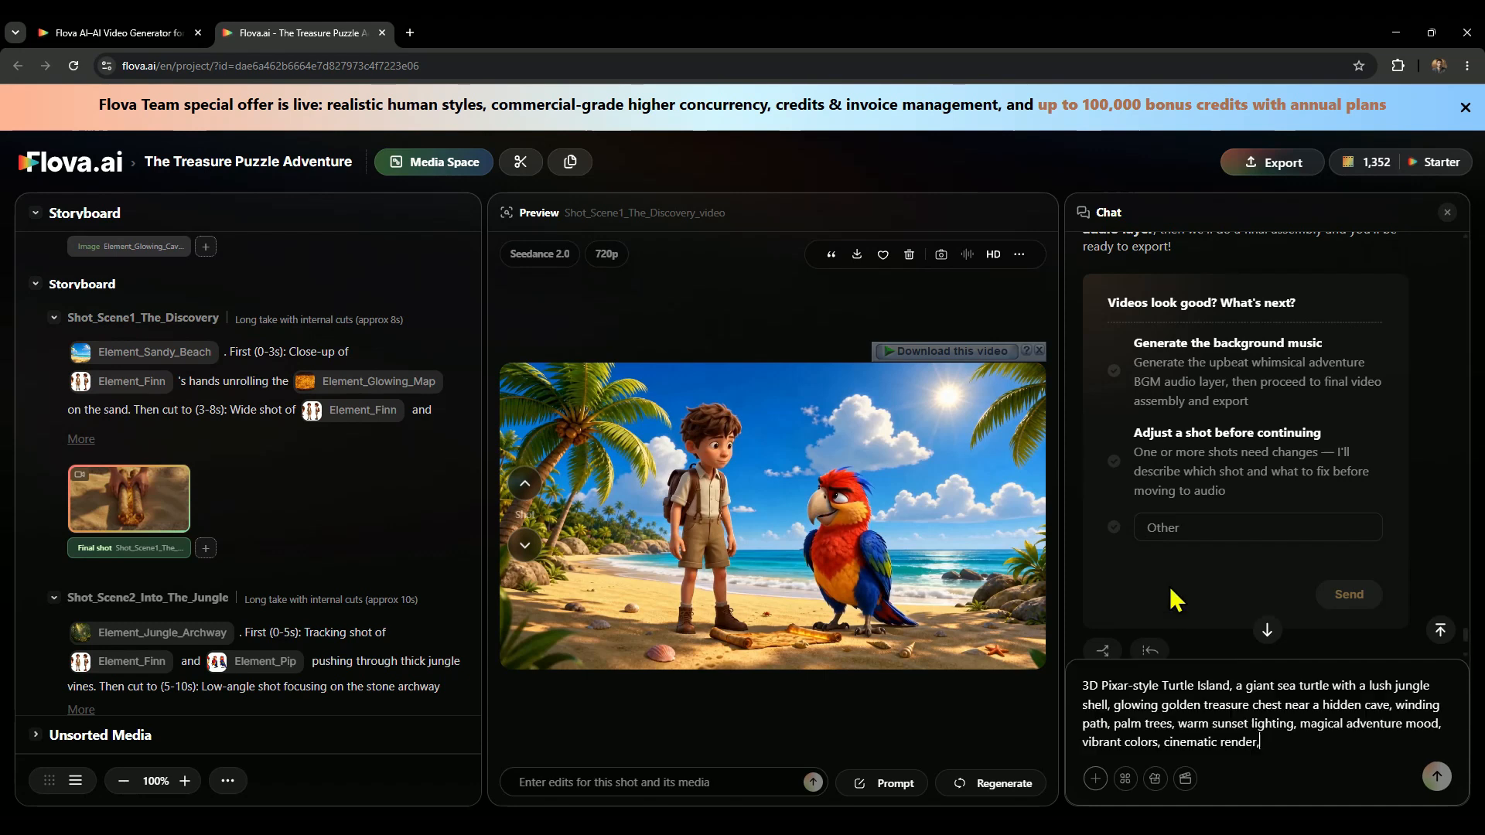
{"action": "left_click", "coordinate": [1438, 777]}
{"action": "scroll", "coordinate": [1357, 611], "scroll_direction": "up", "scroll_amount": 5}
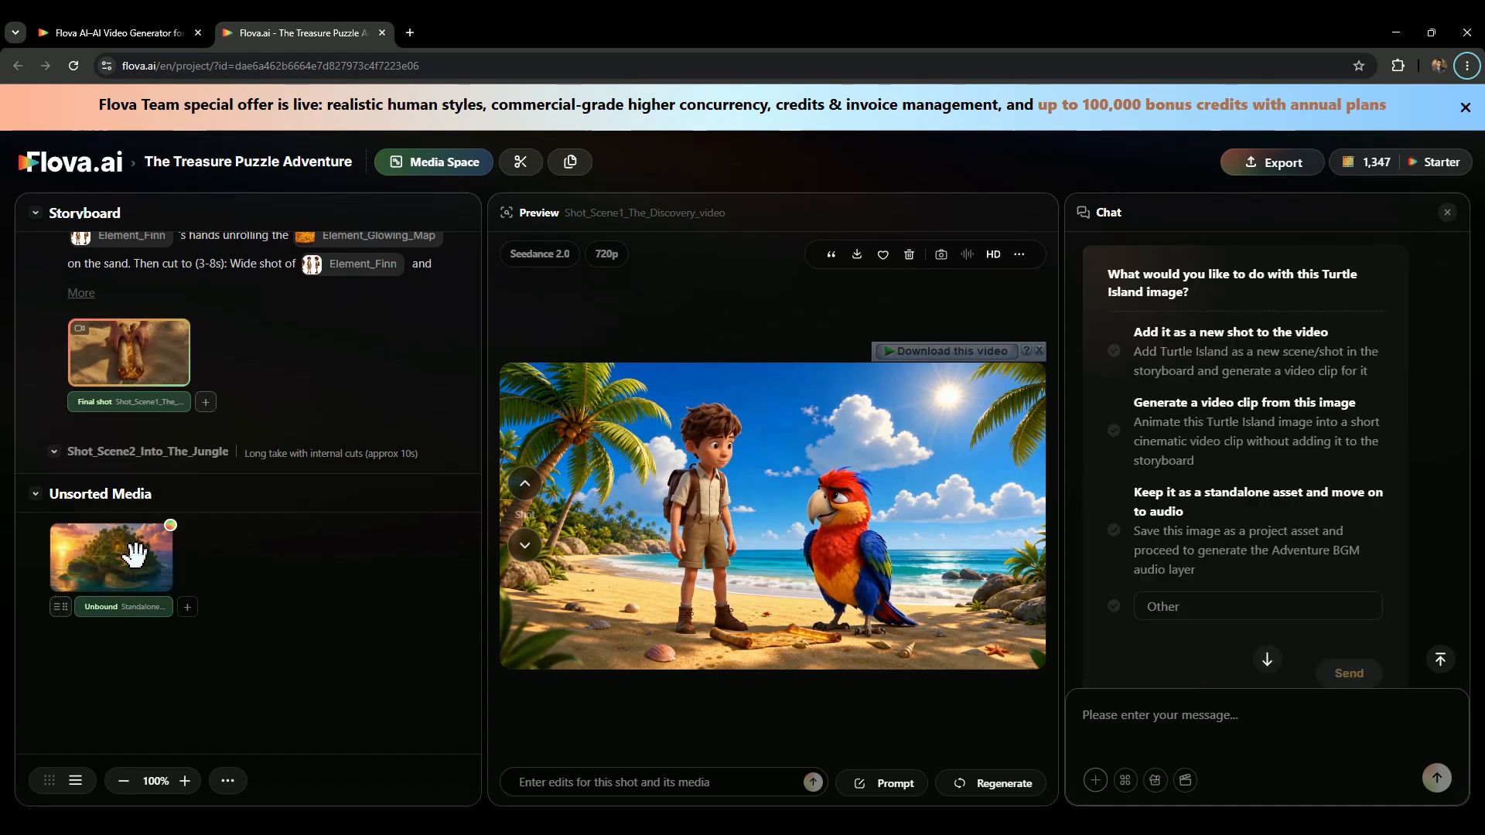
Preview the Turtle Island image and store it in the Asset Library under Media Assets as Standalone_turtle_island_img.
{"action": "left_click", "coordinate": [56, 588]}
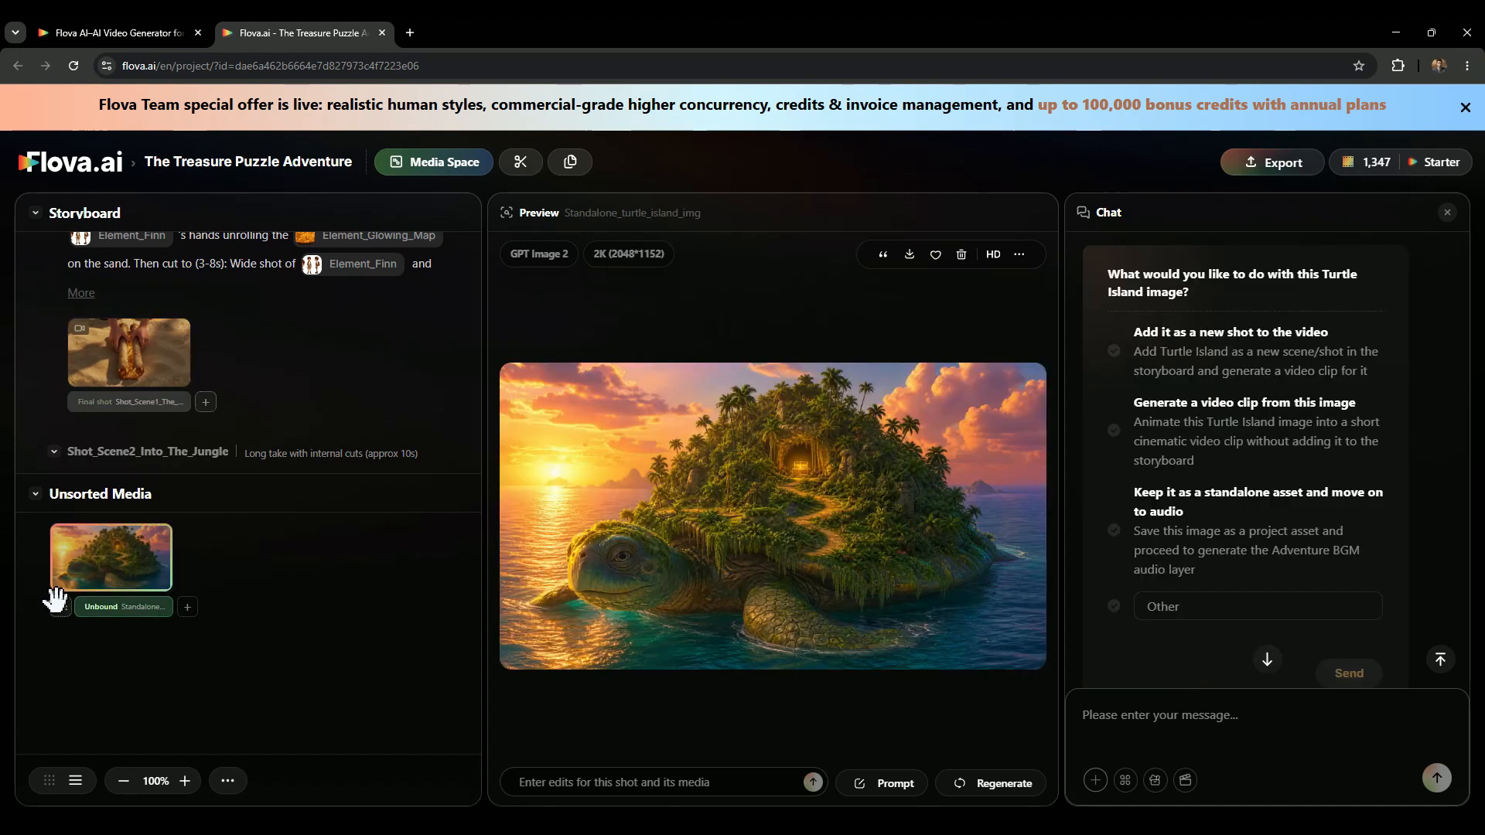
{"action": "left_click", "coordinate": [56, 600]}
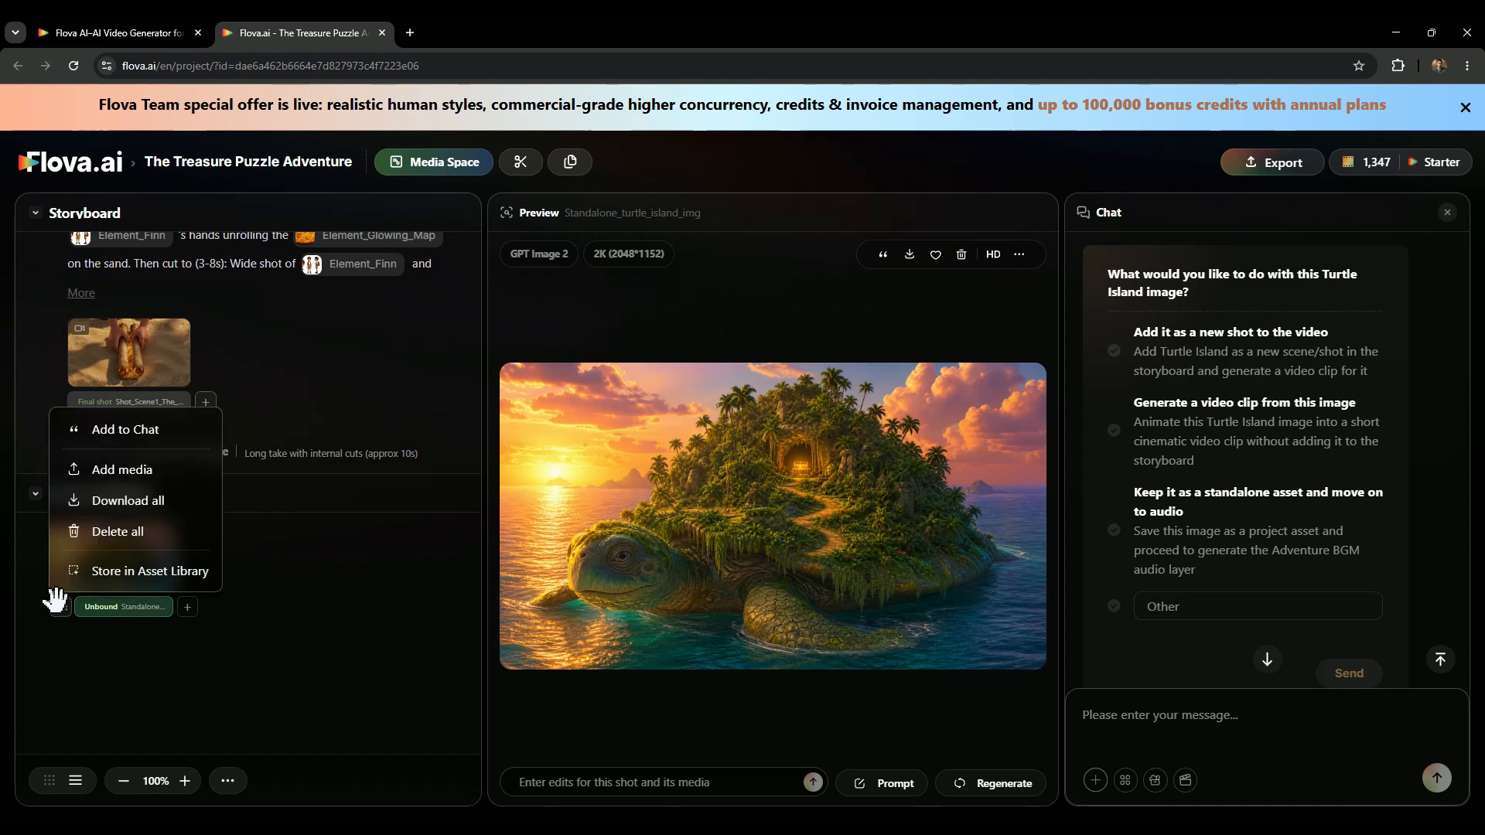
{"action": "left_click", "coordinate": [111, 571]}
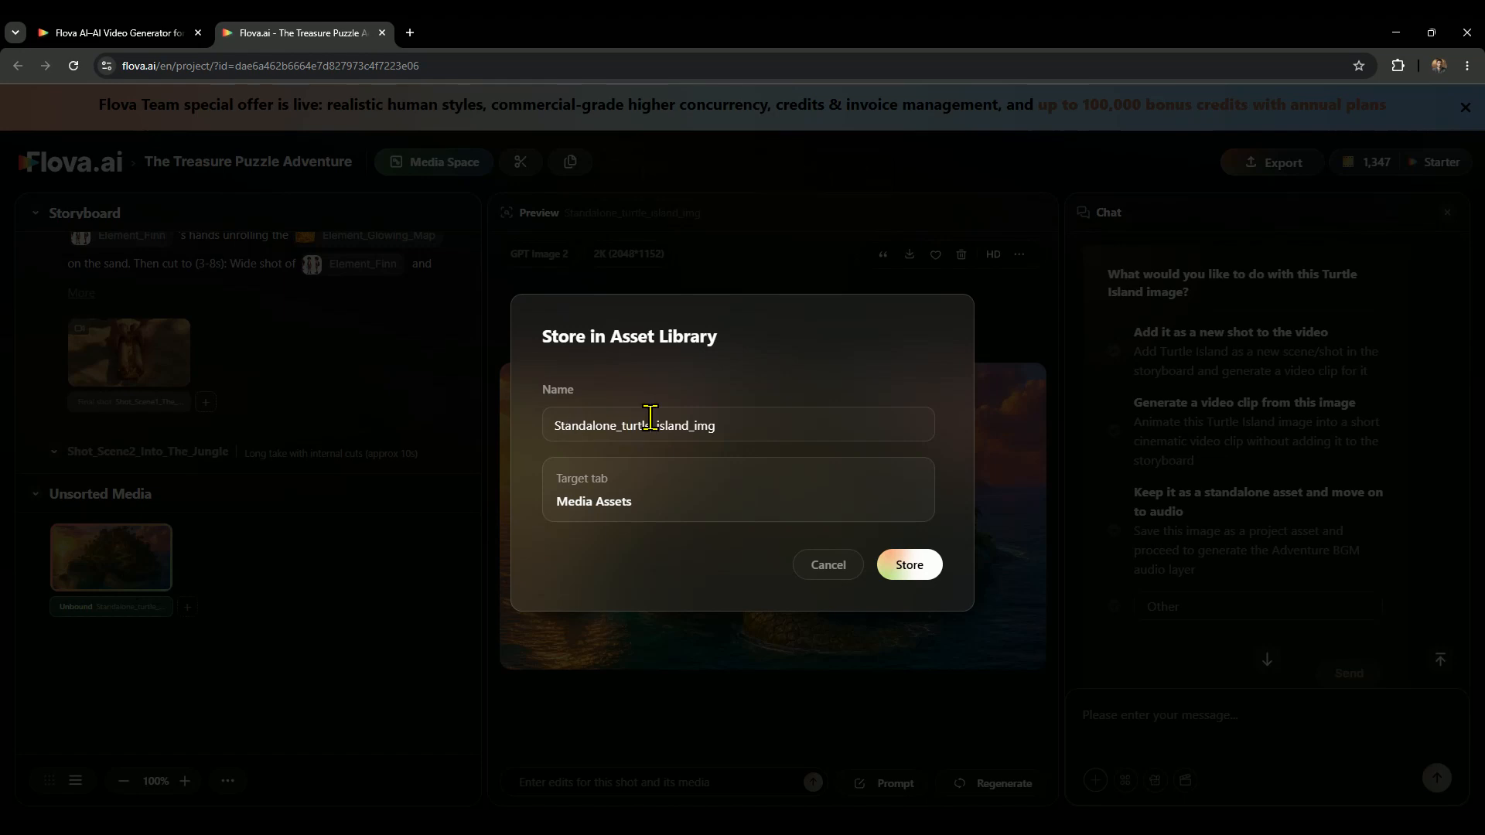
{"action": "left_click", "coordinate": [914, 563]}
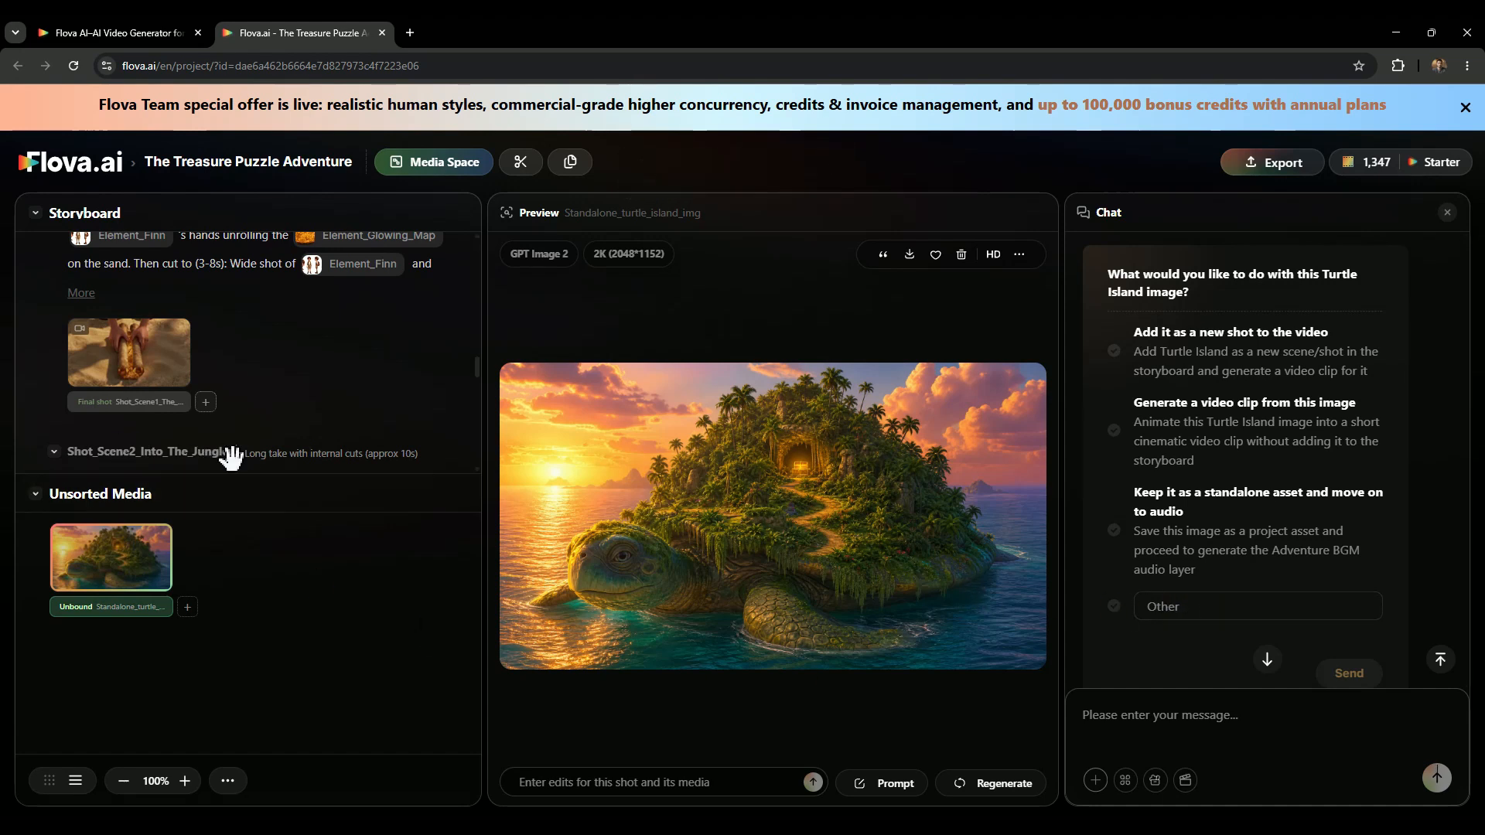
Add a new shot named "finalshotisland" to the storyboard after Shot_Scene4_Payoff.
{"action": "scroll", "coordinate": [231, 427], "scroll_direction": "down", "scroll_amount": 1}
{"action": "scroll", "coordinate": [231, 427], "scroll_direction": "down", "scroll_amount": 5}
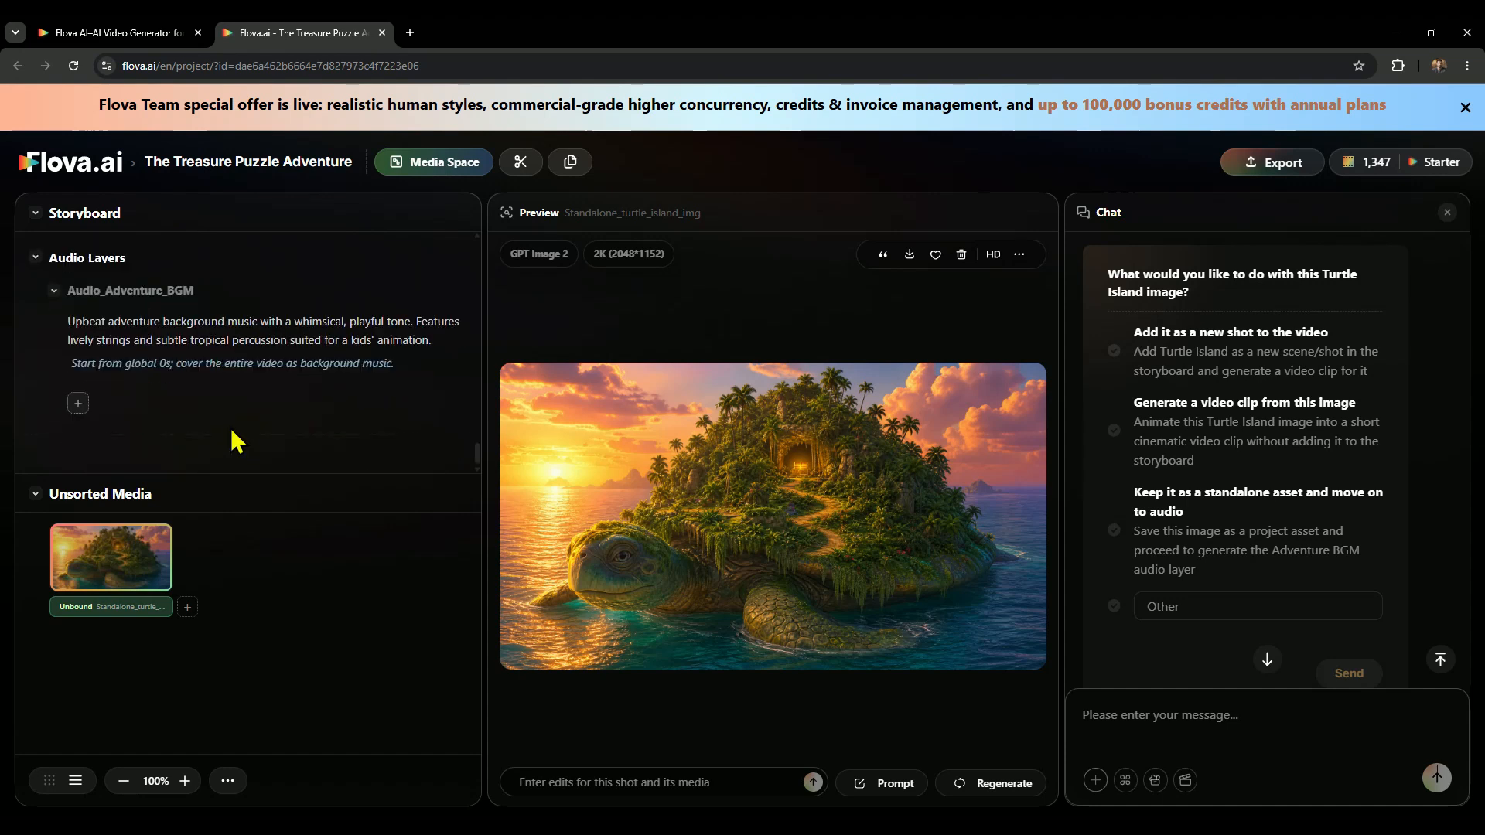
{"action": "scroll", "coordinate": [240, 396], "scroll_direction": "up", "scroll_amount": 1}
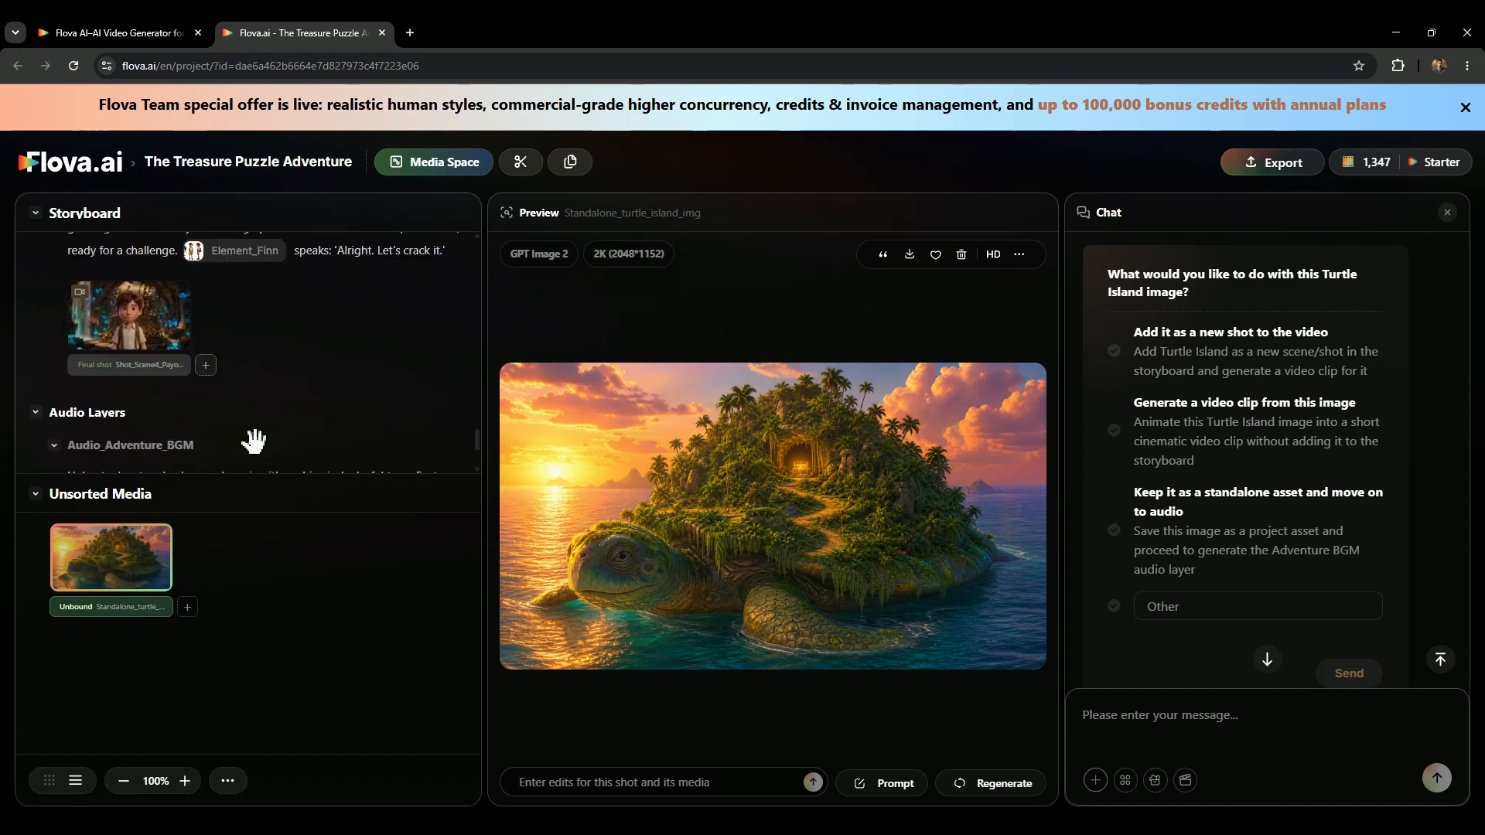
{"action": "left_click", "coordinate": [241, 402]}
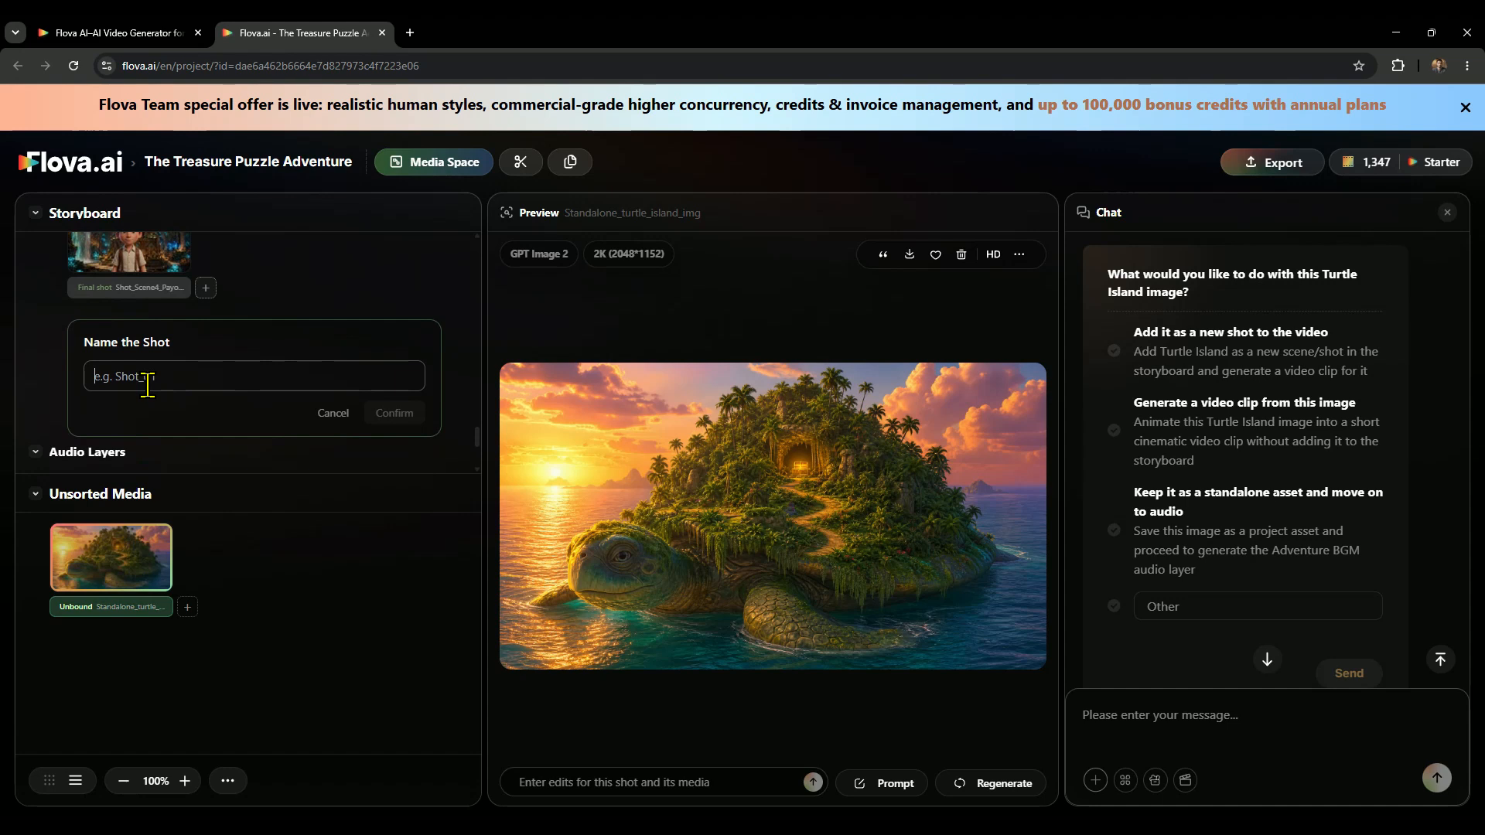
{"action": "type", "text": "finalshotisland"}
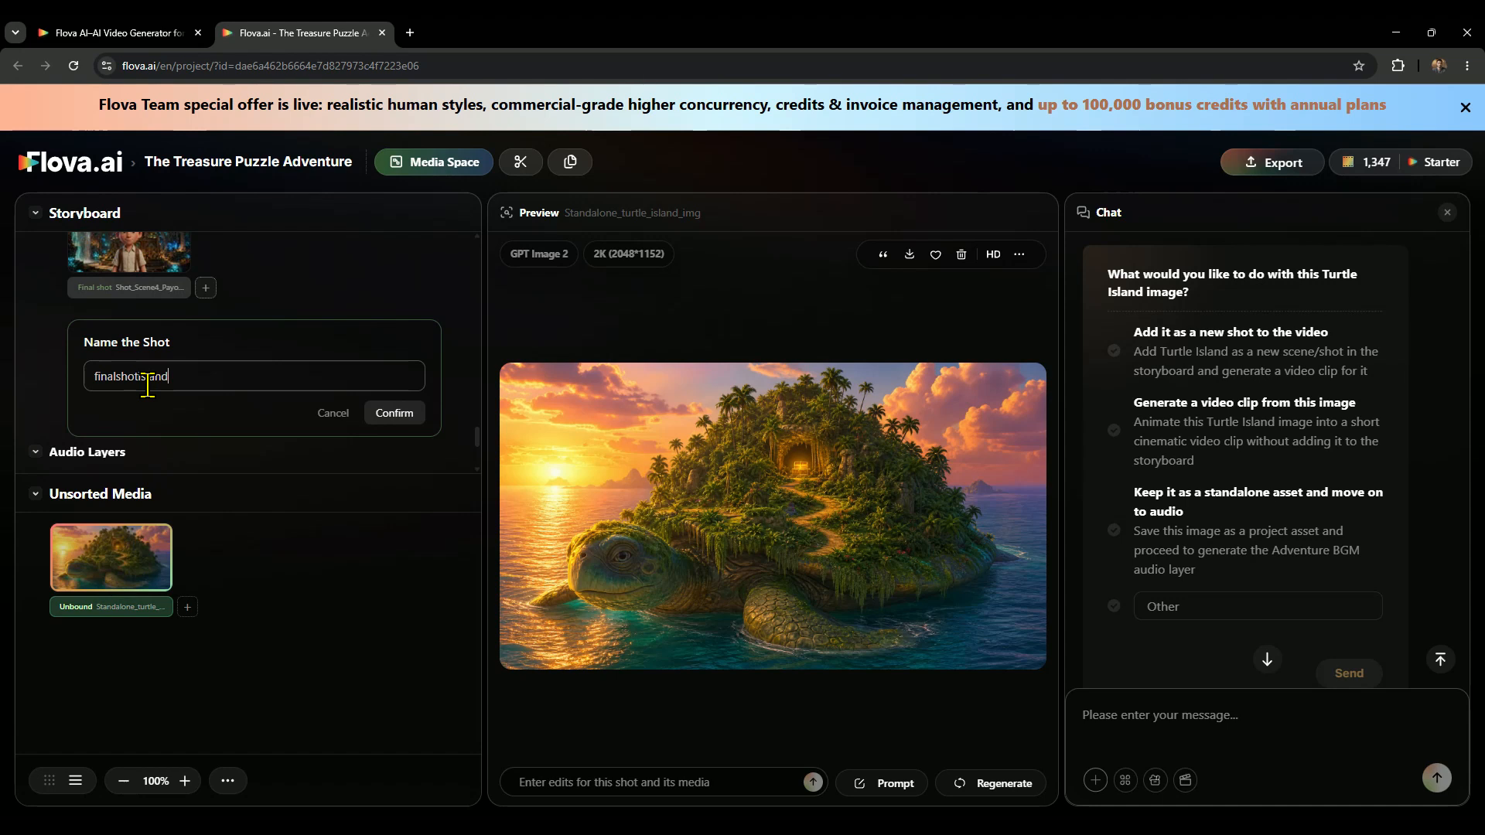
{"action": "left_click", "coordinate": [396, 414]}
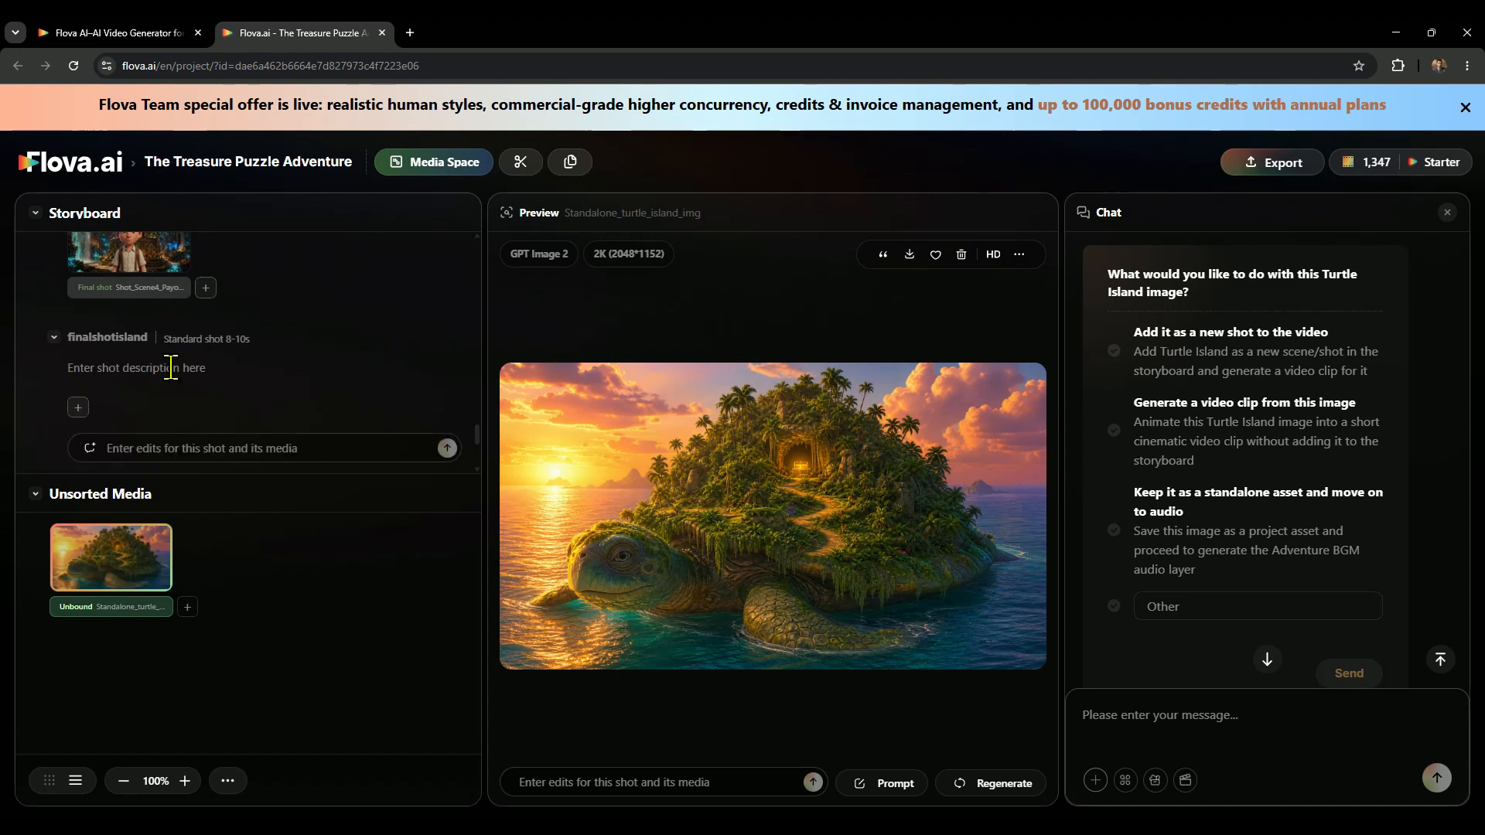
Fill in finalshotisland's description with the wide shot of Finn on the boat seeing a turtle-shell-shaped island, including his line of dialogue.
{"action": "left_click", "coordinate": [167, 368]}
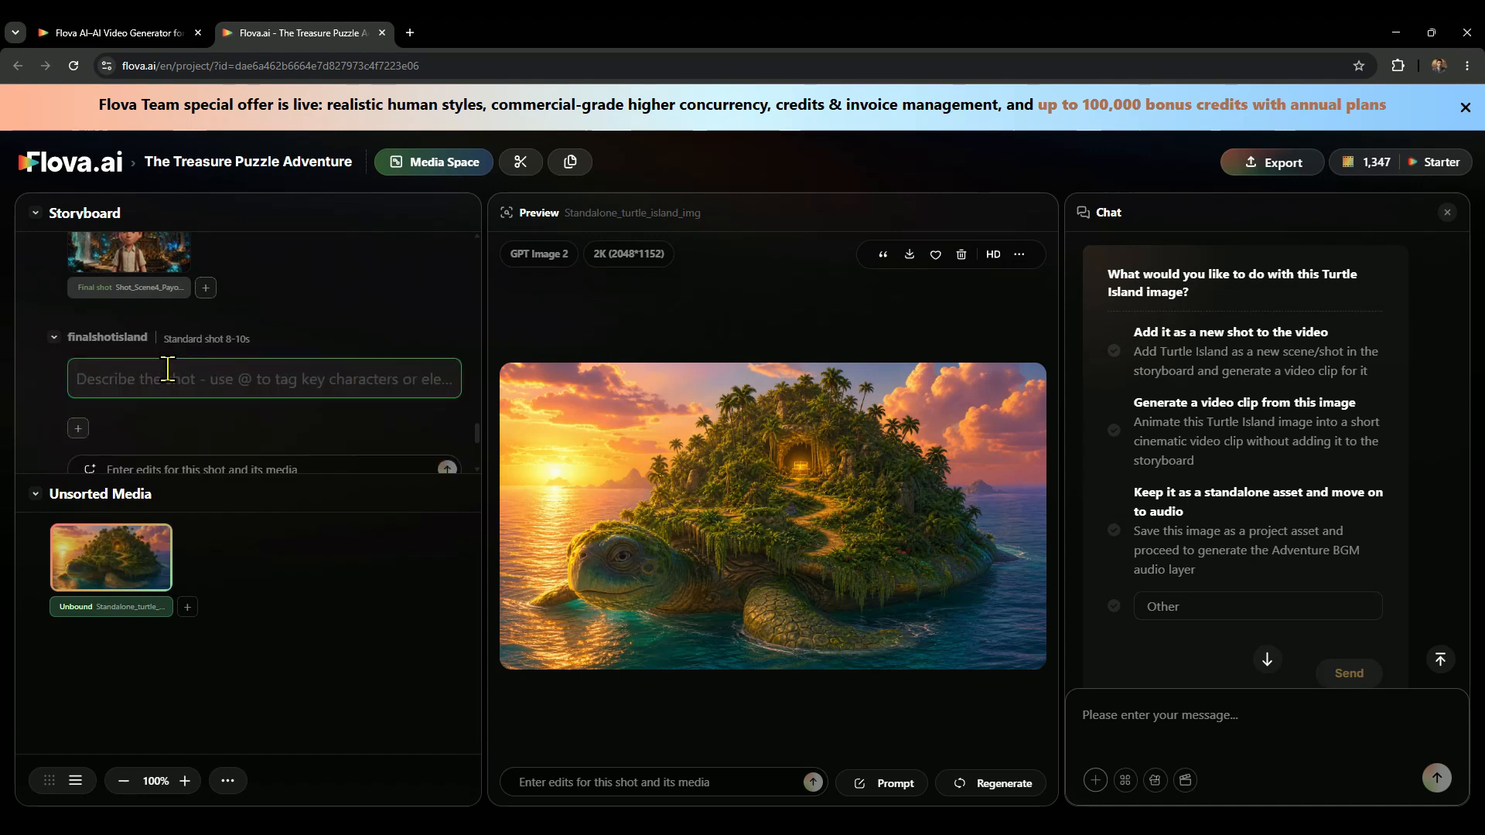
{"action": "type", "text": "Wide shot from the boat's edge — Finn shielding his eyes as a massive island shaped like a turtle shell rises out of the mist ahead.  Finn: \"No way... it actually looks like a turtle.\""}
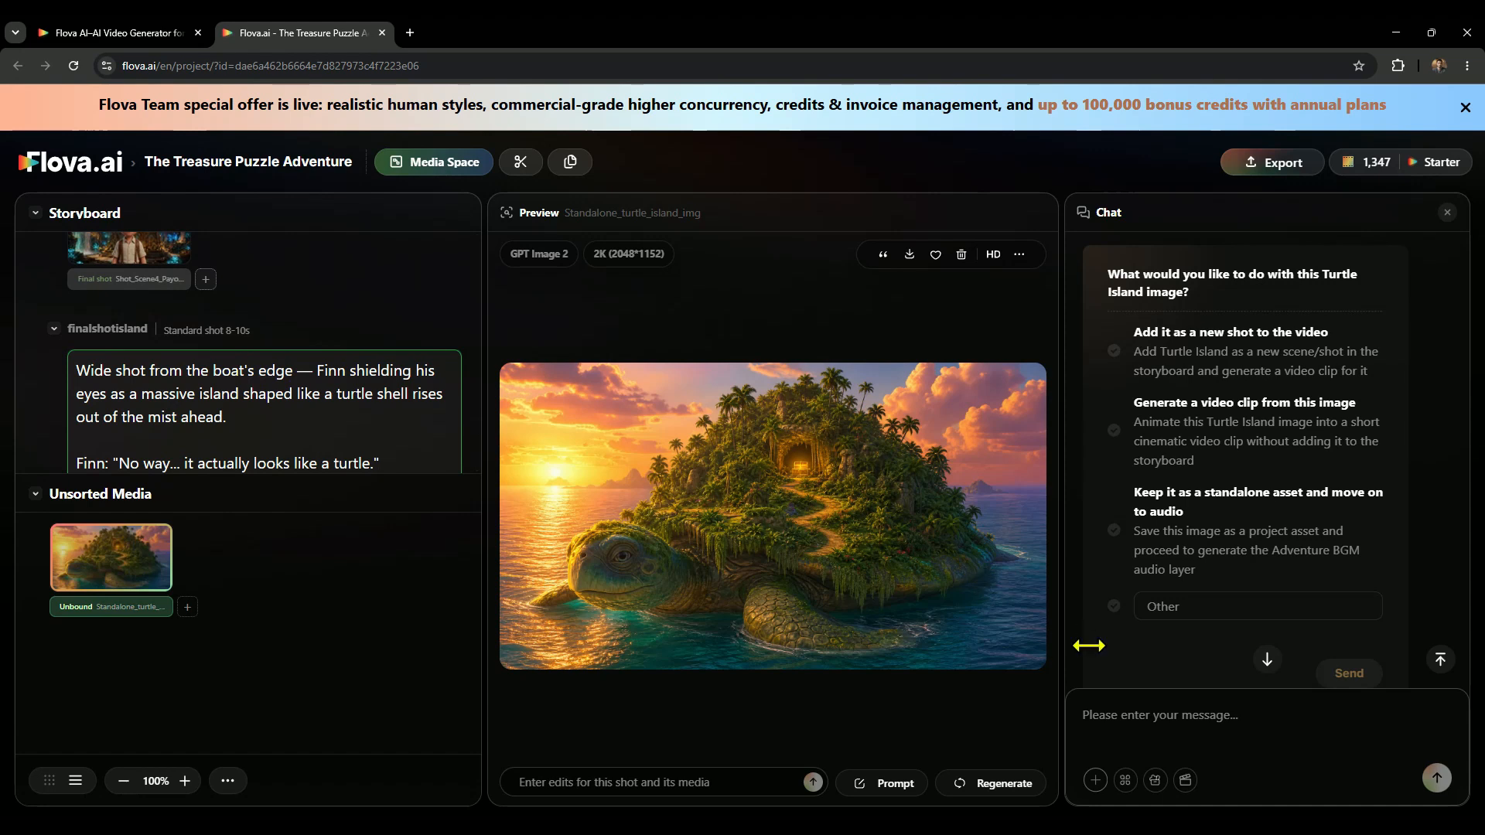
{"action": "left_click", "coordinate": [1114, 662]}
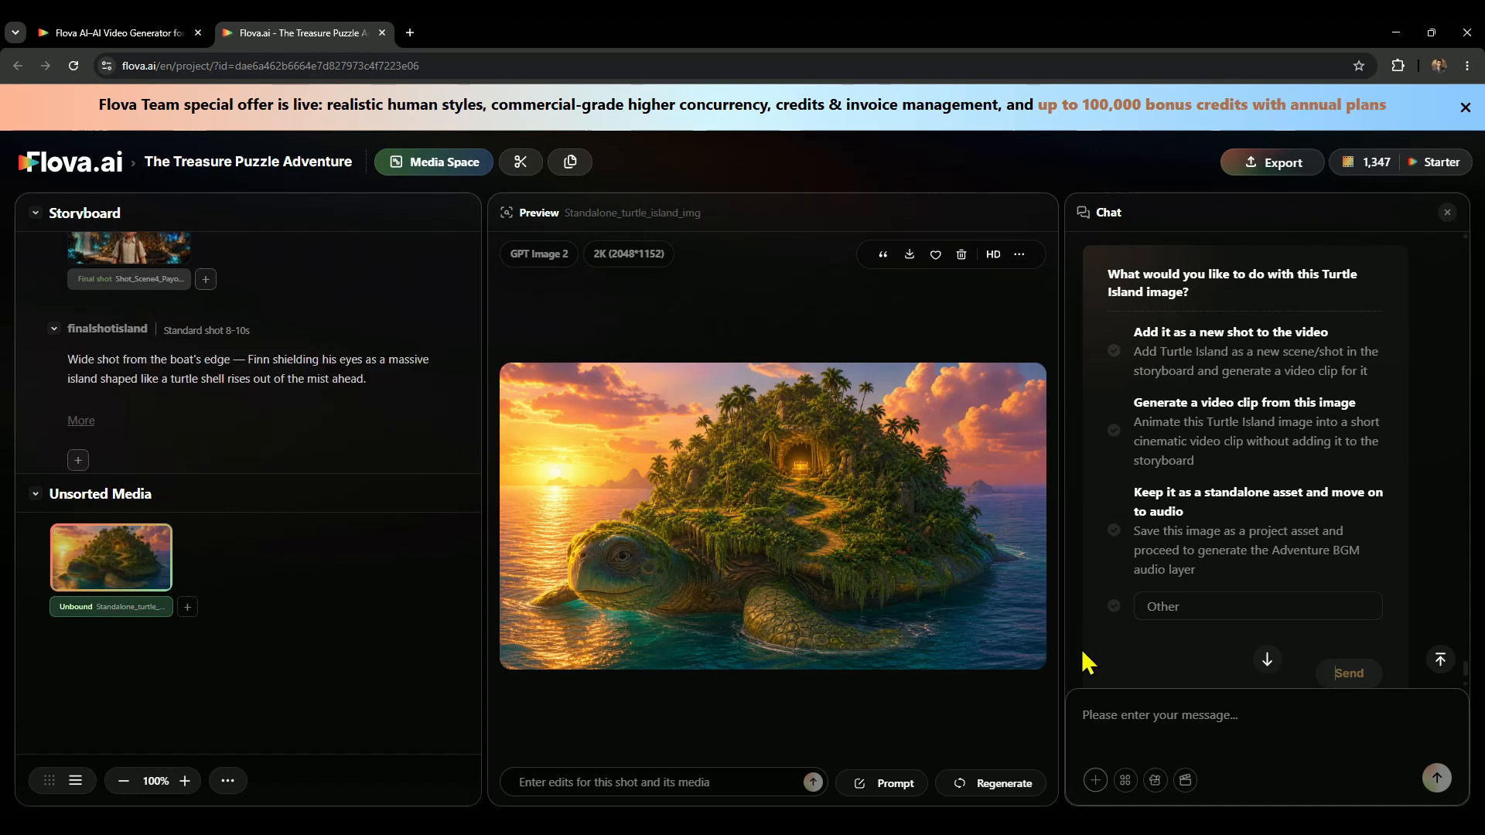
Send a chat request referencing finalshotisland, Element_Finn and Standalone_turtle_island_img, with the wide-shot description and Finn's line "No way... it actually looks like a turtle.".
{"action": "right_click", "coordinate": [107, 370]}
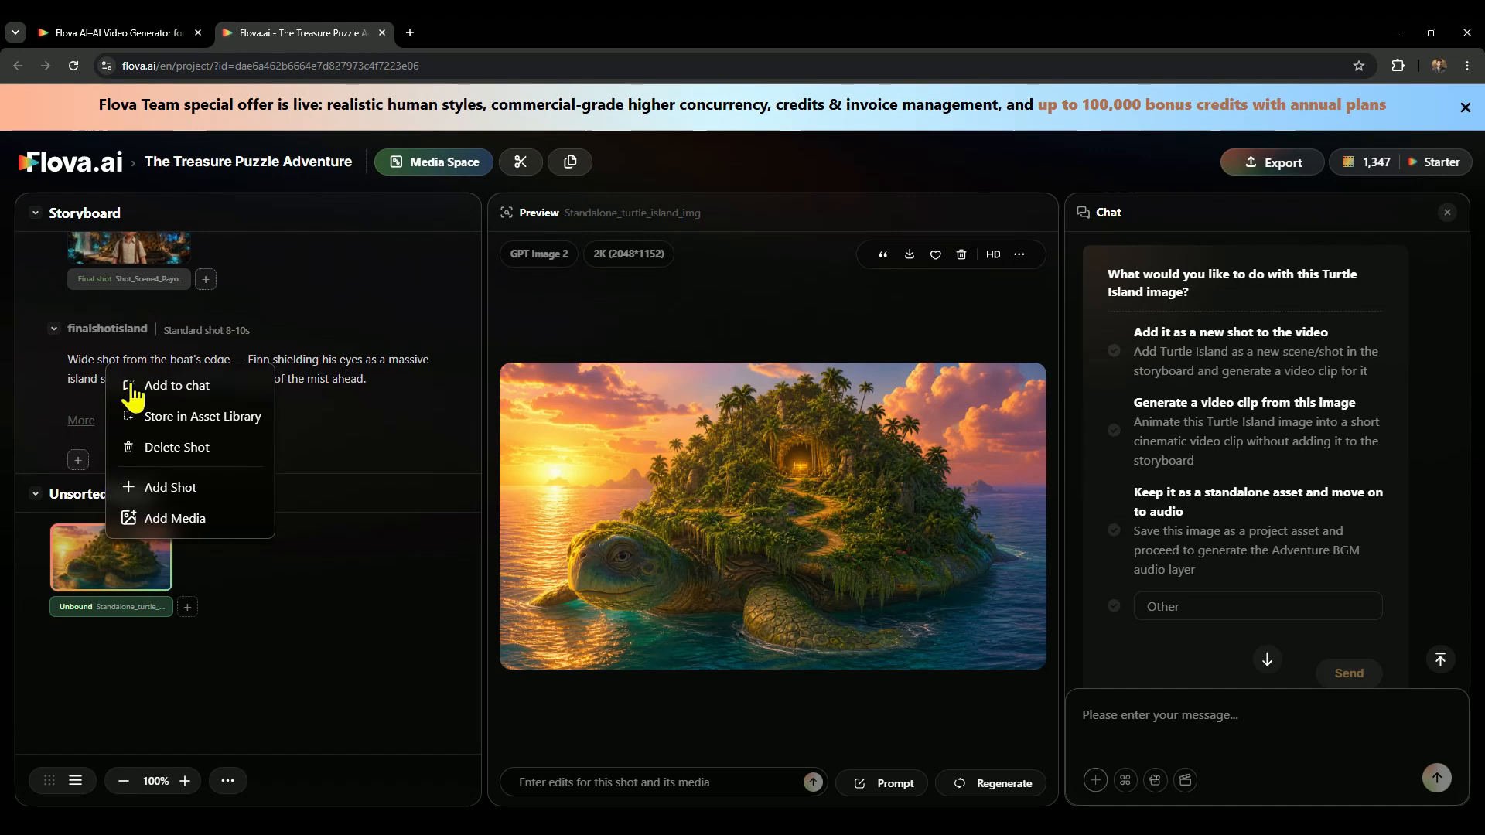
{"action": "left_click", "coordinate": [192, 387]}
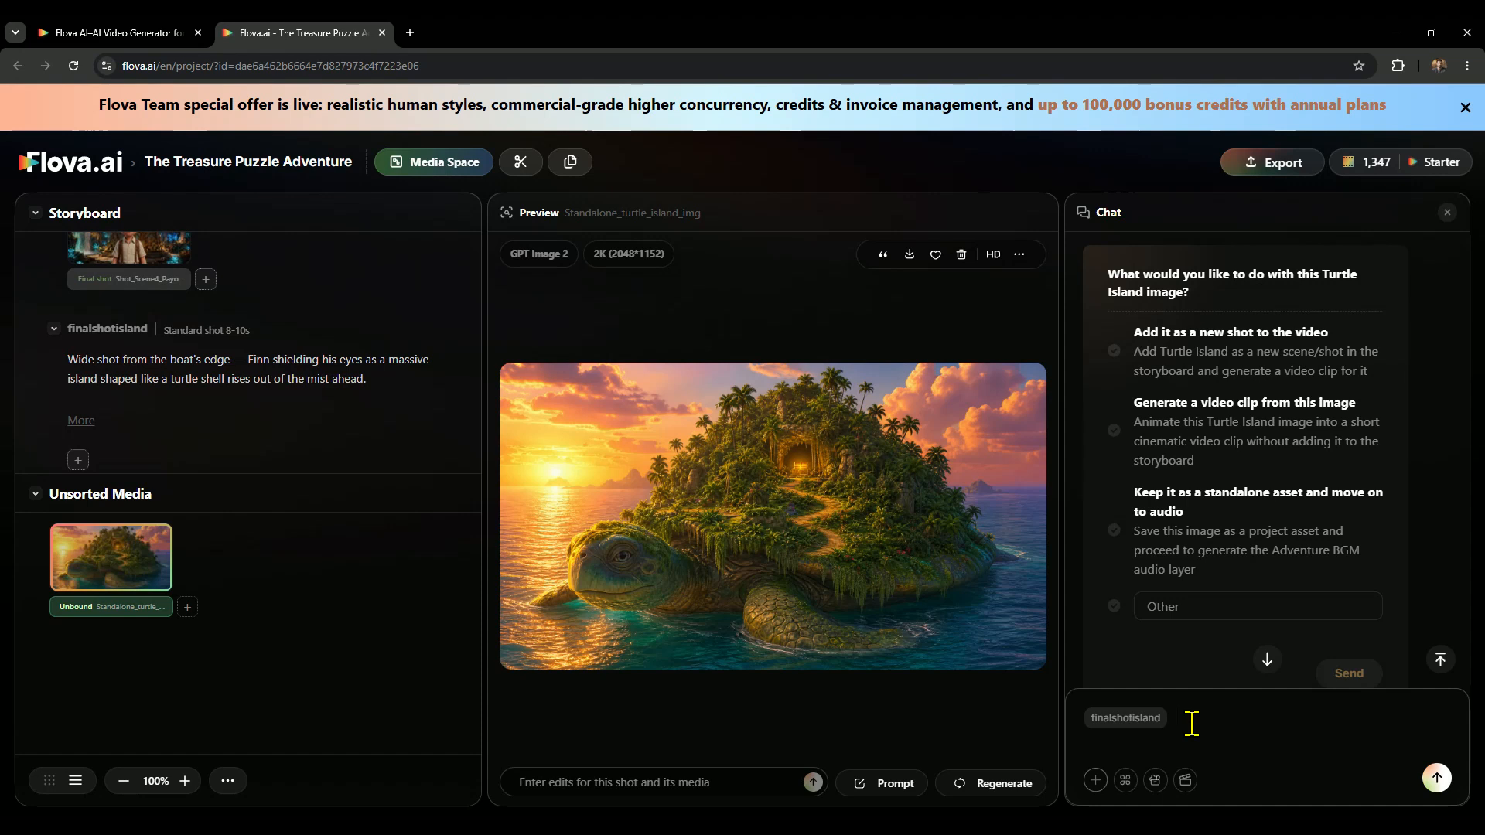
{"action": "left_click", "coordinate": [1192, 781]}
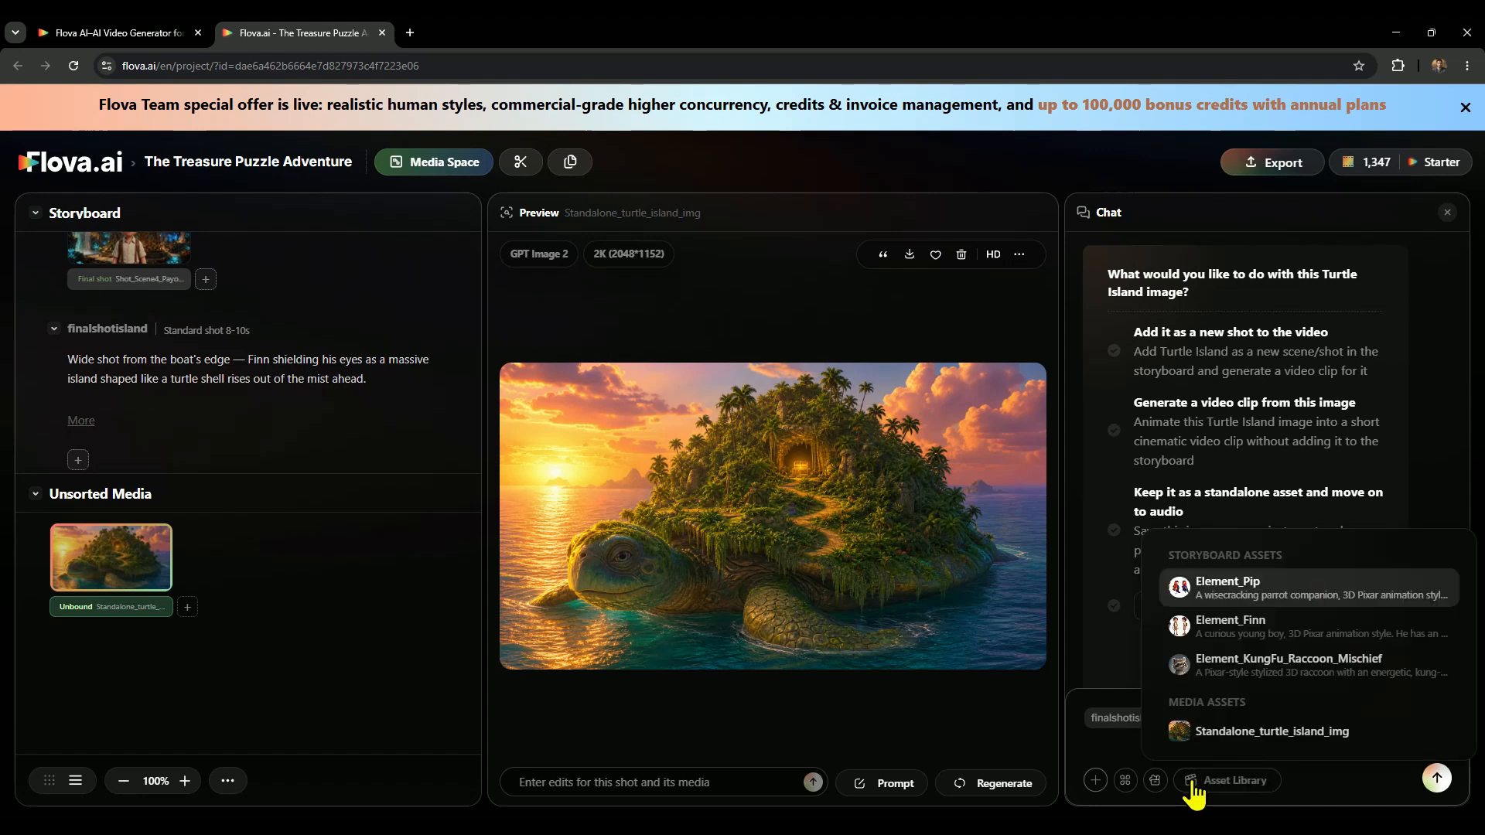
{"action": "left_click", "coordinate": [1284, 628]}
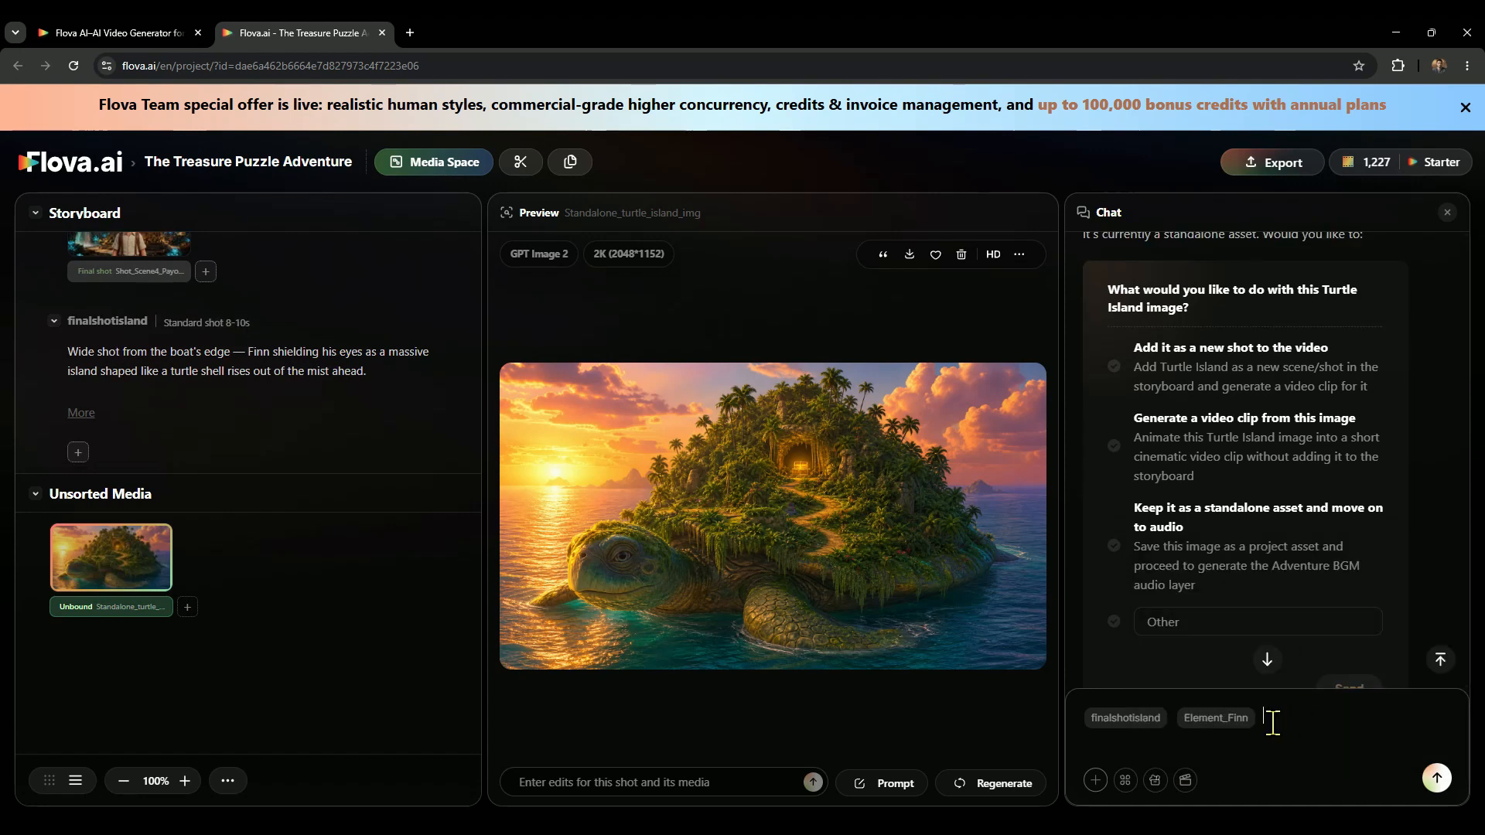
{"action": "left_click", "coordinate": [1190, 786]}
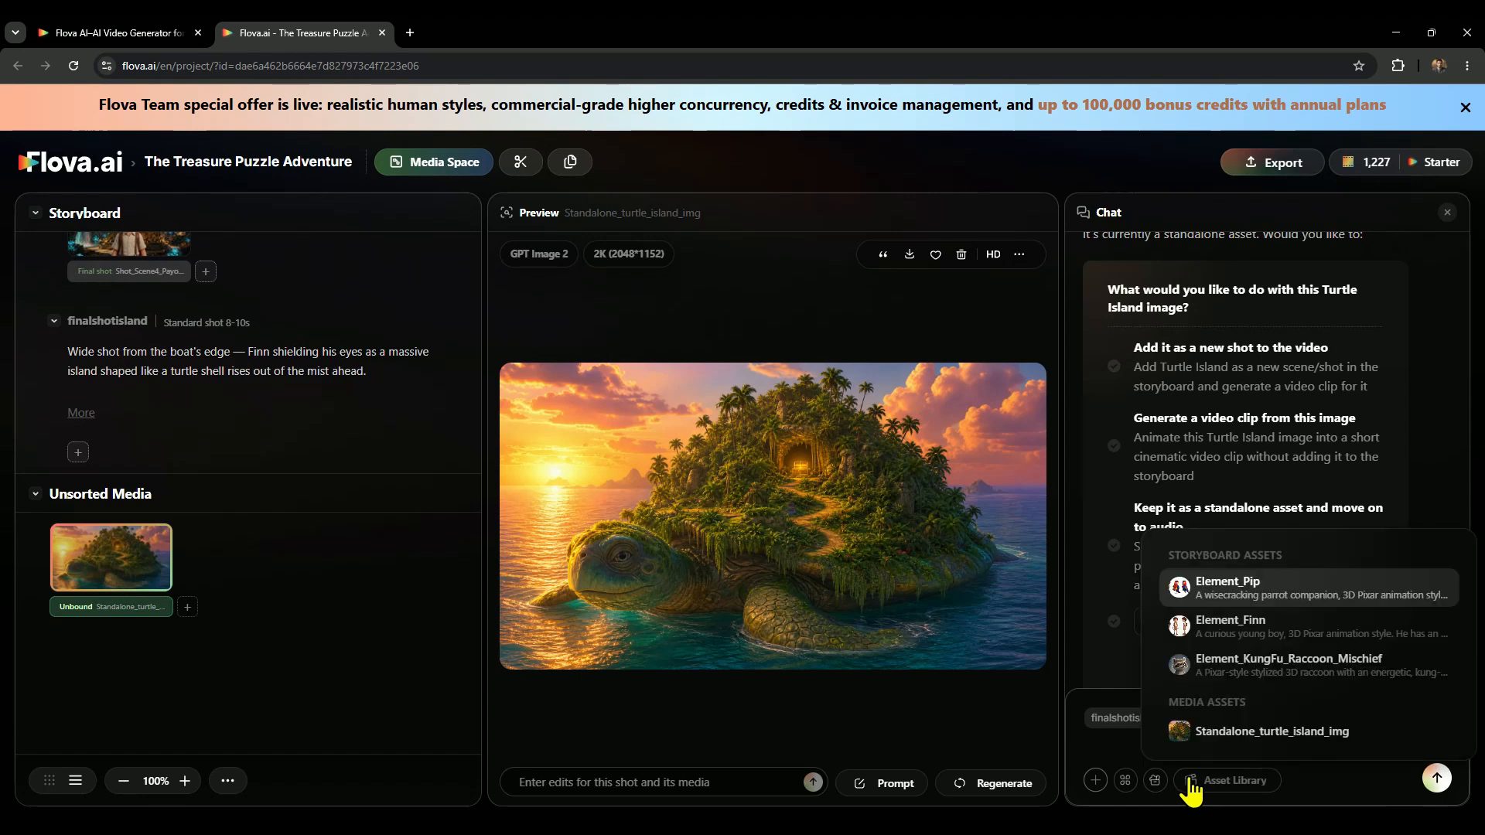
{"action": "left_click", "coordinate": [1272, 732]}
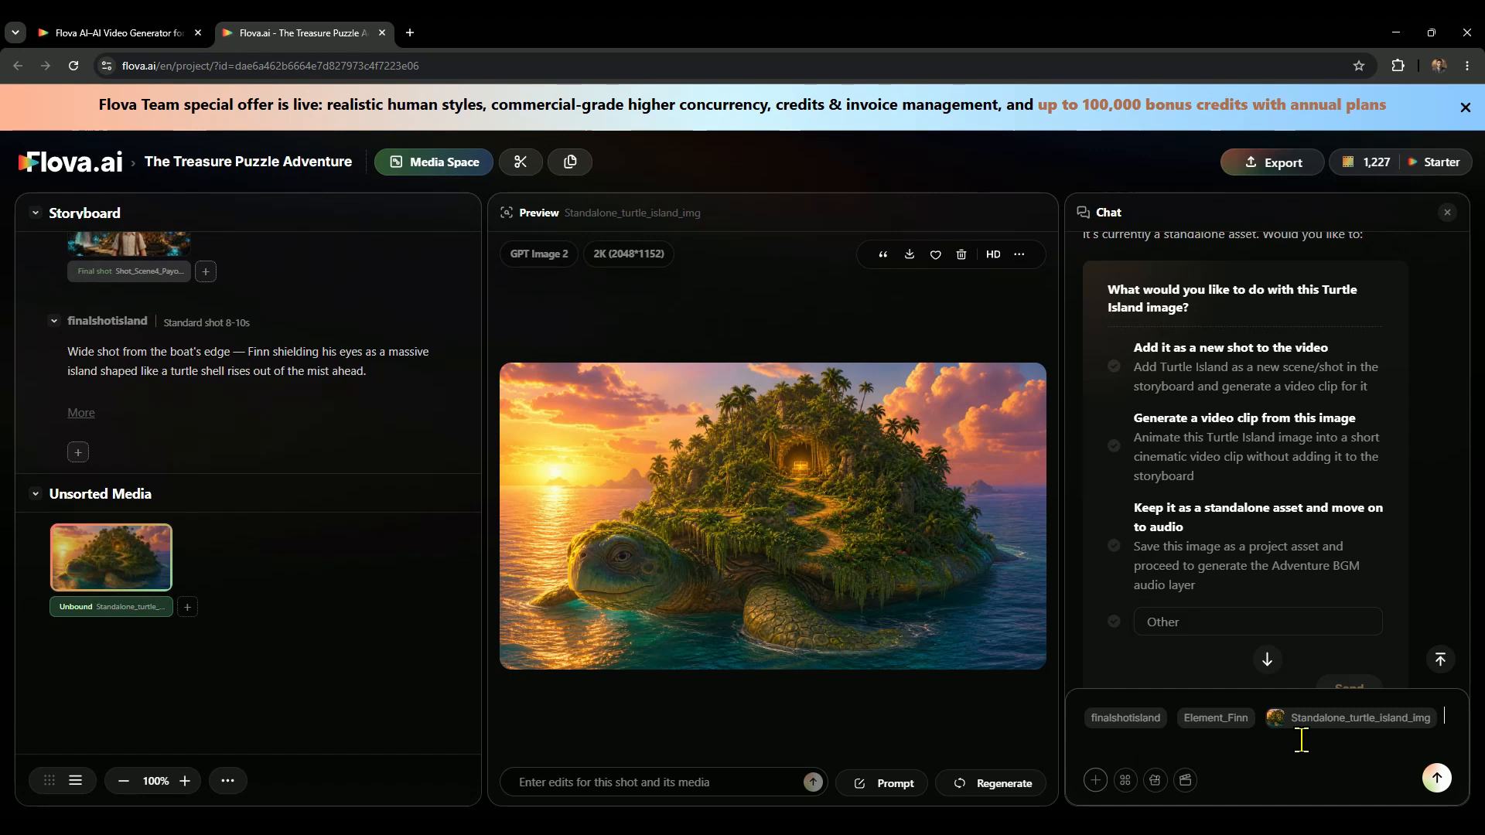
{"action": "type", "text": "Wide shot from the boat's edge — Finn shielding his eyes as a massive island shaped like a turtle shell rises out of the mist ahead.  Finn: \"No way... it actually looks like a turtle.\""}
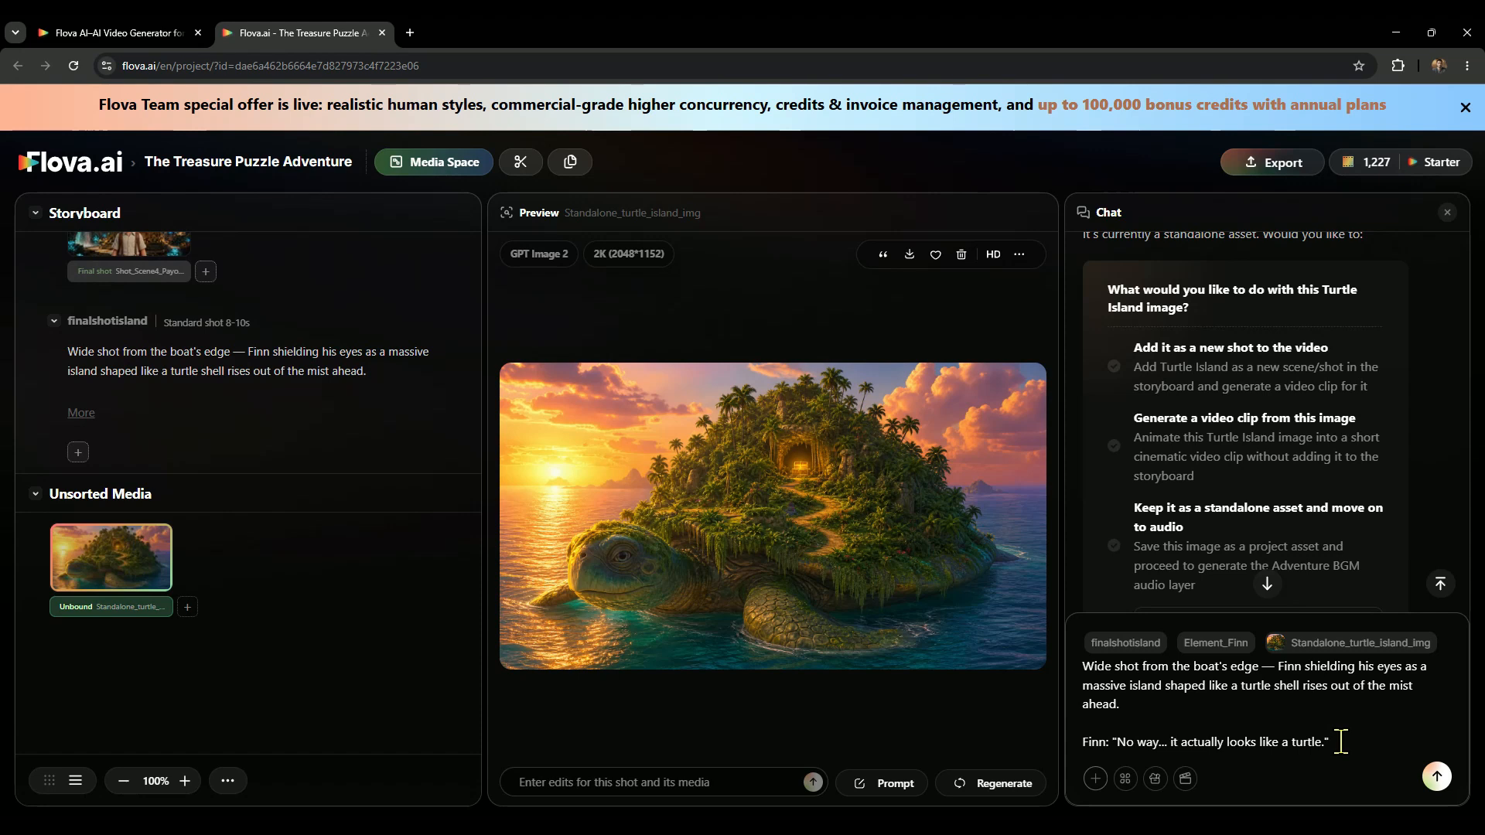
{"action": "left_click", "coordinate": [1436, 777]}
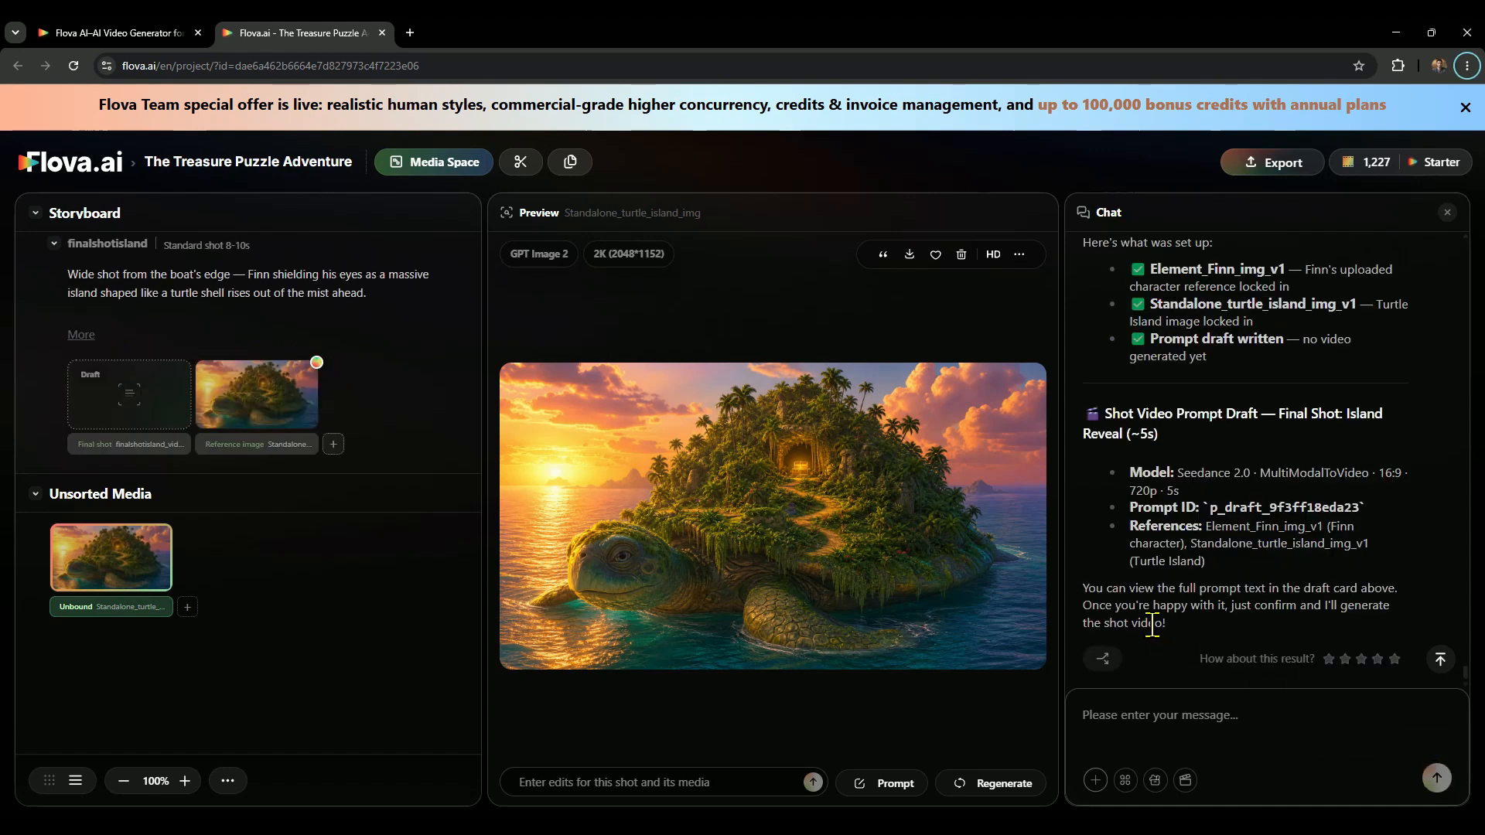
Reply "confirm" in the chat to generate the finalshotisland video from its prompt draft.
{"action": "left_click_drag", "start_coordinate": [1253, 605], "coordinate": [1302, 608]}
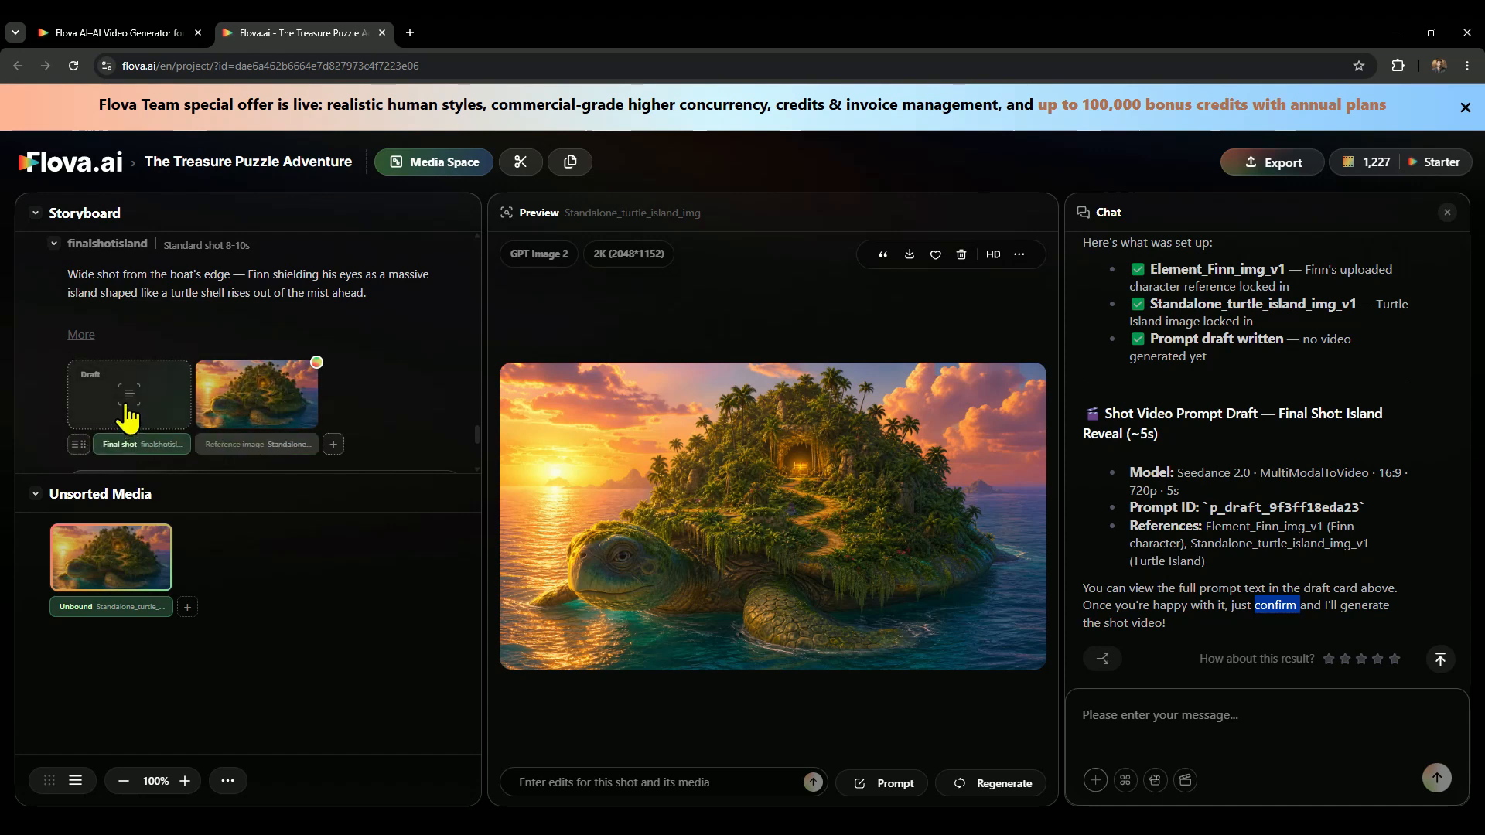
{"action": "left_click", "coordinate": [1148, 716]}
{"action": "type", "text": "c"}
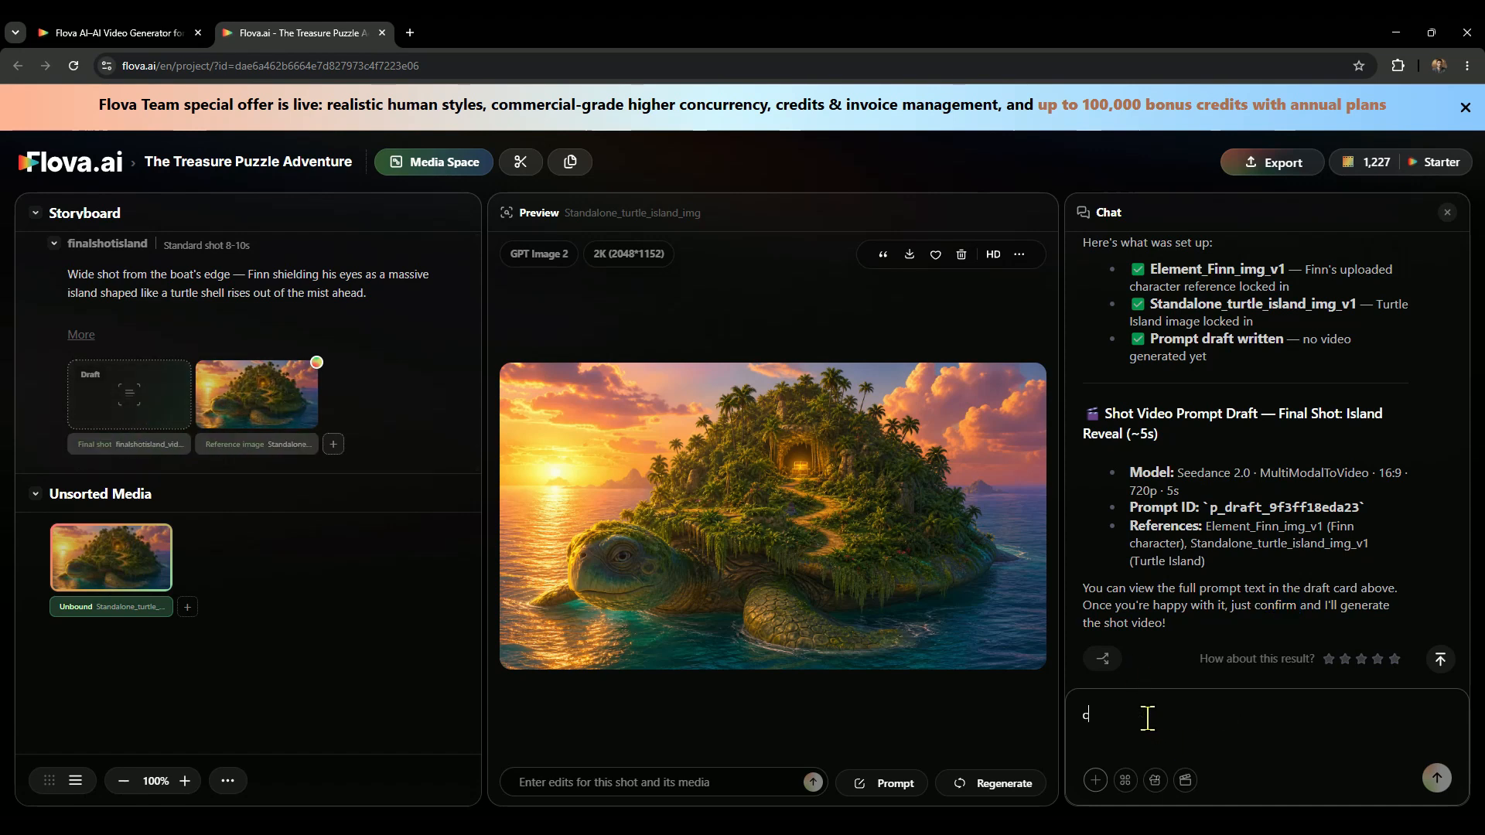
{"action": "type", "text": "onfirm"}
{"action": "left_click", "coordinate": [1436, 777]}
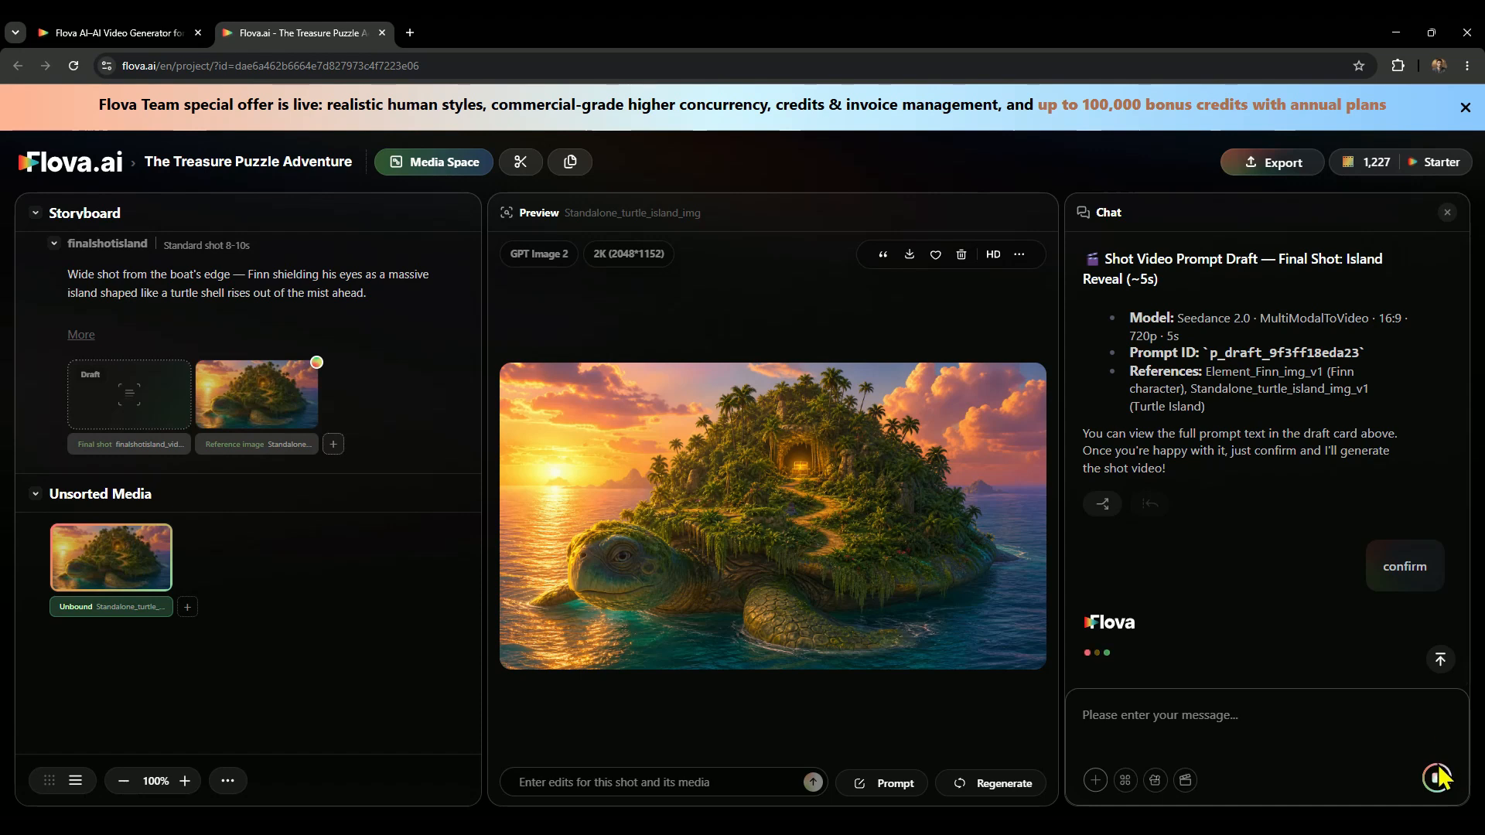
Check the model named in the prompt draft and play the generated finalshotisland video.
{"action": "left_click_drag", "start_coordinate": [1254, 318], "coordinate": [1174, 318]}
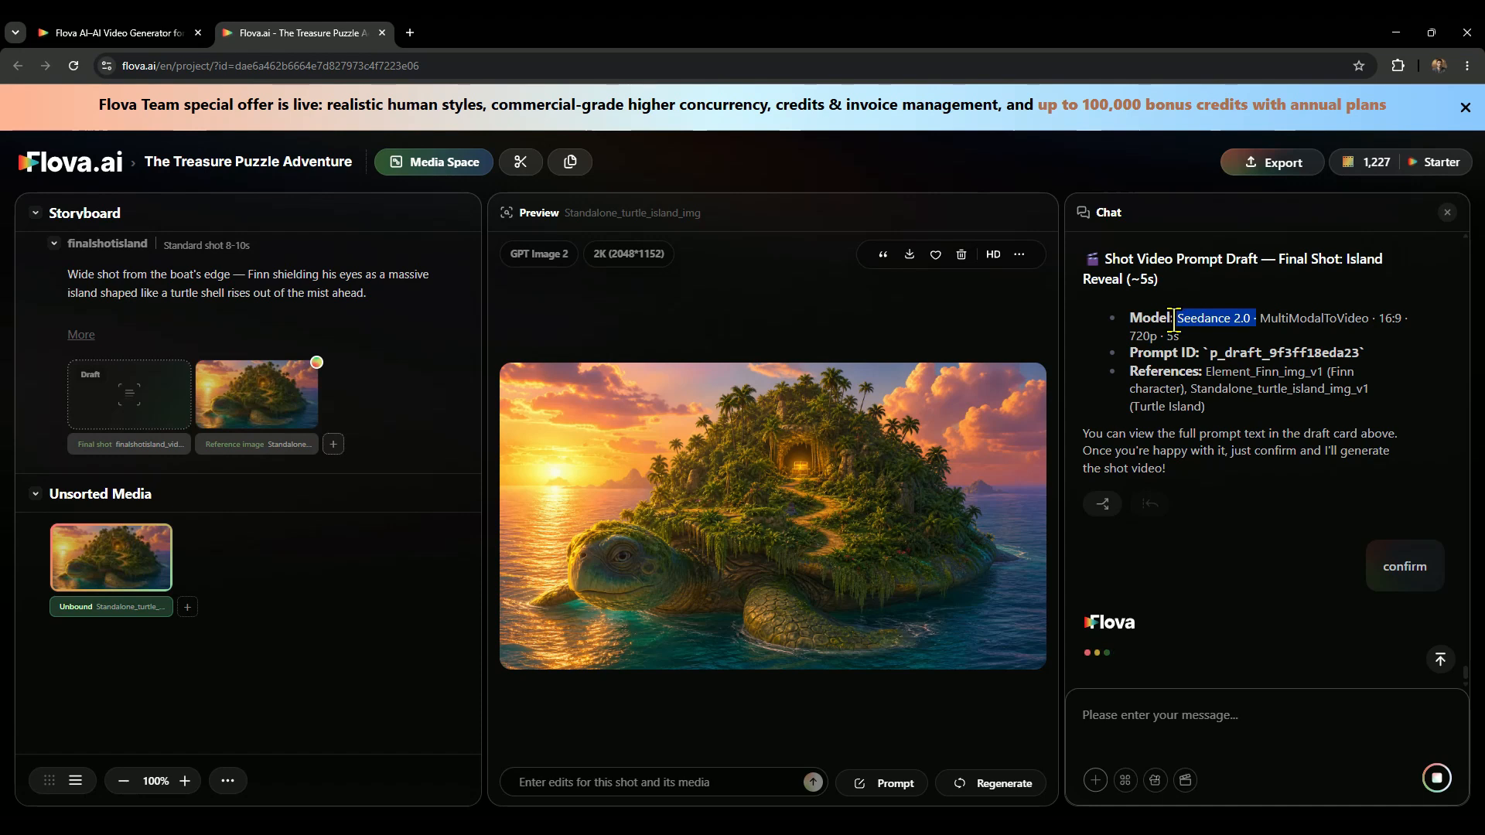
{"action": "scroll", "coordinate": [1247, 400], "scroll_direction": "up", "scroll_amount": 3}
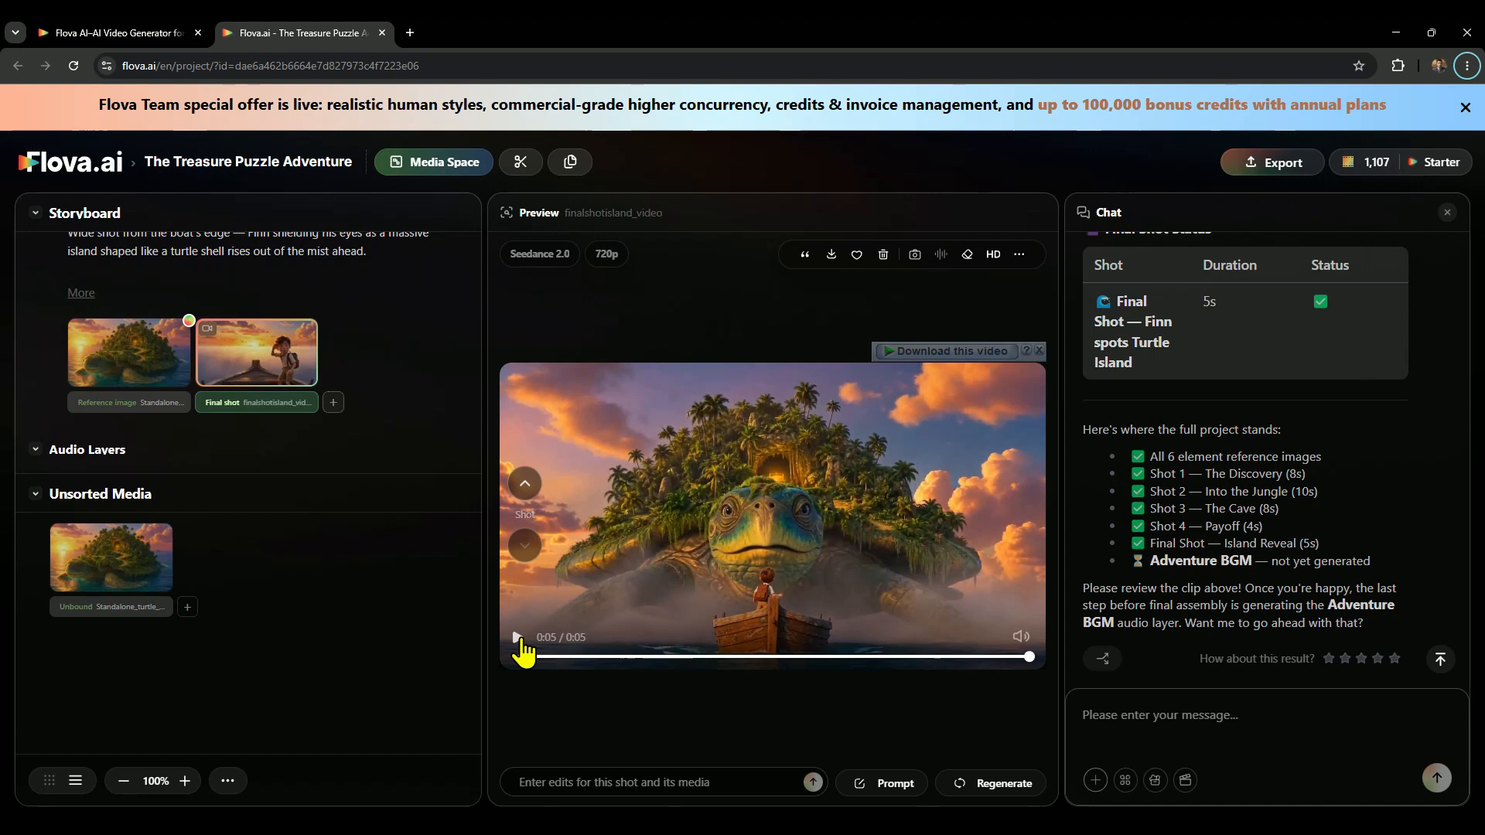
{"action": "left_click", "coordinate": [518, 638]}
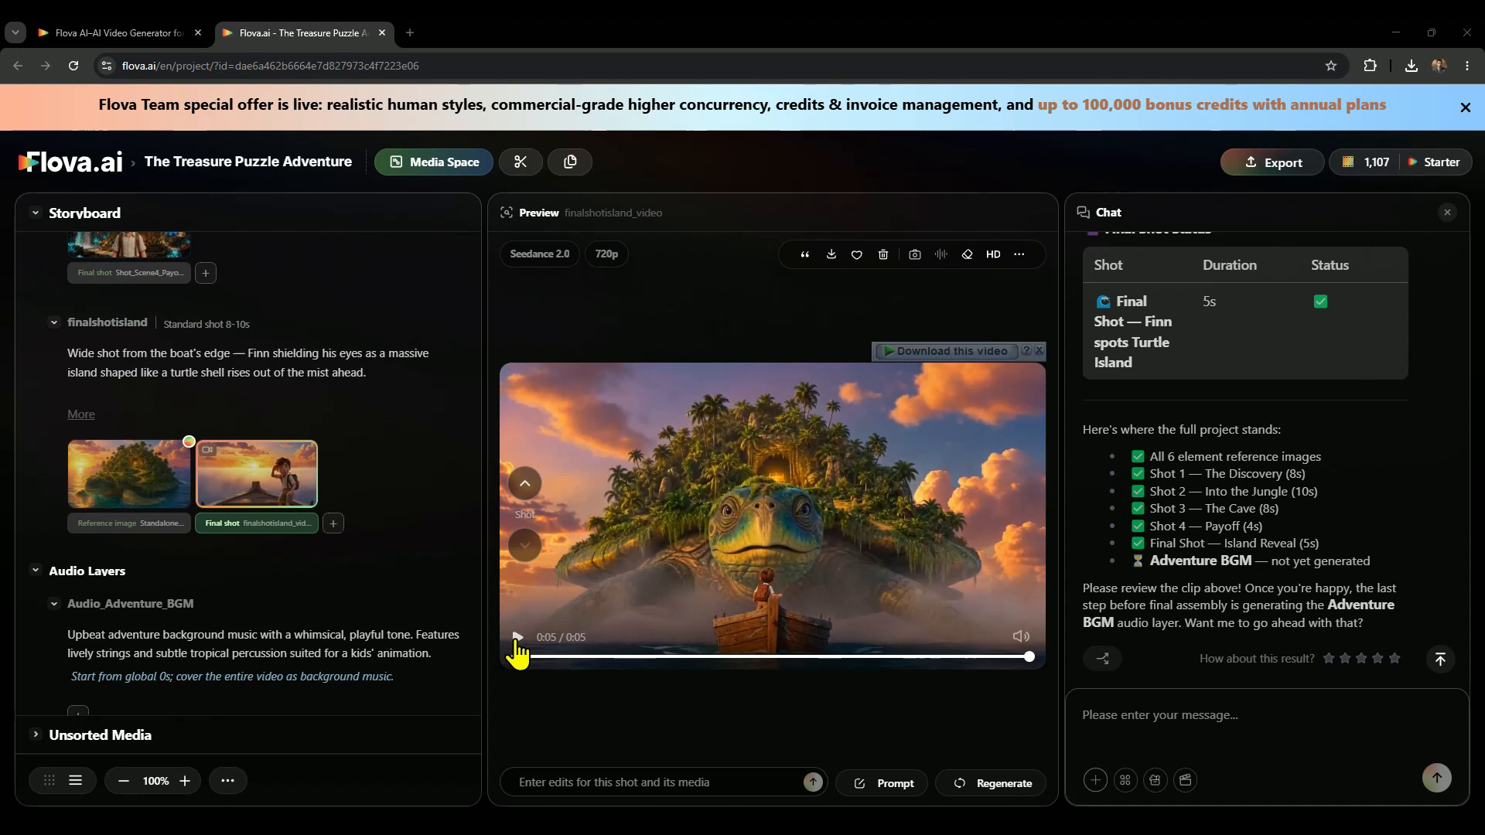
Send the chat request "create BGM" to generate the adventure background music.
{"action": "left_click", "coordinate": [1202, 711]}
{"action": "type", "text": "create BGM"}
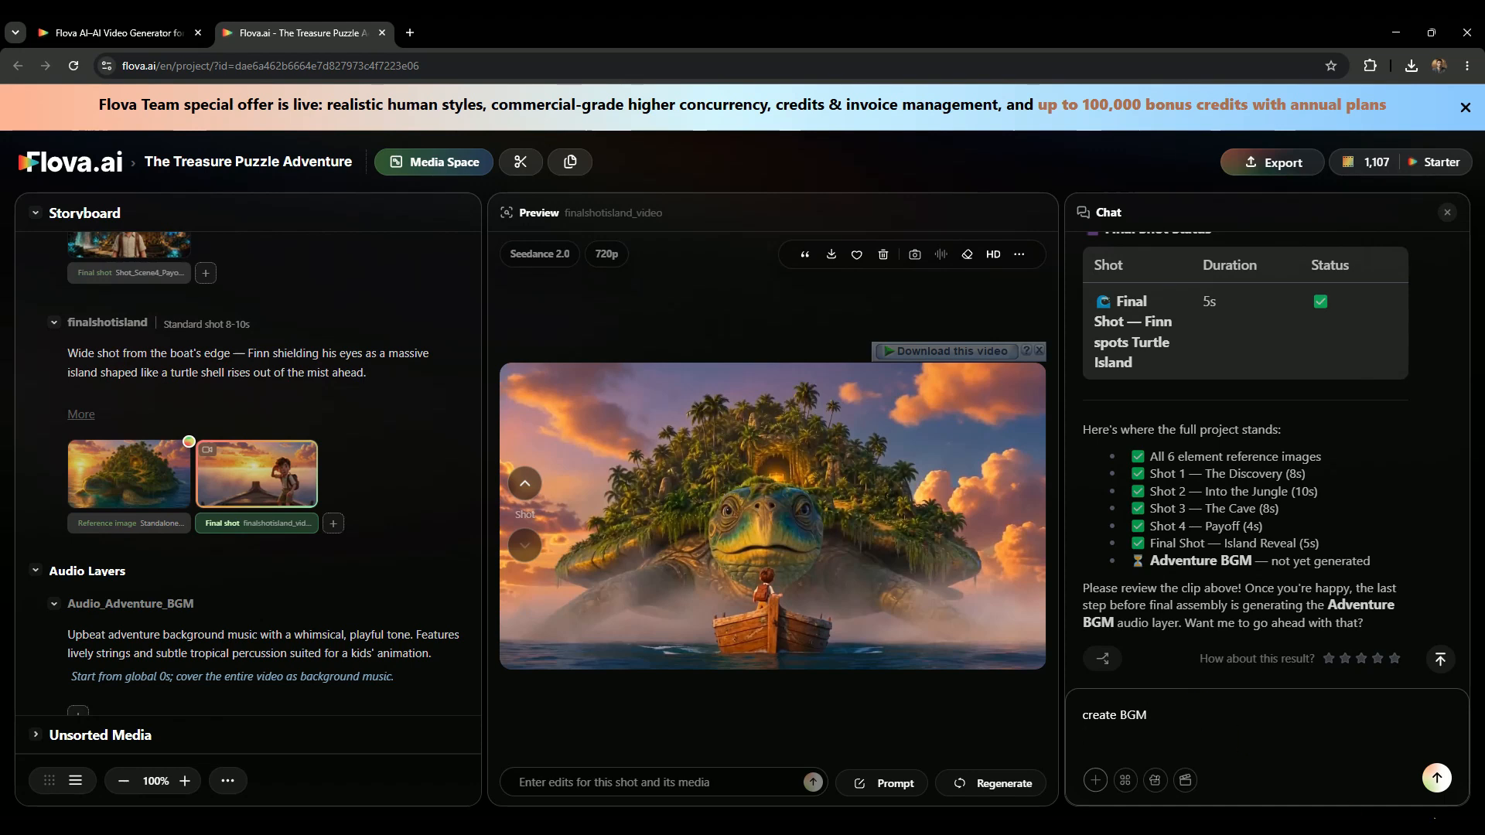
{"action": "left_click", "coordinate": [1437, 778]}
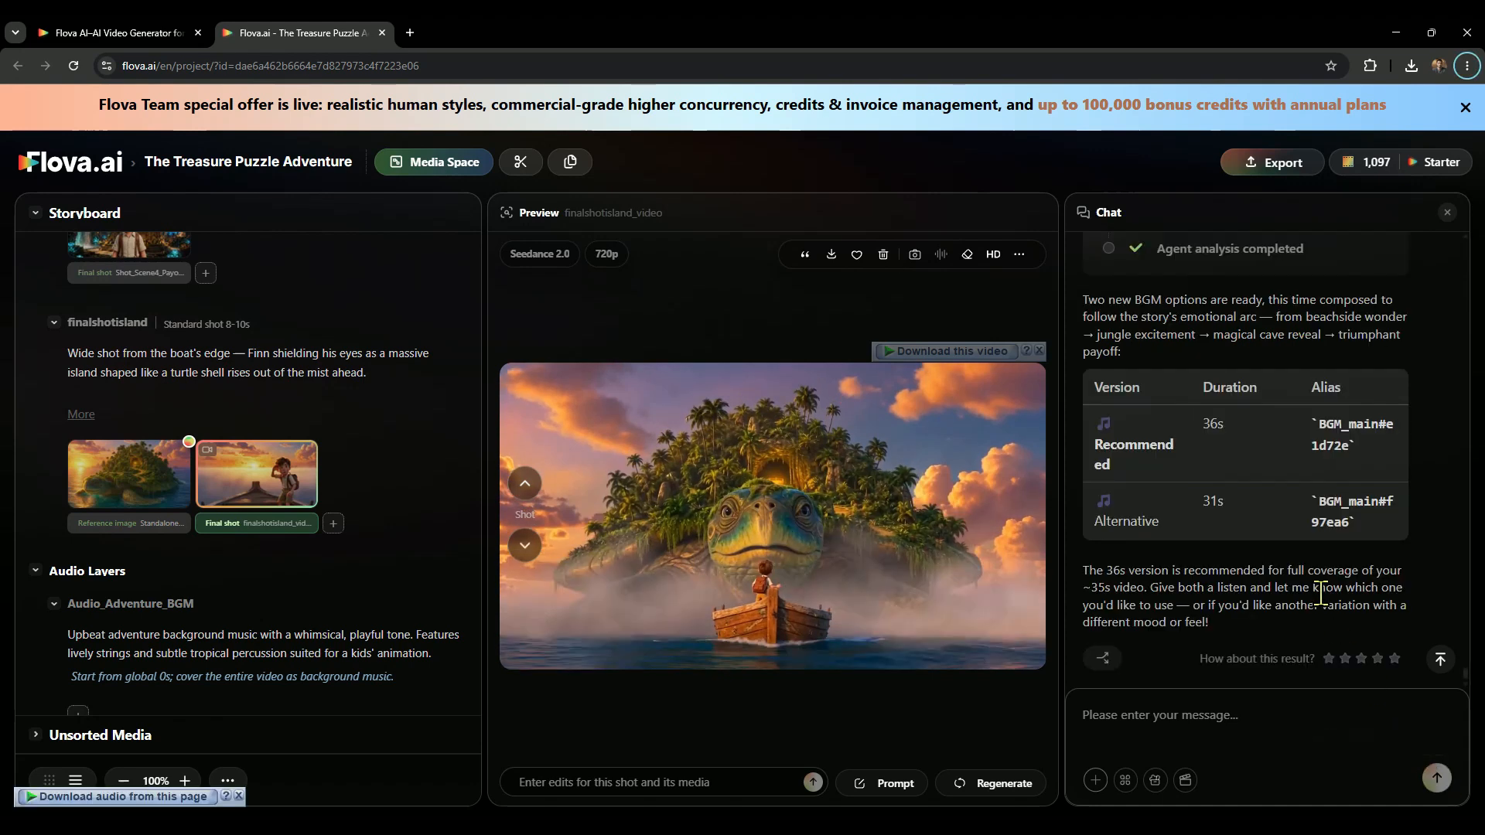
Open the generated background music options and briefly listen to Audio_Adventure_BGM_audio#e1d72e.
{"action": "scroll", "coordinate": [1321, 594], "scroll_direction": "up", "scroll_amount": 2}
{"action": "scroll", "coordinate": [1321, 594], "scroll_direction": "up", "scroll_amount": 2}
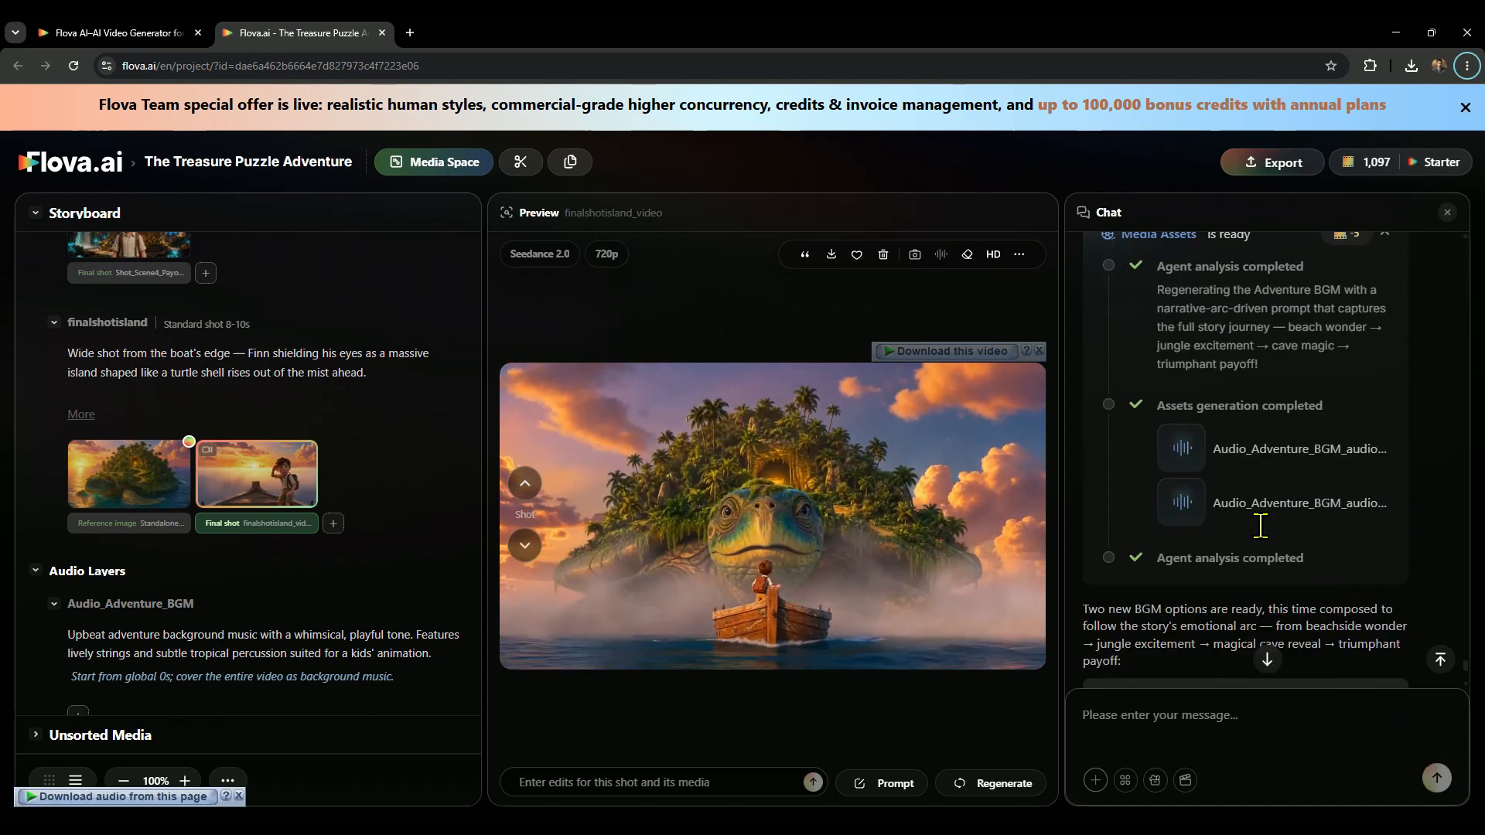
{"action": "left_click", "coordinate": [1183, 464]}
{"action": "left_click", "coordinate": [1183, 503]}
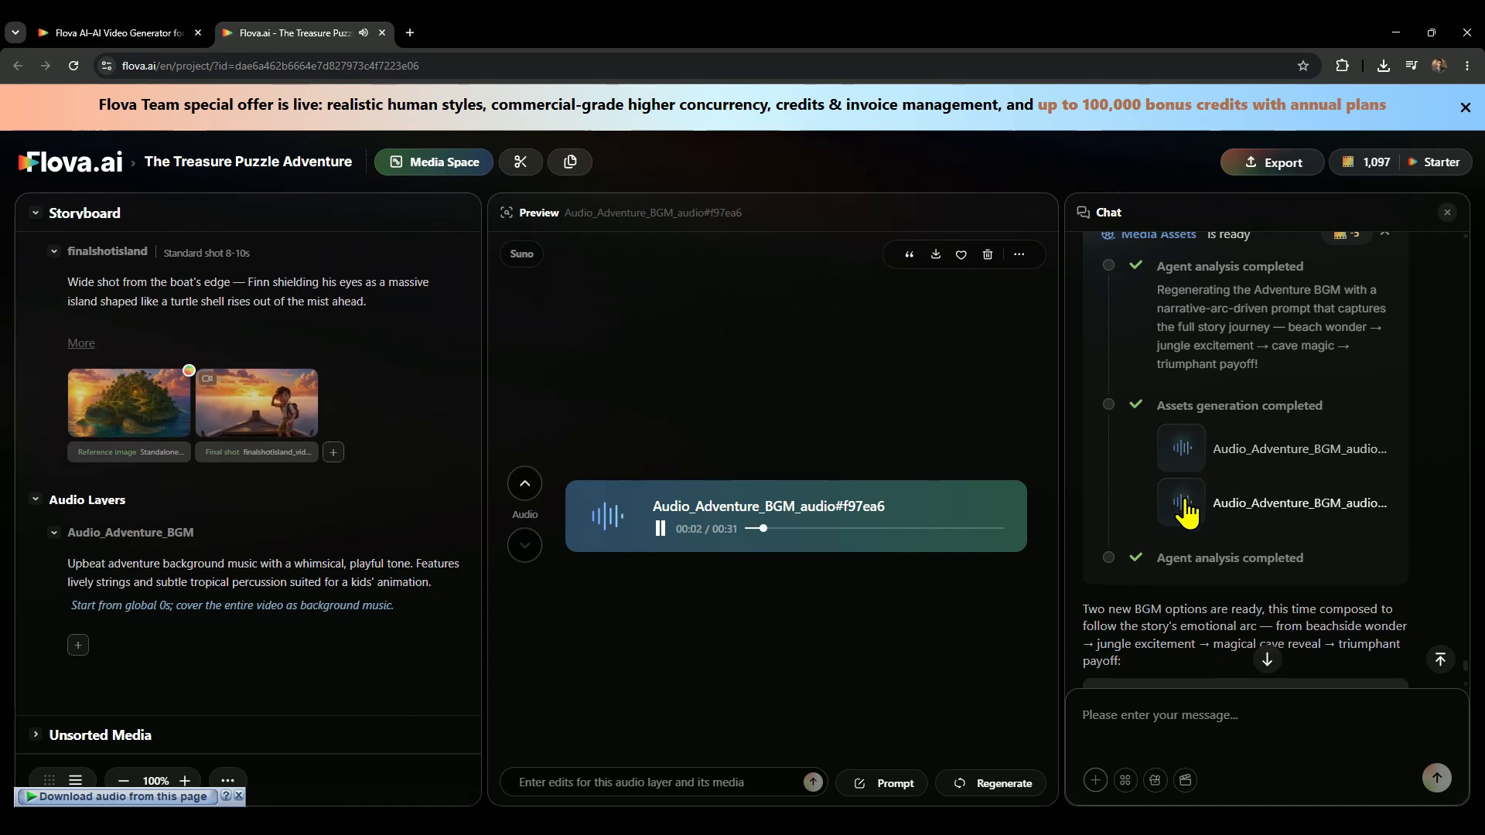
{"action": "left_click", "coordinate": [660, 529]}
Copy the recommended track's alias and send the chat message "add this BGM_main#e1d72e".
{"action": "scroll", "coordinate": [1275, 520], "scroll_direction": "down", "scroll_amount": 4}
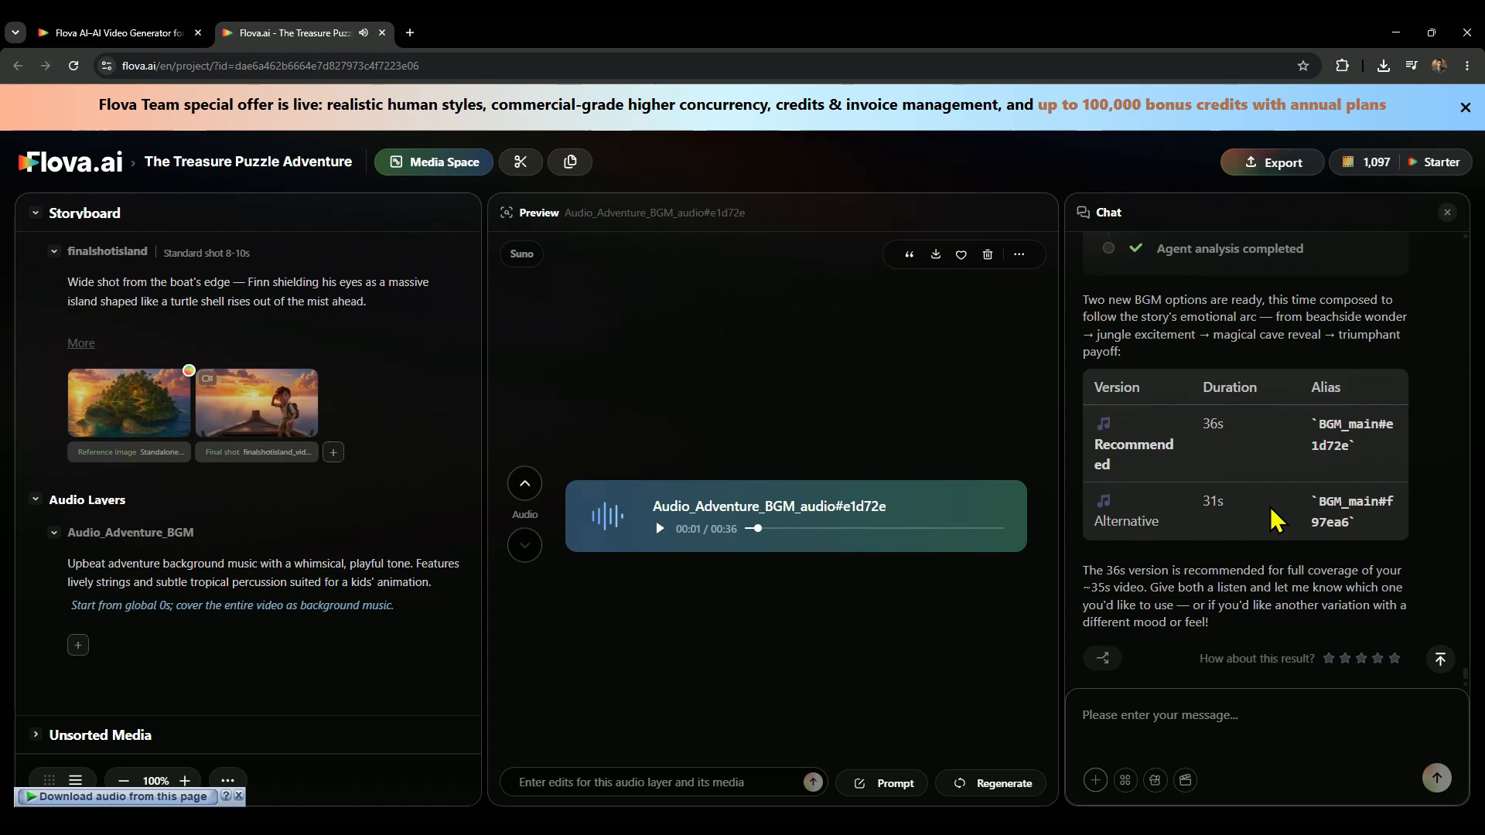
{"action": "left_click_drag", "start_coordinate": [1316, 424], "coordinate": [1359, 463]}
{"action": "key", "text": "ctrl+c"}
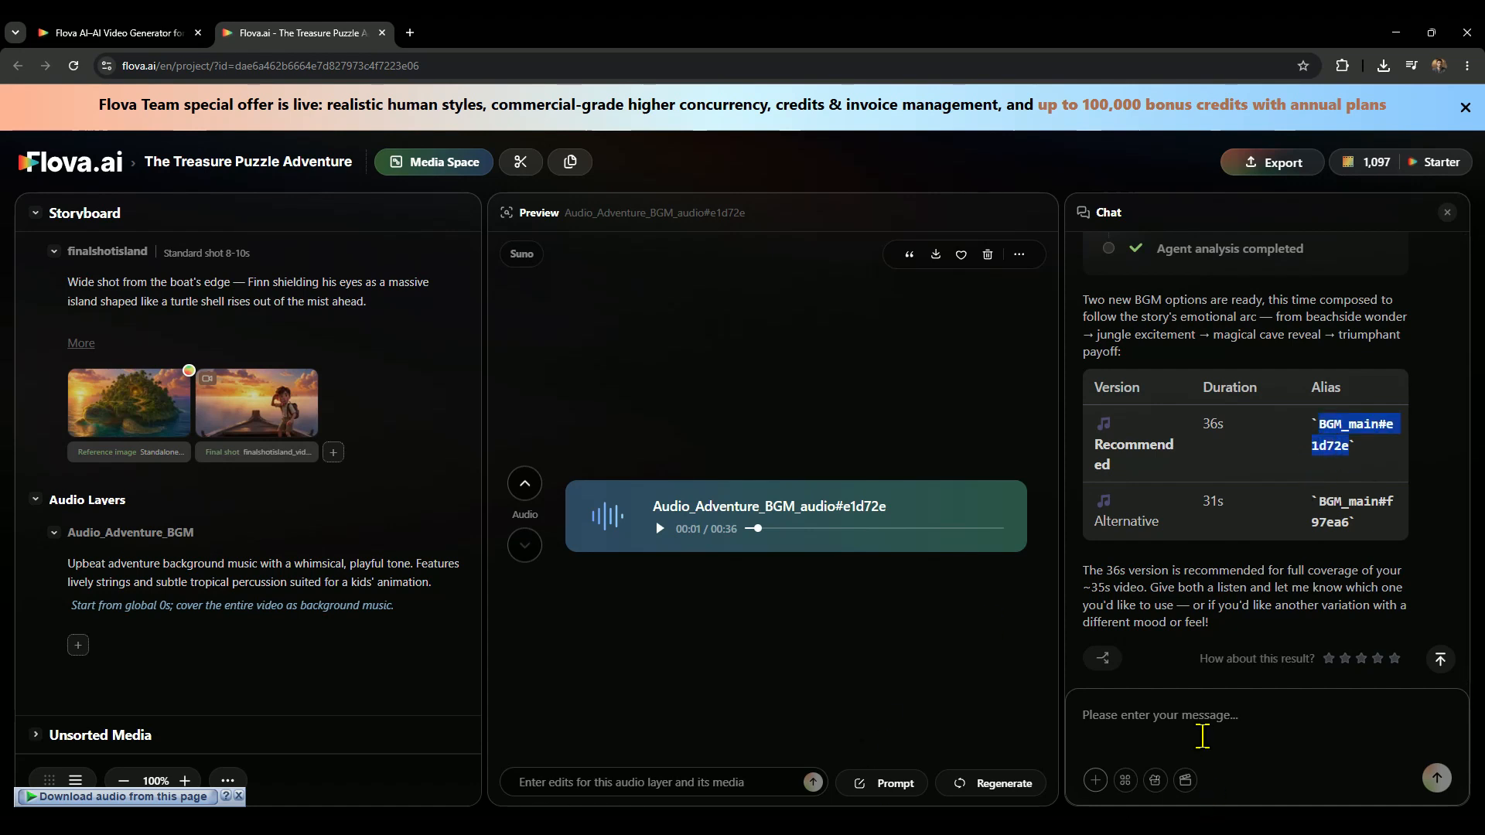
{"action": "left_click", "coordinate": [1182, 711]}
{"action": "type", "text": "add this"}
{"action": "key", "text": "ctrl+v"}
{"action": "left_click", "coordinate": [1436, 777]}
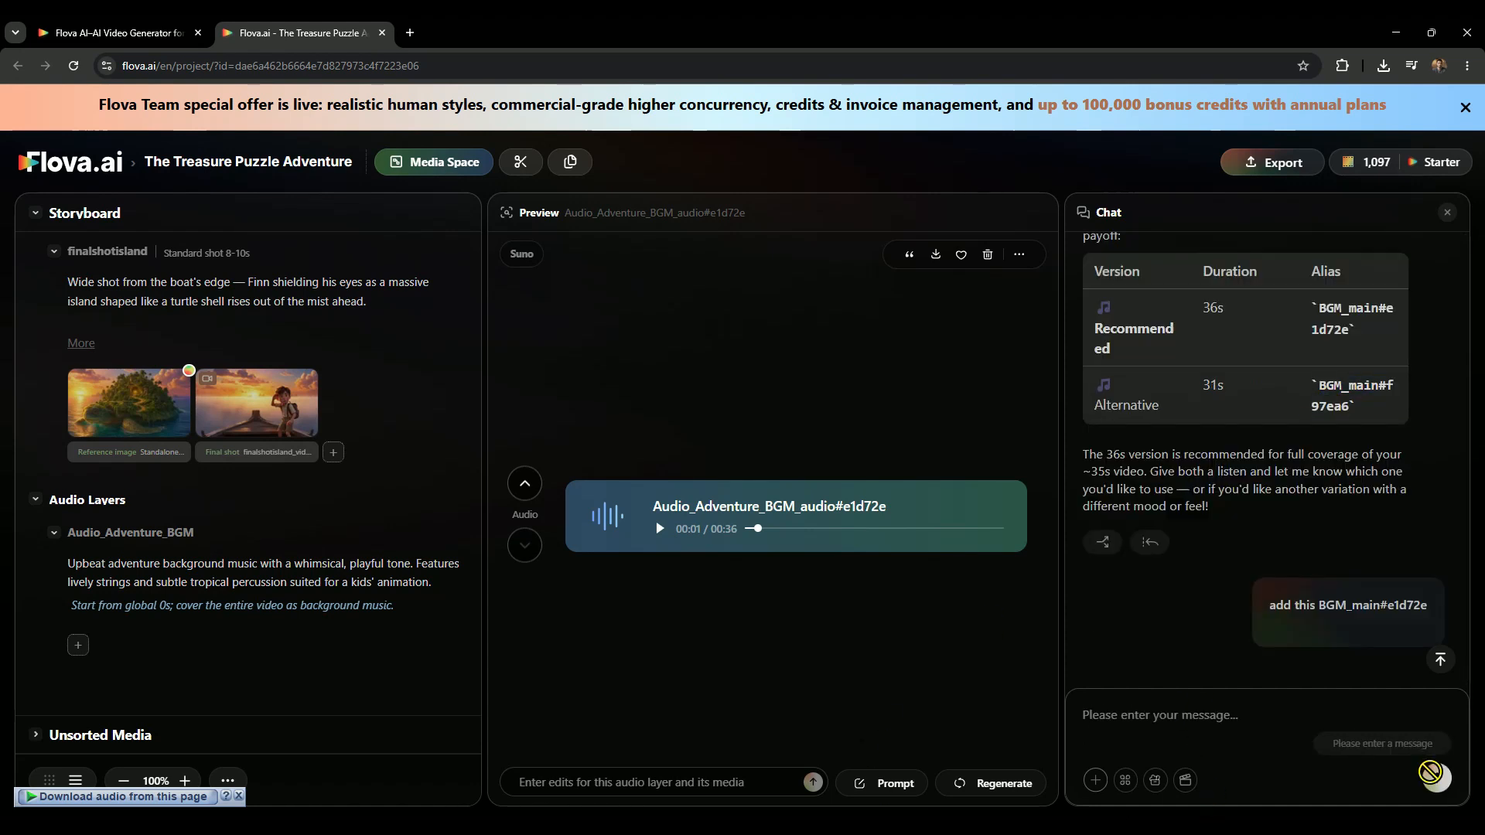
Reply "ready" in the chat to start the final assembly of the shots and music.
{"action": "left_click_drag", "start_coordinate": [1081, 602], "coordinate": [1286, 639]}
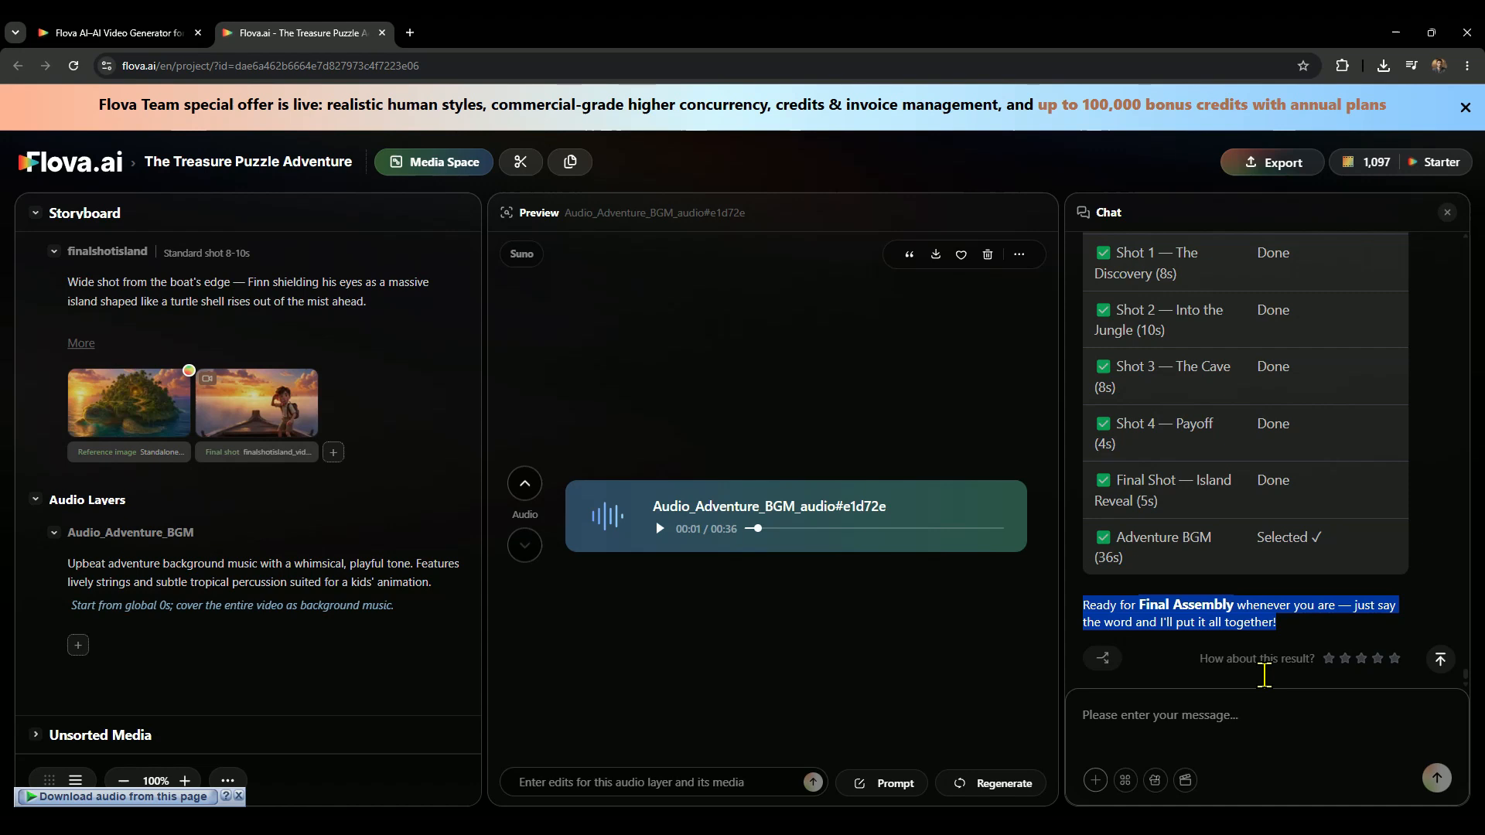
{"action": "left_click", "coordinate": [1156, 710]}
{"action": "type", "text": "readt"}
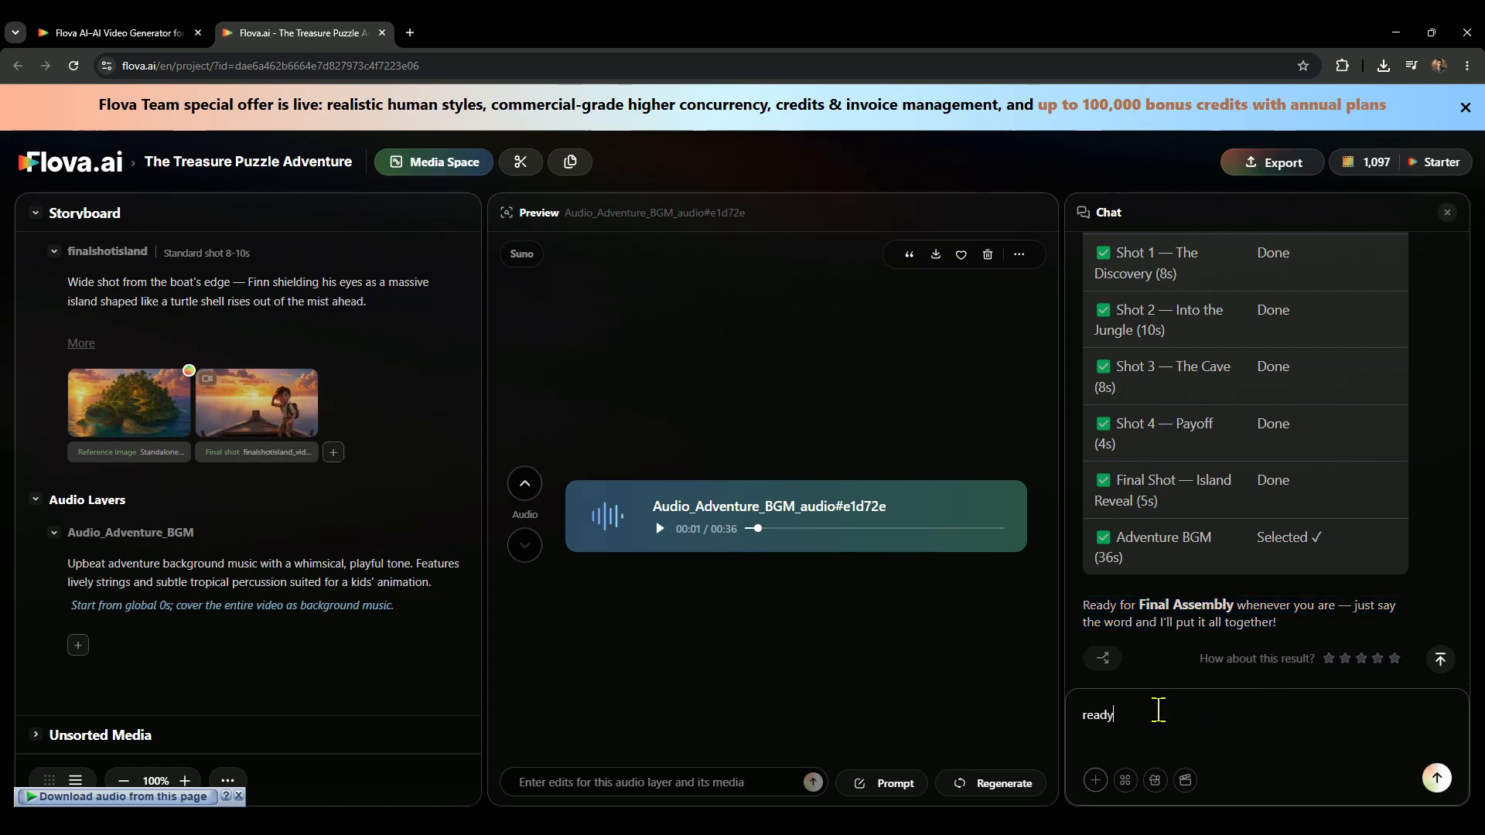
{"action": "left_click", "coordinate": [1436, 778]}
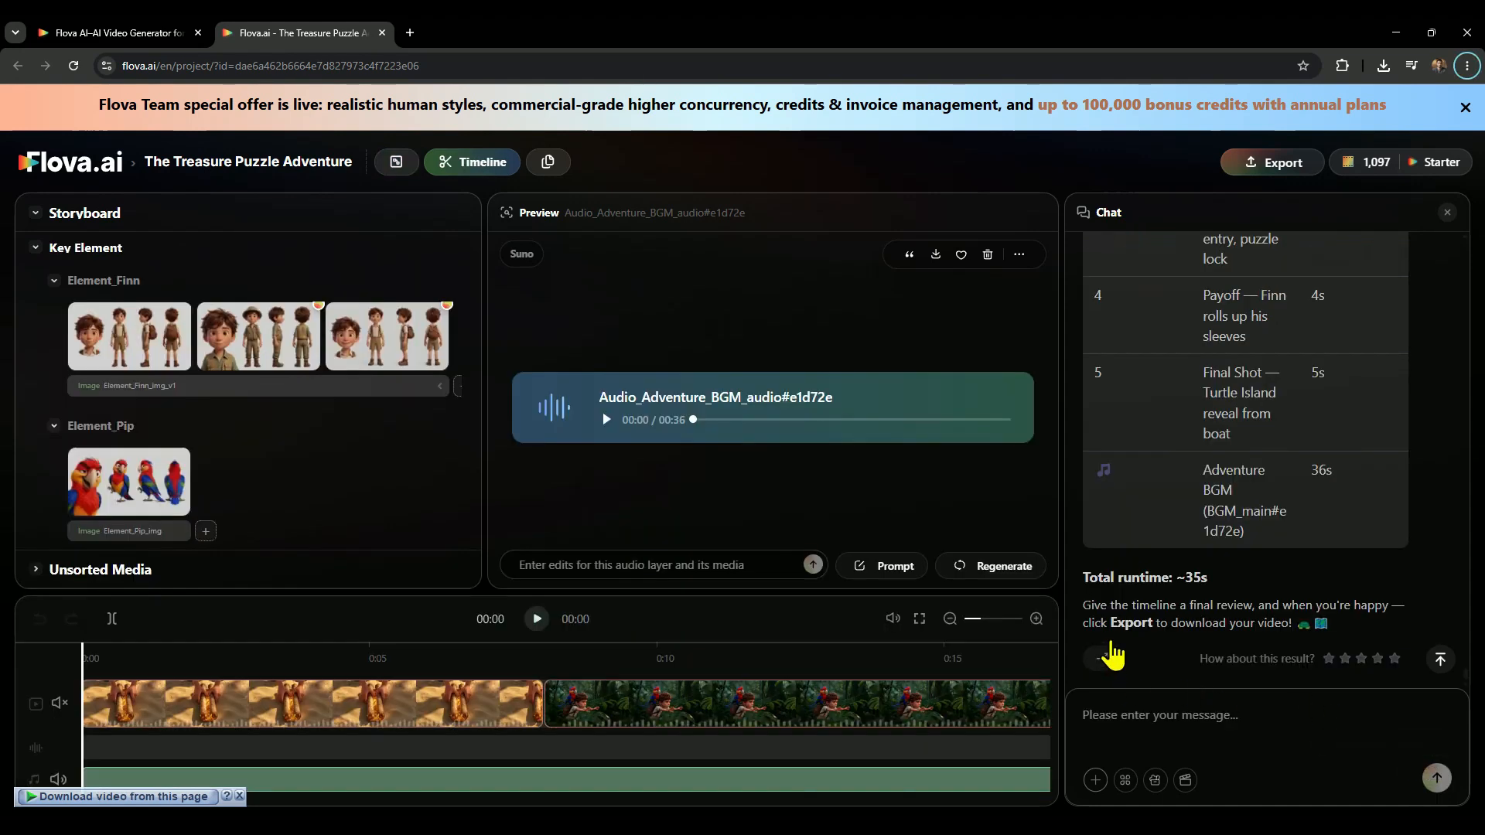
Play the first seconds of the assembled timeline to review it, then pause playback.
{"action": "left_click_drag", "start_coordinate": [1109, 623], "coordinate": [1152, 621]}
{"action": "left_click", "coordinate": [536, 618]}
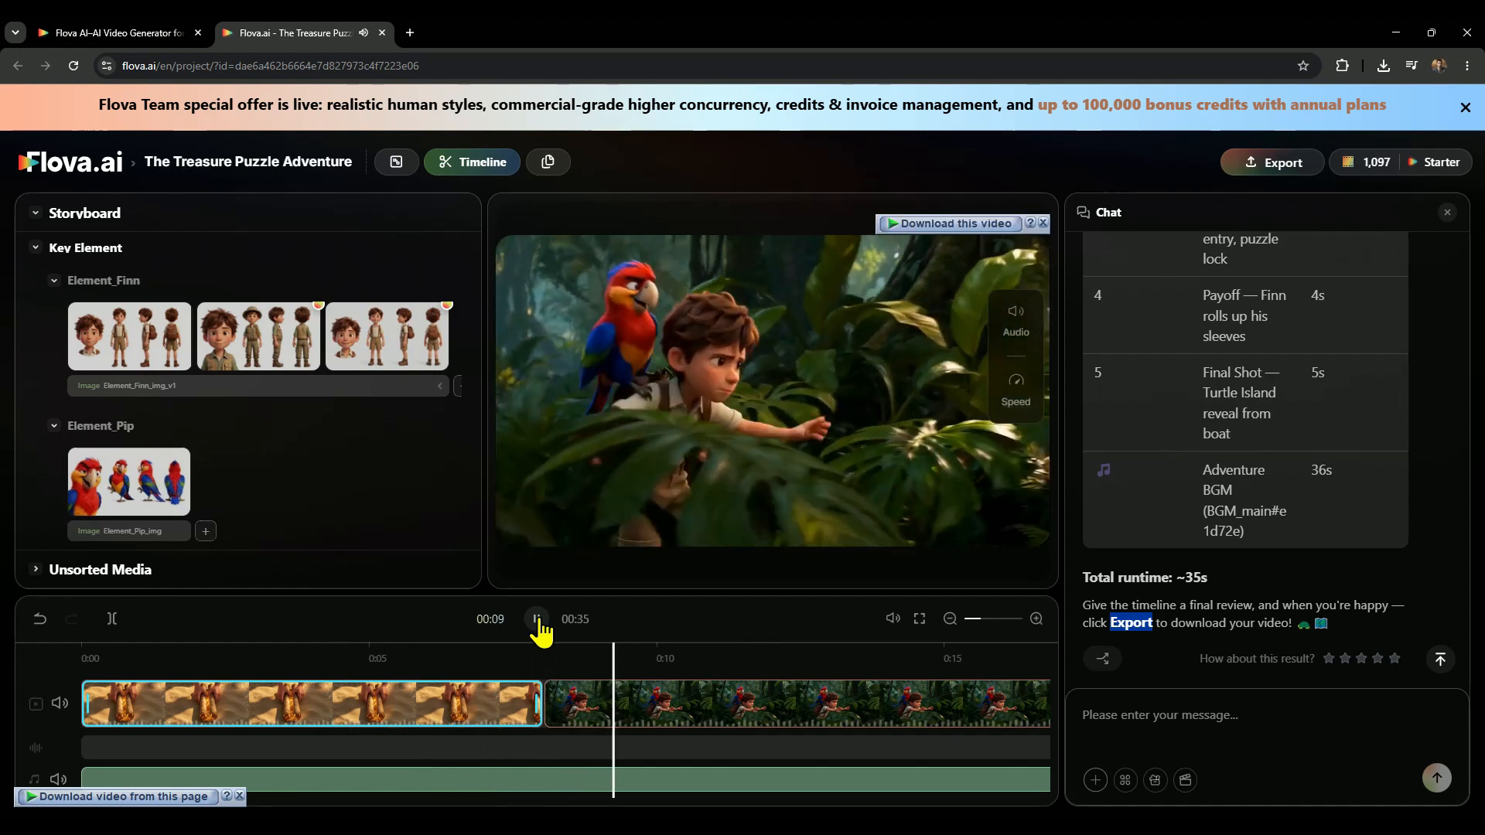
{"action": "left_click", "coordinate": [537, 620]}
Export the assembled project as a video and check the download of its MP4 file.
{"action": "mouse_move", "coordinate": [1295, 164]}
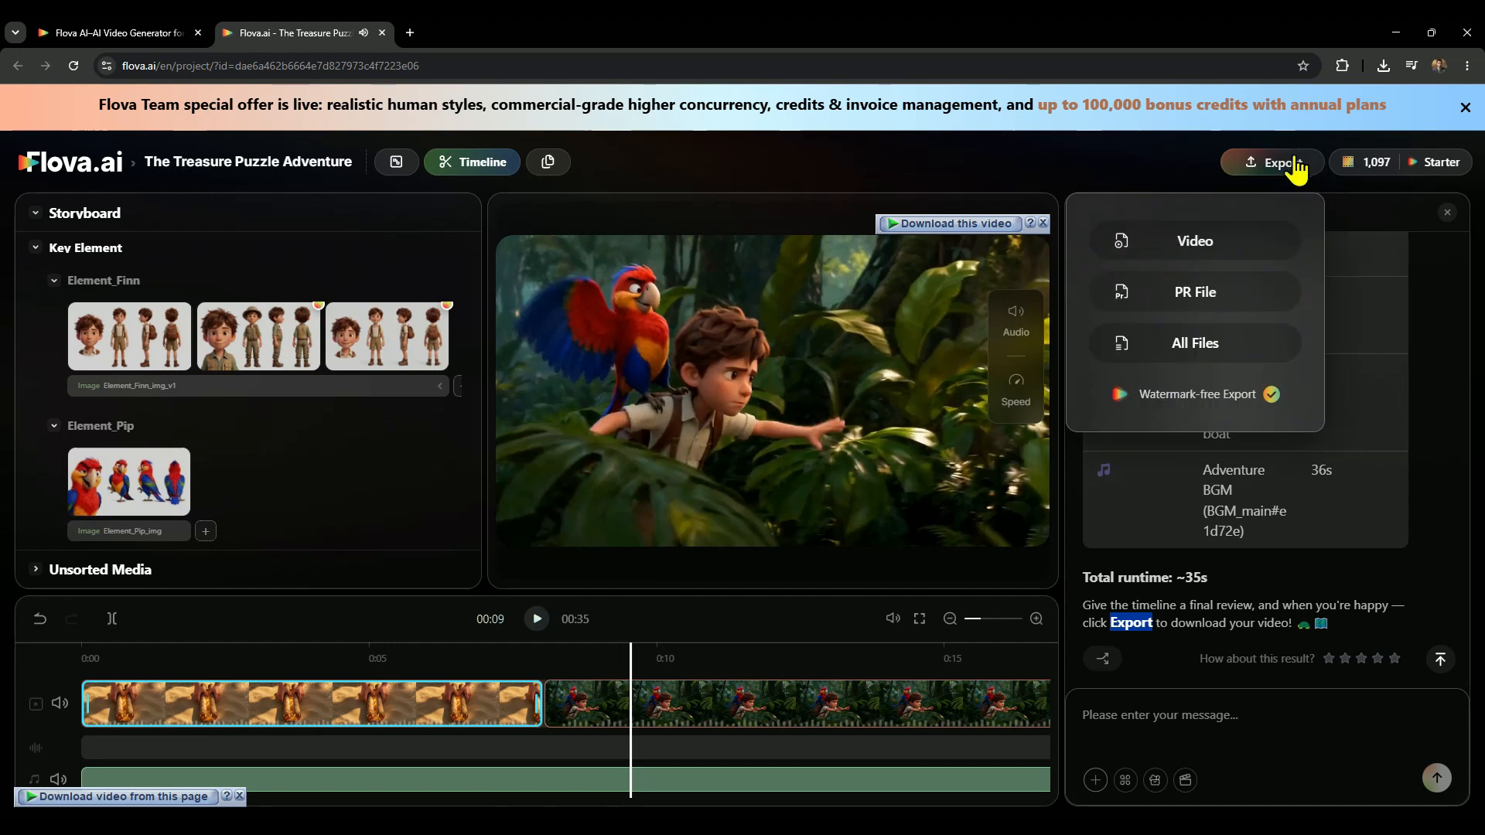
{"action": "left_click", "coordinate": [1165, 236]}
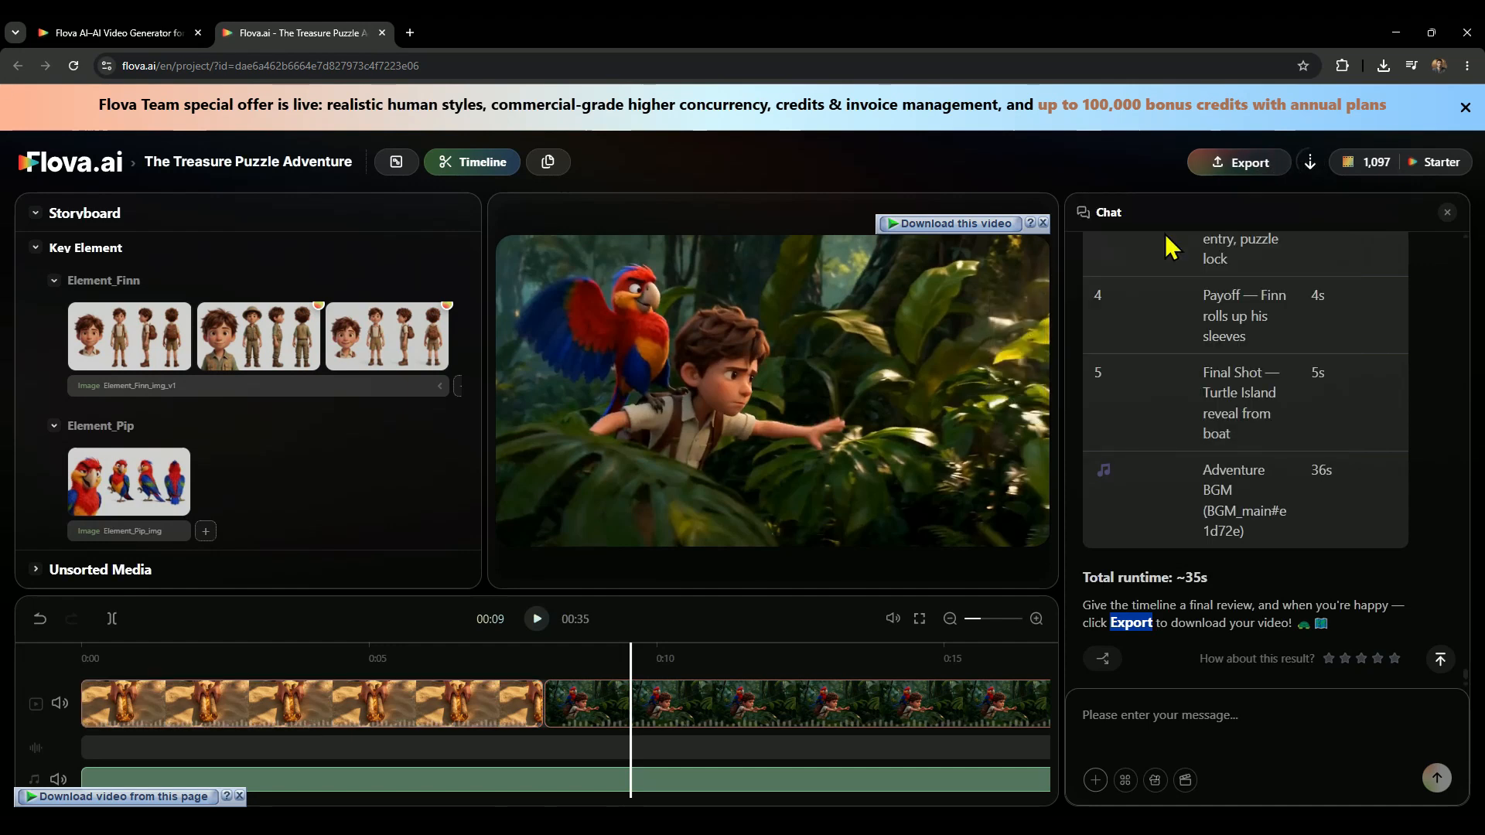
{"action": "mouse_move", "coordinate": [1321, 161]}
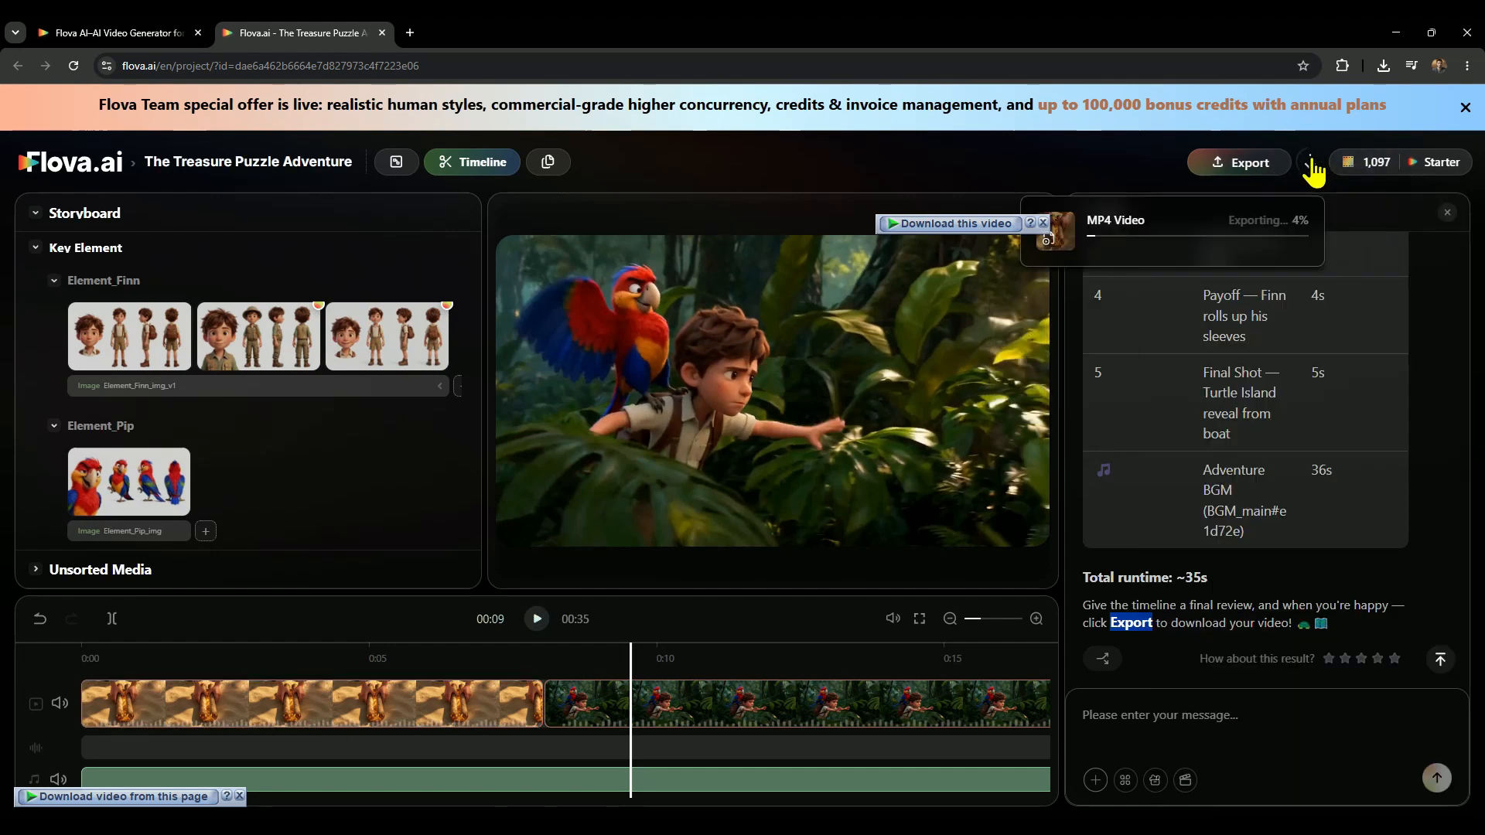
{"action": "left_click", "coordinate": [1377, 66]}
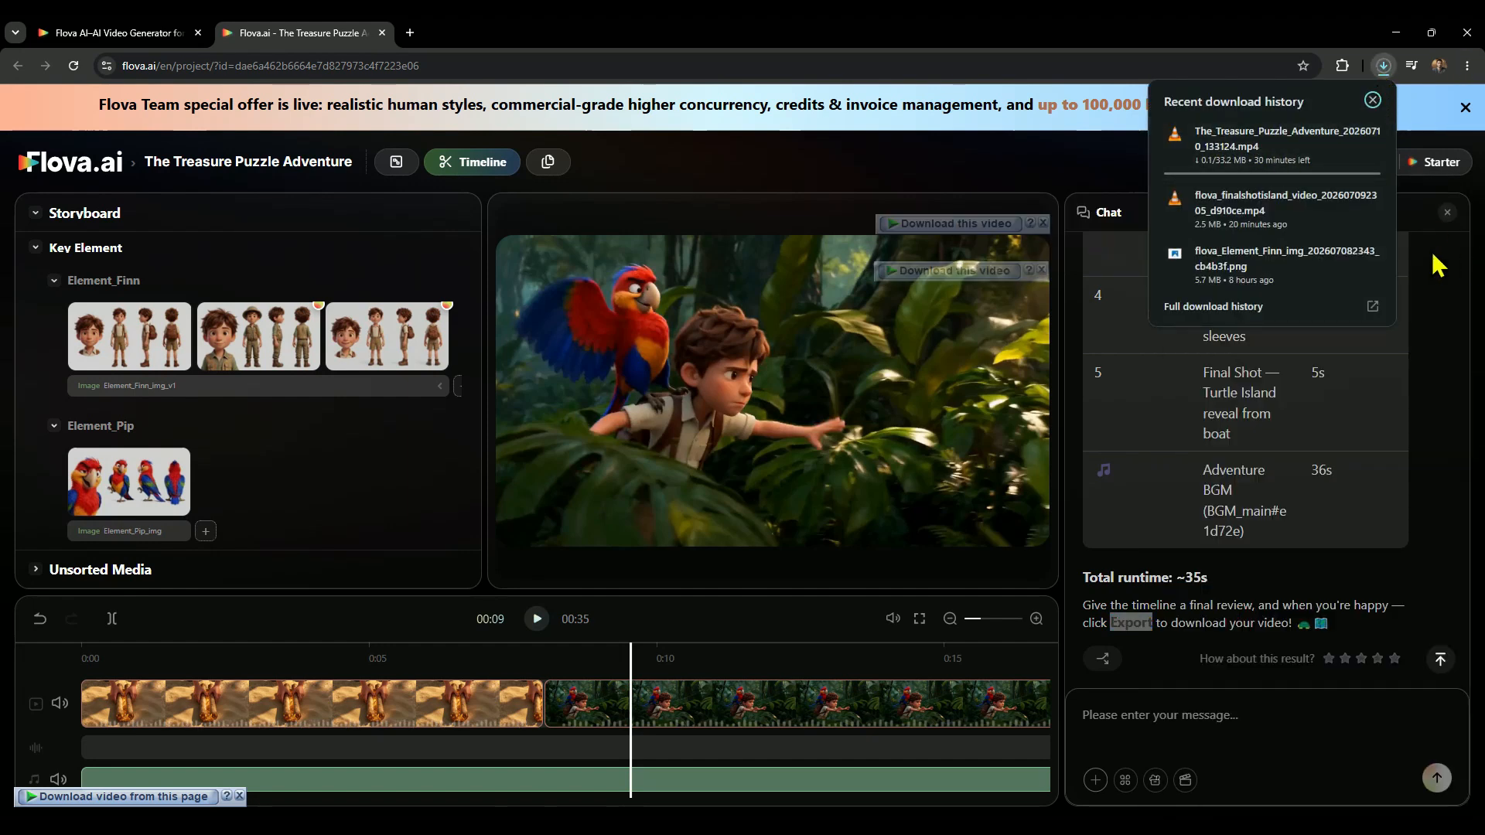
{"action": "left_click", "coordinate": [1454, 283]}
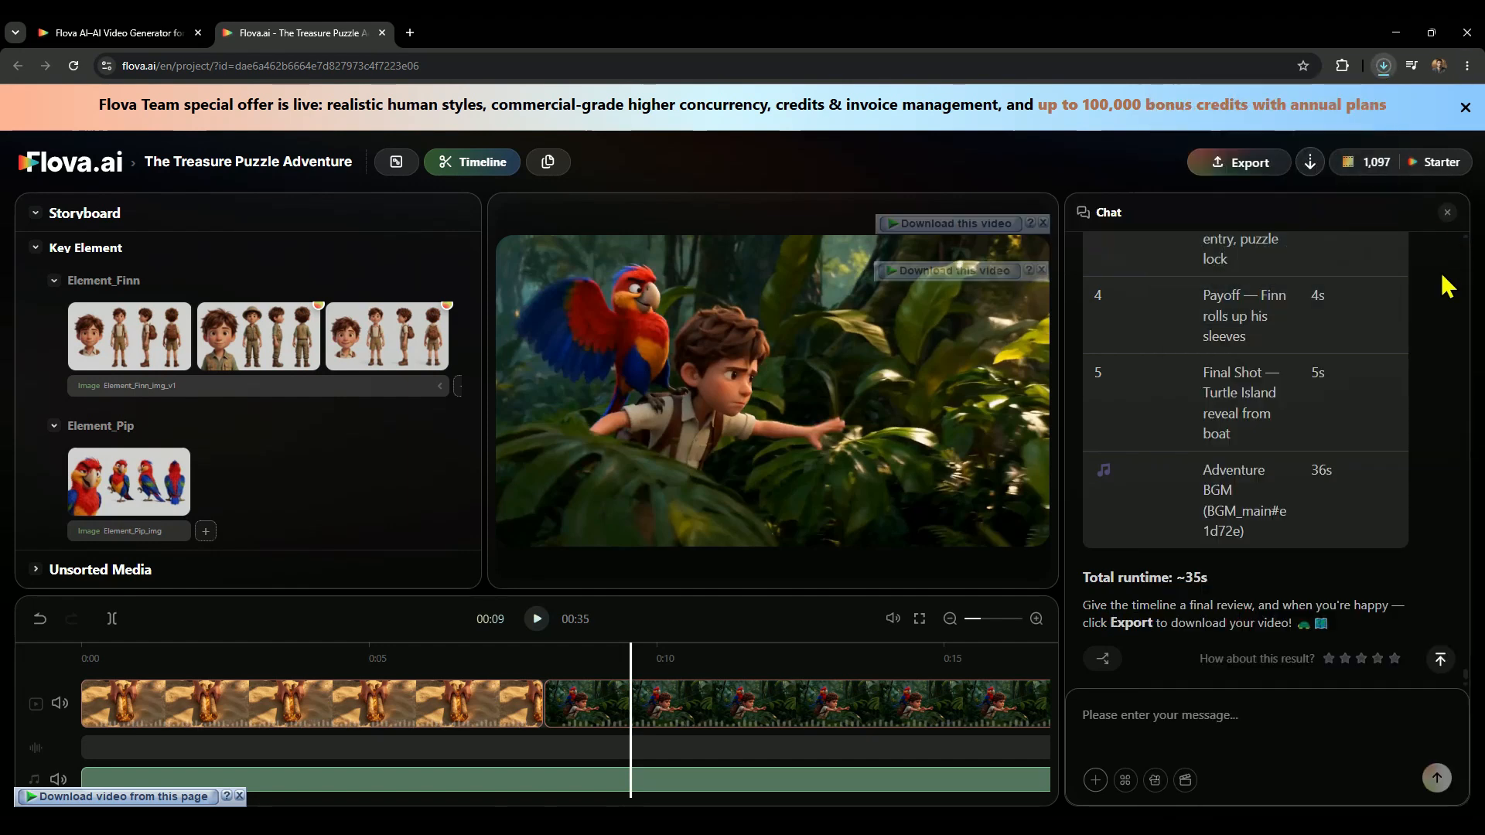
Return to the home page and add Element_Pip, Element_Finn and Standalone_turtle_island_img from the asset library to a new prompt.
{"action": "left_click", "coordinate": [54, 166]}
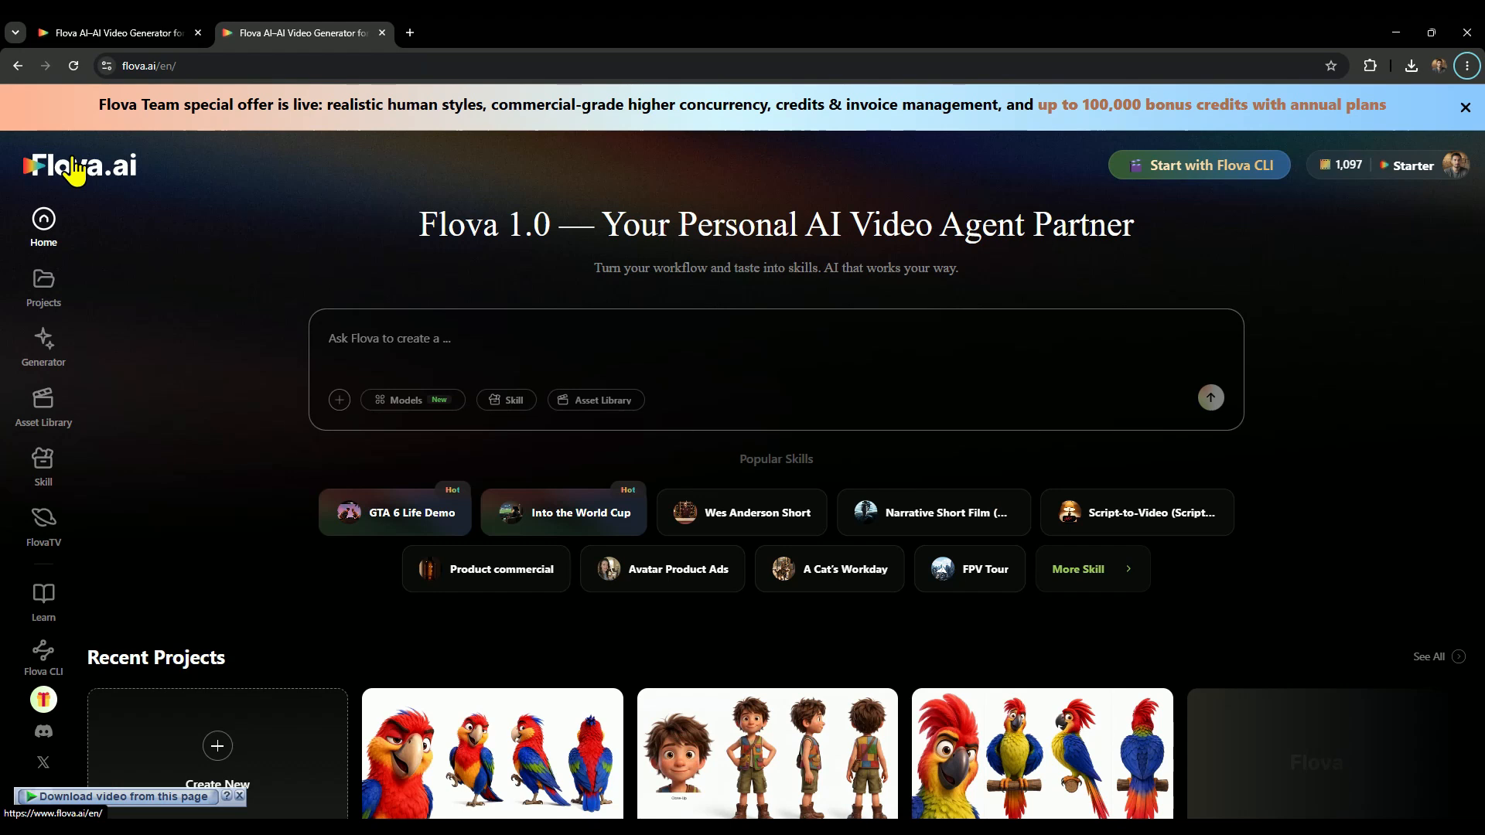
{"action": "left_click", "coordinate": [583, 401]}
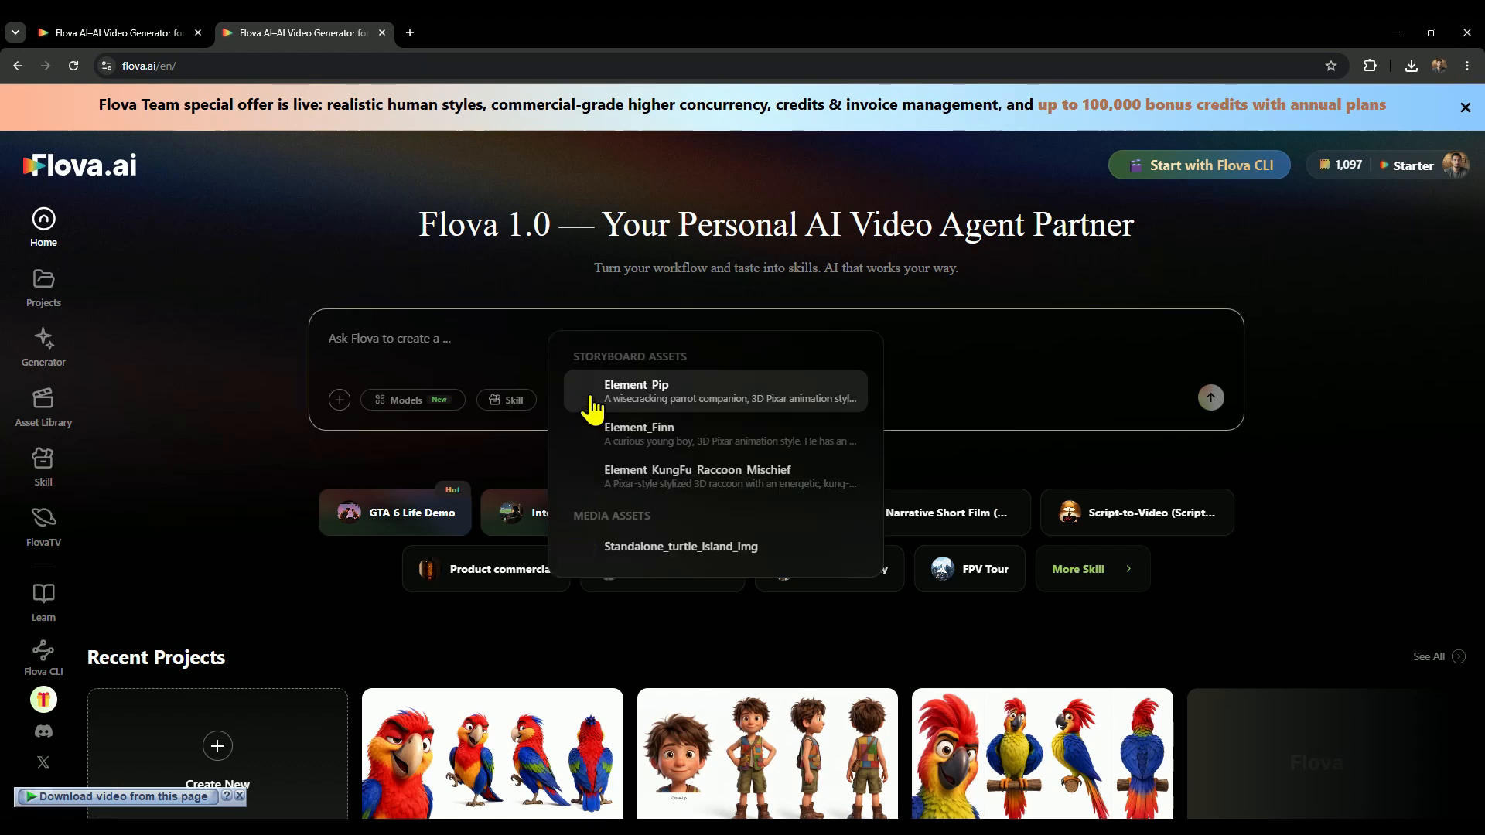
{"action": "left_click", "coordinate": [707, 392]}
{"action": "left_click", "coordinate": [599, 408]}
{"action": "left_click", "coordinate": [735, 433]}
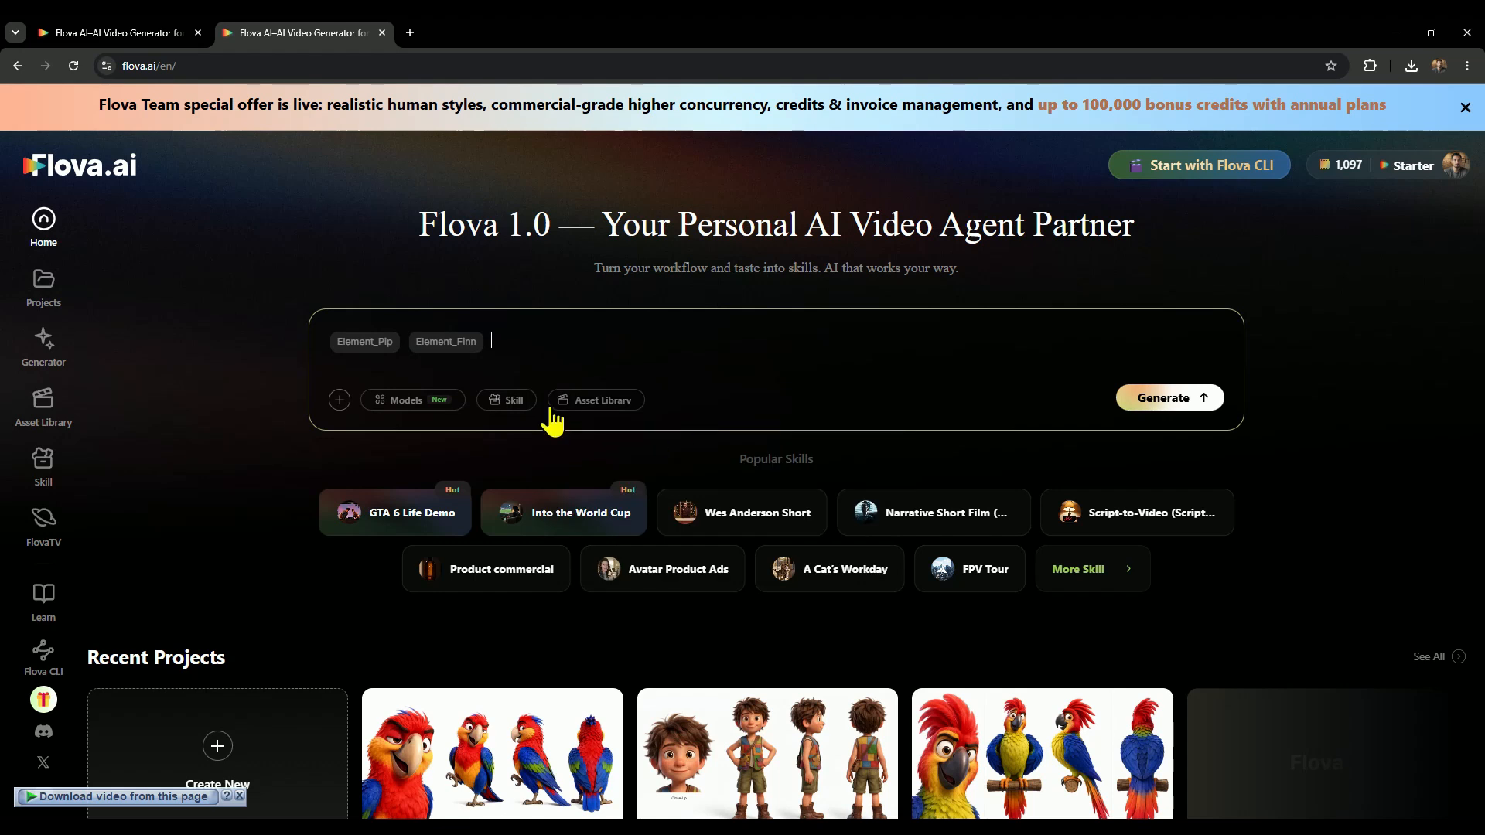
{"action": "left_click", "coordinate": [591, 402]}
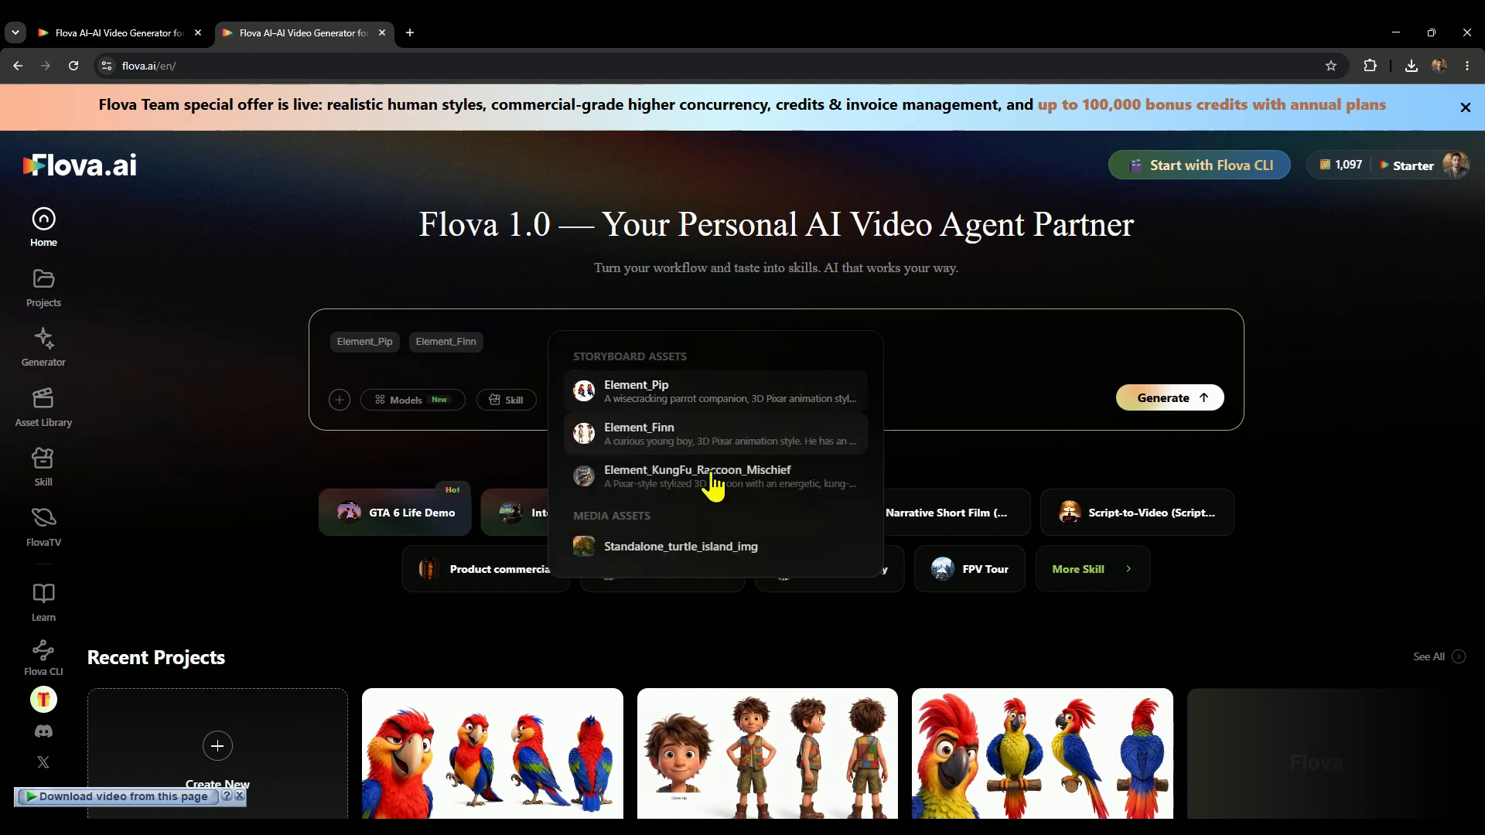
{"action": "left_click", "coordinate": [641, 548]}
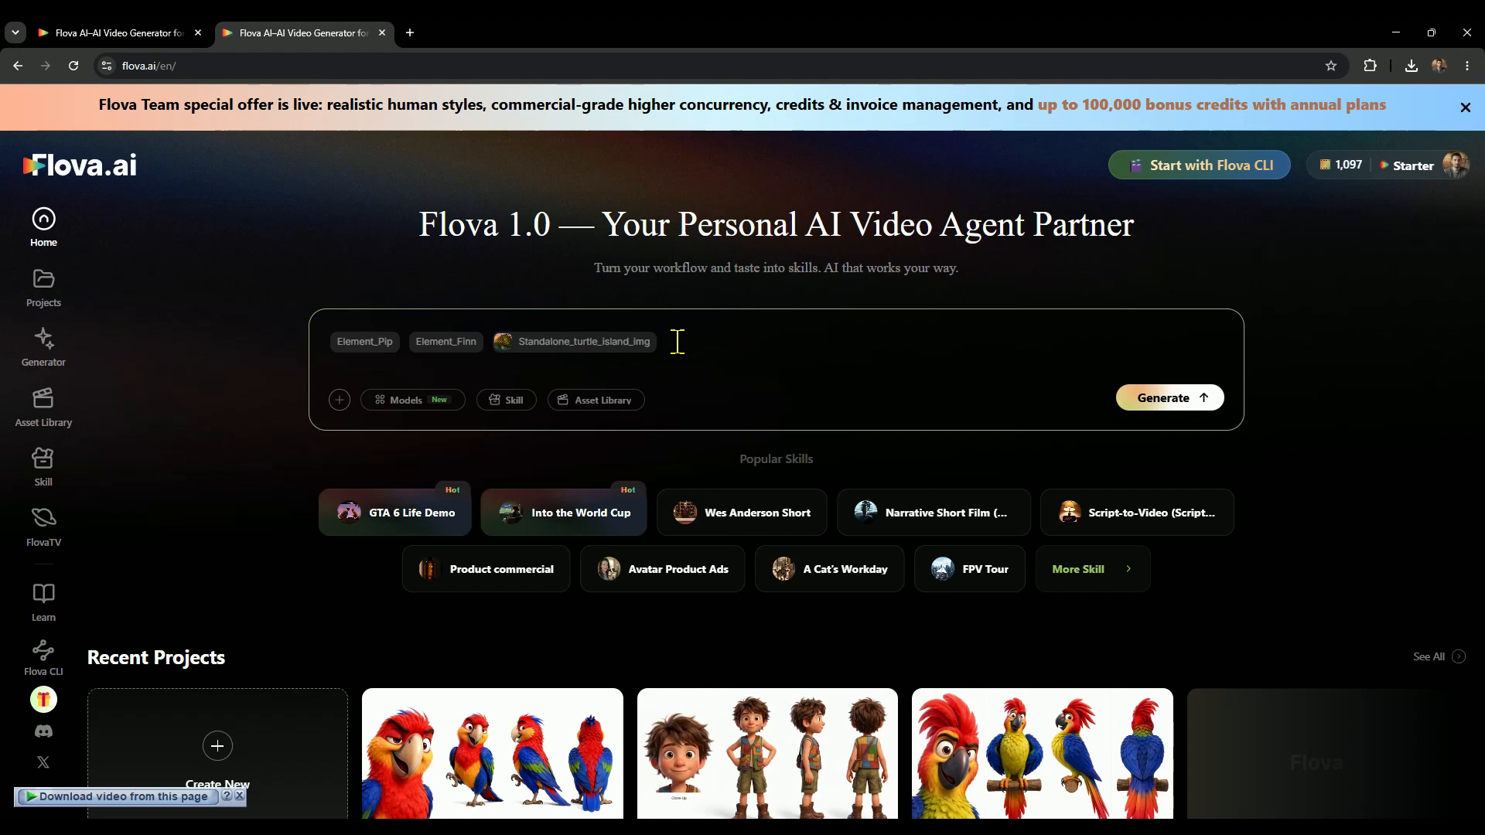
Add the boat-and-turtle-island scene text with Finn's and Pip's lines, choose Seedance 2.0 for video, generate the new project and close it.
{"action": "type", "text": "The boat glides through drifting mist as Finn rises, eyes widening at the massive turtle-shaped island looming ahead, its shell-like ridges glowing faintly in the morning light. \"No way… it actually looks like a turtle,\" he breathes, gripping the rail. Pip flutters up beside him, snapping oversized binoculars into place. \"Correction — it is a turtle. A really, really old, really, really lazy one."}
{"action": "left_click", "coordinate": [413, 422]}
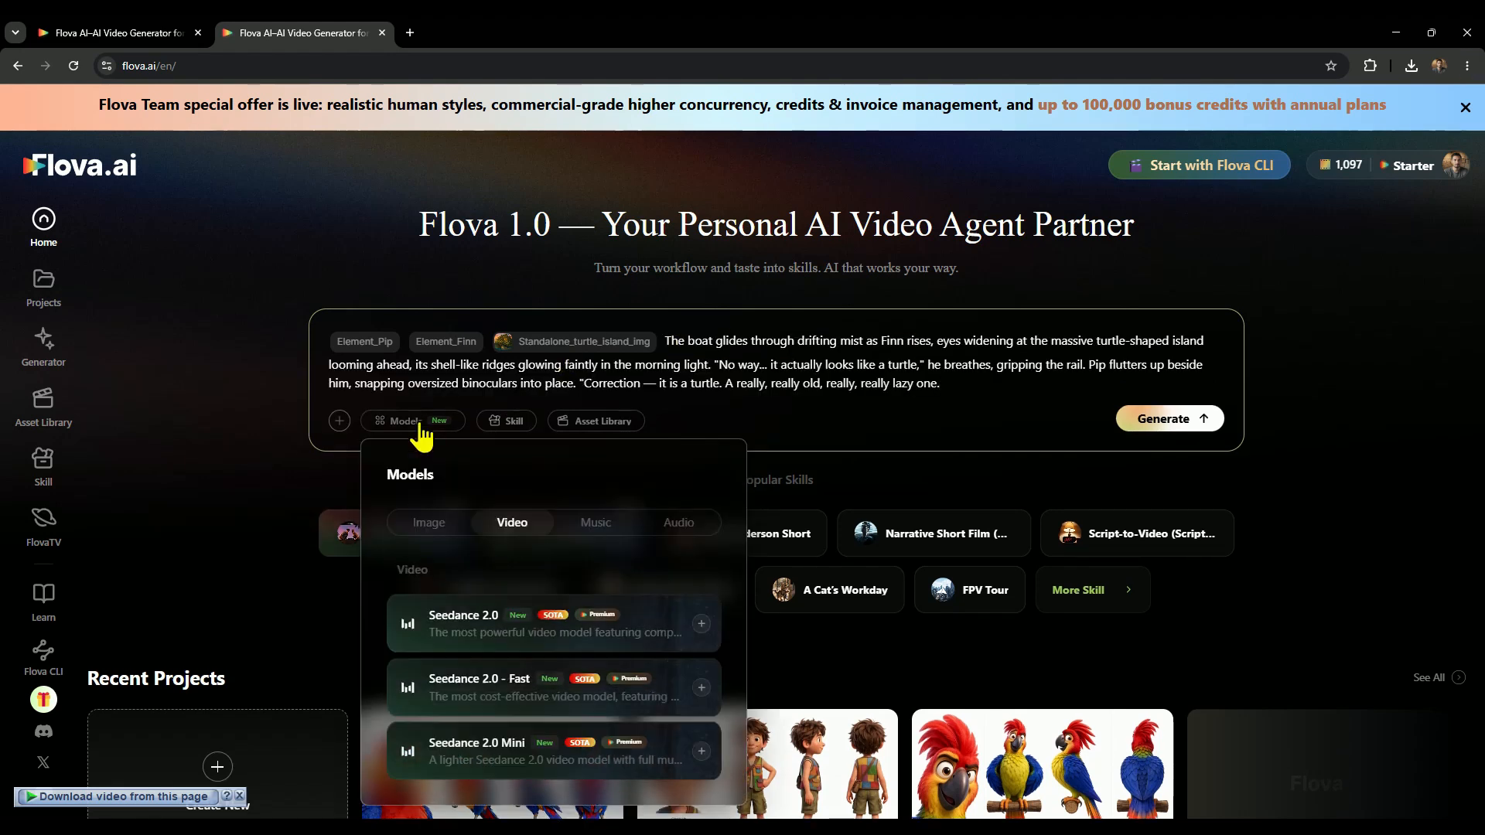
{"action": "left_click", "coordinate": [493, 631]}
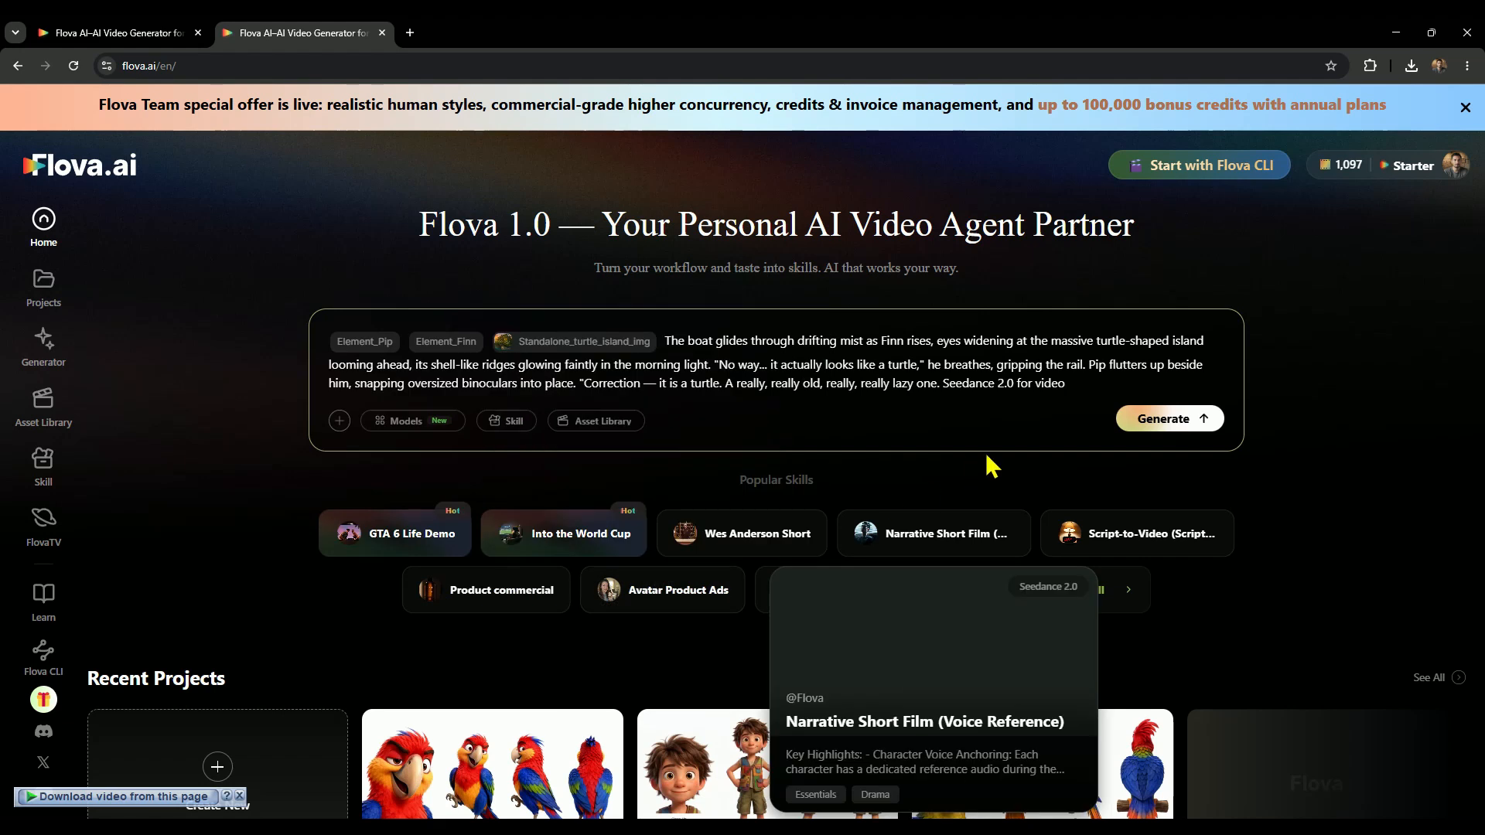
{"action": "left_click", "coordinate": [1181, 422]}
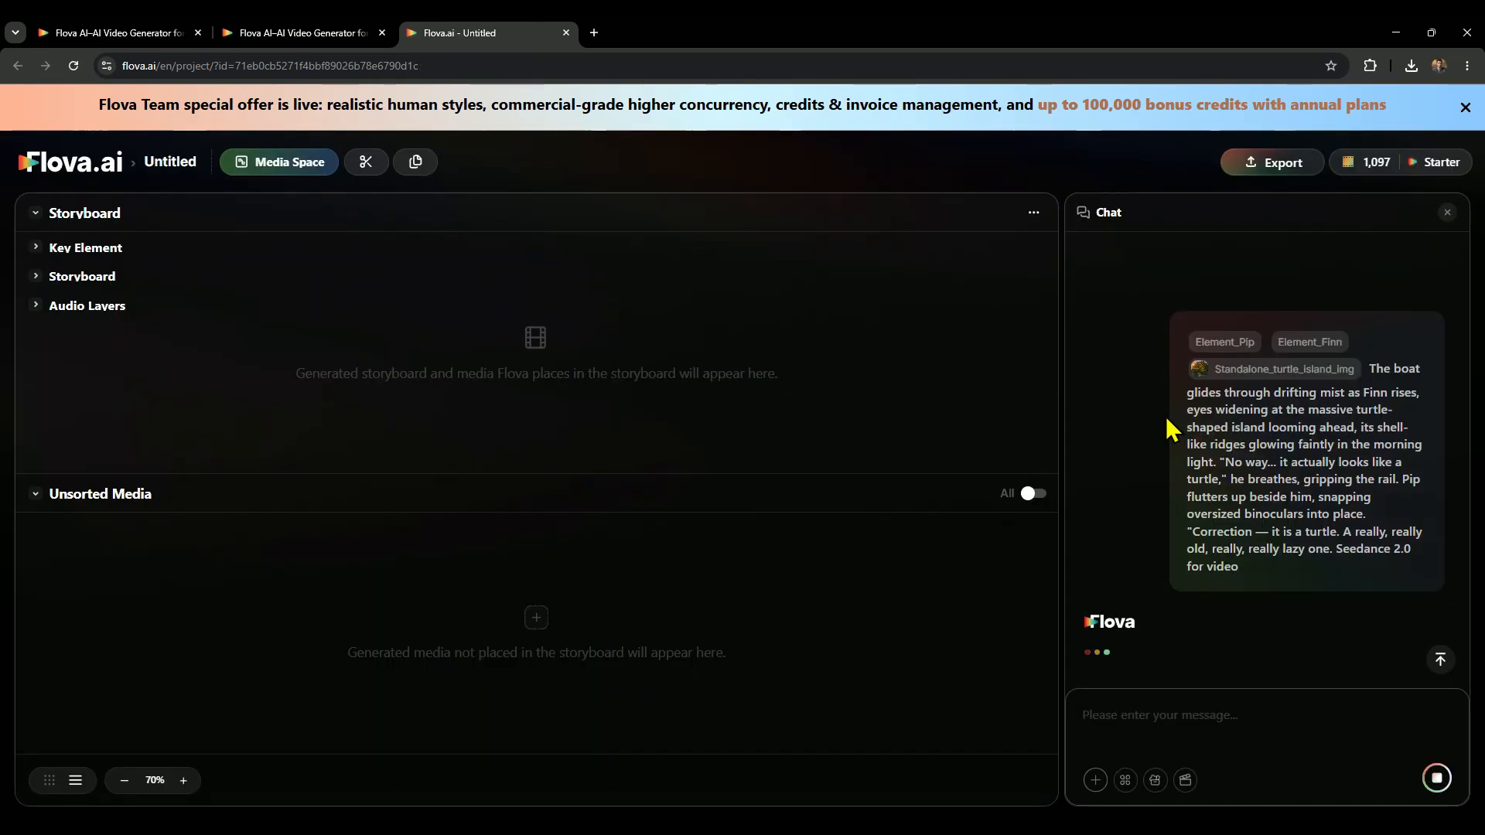
{"action": "key", "text": "ctrl+w"}
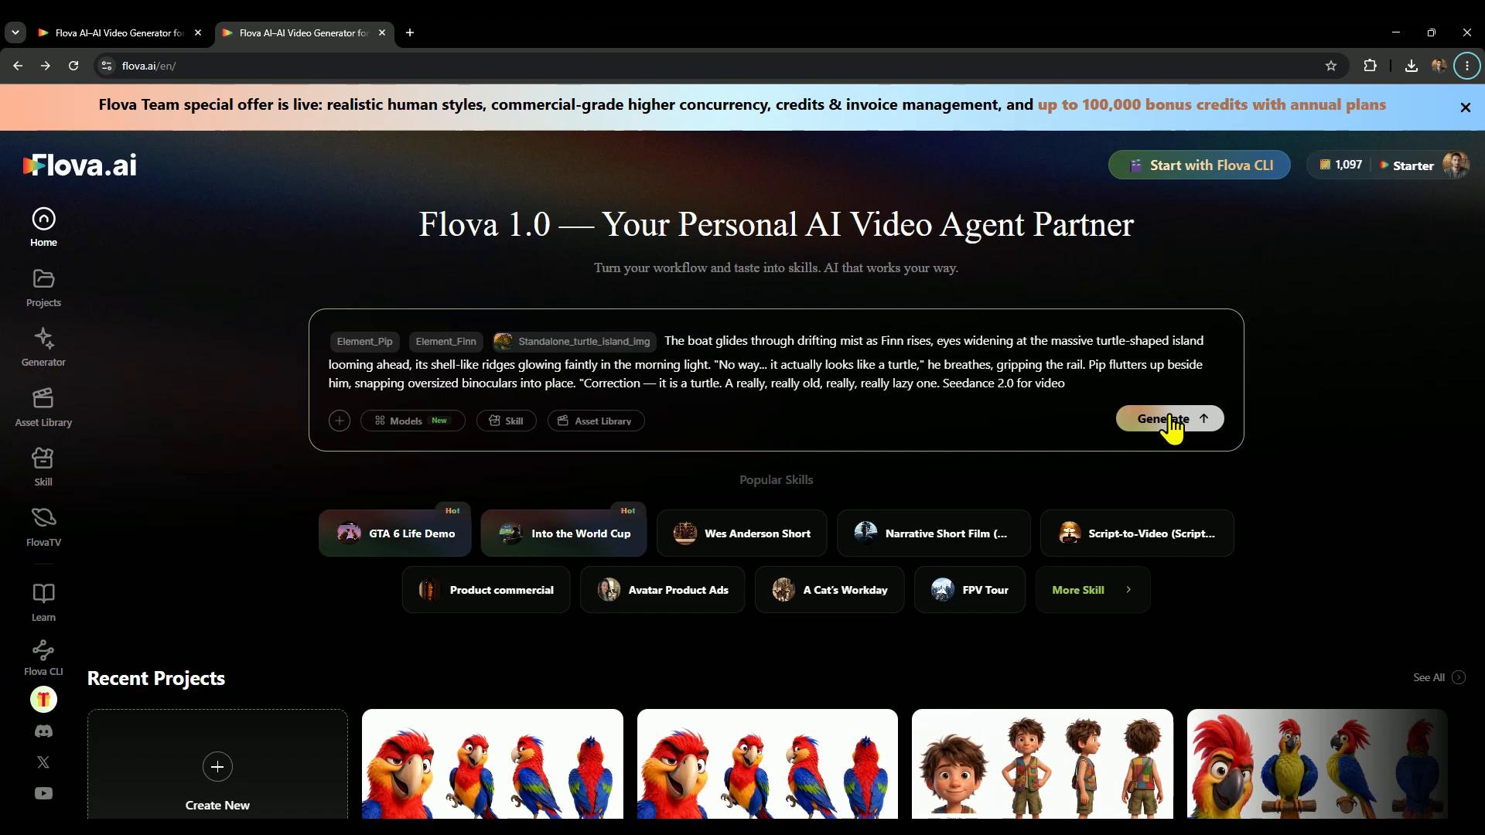
Open the subscription pricing page and review the monthly prices of the personal plans.
{"action": "mouse_move", "coordinate": [1362, 166]}
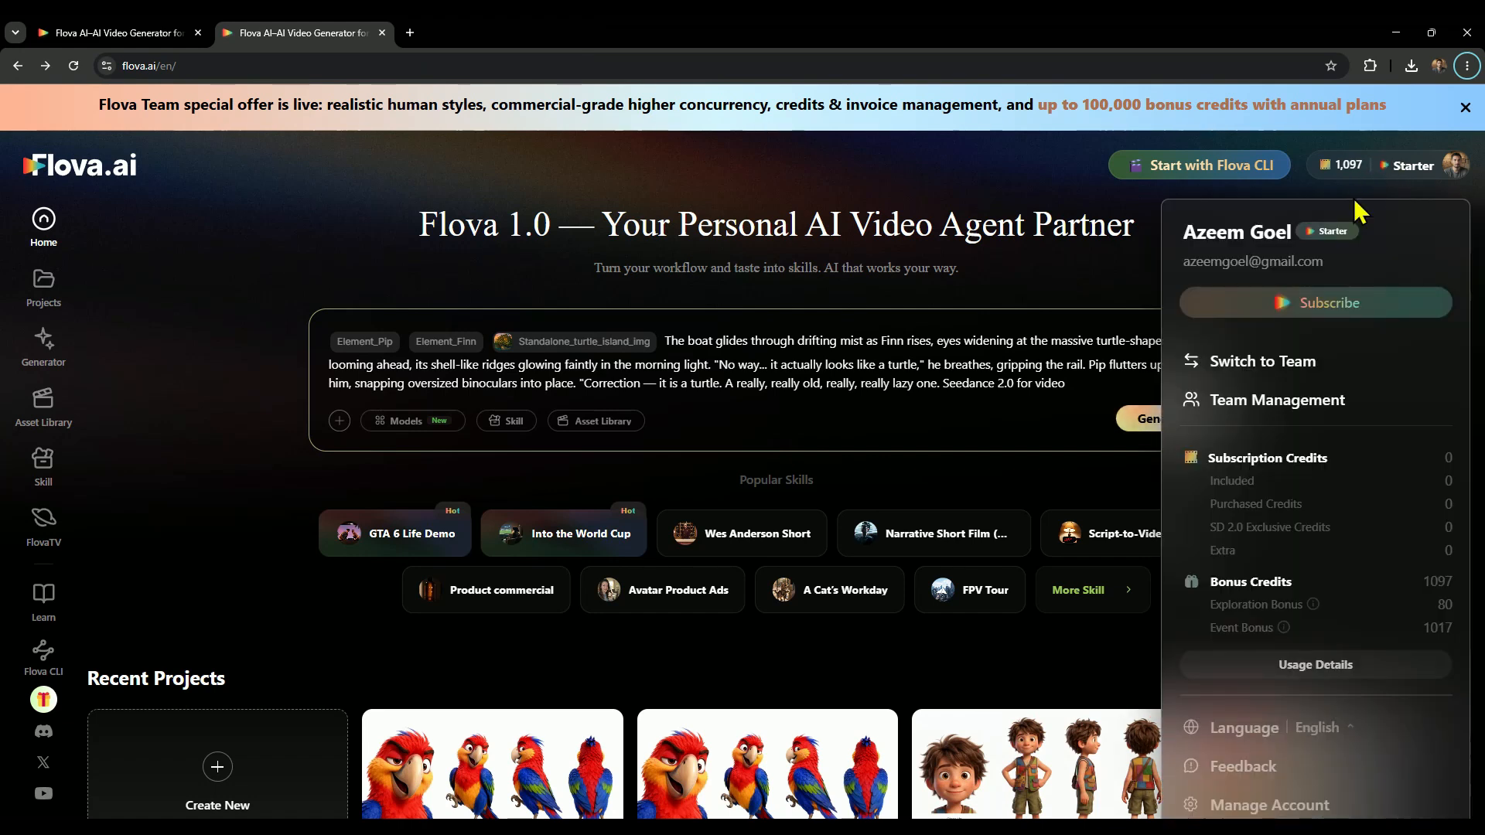
{"action": "left_click", "coordinate": [1286, 311]}
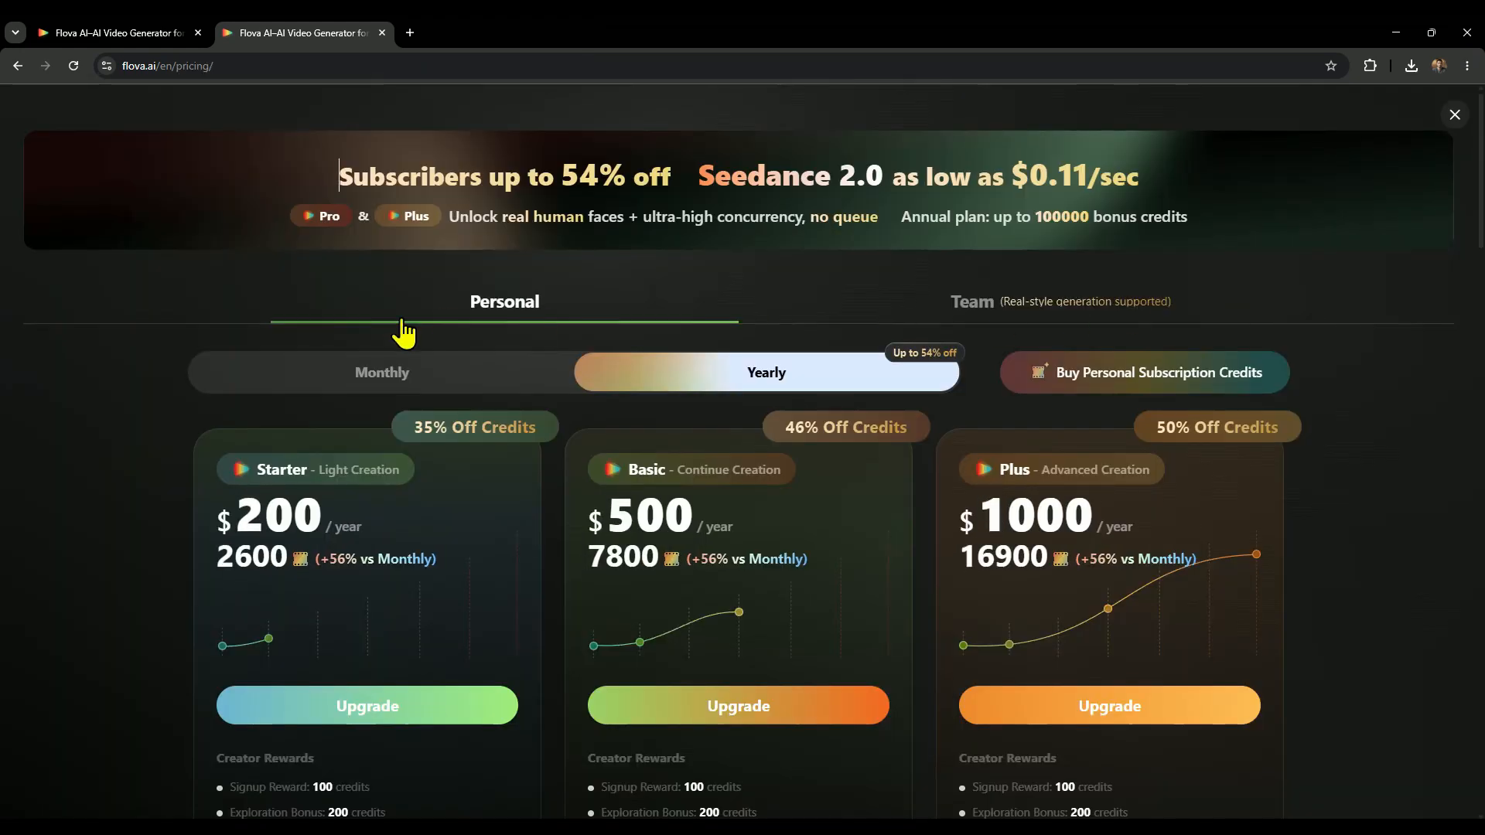
{"action": "left_click", "coordinate": [328, 379]}
{"action": "scroll", "coordinate": [325, 381], "scroll_direction": "down", "scroll_amount": 1}
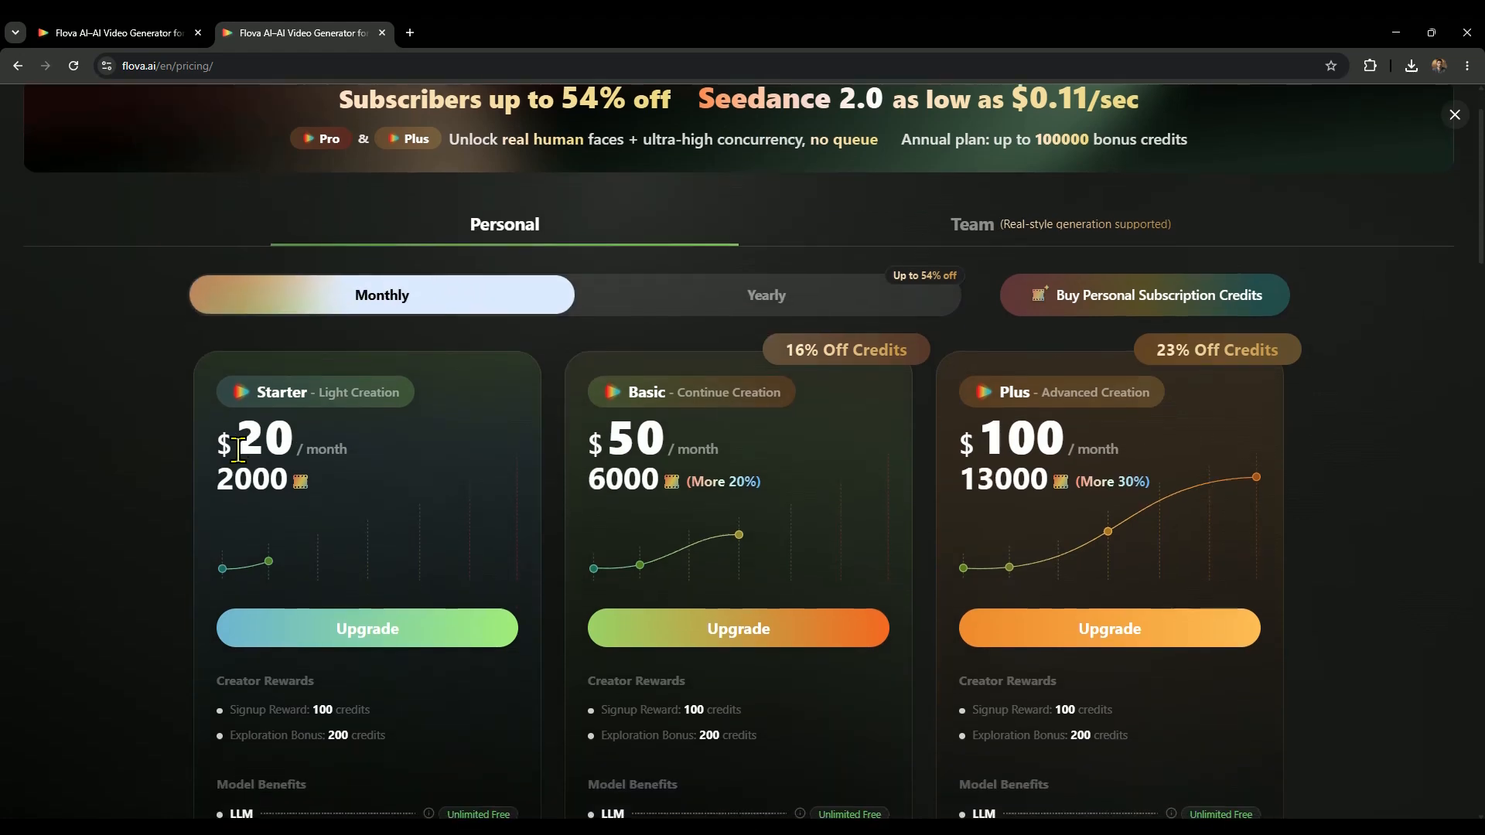
{"action": "left_click_drag", "start_coordinate": [218, 441], "coordinate": [293, 433]}
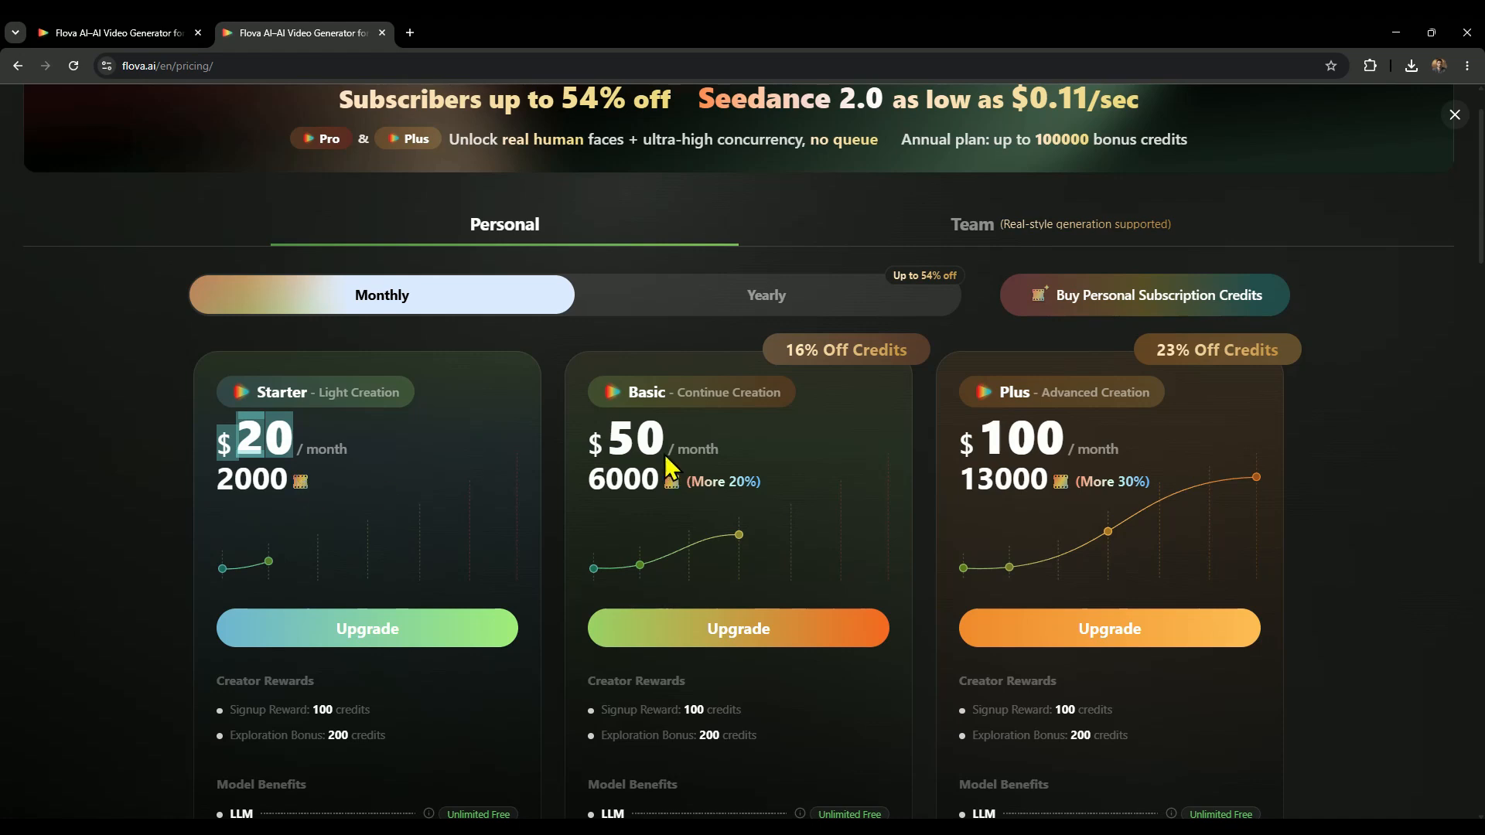
Review the Basic plan's monthly price and compare the credits, model benefits and usage rights of the personal plans down to Pro.
{"action": "left_click_drag", "start_coordinate": [590, 445], "coordinate": [661, 450]}
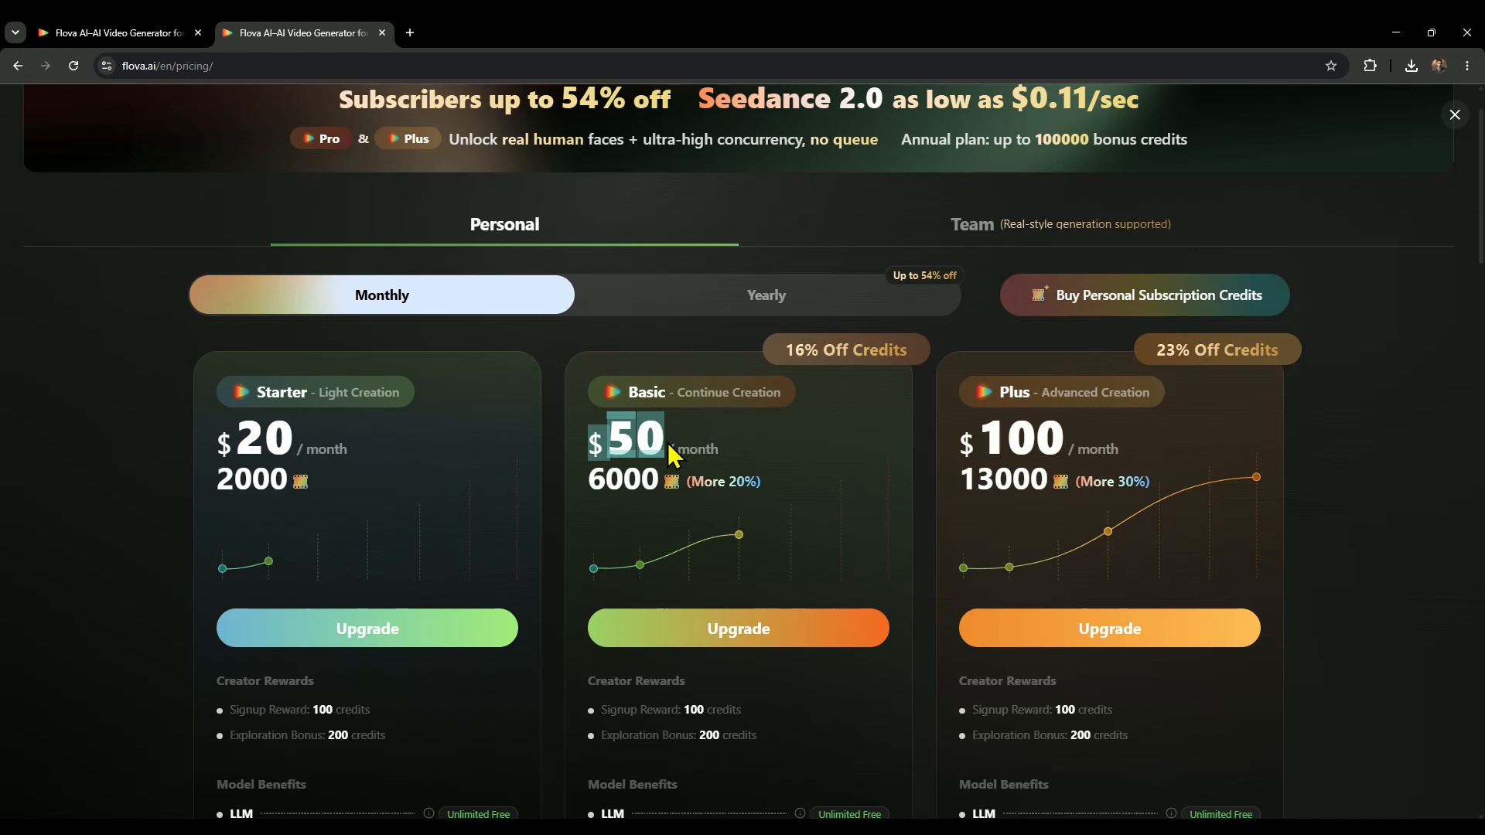
{"action": "left_click", "coordinate": [611, 478]}
{"action": "scroll", "coordinate": [612, 485], "scroll_direction": "down", "scroll_amount": 3}
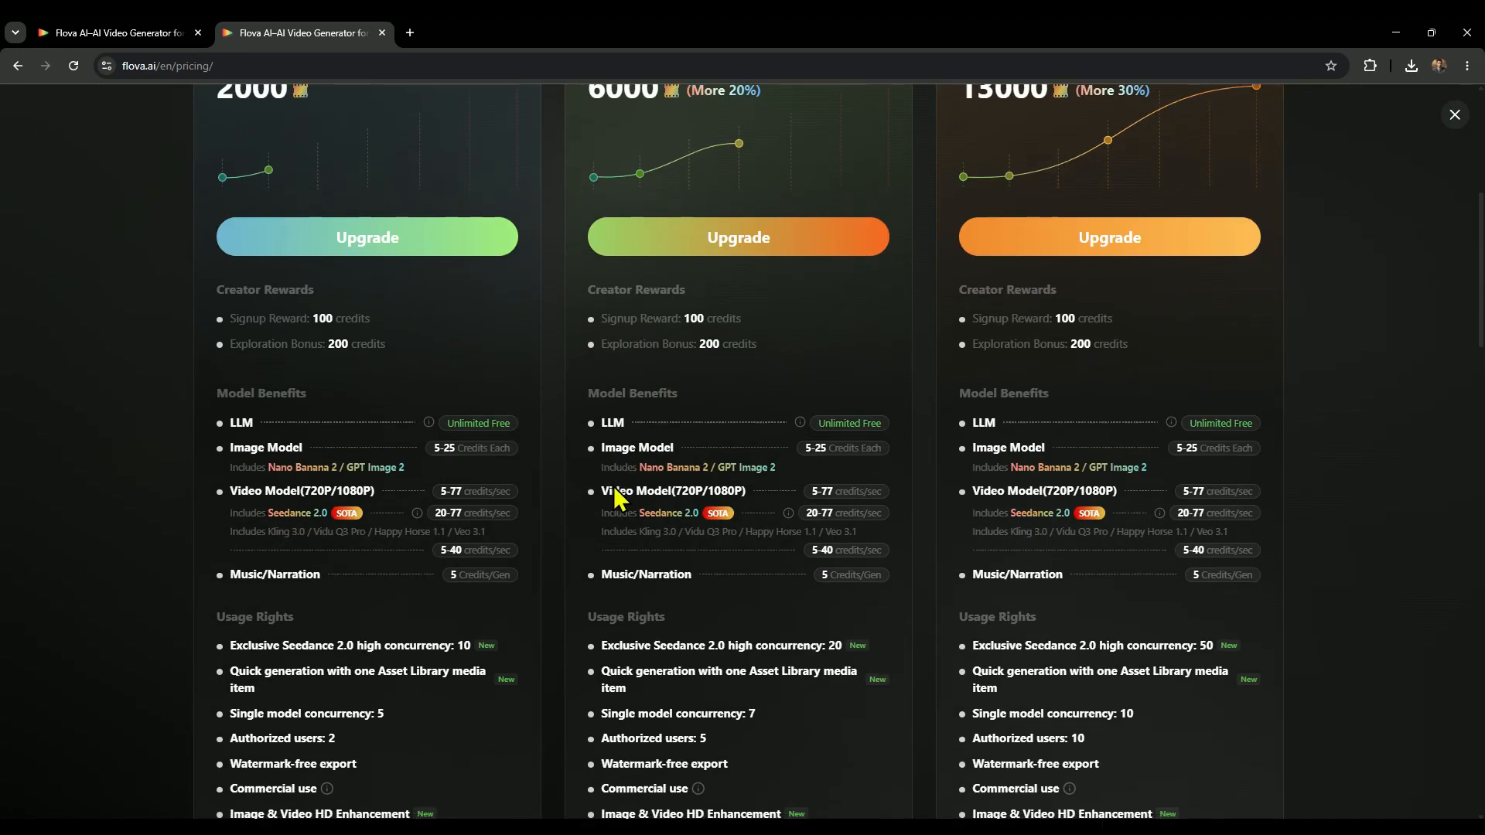
{"action": "scroll", "coordinate": [614, 485], "scroll_direction": "down", "scroll_amount": 3}
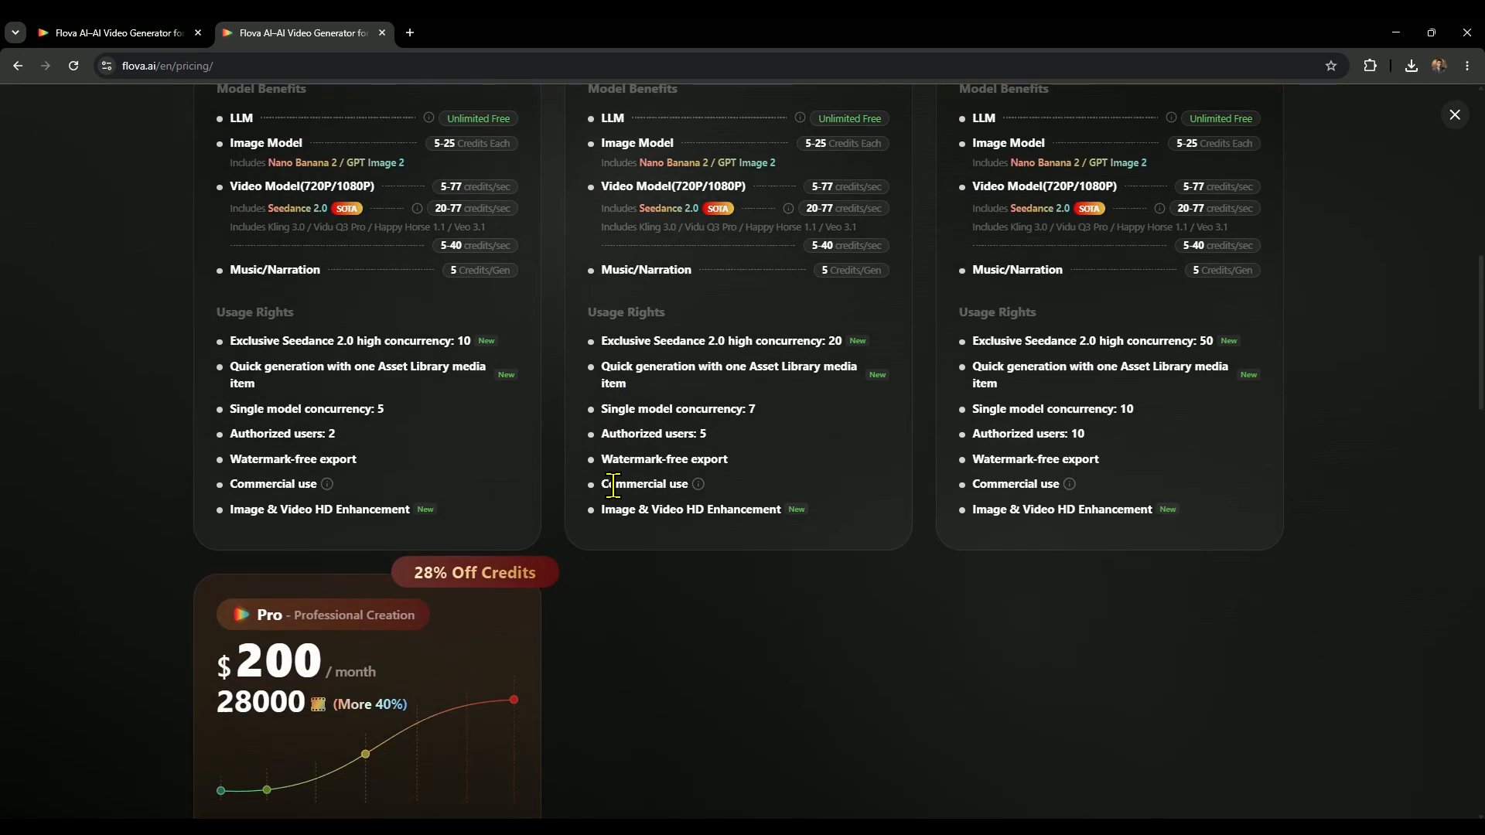
{"action": "scroll", "coordinate": [614, 486], "scroll_direction": "down", "scroll_amount": 5}
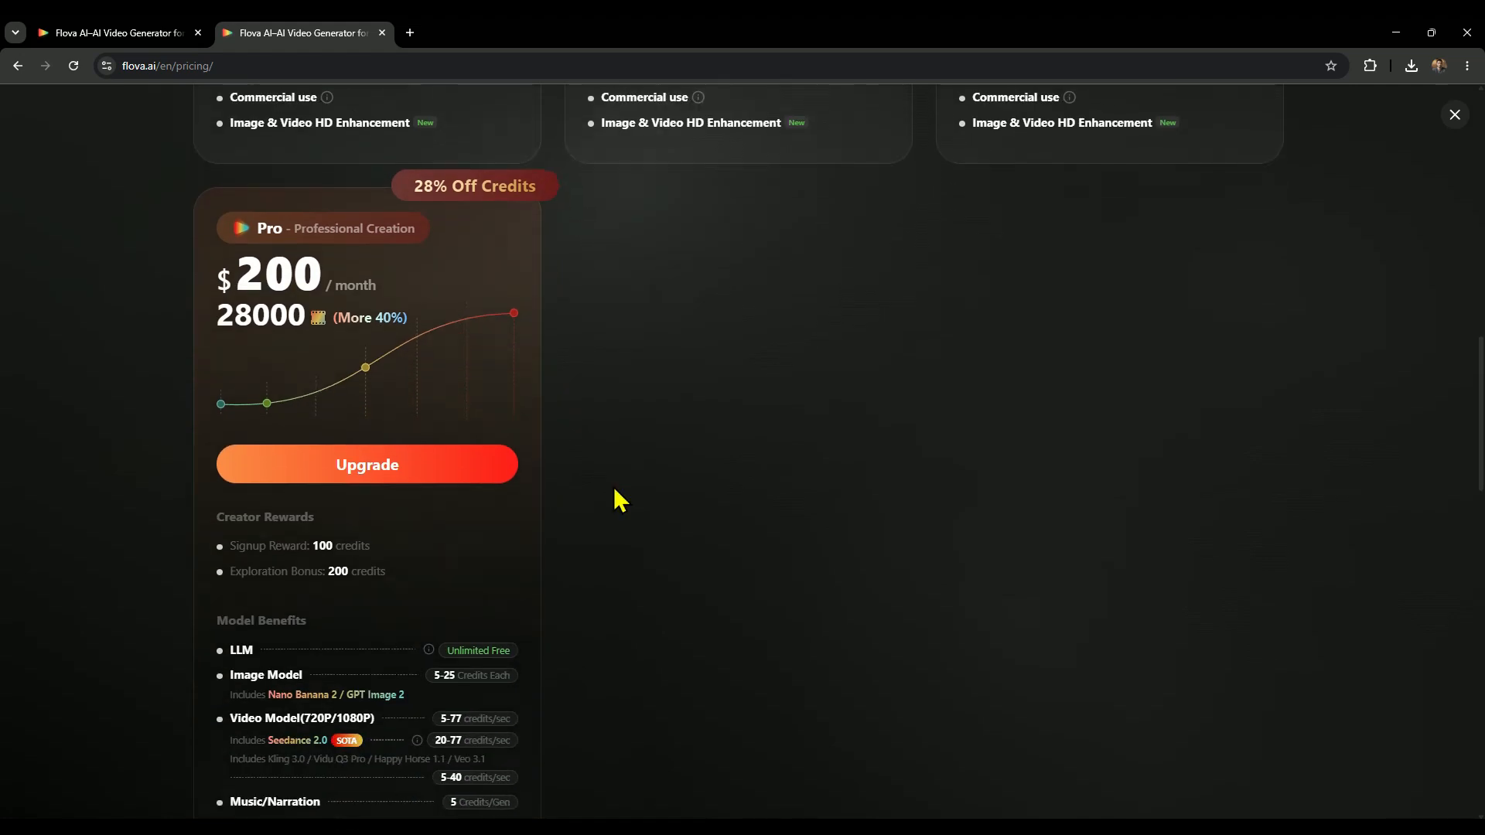
{"action": "scroll", "coordinate": [614, 486], "scroll_direction": "up", "scroll_amount": 10}
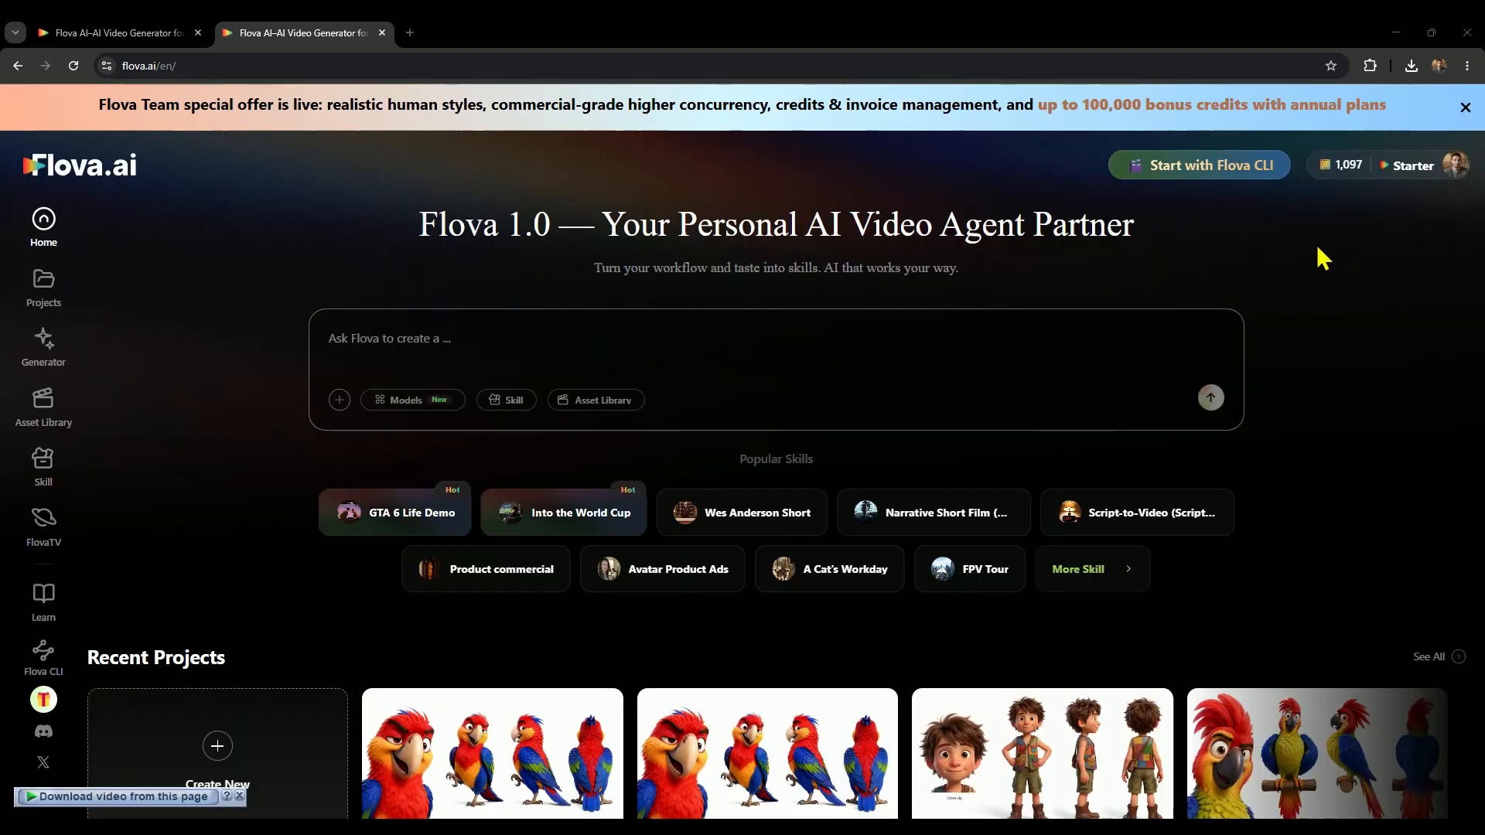
{"action": "scroll", "coordinate": [1315, 260], "scroll_direction": "down", "scroll_amount": 8}
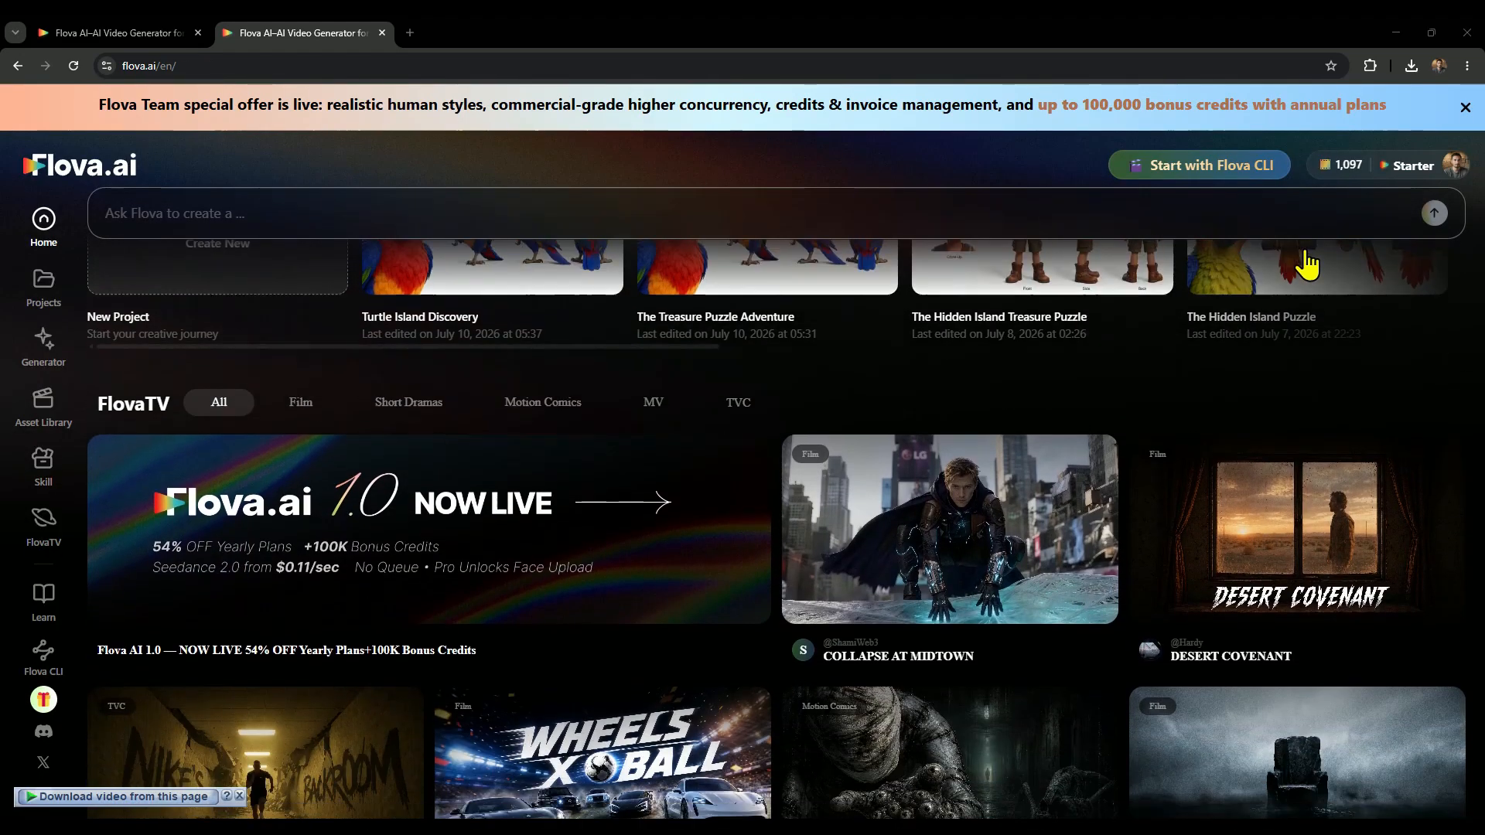